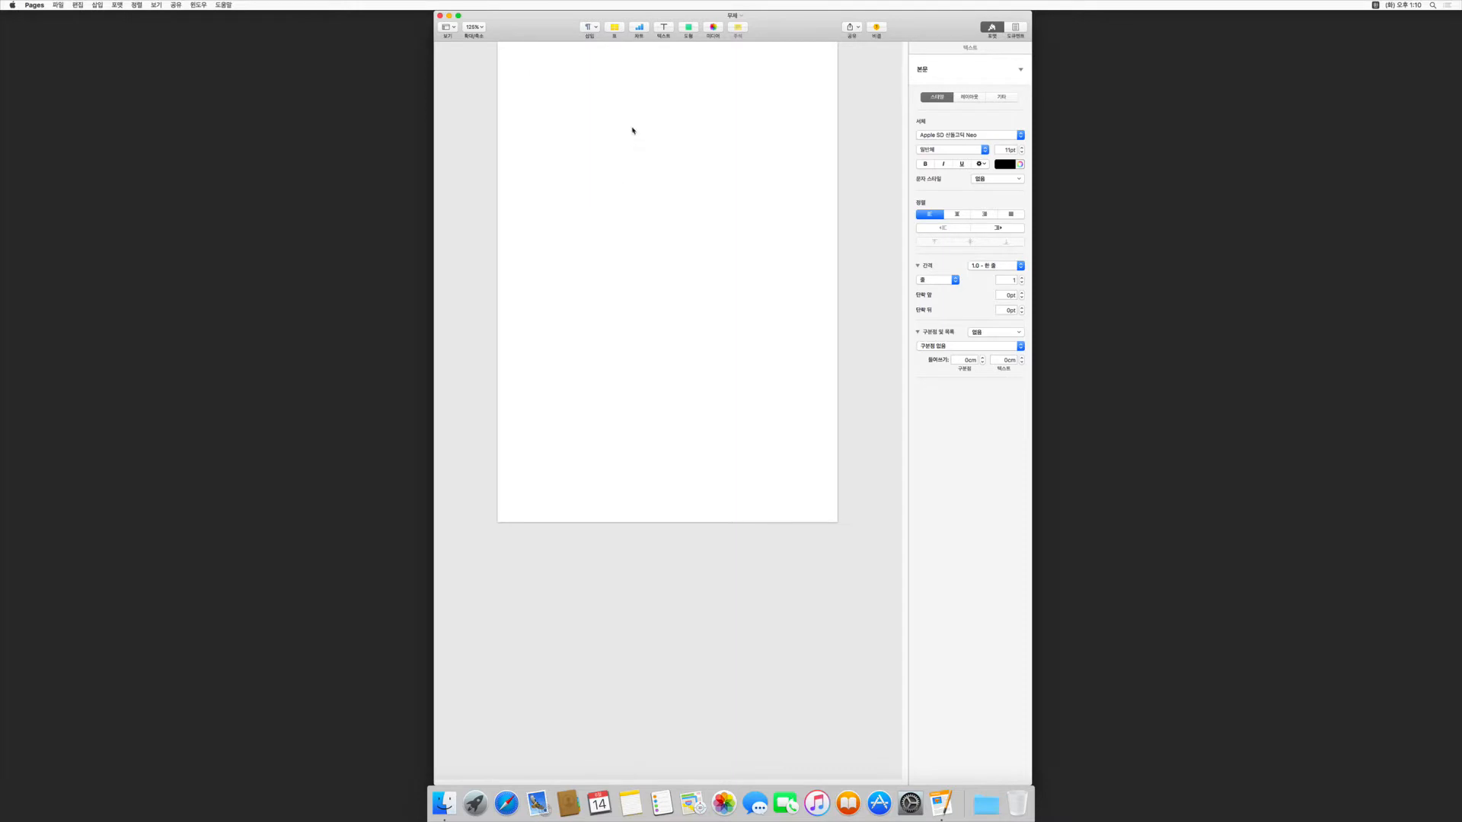
# Insert a table using the plain style without header row or column from the first page of table styles.
pyautogui.click(613, 28)
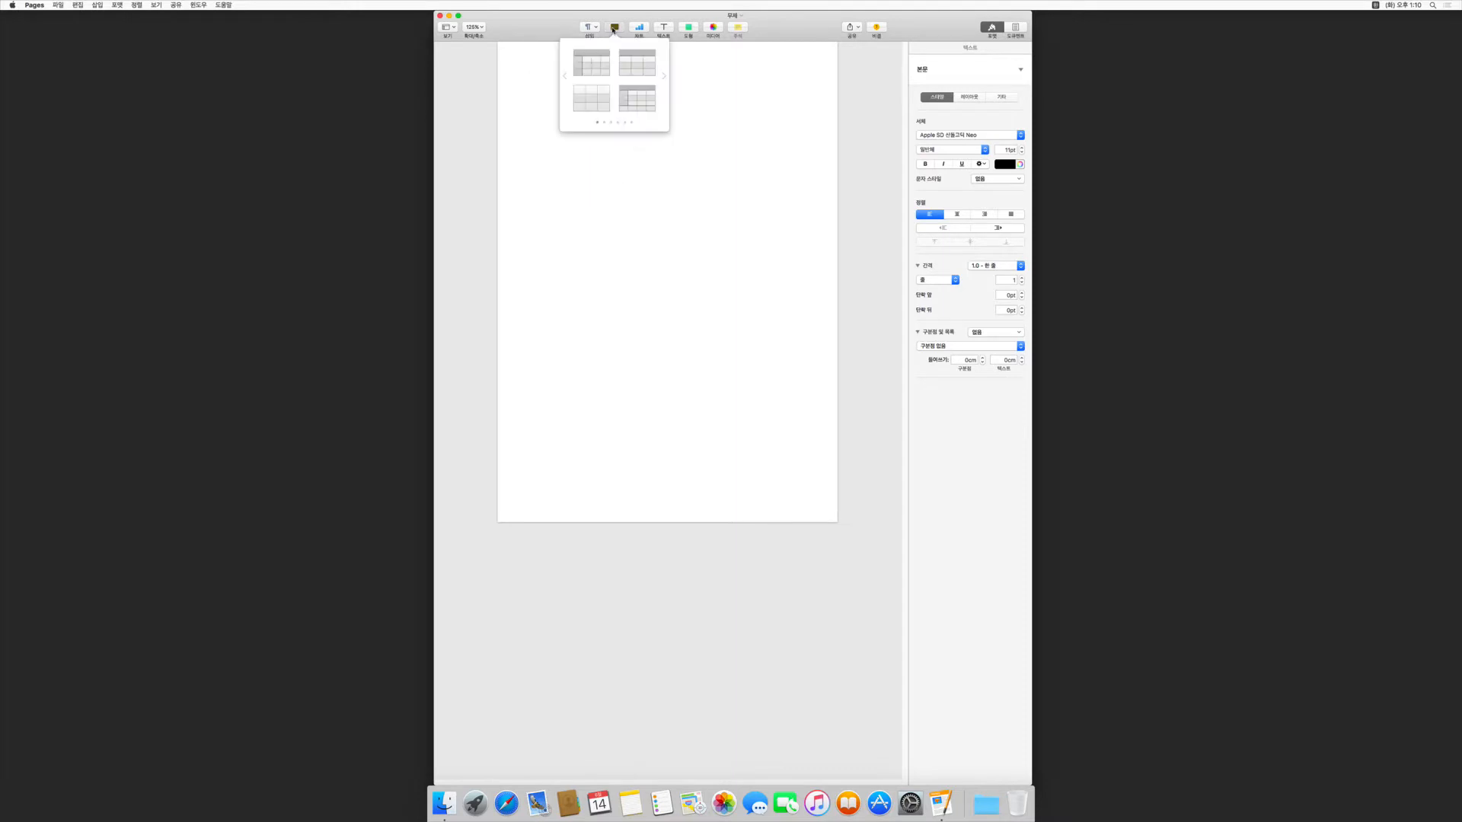
pyautogui.click(640, 28)
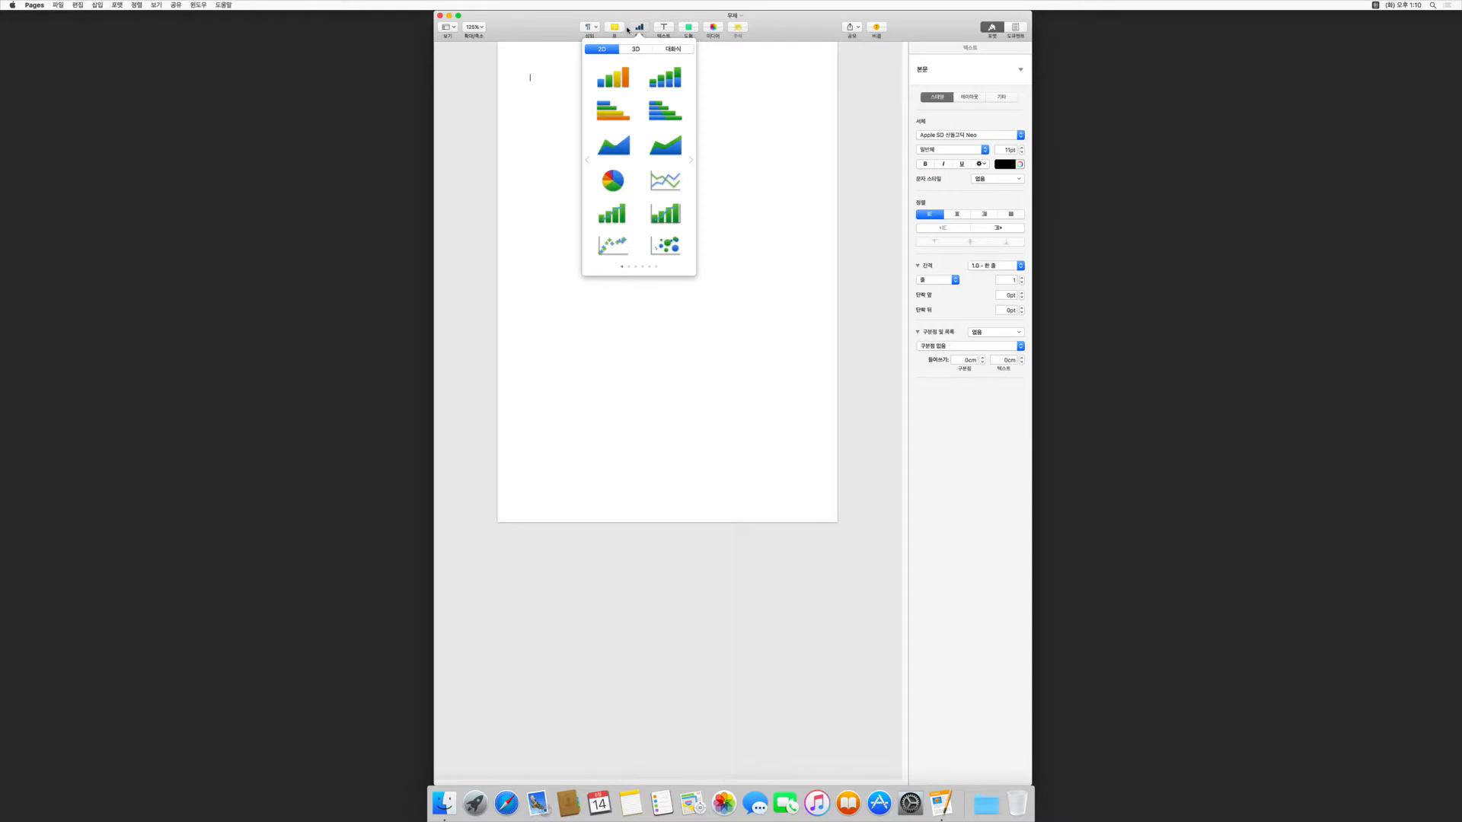
pyautogui.click(616, 28)
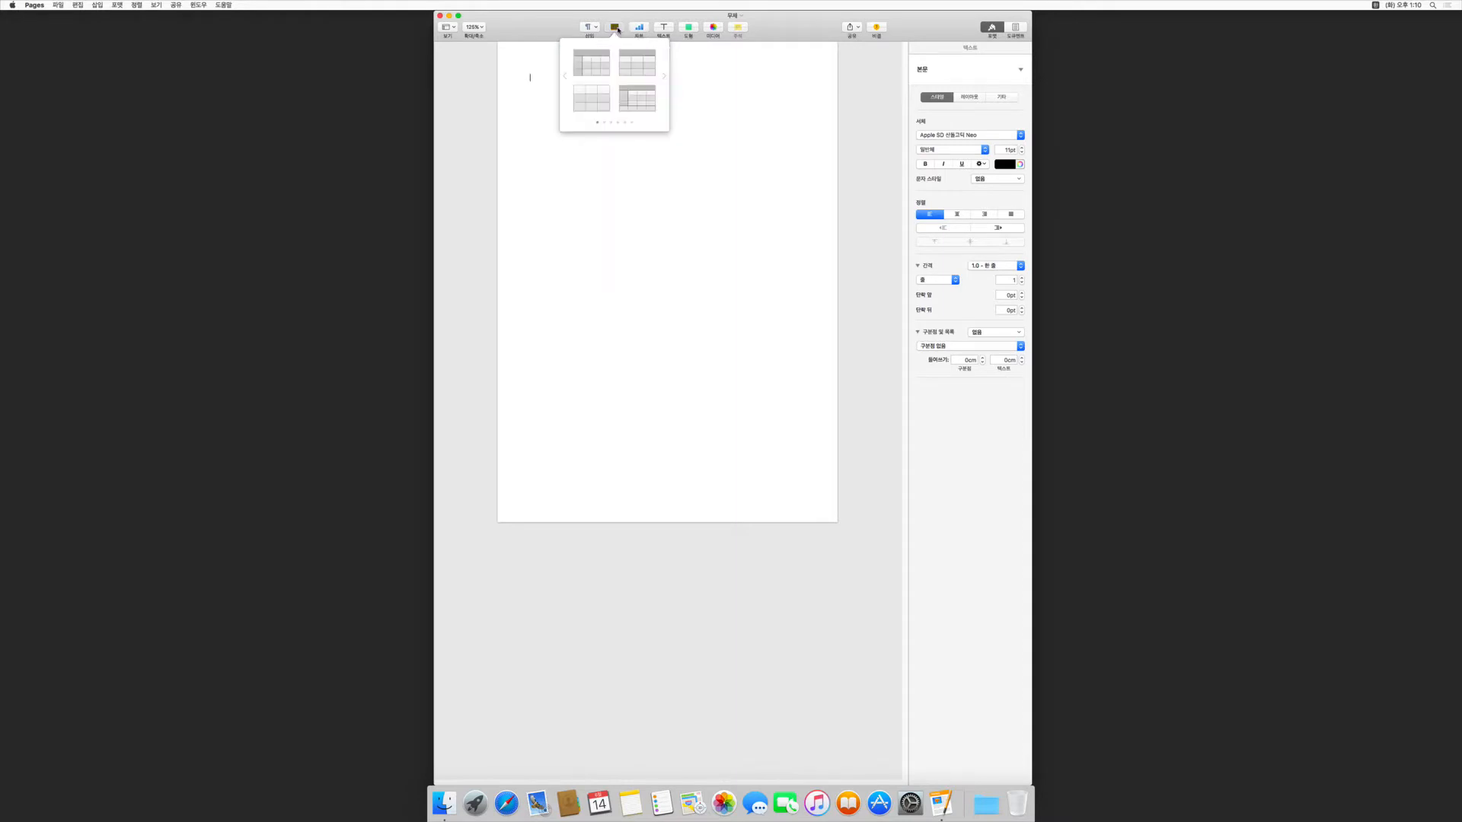
pyautogui.click(663, 76)
pyautogui.click(664, 78)
pyautogui.click(664, 78)
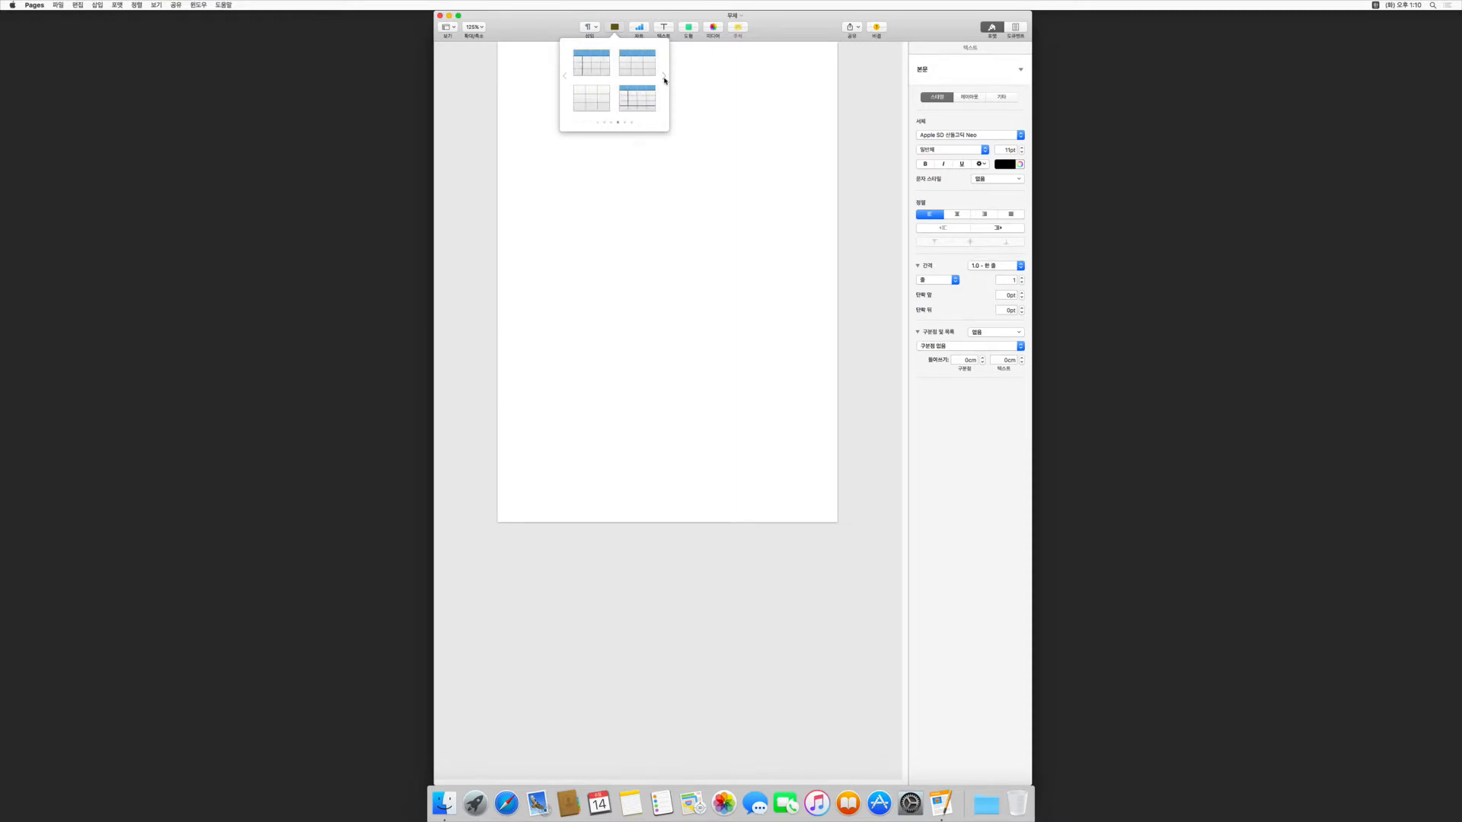
pyautogui.click(664, 78)
pyautogui.click(663, 78)
pyautogui.click(664, 79)
pyautogui.click(664, 78)
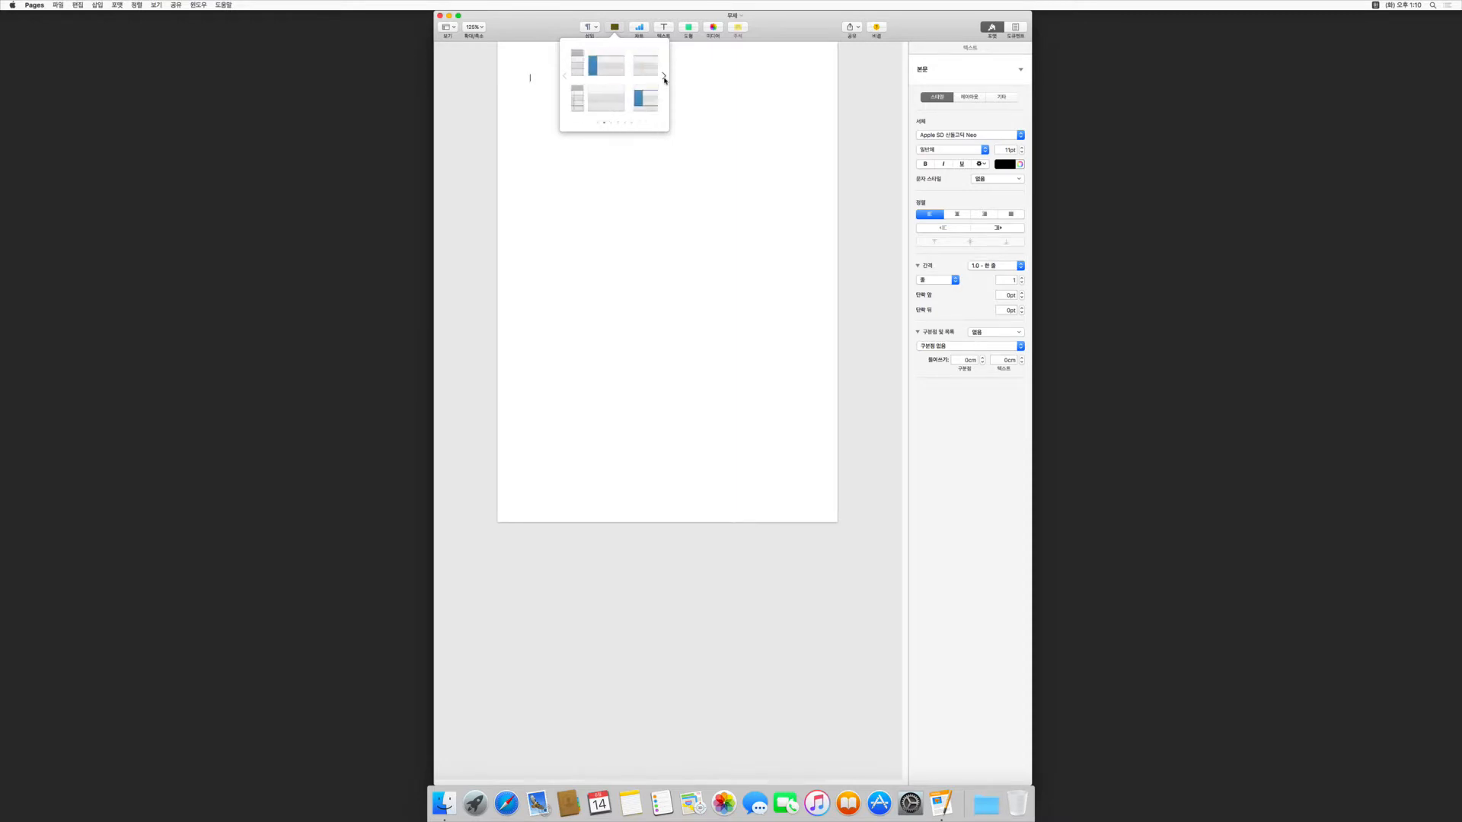
pyautogui.click(565, 76)
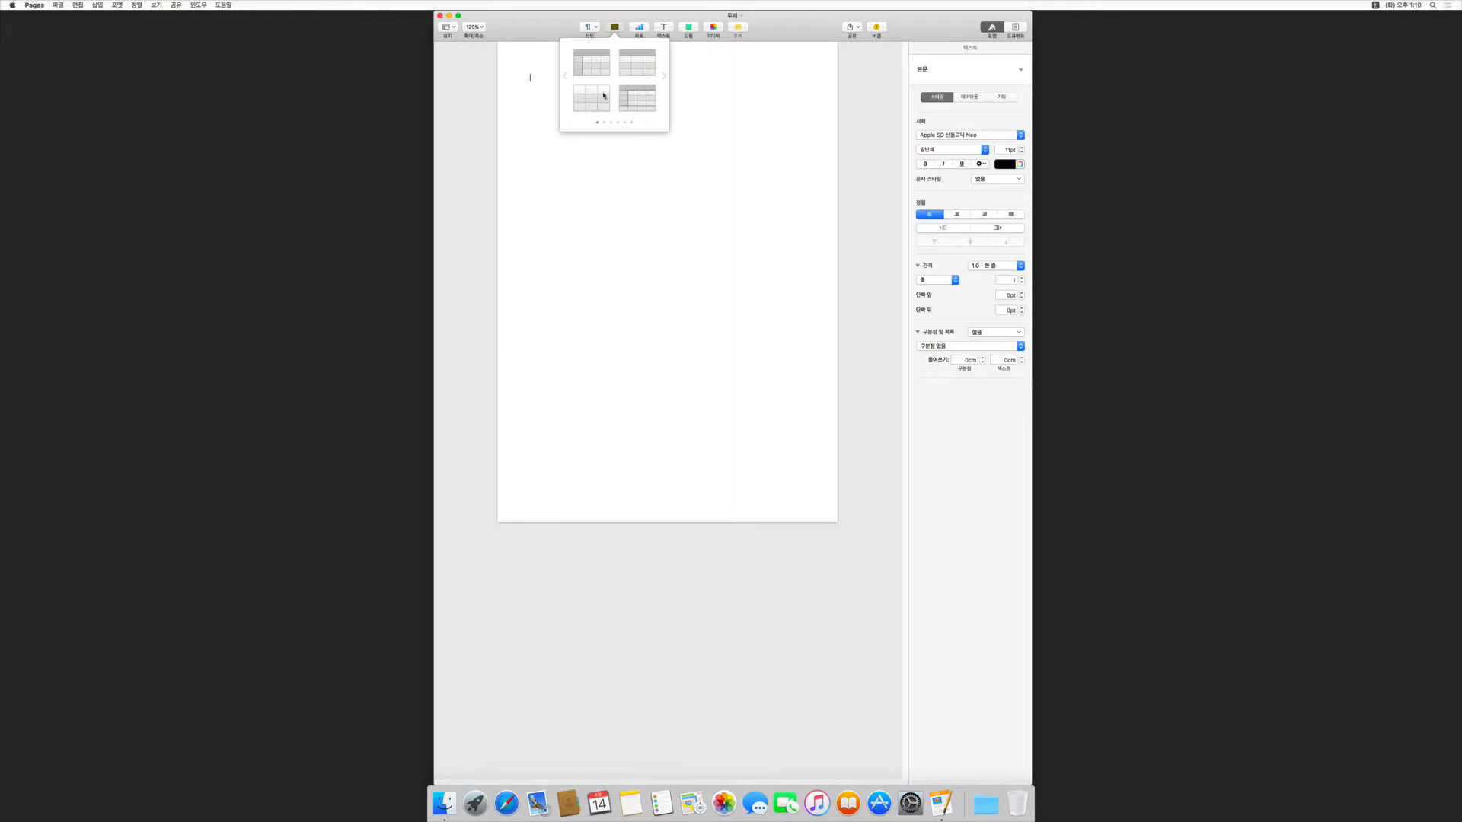
pyautogui.click(585, 88)
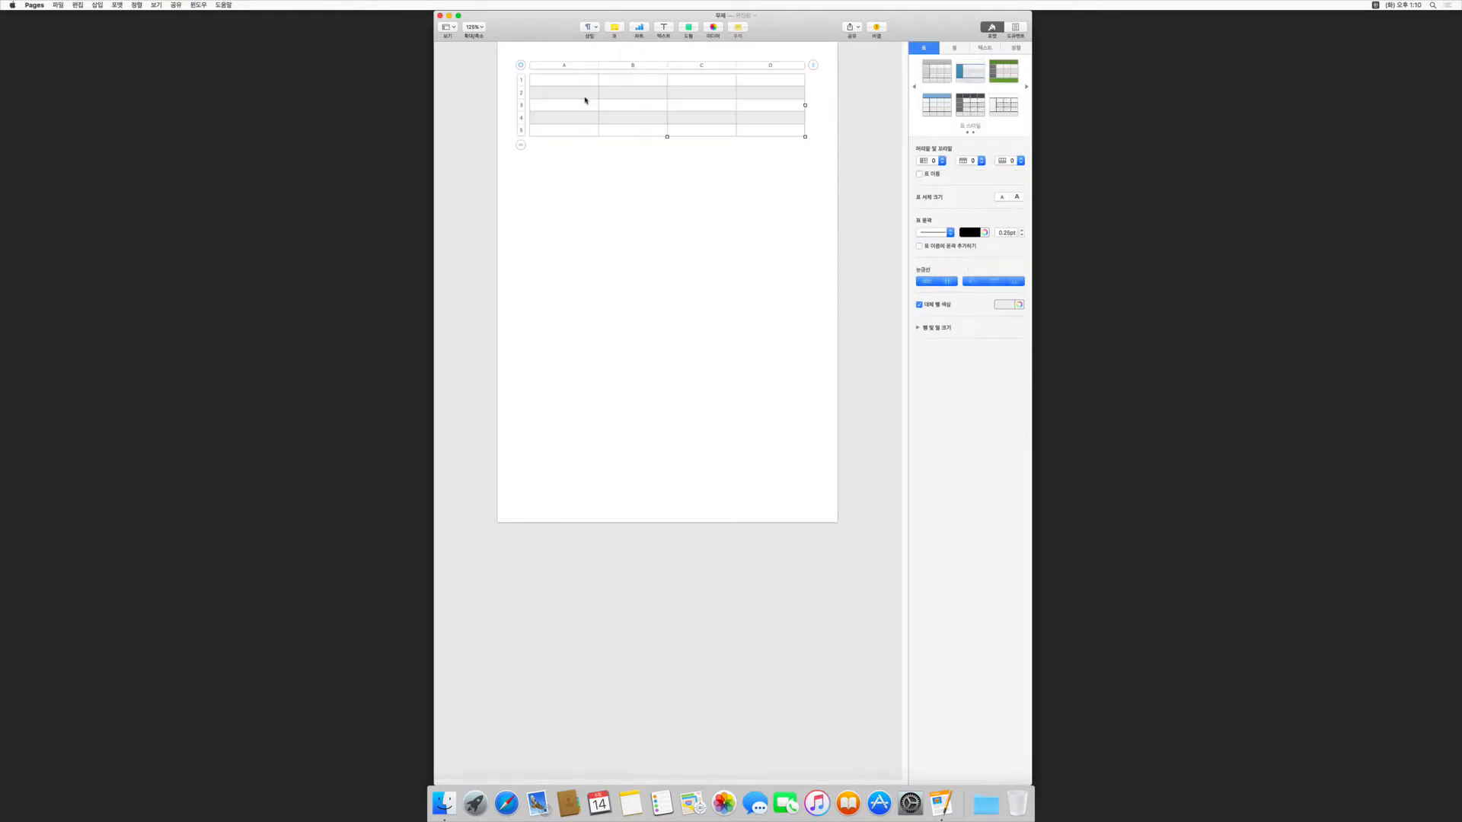
pyautogui.click(587, 140)
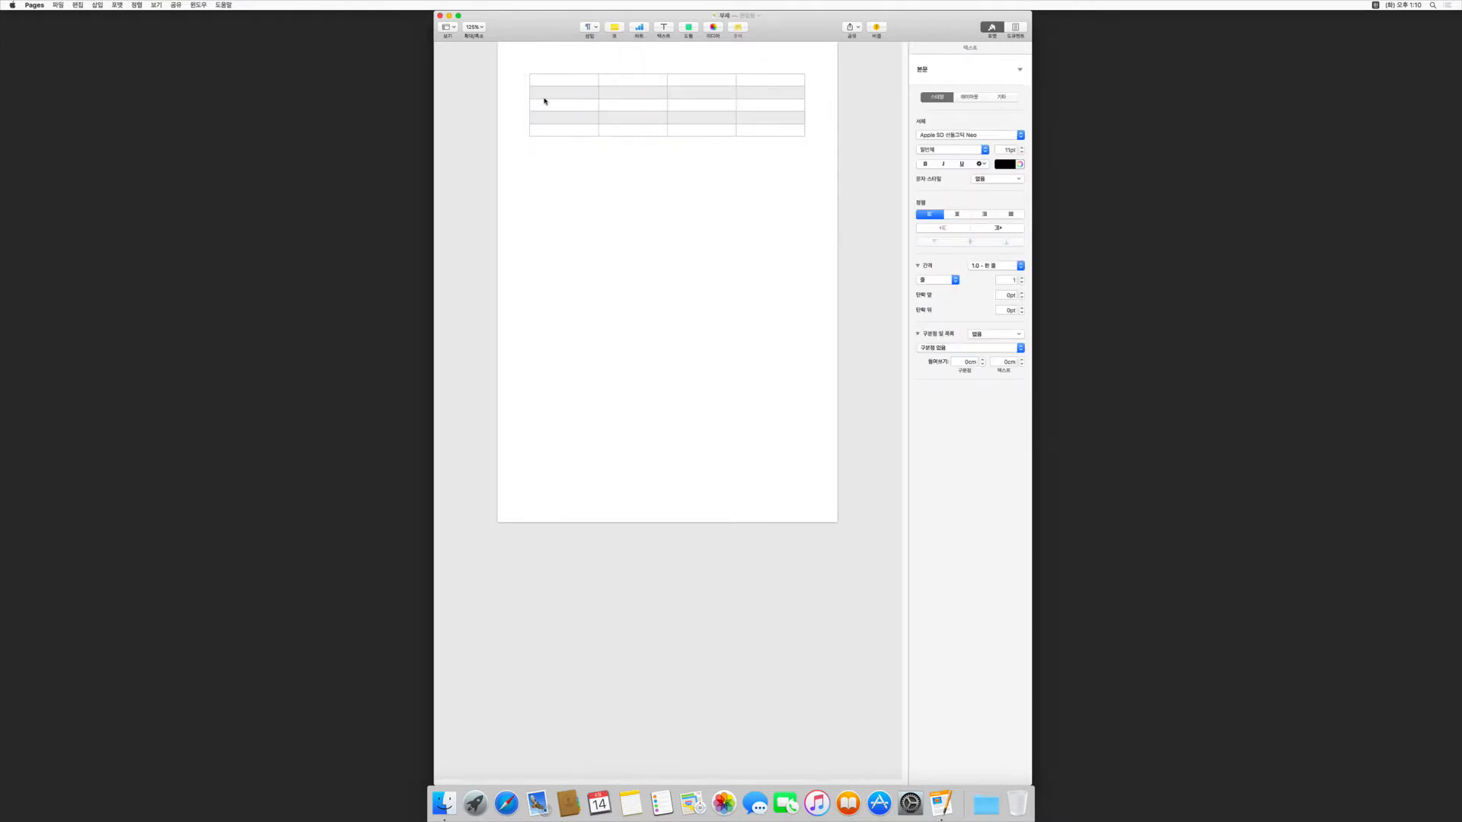
# Select the table's columns A to D and rows 1 to 5 one at a time to examine its structure.
pyautogui.click(544, 99)
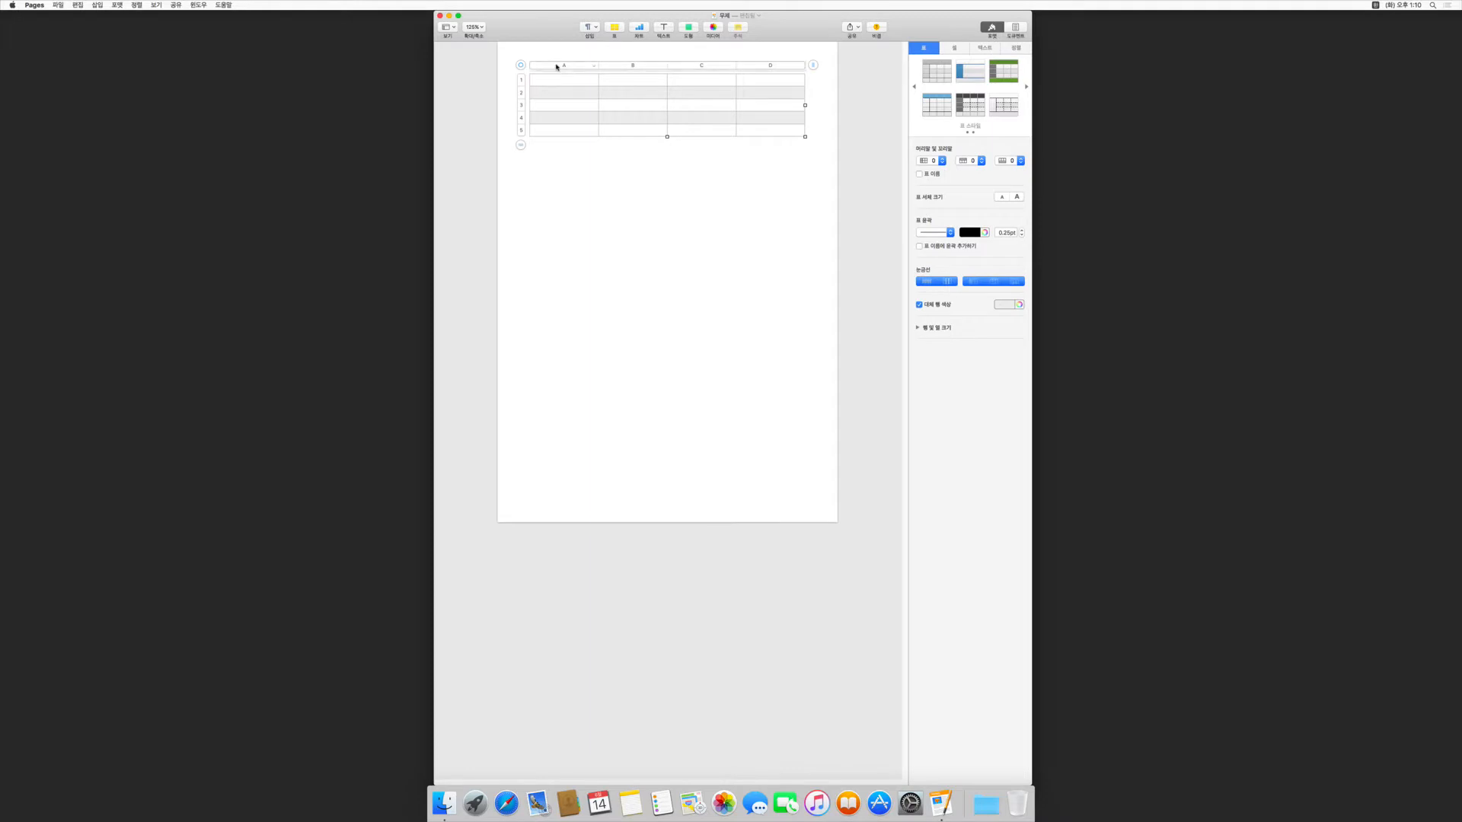
pyautogui.click(556, 66)
pyautogui.click(636, 65)
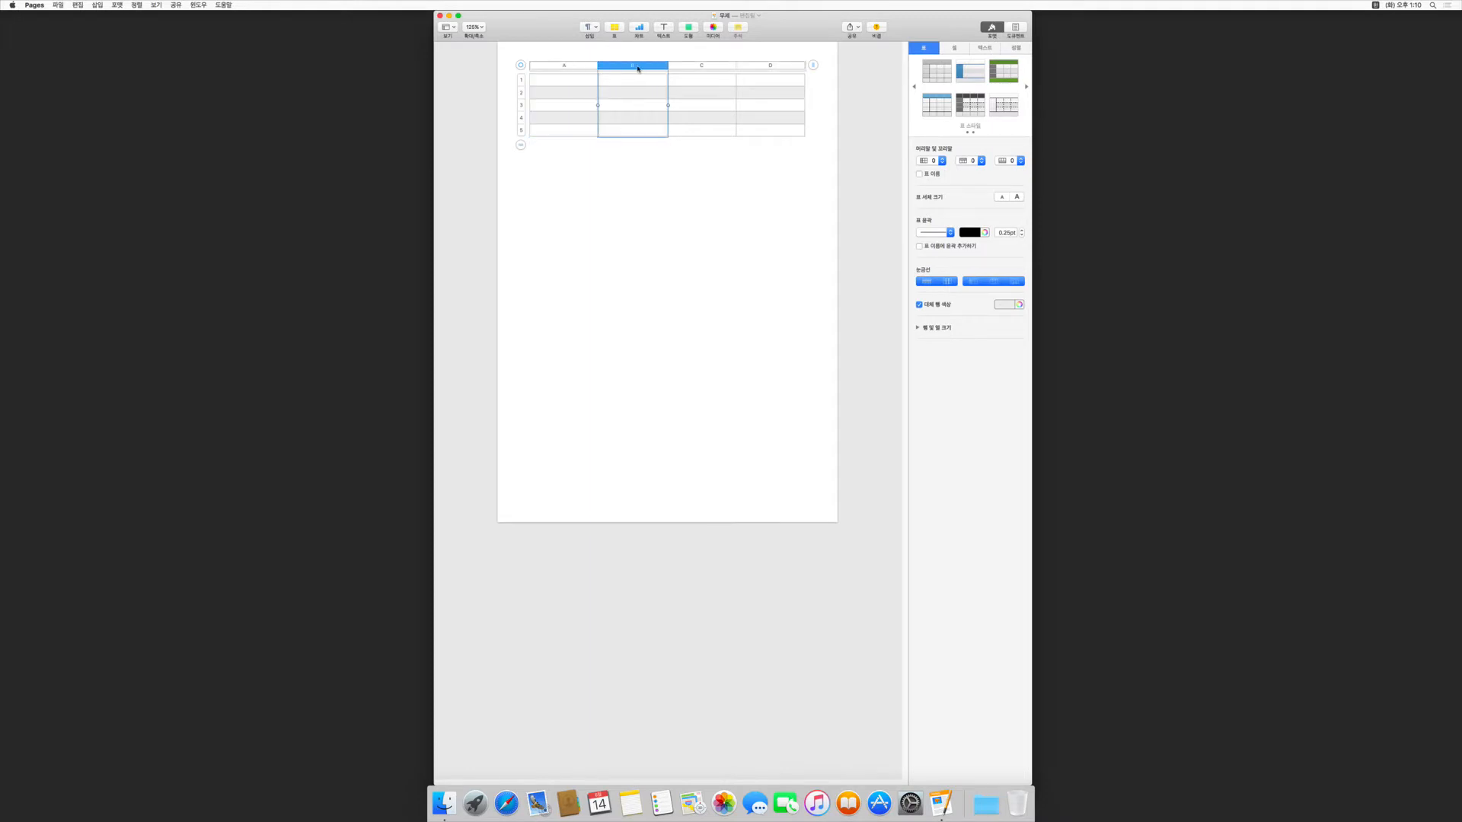
pyautogui.click(680, 67)
pyautogui.click(751, 67)
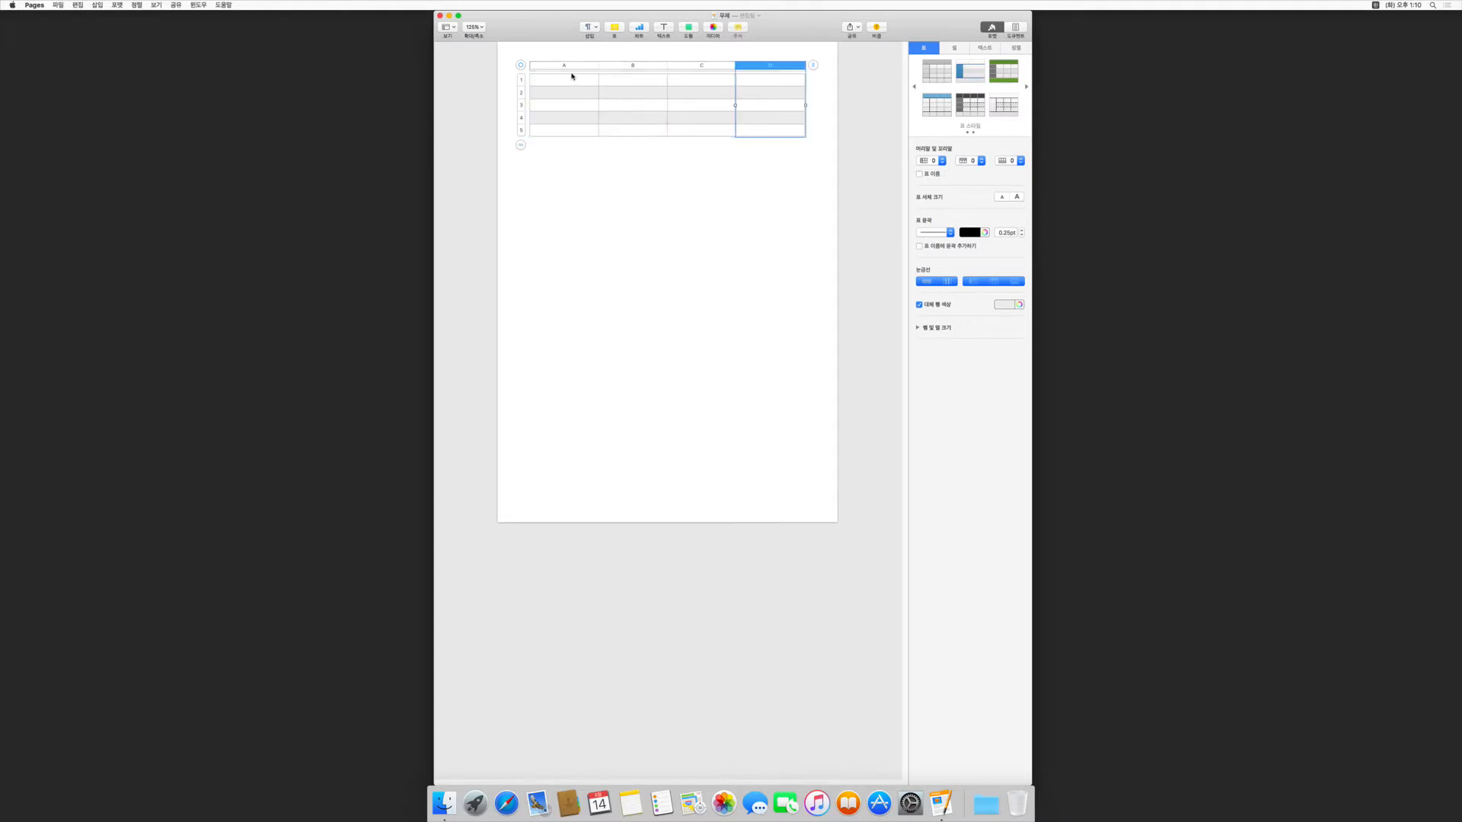
pyautogui.click(521, 79)
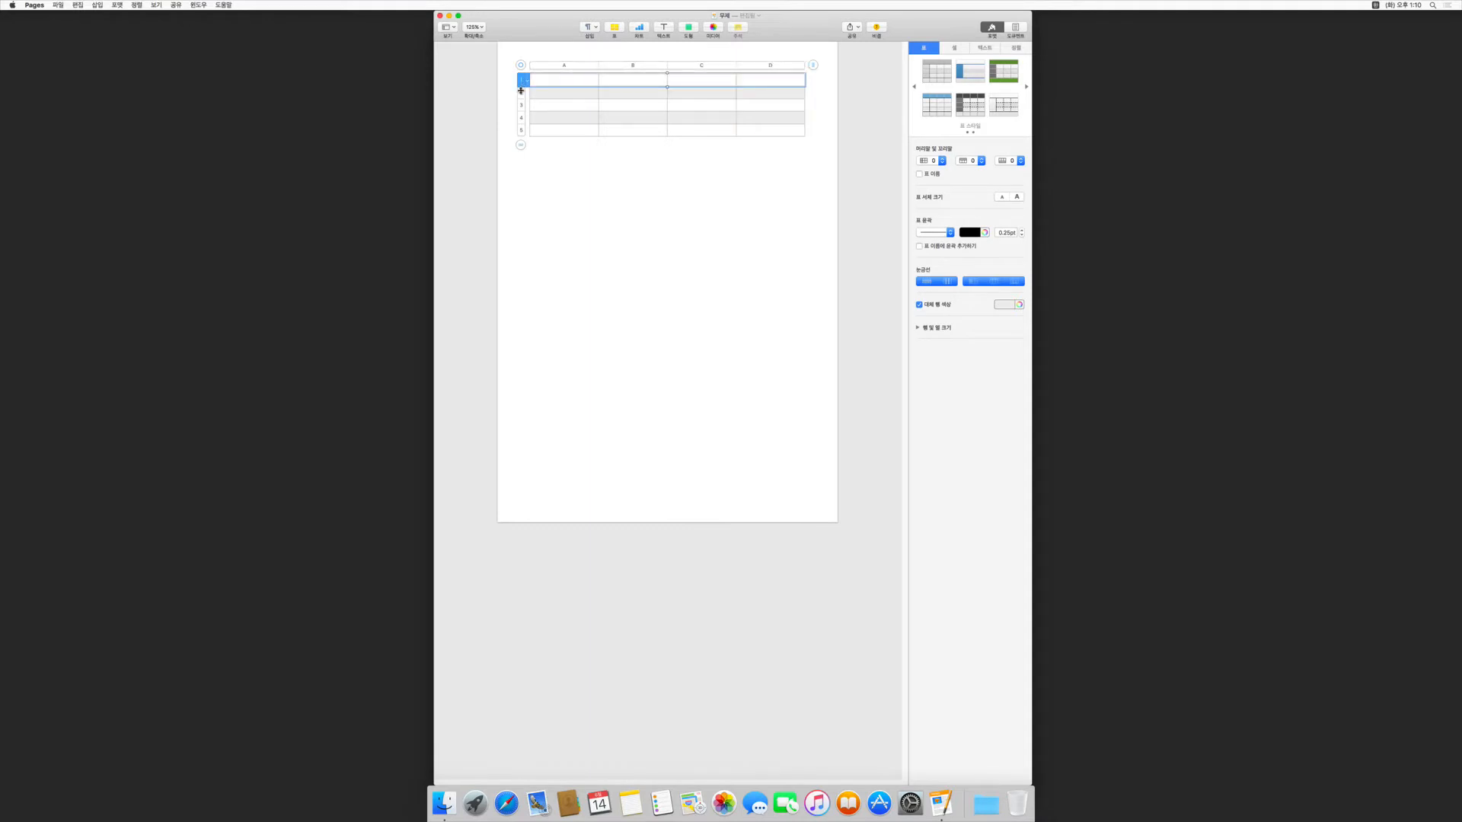
pyautogui.click(521, 92)
pyautogui.click(522, 106)
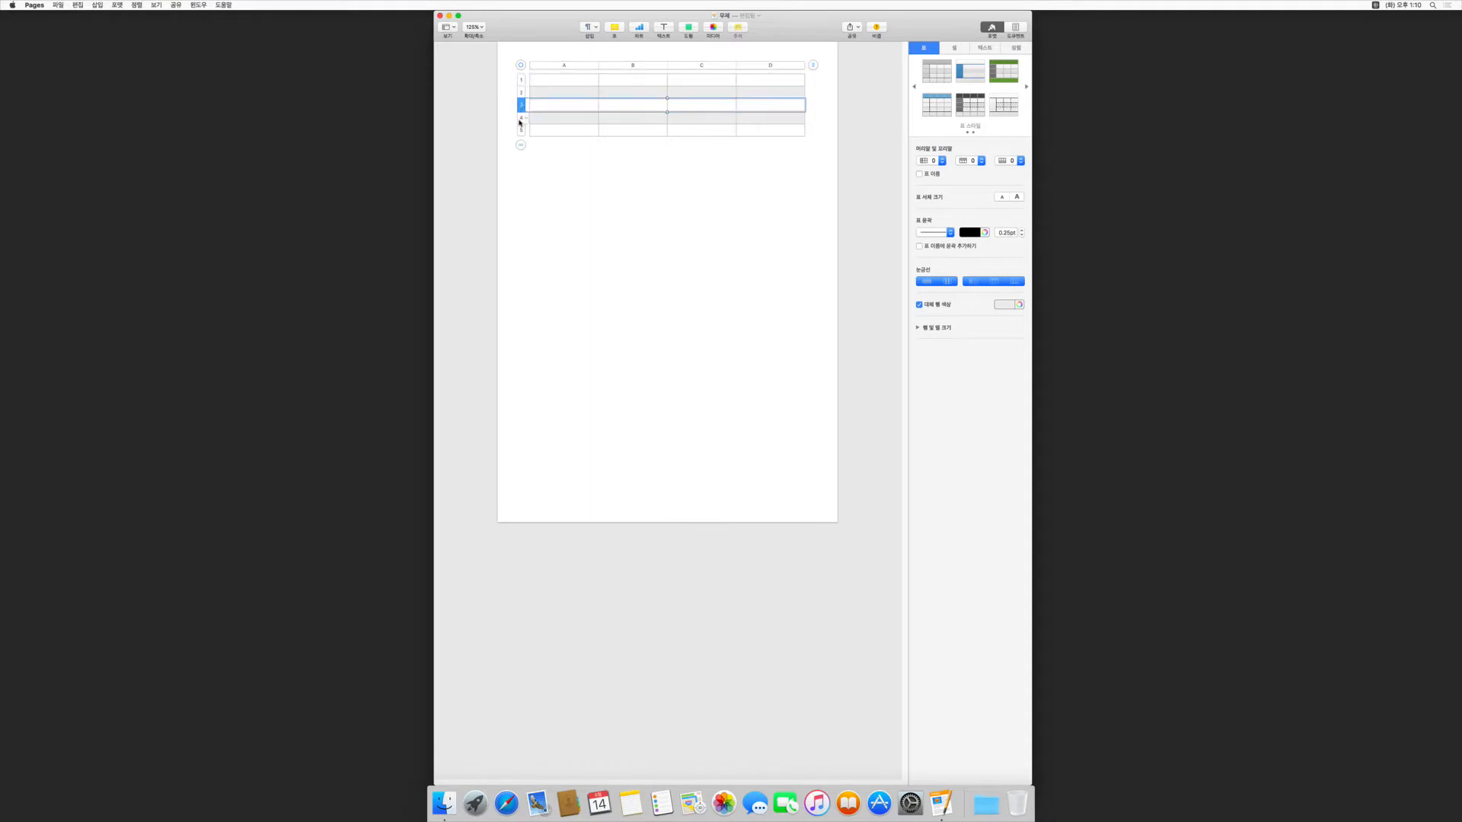
pyautogui.click(520, 121)
pyautogui.click(521, 129)
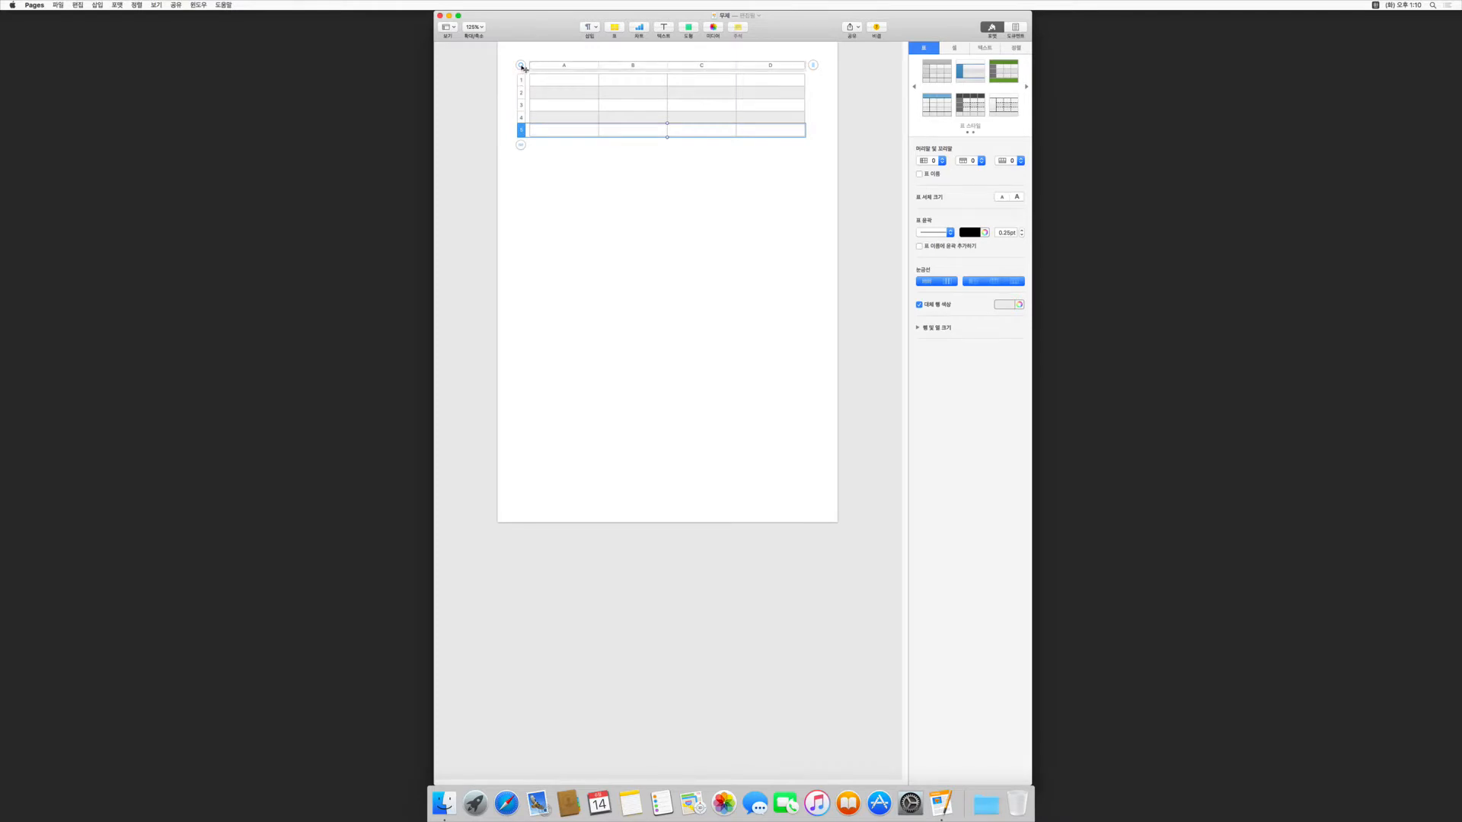
# Set the whole table to stay on the page and move it down to about X 2.01 cm, Y 2.94 cm.
pyautogui.click(523, 67)
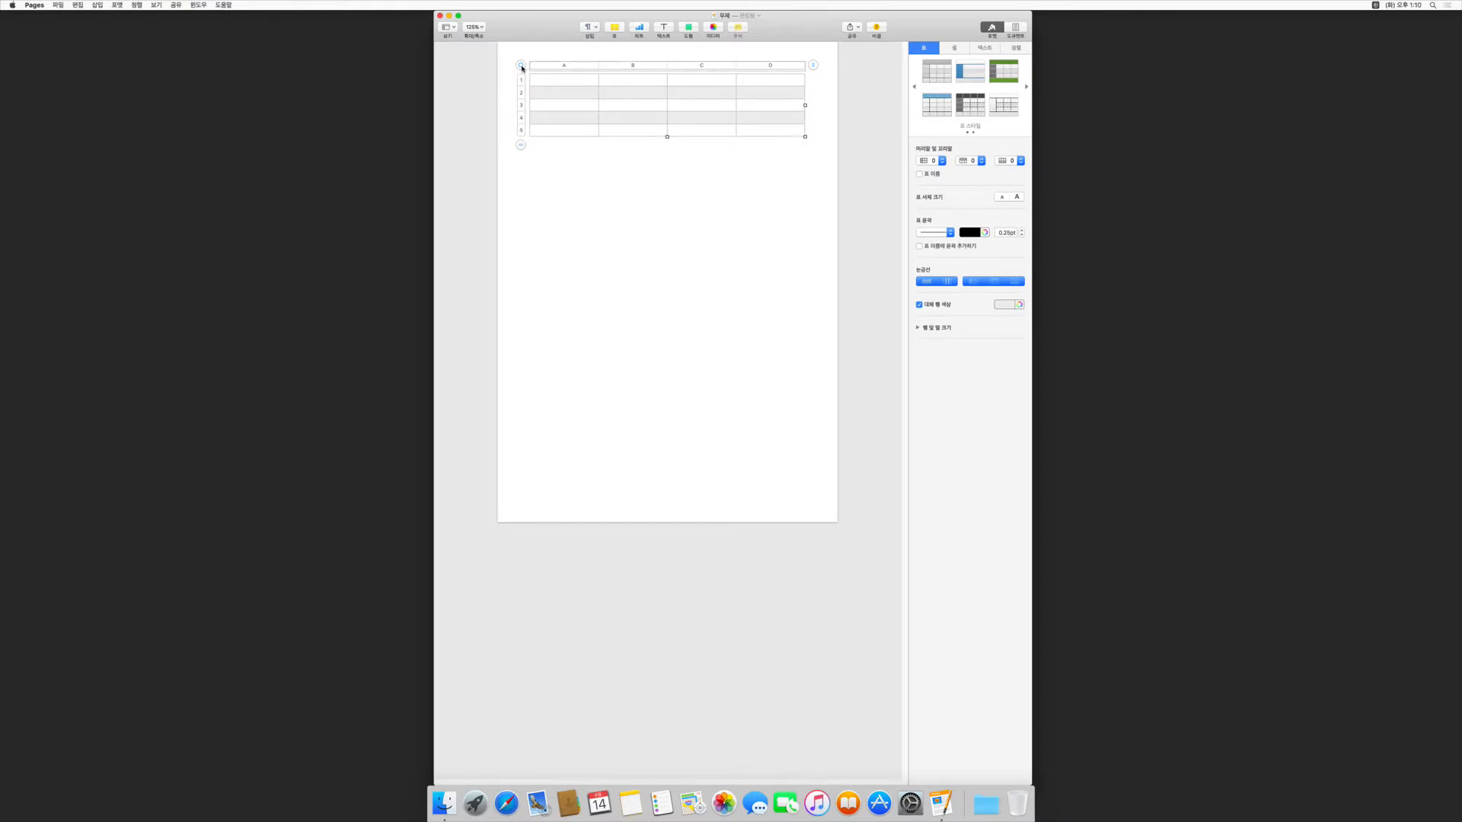
pyautogui.moveTo(522, 68)
pyautogui.mouseDown()
pyautogui.moveTo(558, 120)
pyautogui.moveTo(522, 78)
pyautogui.mouseUp()
pyautogui.click(1013, 49)
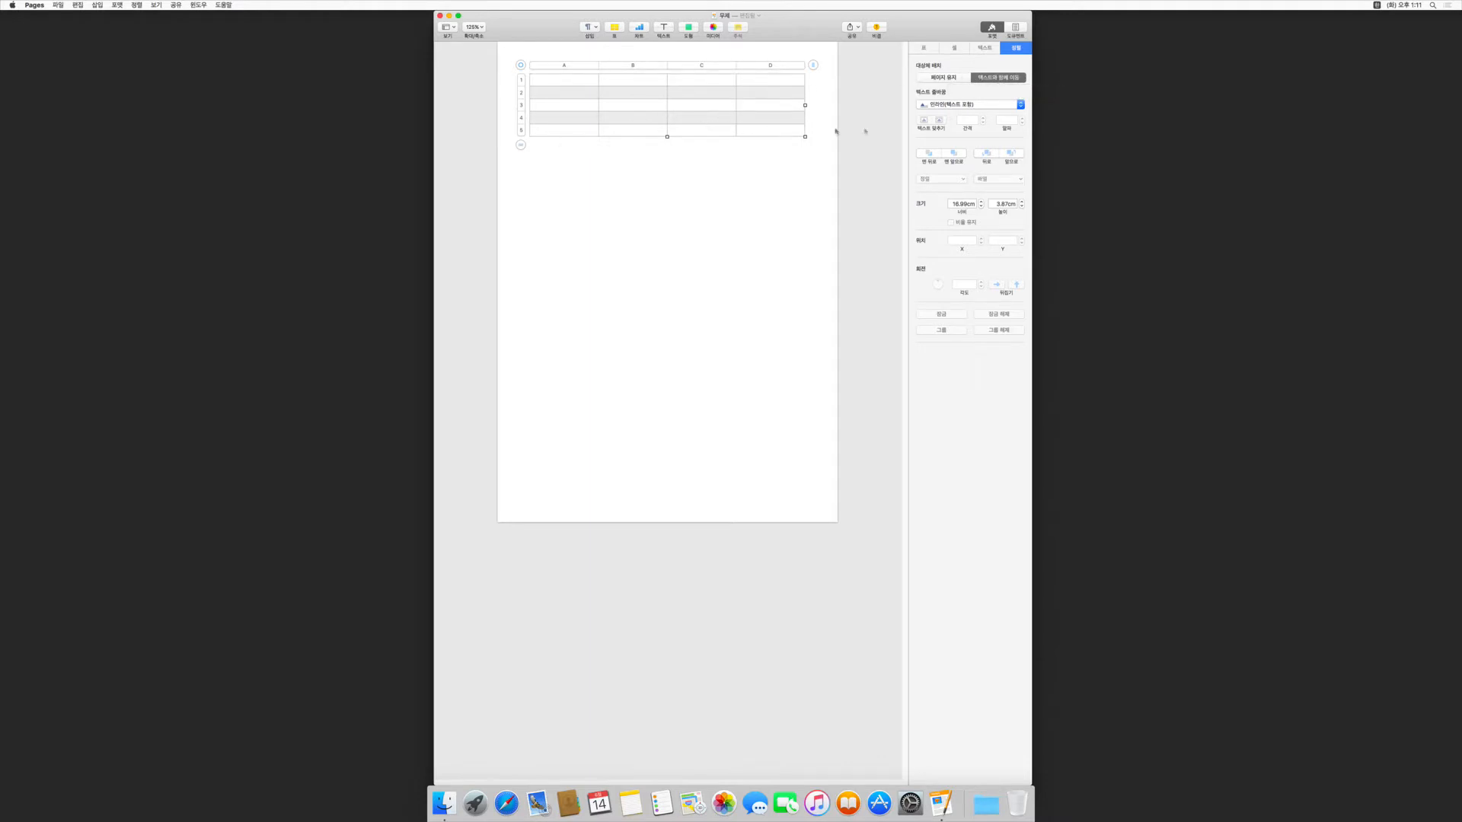
pyautogui.click(946, 79)
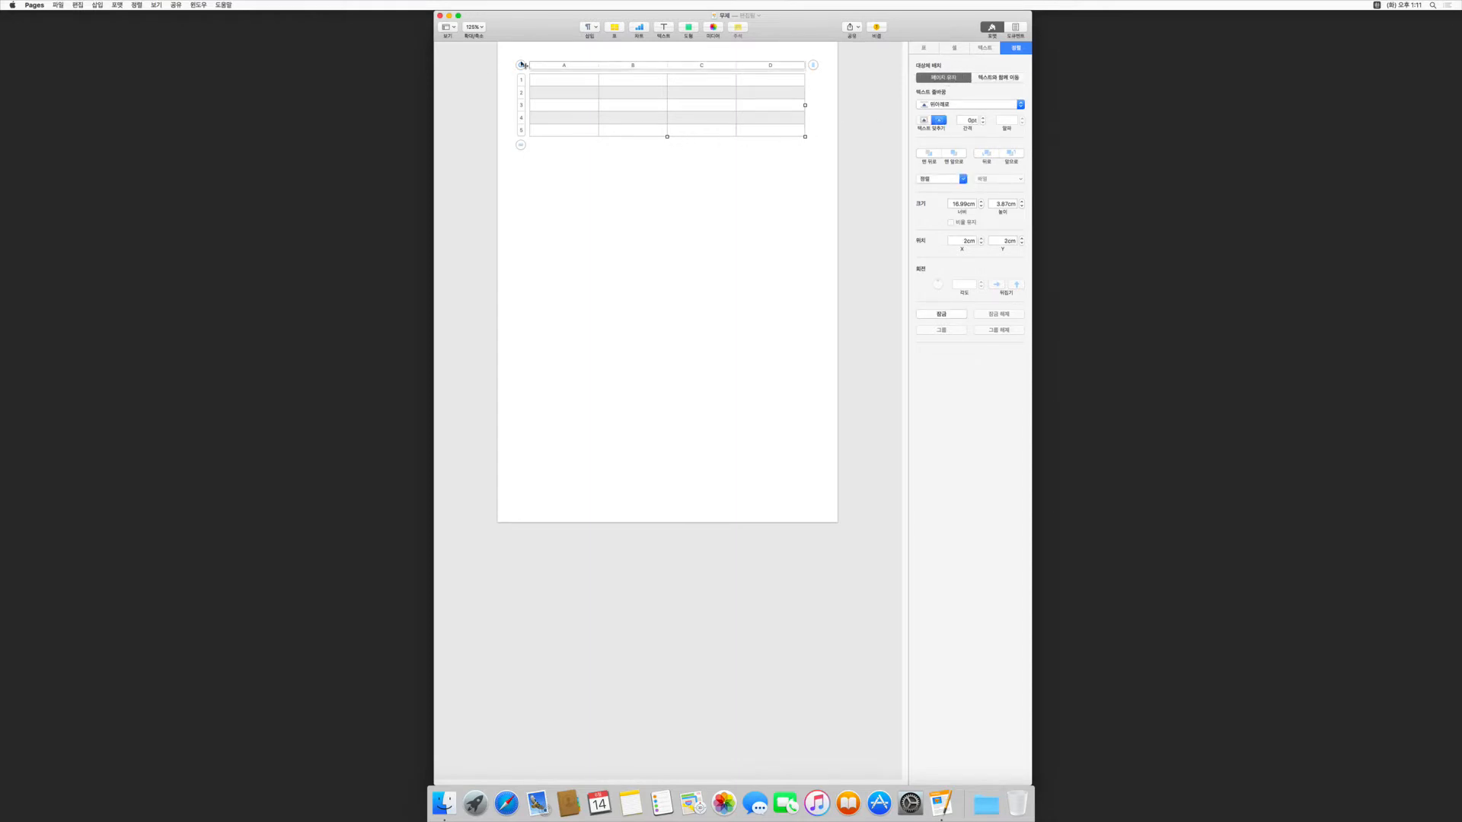
pyautogui.moveTo(524, 66)
pyautogui.mouseDown()
pyautogui.moveTo(545, 138)
pyautogui.moveTo(515, 72)
pyautogui.moveTo(524, 82)
pyautogui.mouseUp()
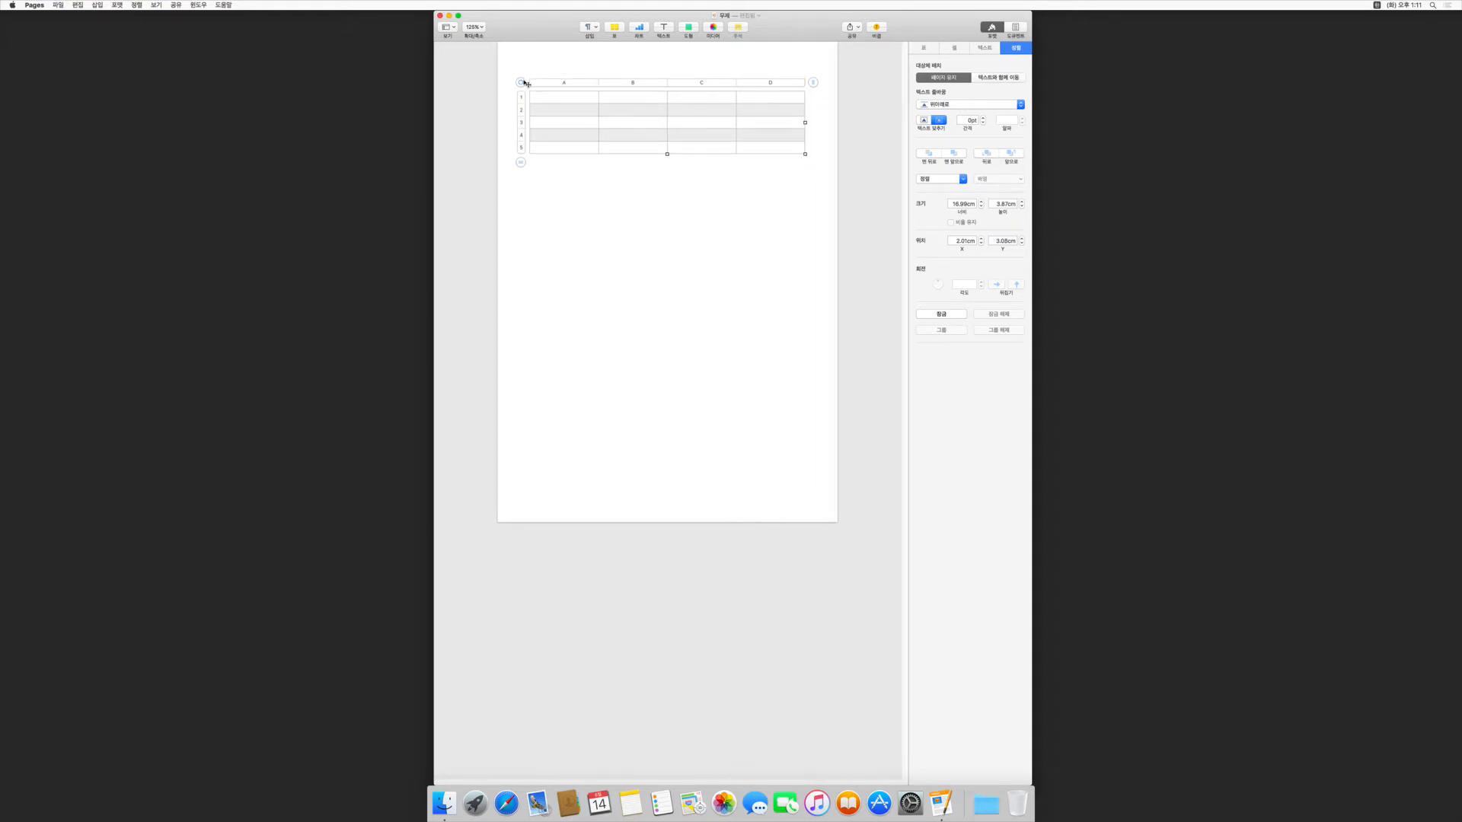
pyautogui.moveTo(525, 83); pyautogui.dragTo(526, 81)
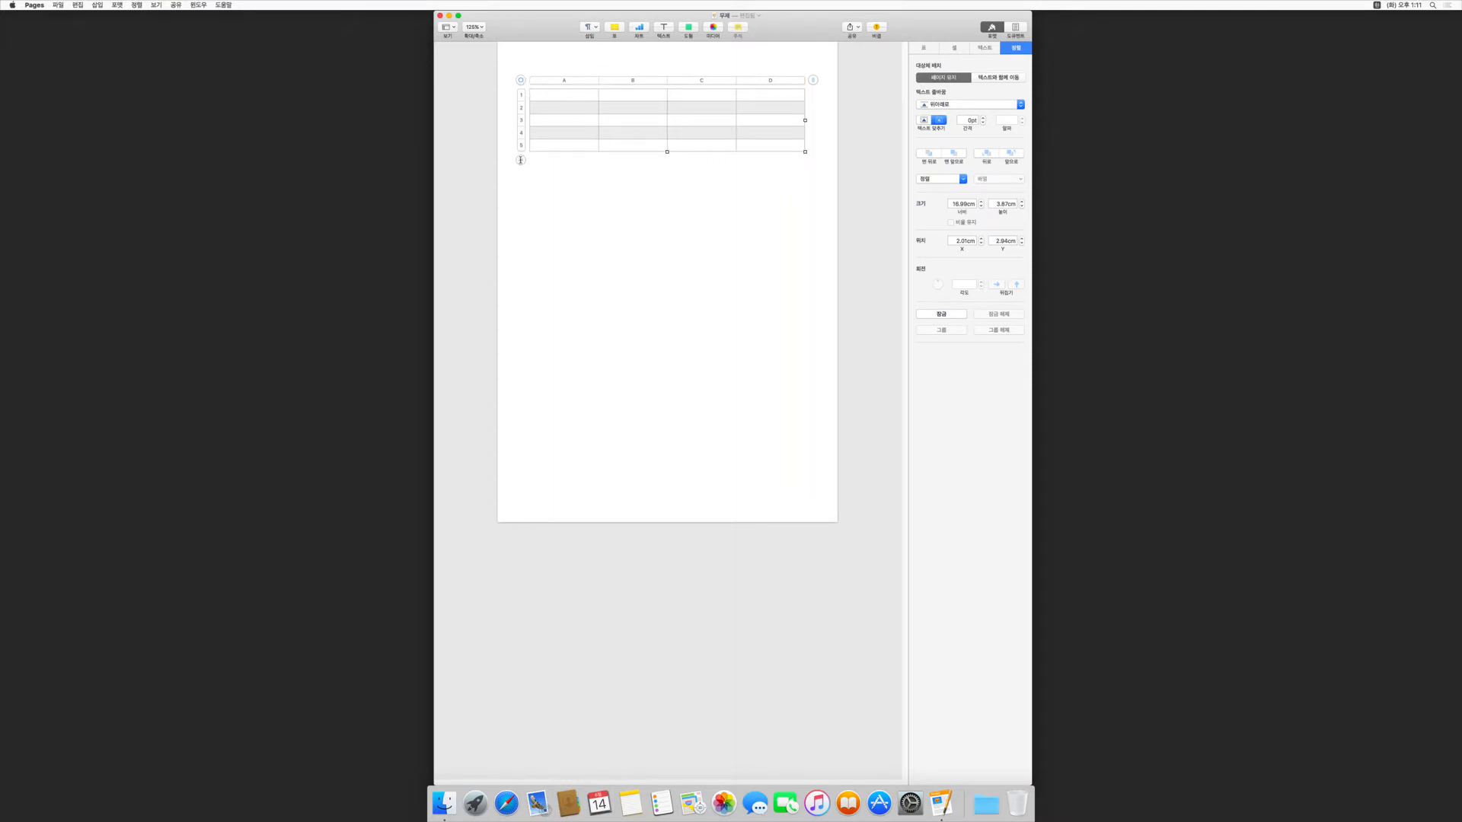
# Increase the table to 10 rows.
pyautogui.click(520, 160)
pyautogui.click(523, 160)
pyautogui.click(523, 160)
pyautogui.click(524, 159)
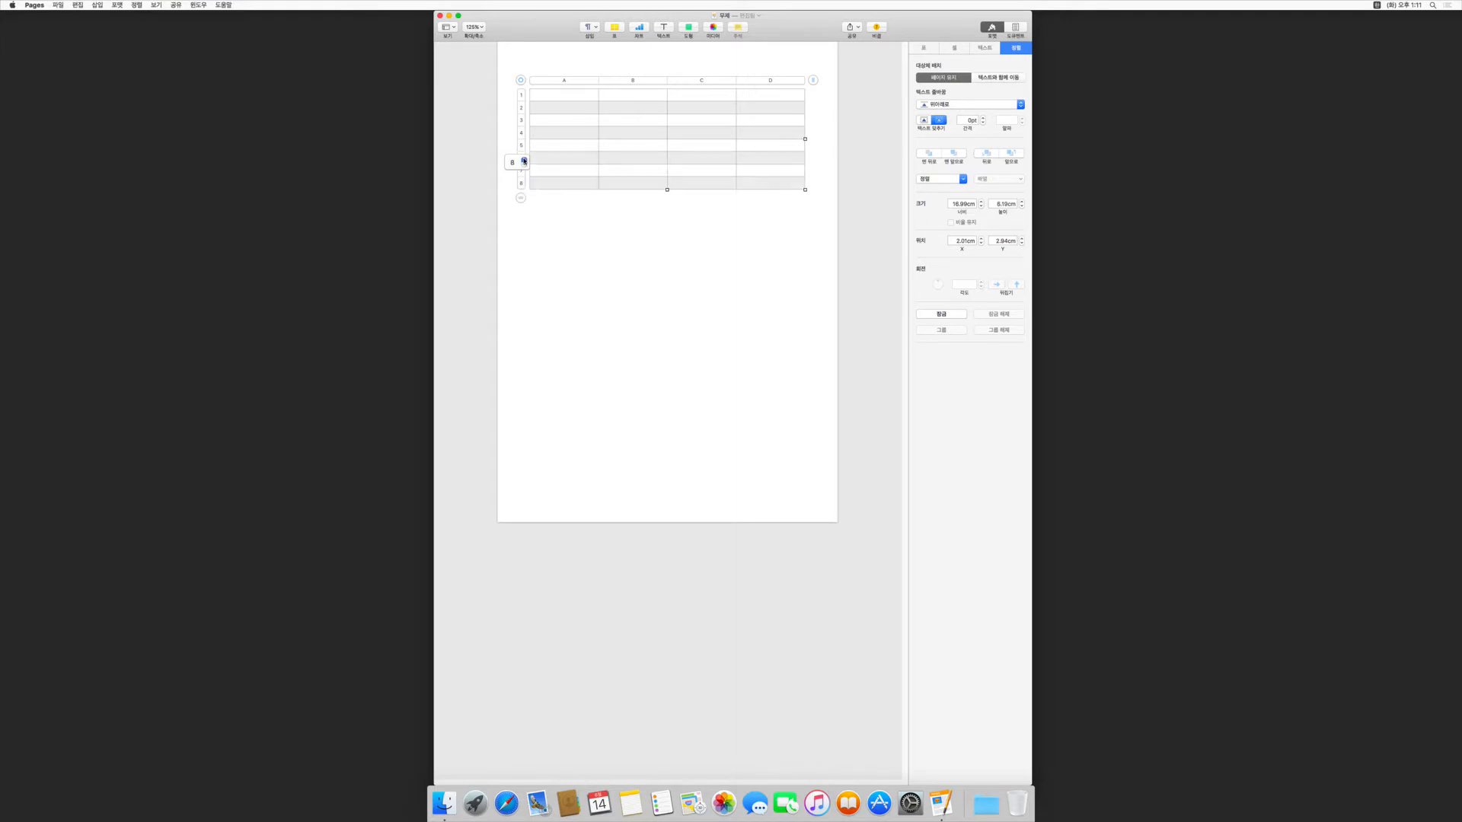
pyautogui.click(524, 160)
pyautogui.click(523, 160)
pyautogui.click(733, 126)
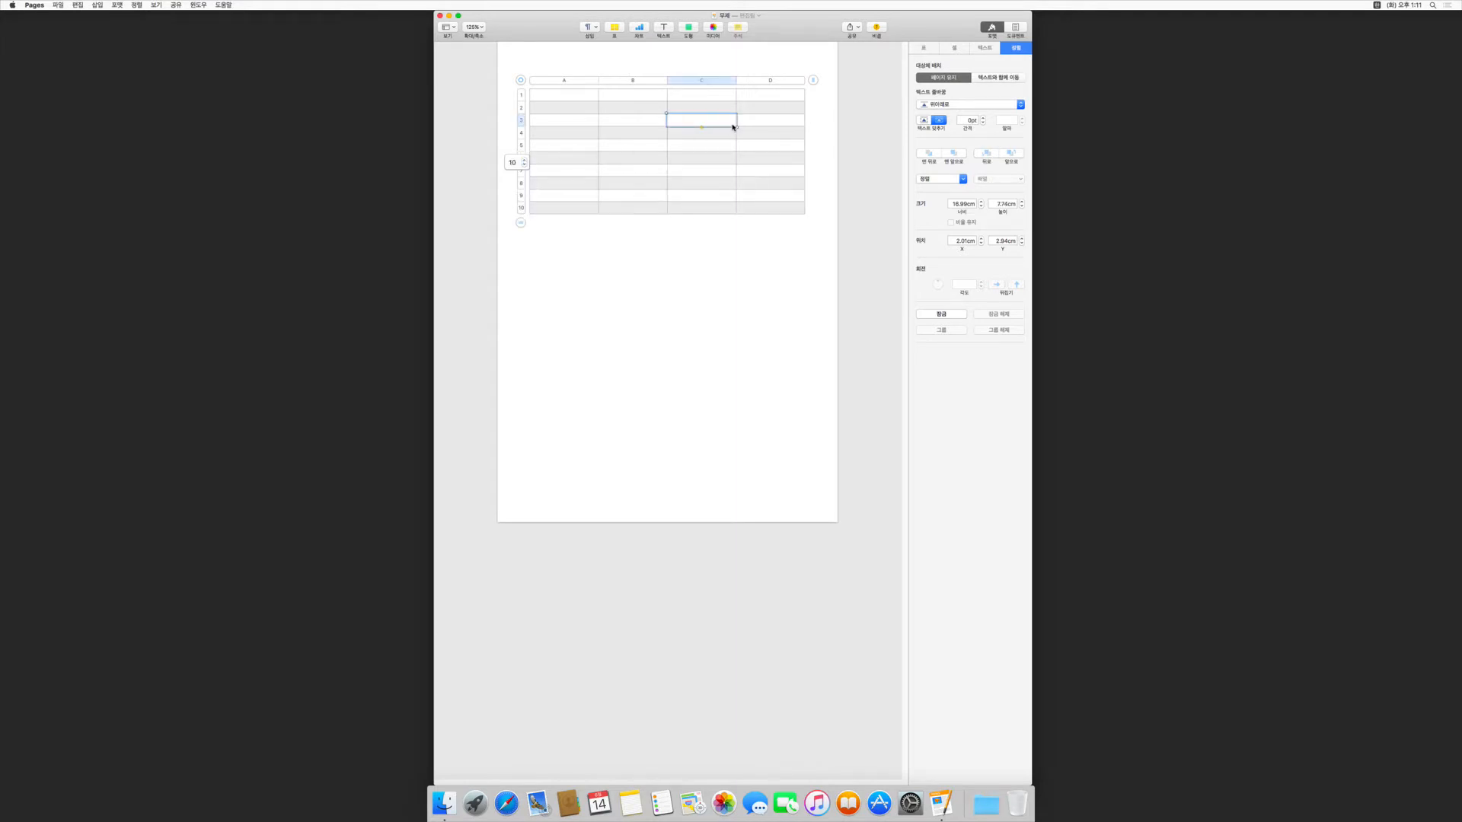
# Increase the table to six columns and deselect it.
pyautogui.click(813, 80)
pyautogui.click(813, 78)
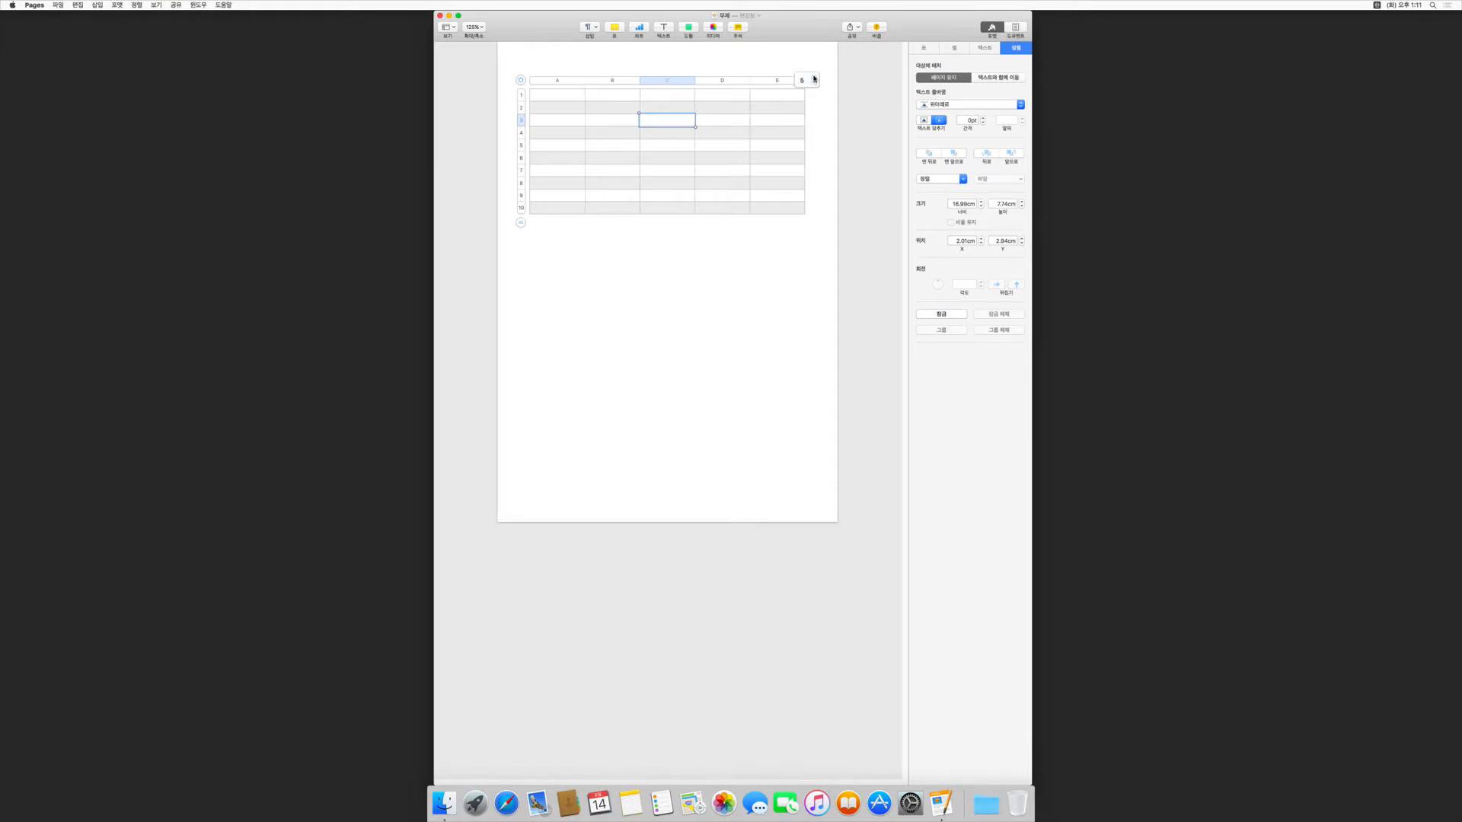
pyautogui.click(813, 77)
pyautogui.click(765, 184)
pyautogui.click(666, 223)
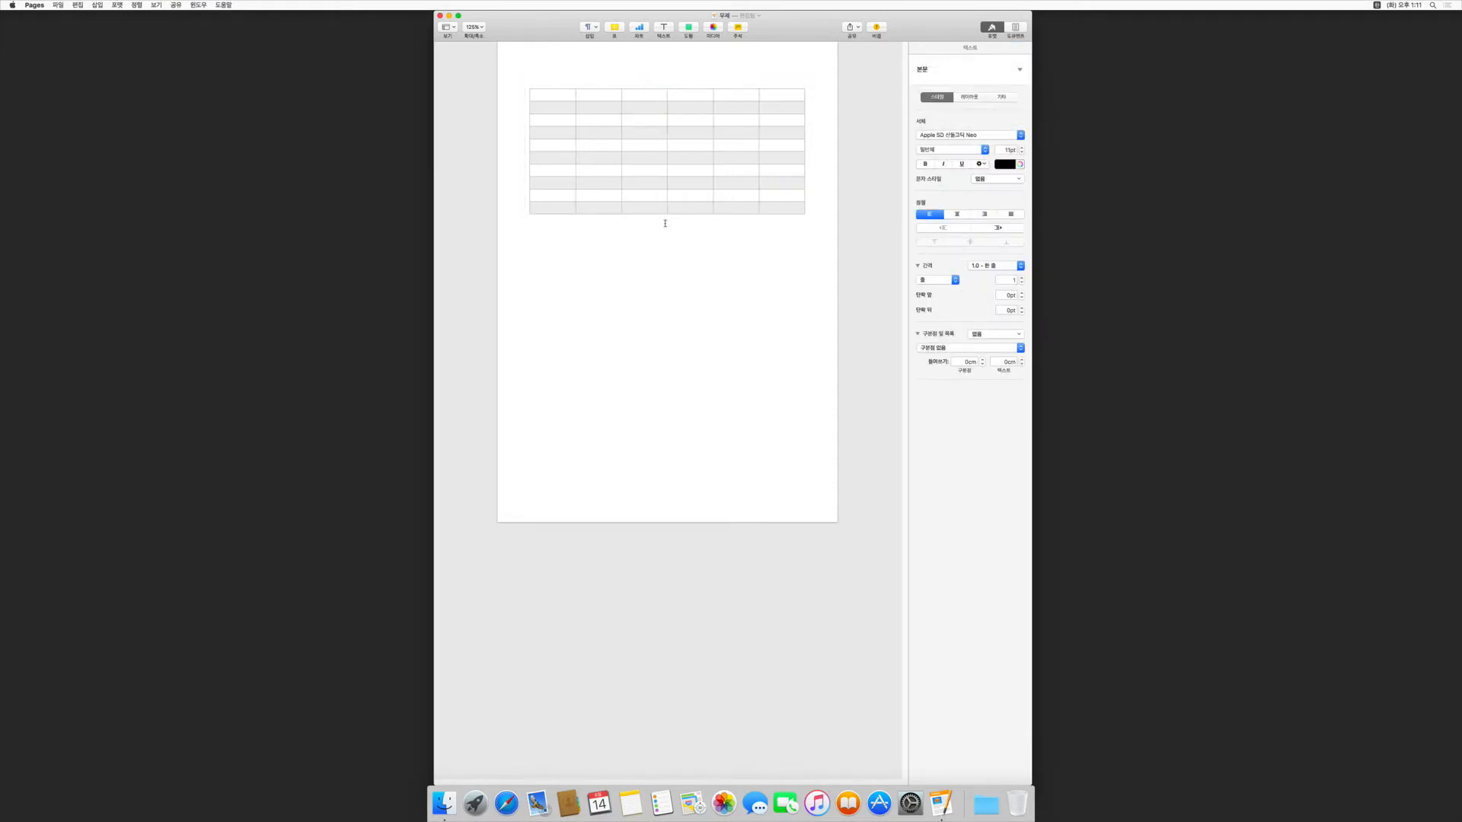
# Delete row 10 at the end of the table.
pyautogui.click(597, 191)
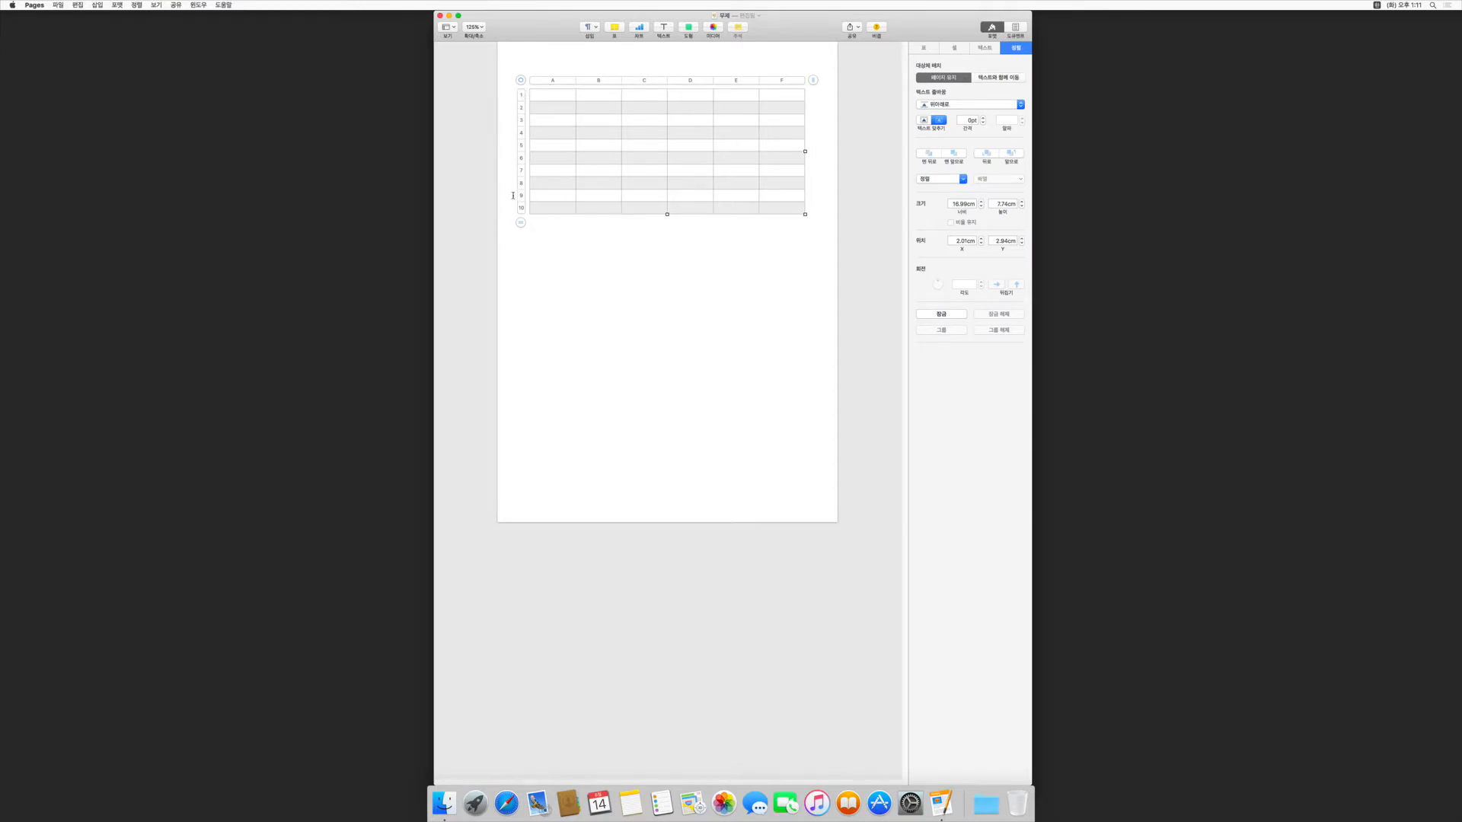
pyautogui.click(520, 207)
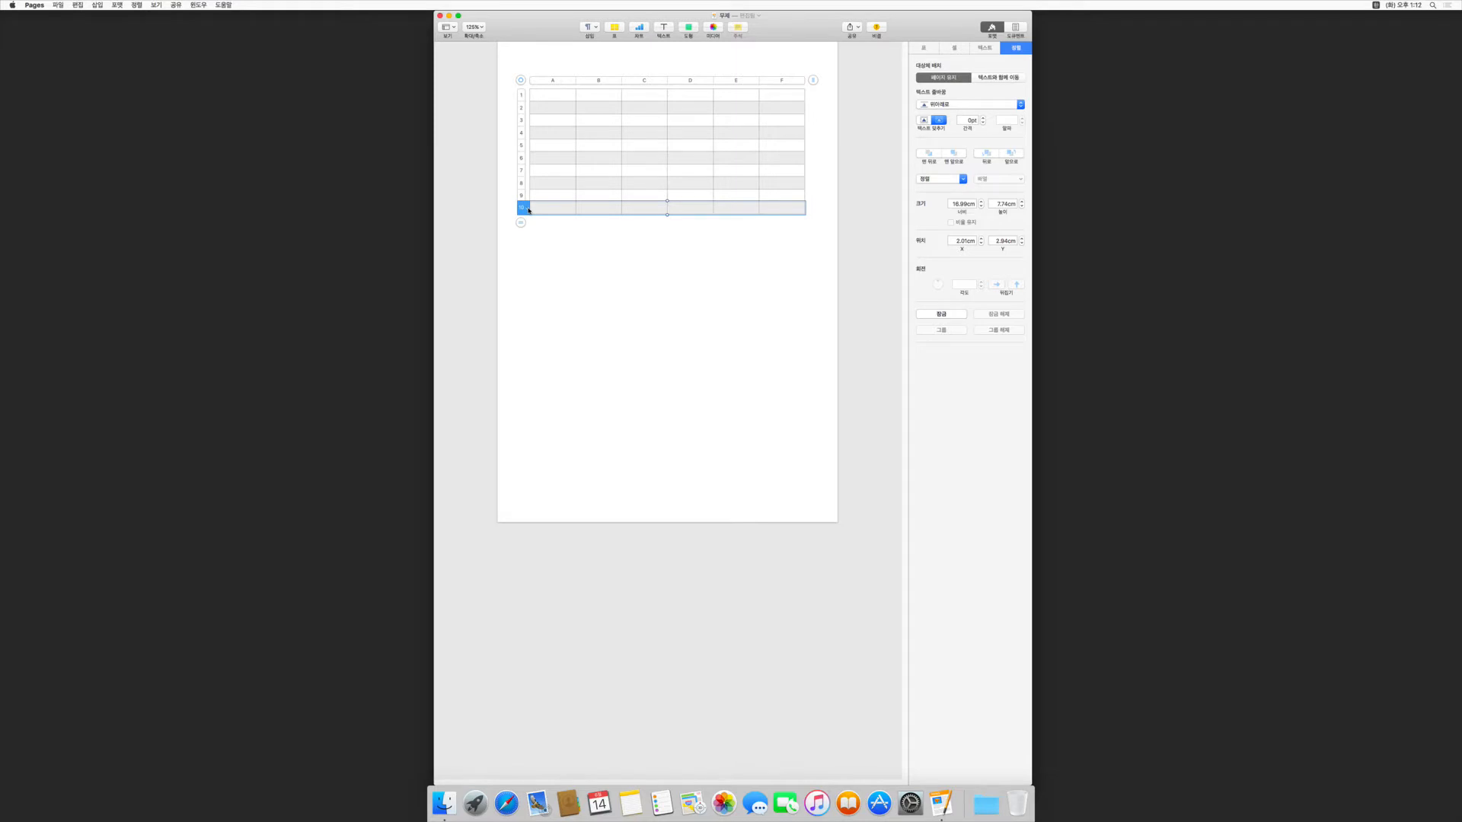
pyautogui.click(529, 209)
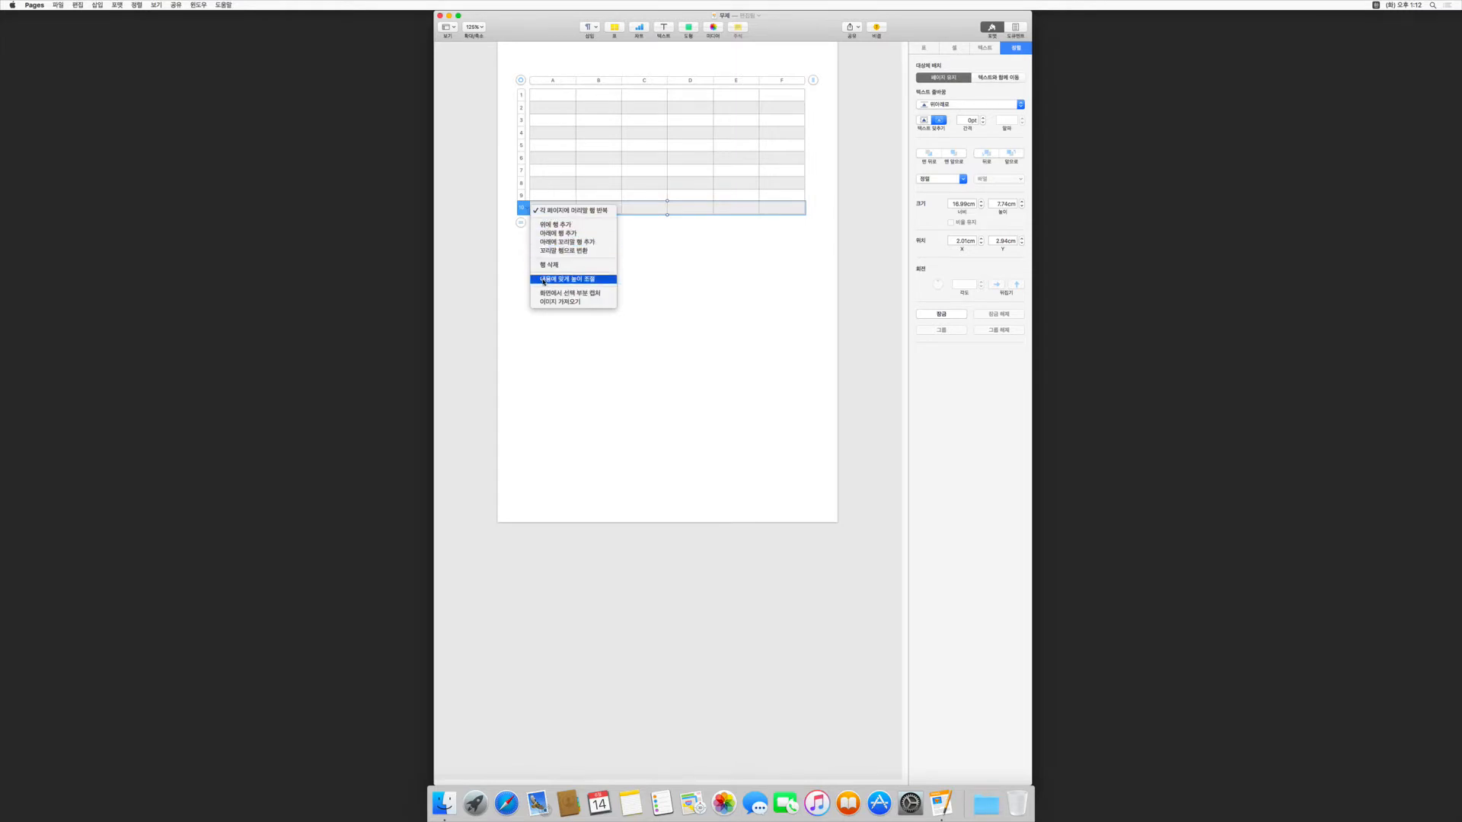
pyautogui.click(546, 265)
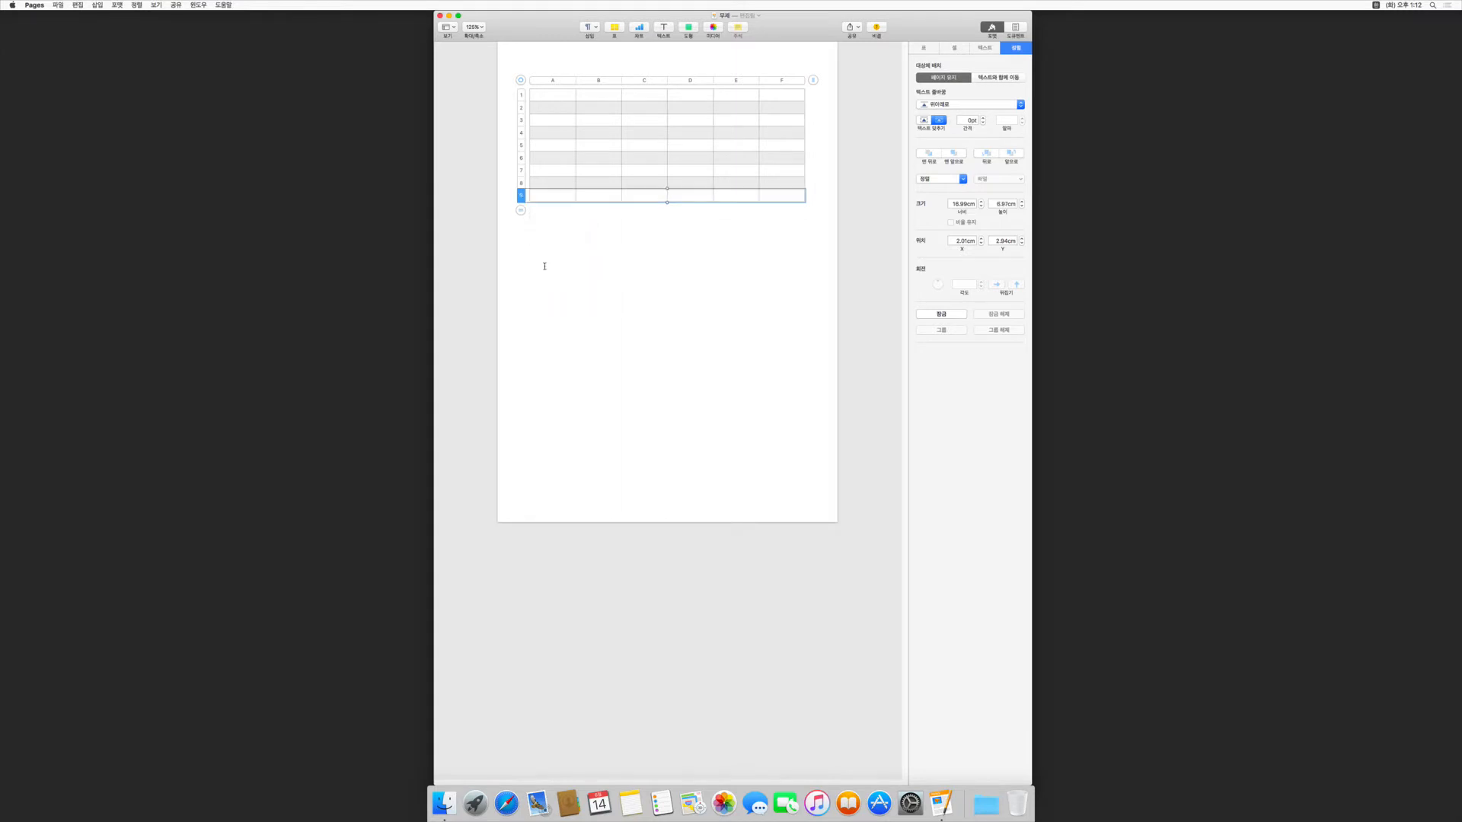
pyautogui.click(542, 221)
pyautogui.click(533, 182)
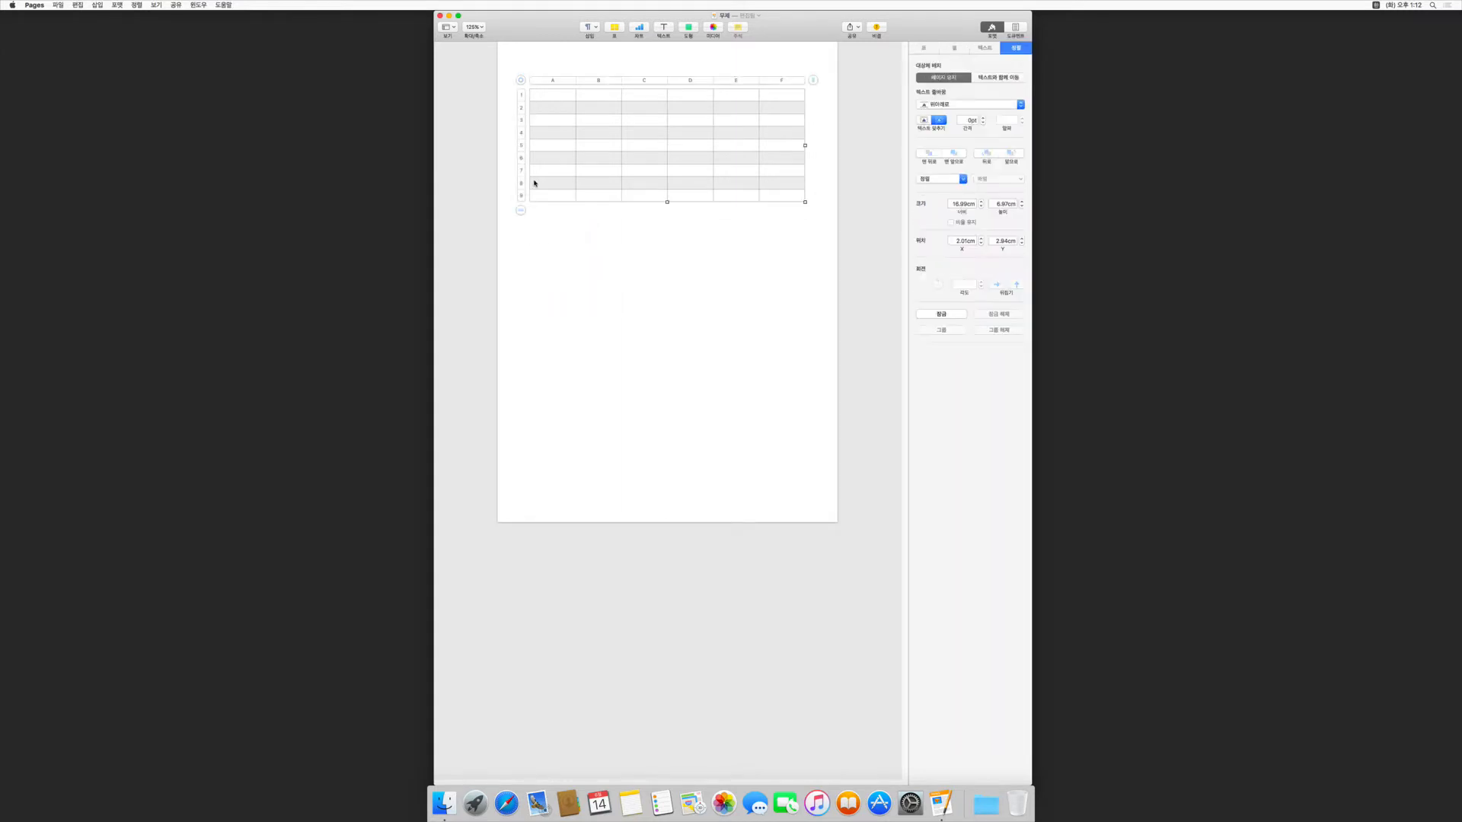
# Convert the table's row 1 to a header row.
pyautogui.click(522, 94)
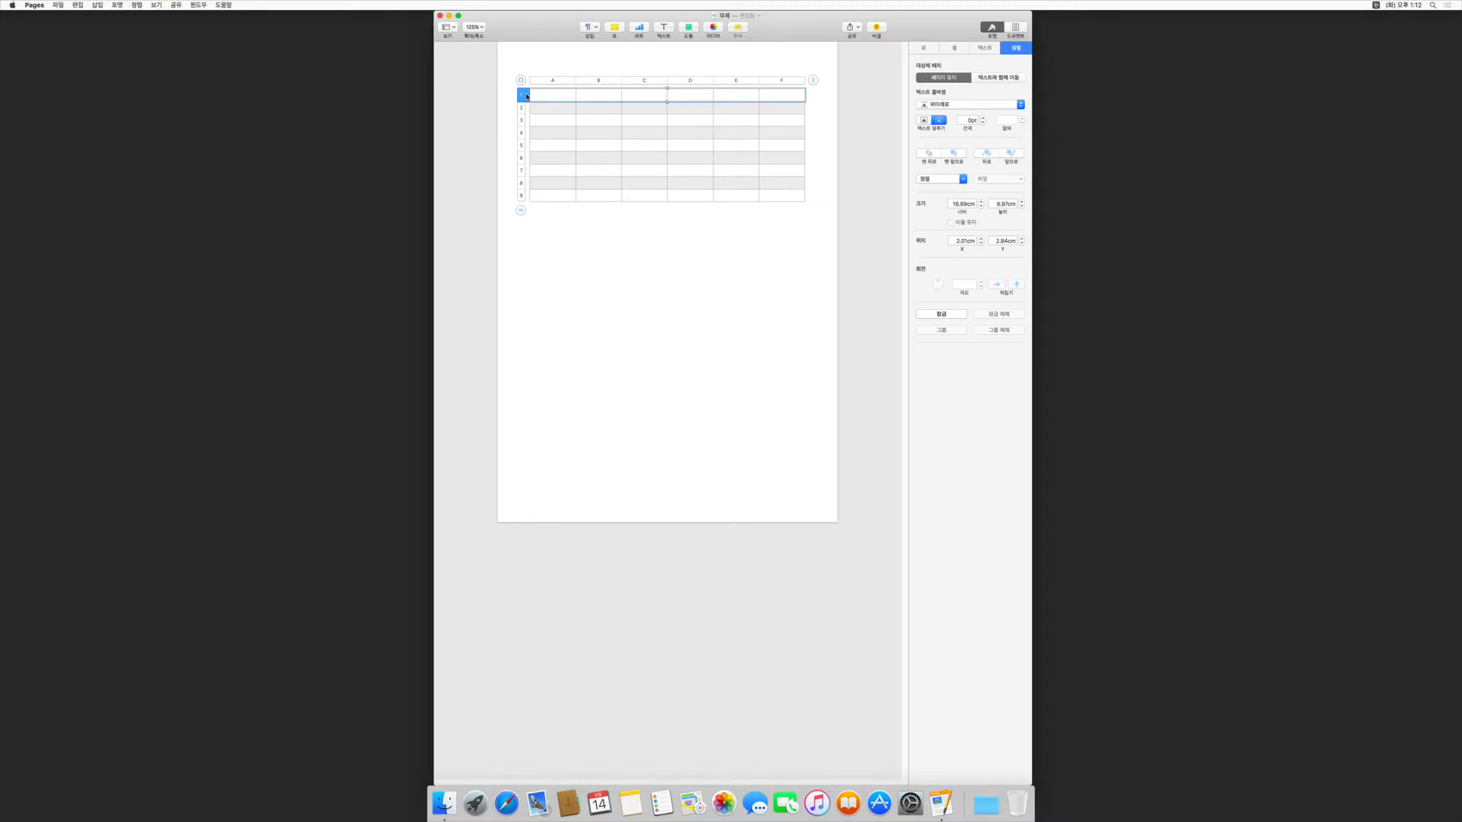
pyautogui.rightClick(526, 96)
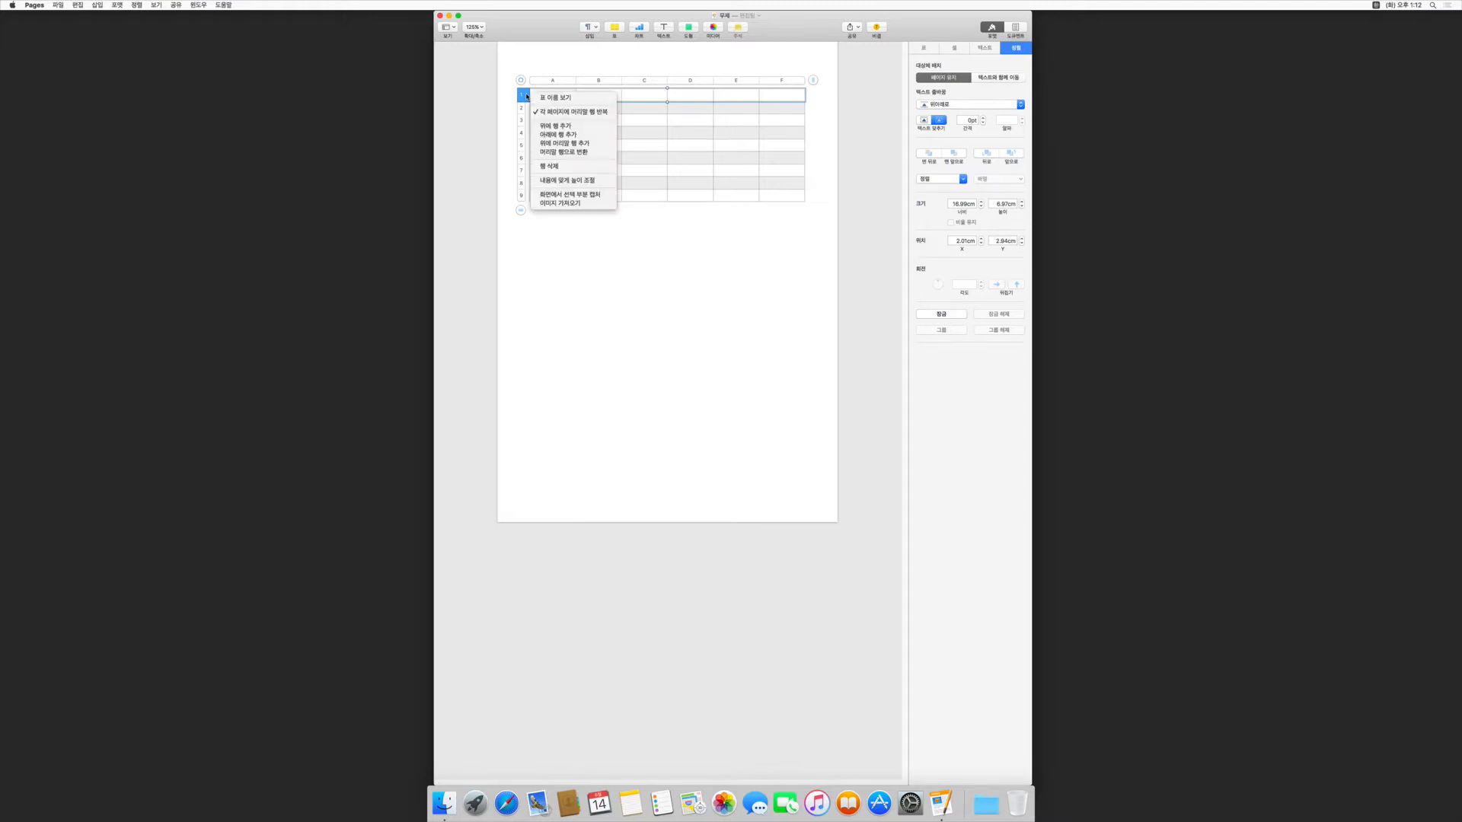
pyautogui.click(584, 154)
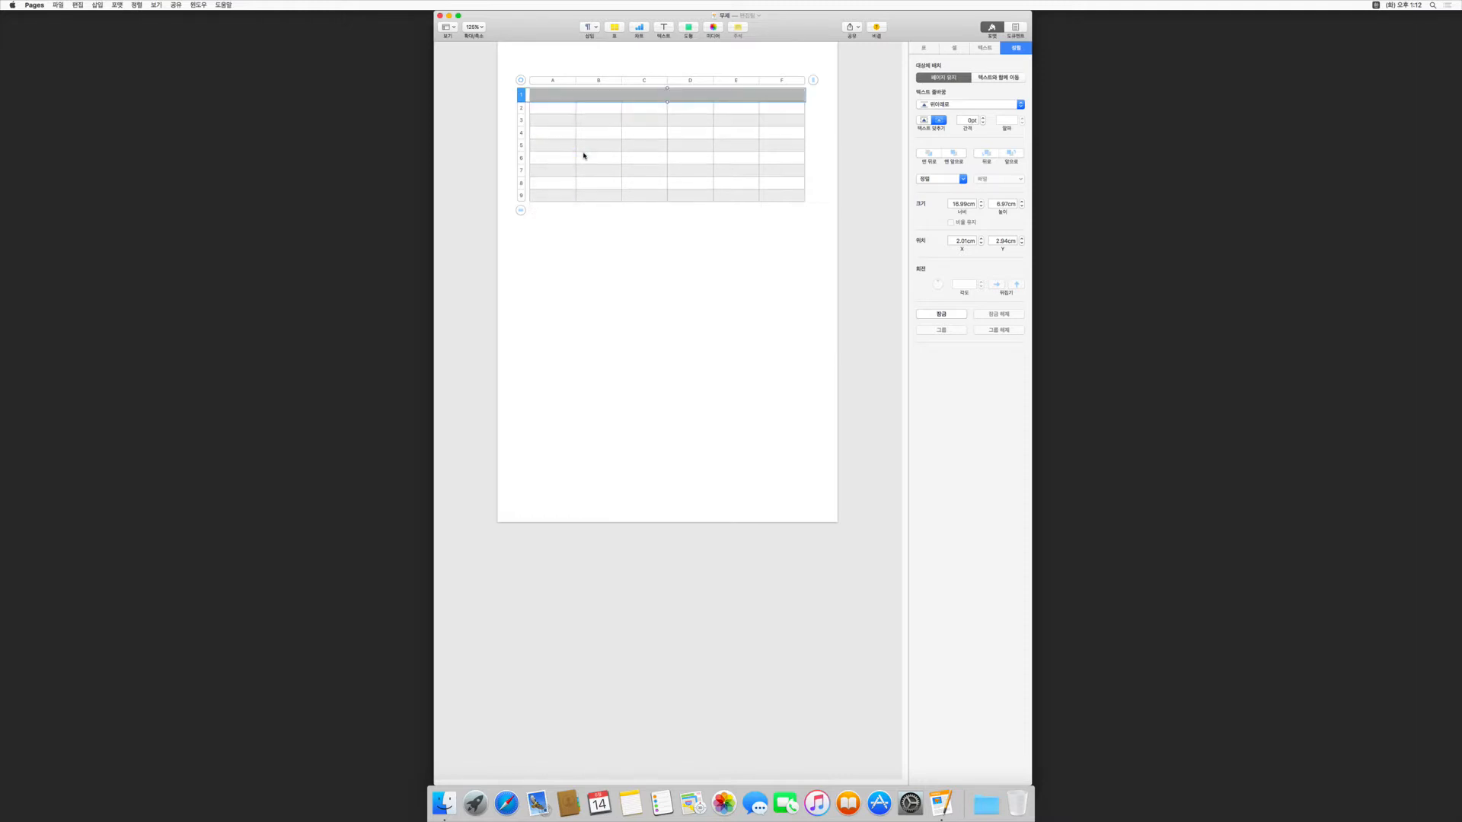
pyautogui.click(564, 115)
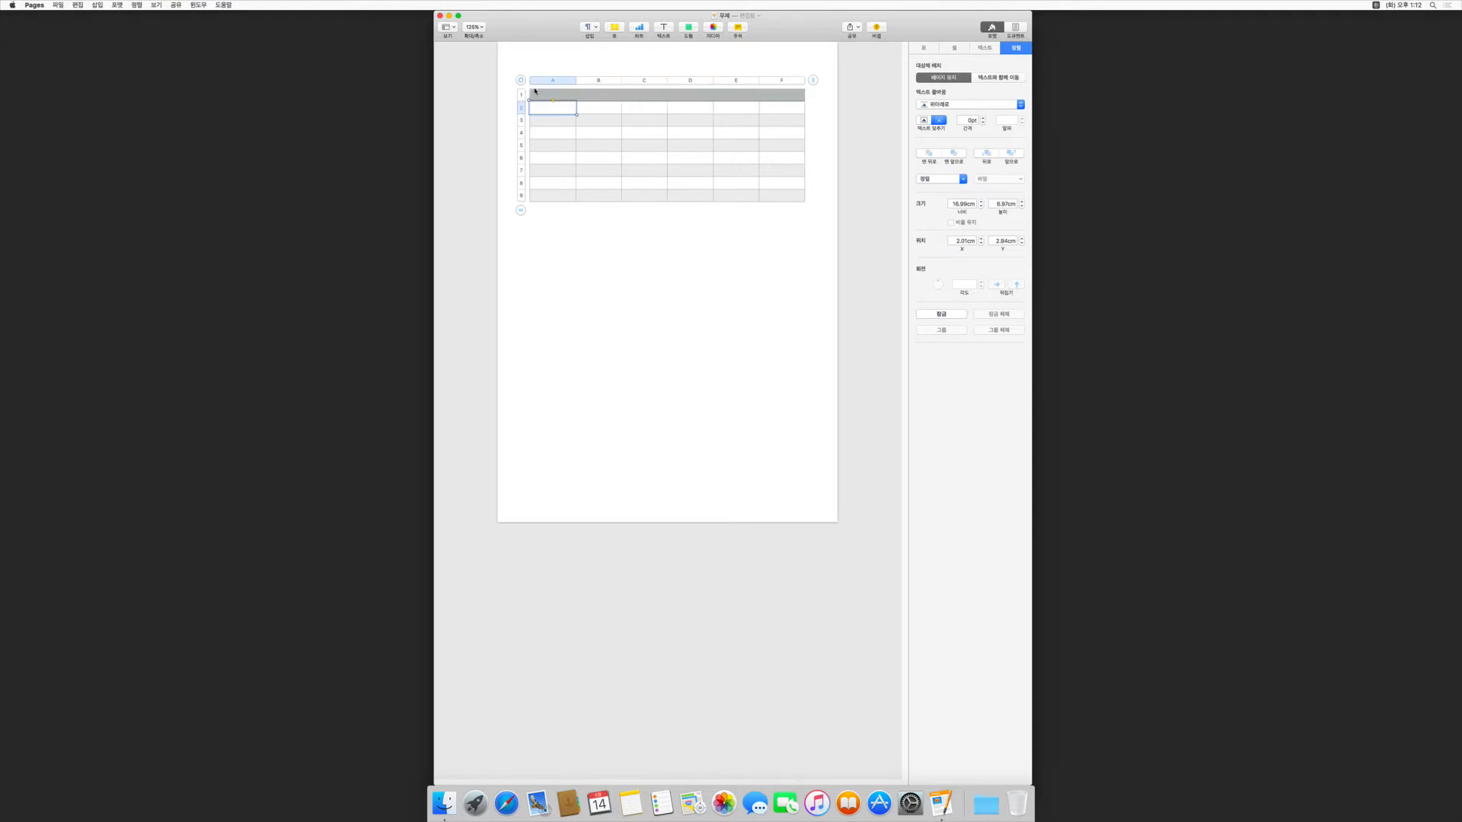
# Convert the table's column A to a header column.
pyautogui.click(542, 95)
pyautogui.click(551, 82)
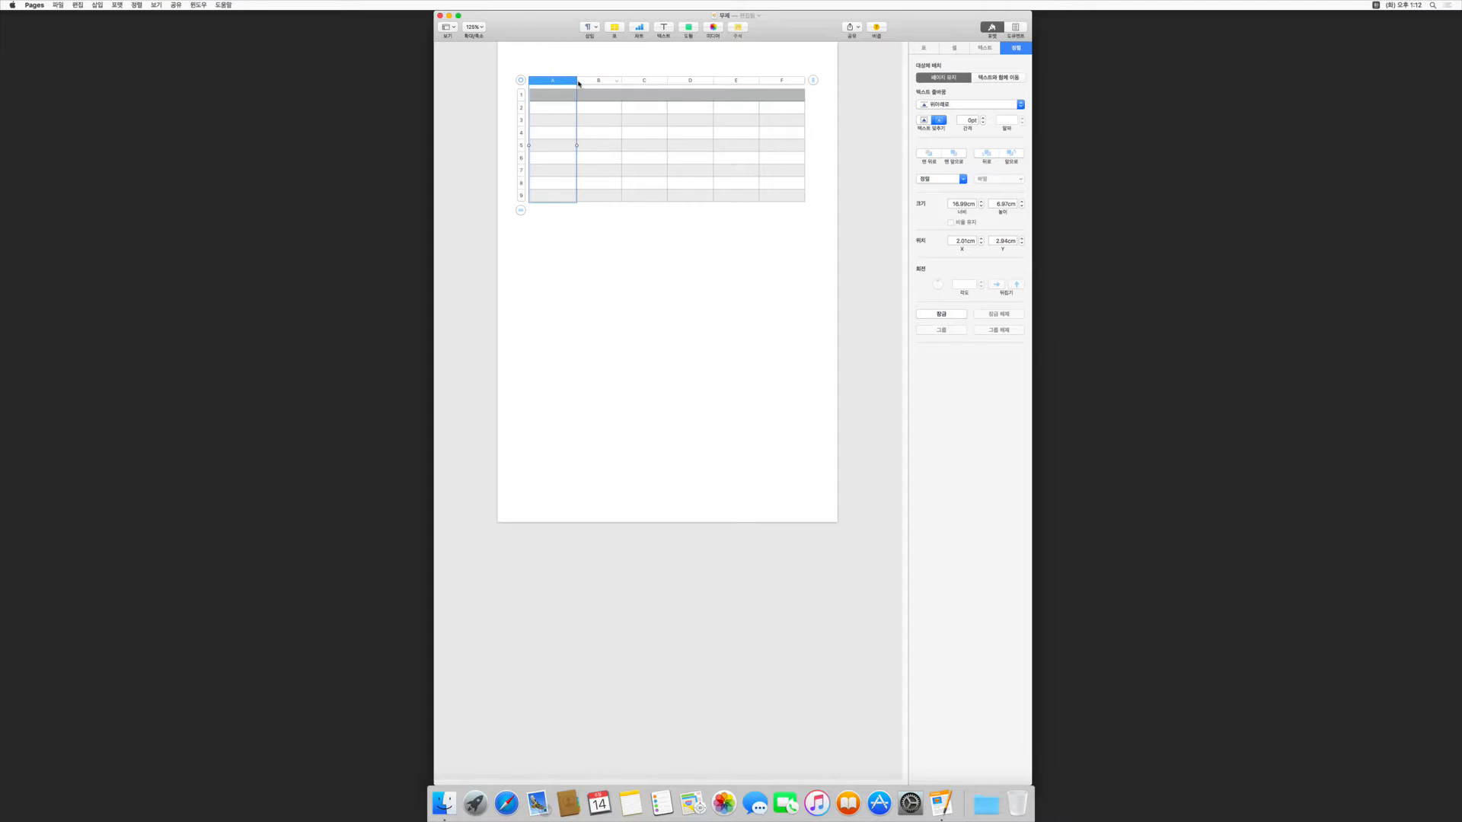
pyautogui.rightClick(573, 83)
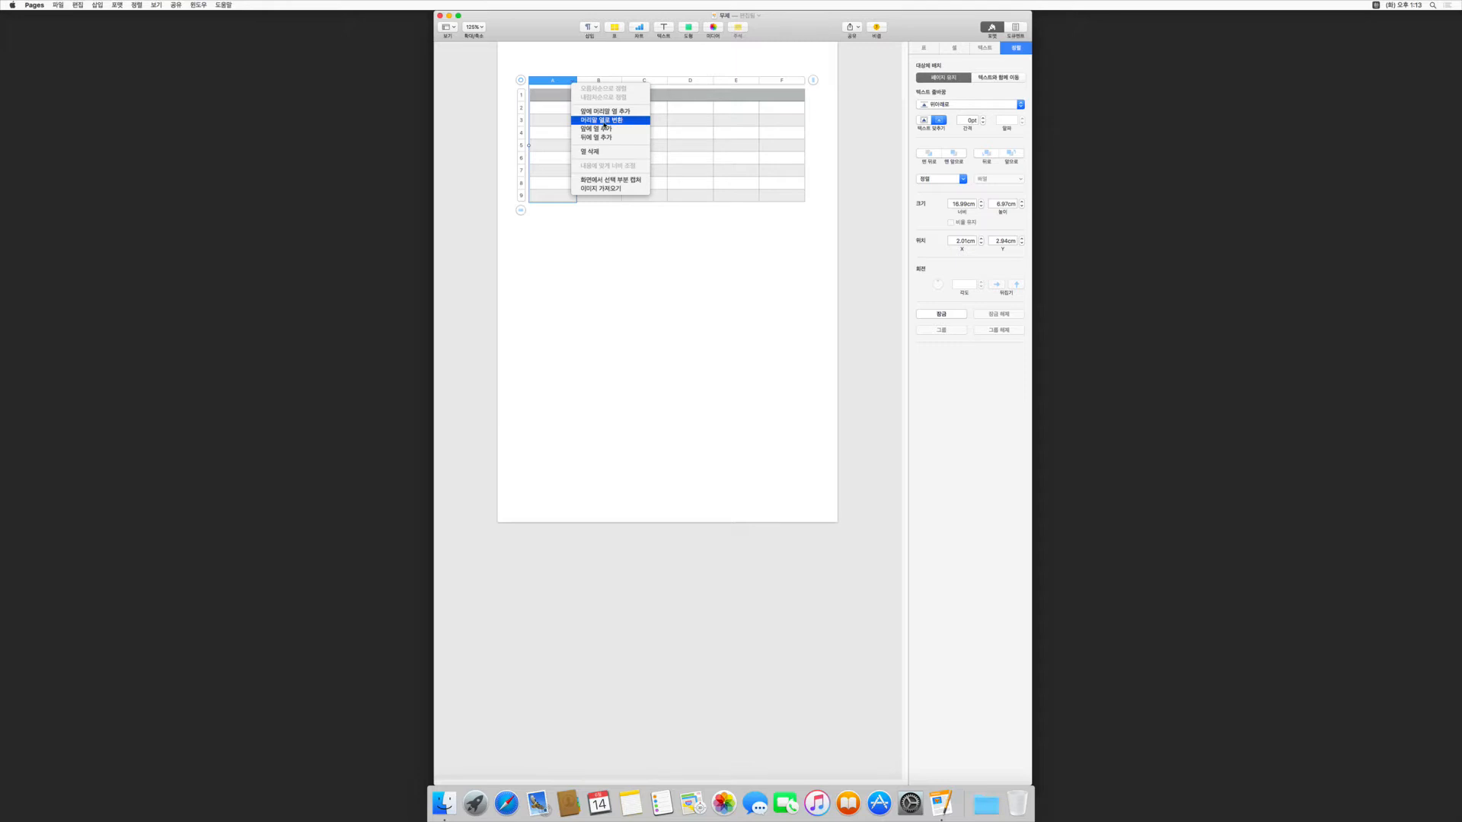
pyautogui.click(605, 120)
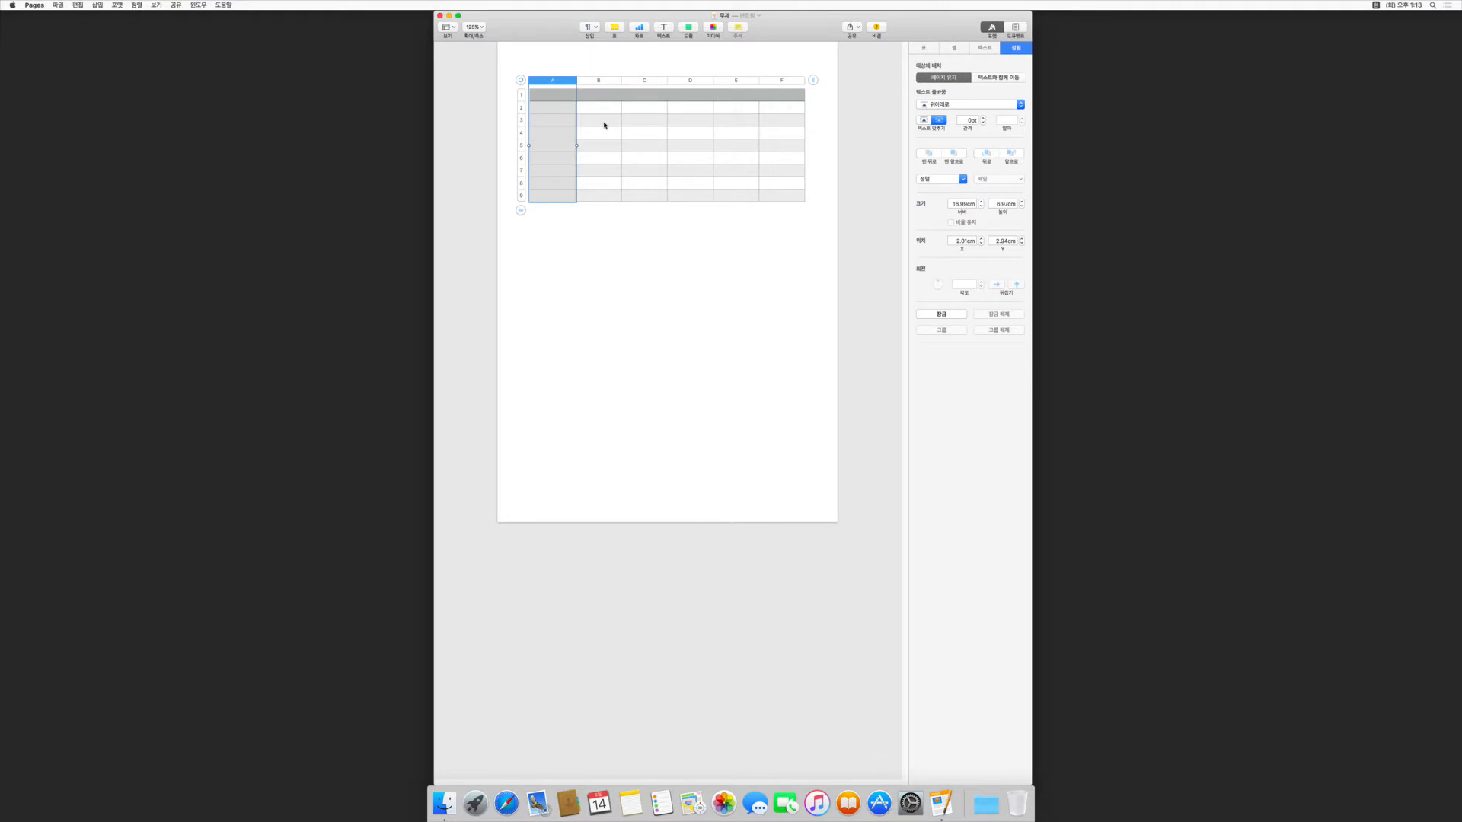
pyautogui.click(605, 125)
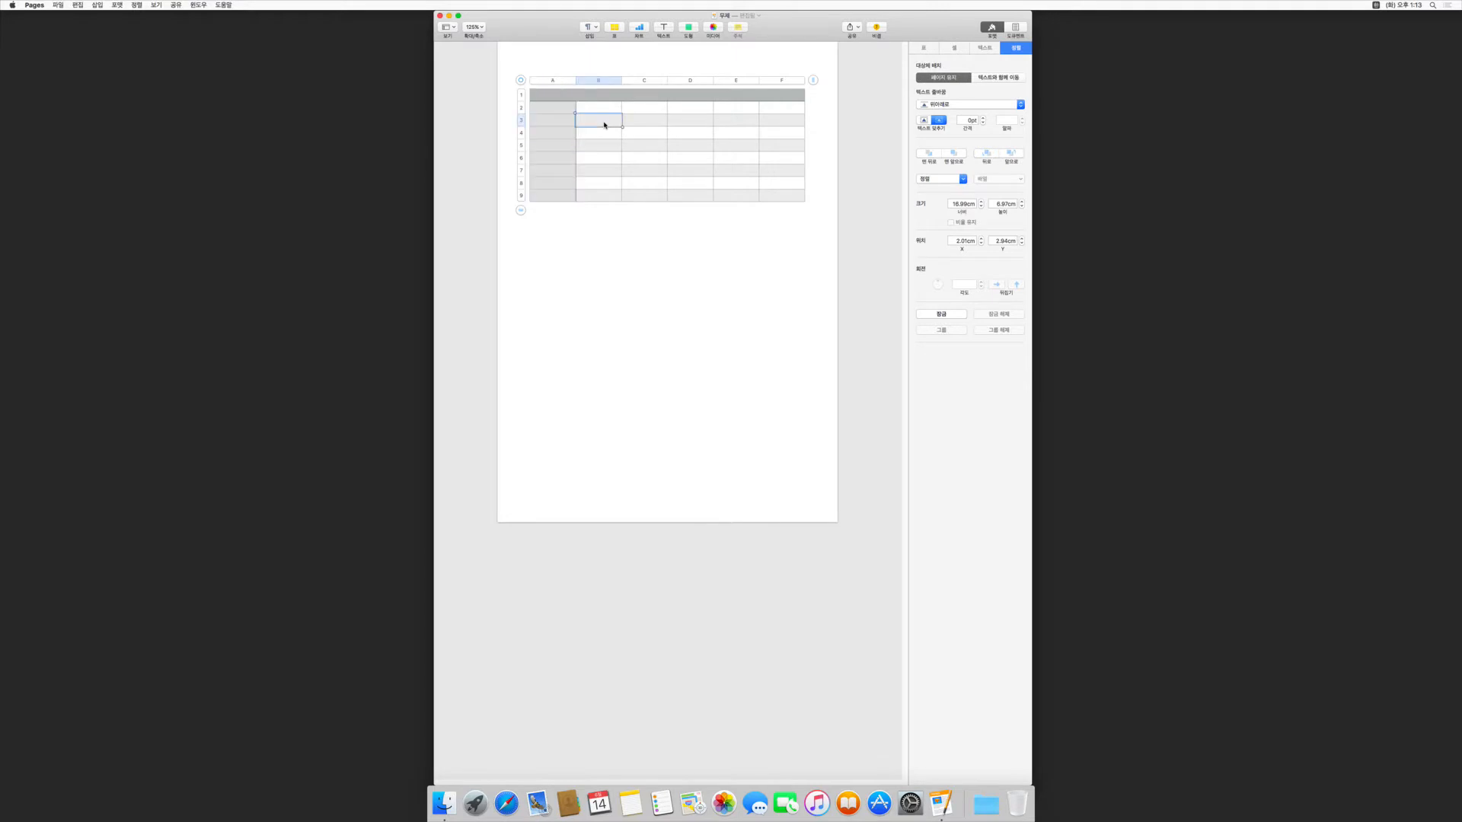
pyautogui.click(559, 84)
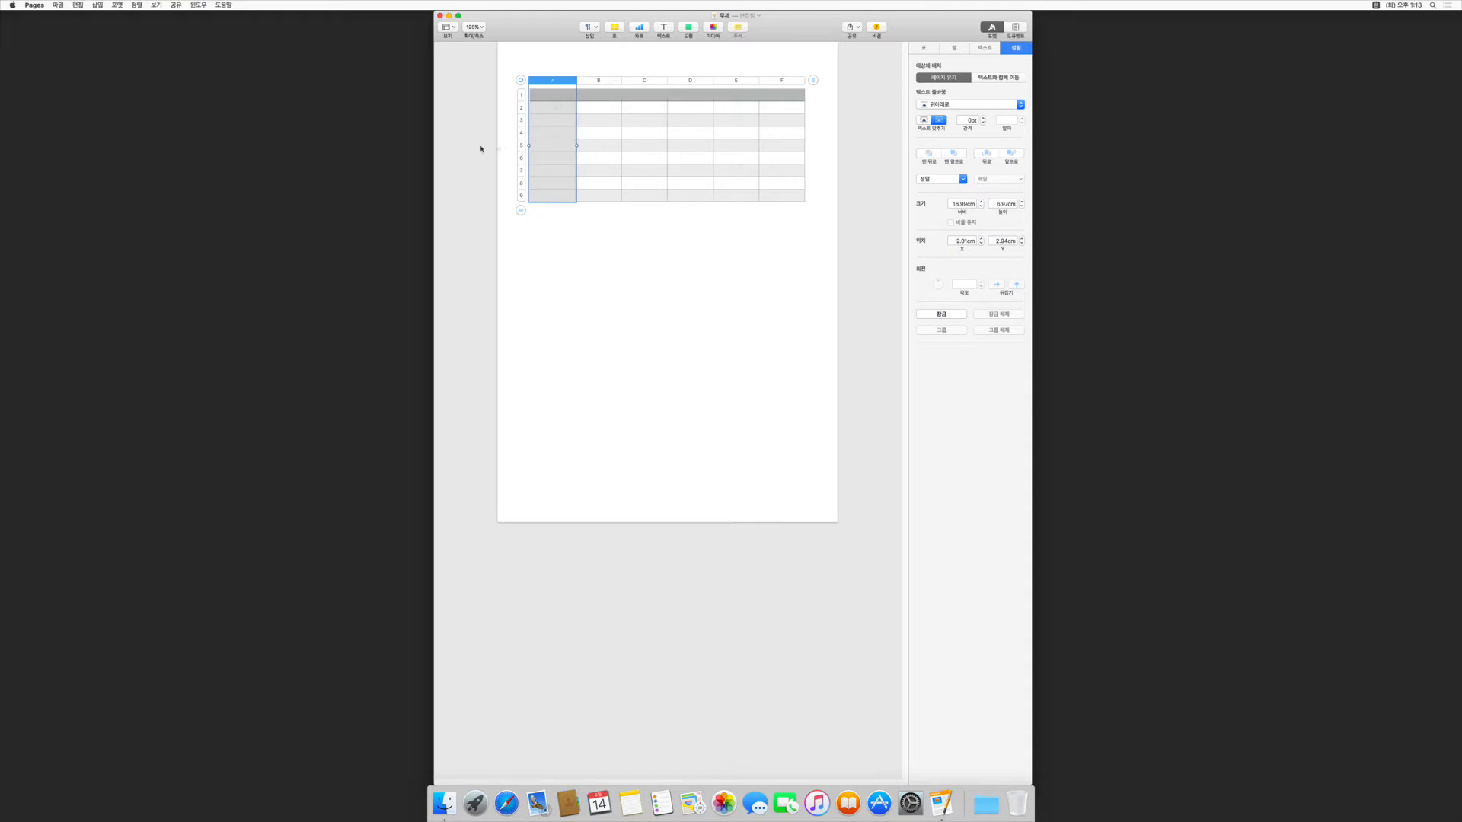
pyautogui.click(641, 82)
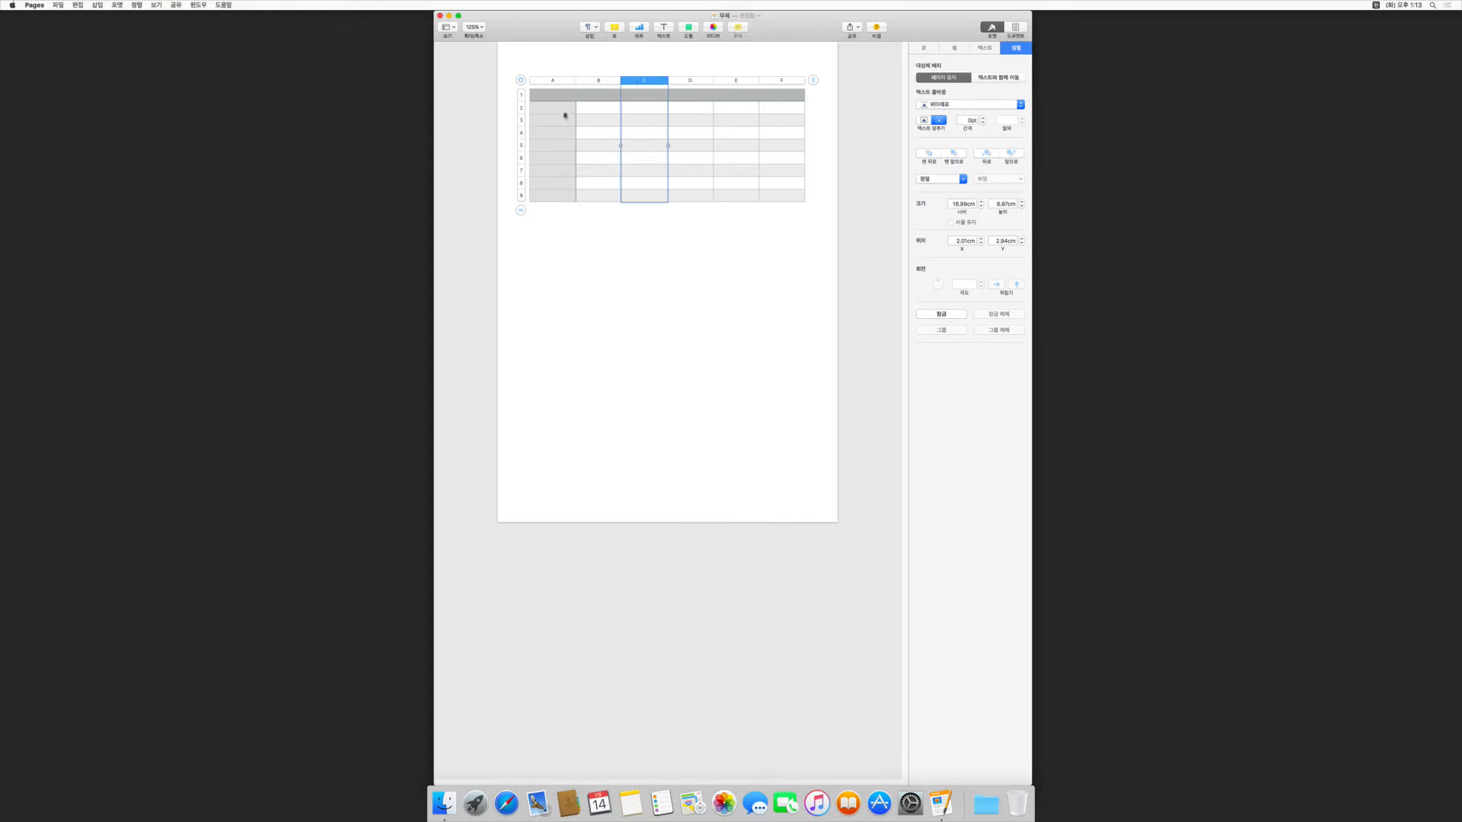
pyautogui.click(521, 134)
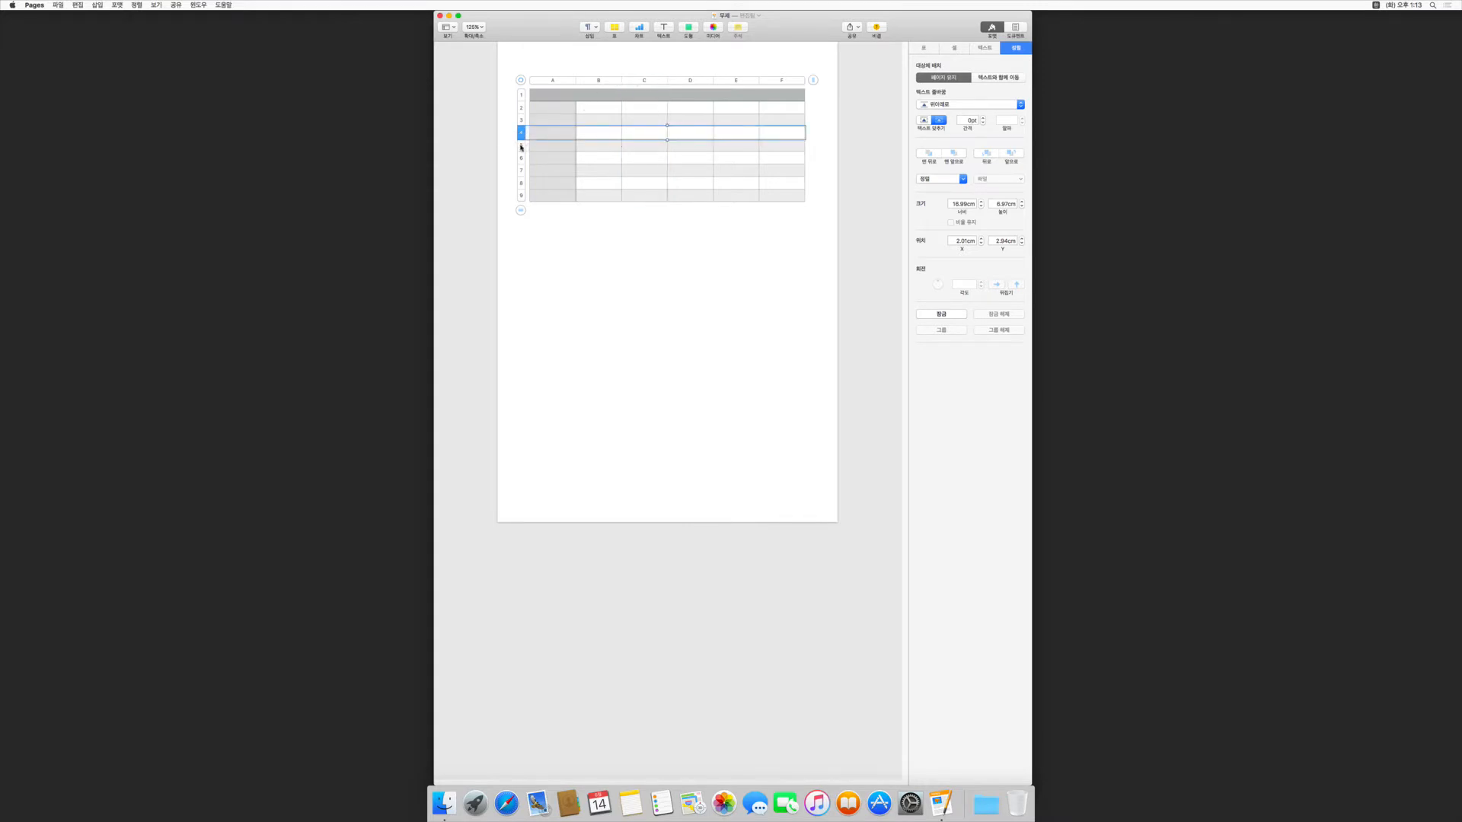
# Insert a new row above row 5 of the table.
pyautogui.click(521, 146)
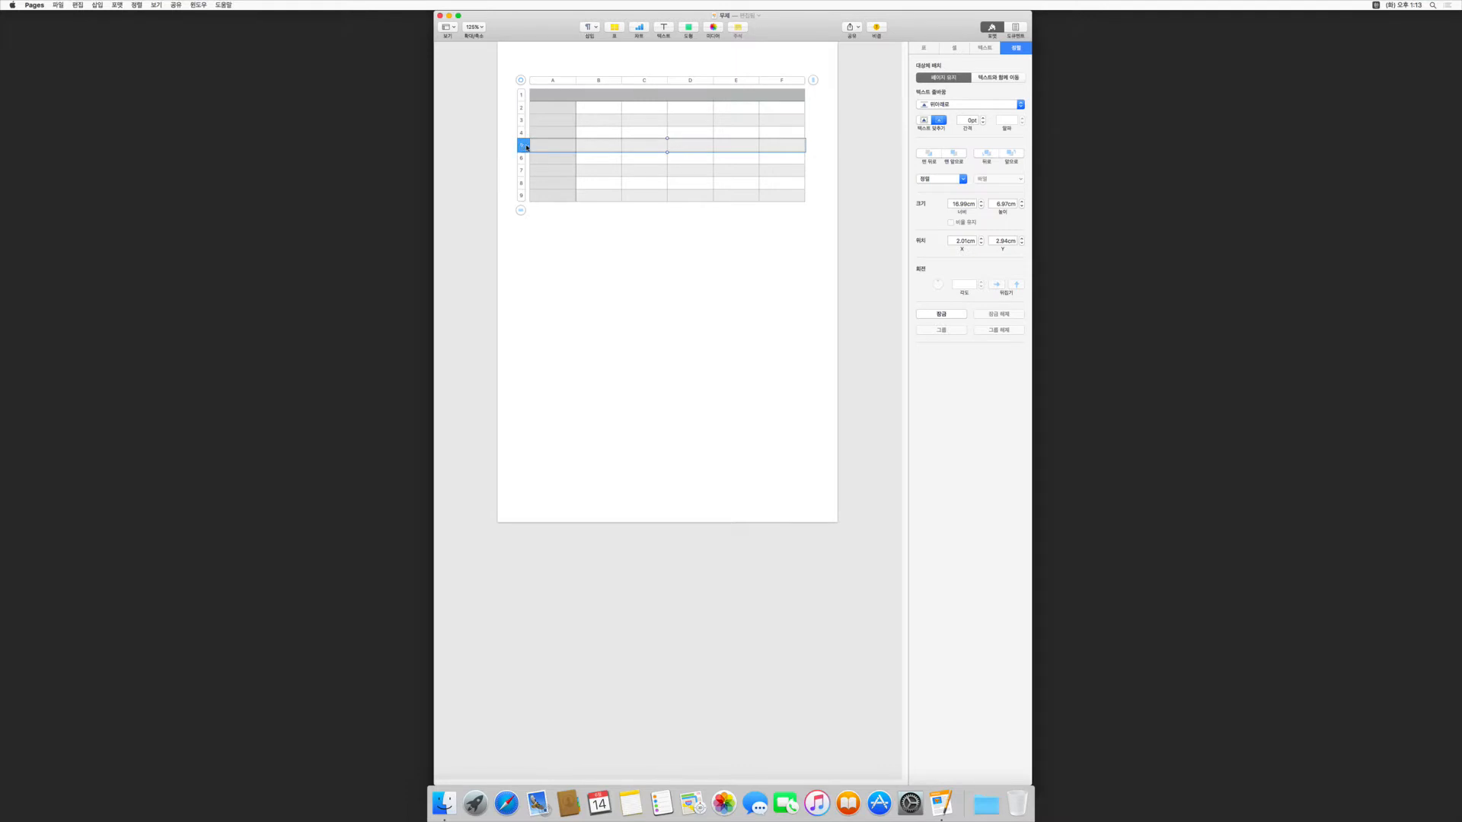
pyautogui.click(526, 147)
pyautogui.press('Escape')
pyautogui.click(527, 148)
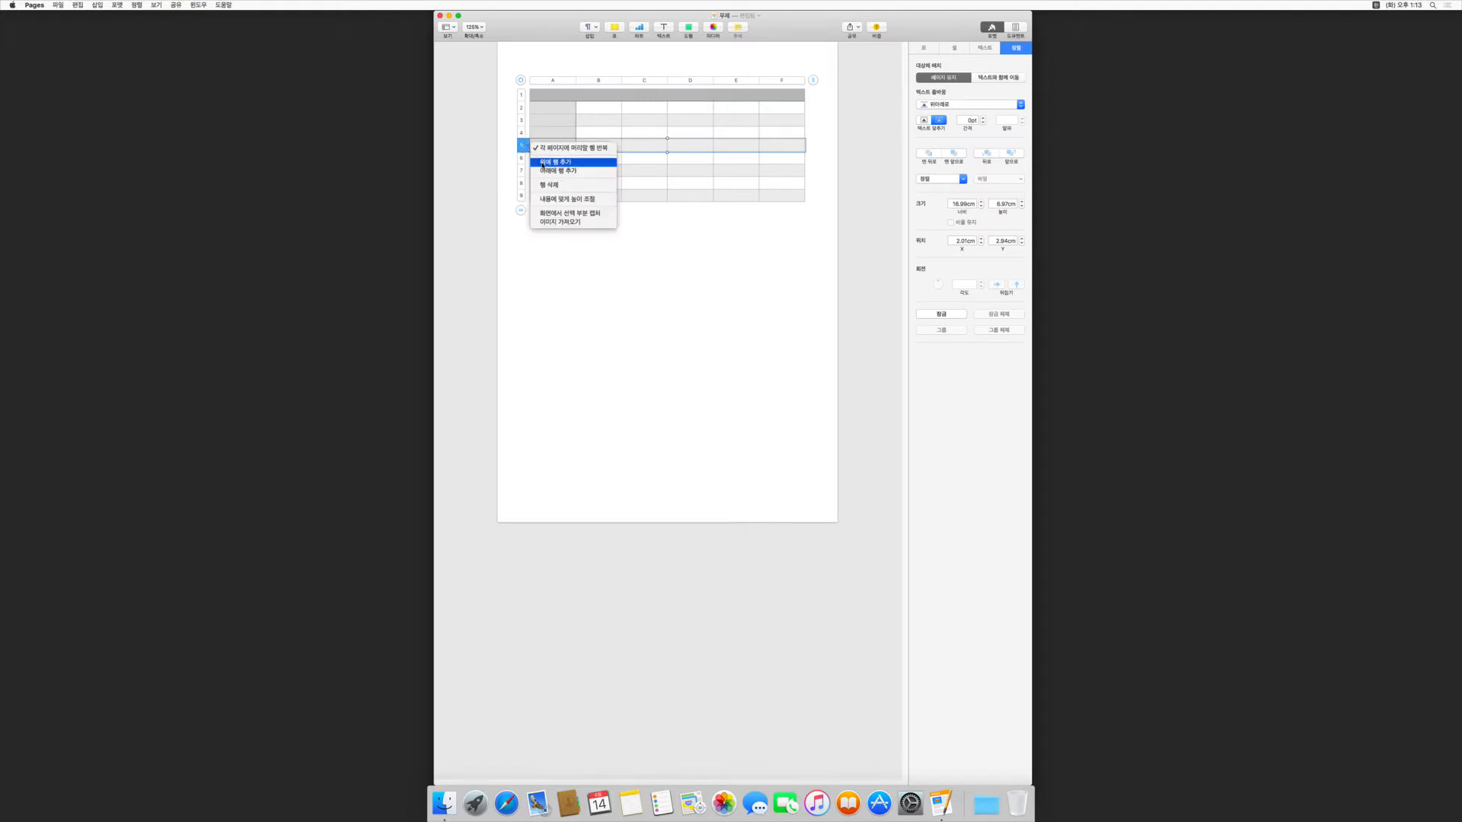
pyautogui.click(543, 163)
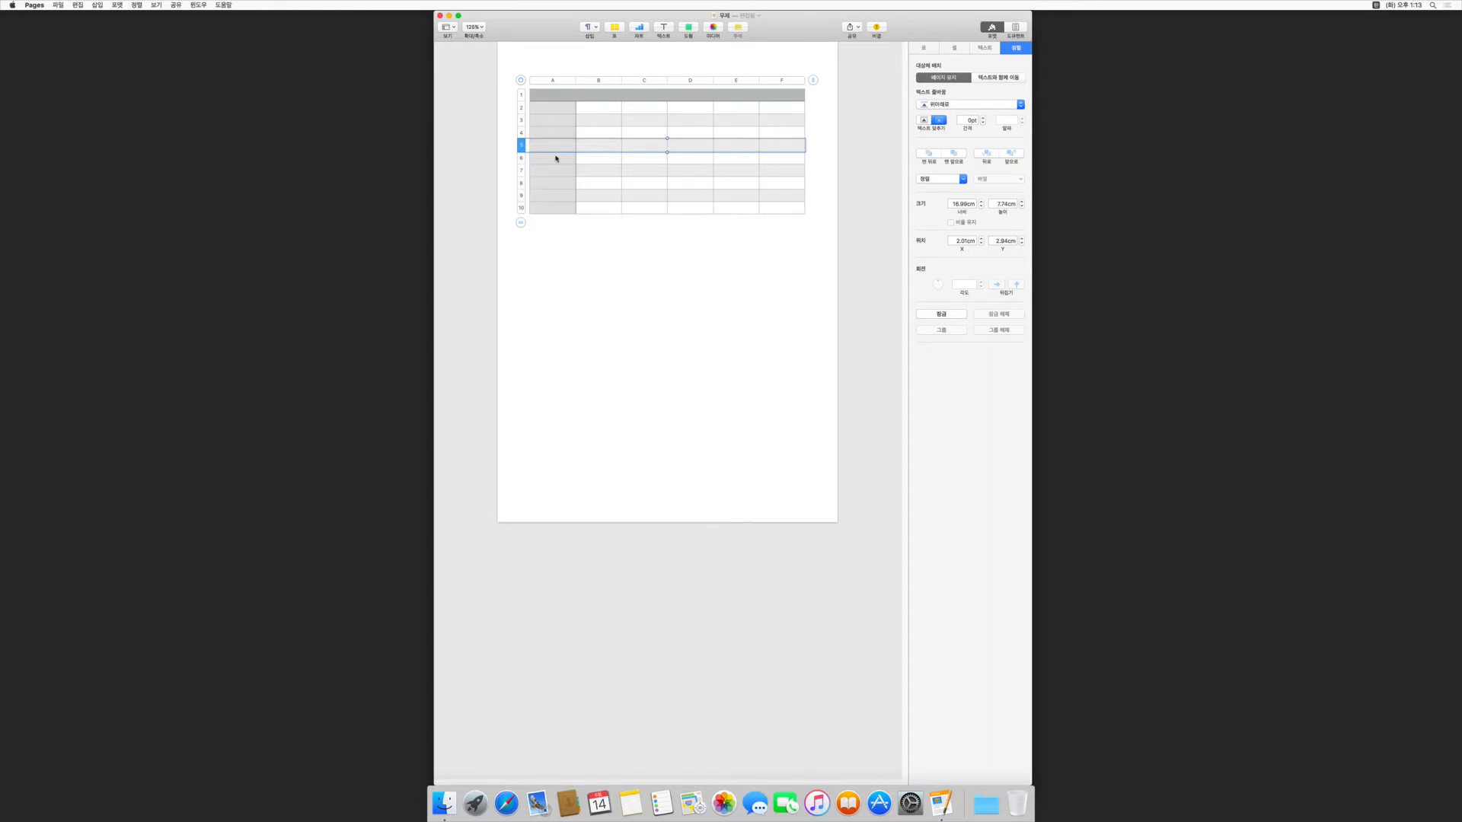
# Insert further rows above and below the selected row until the table has 25 rows.
pyautogui.hotkey('alt', 'Up')
pyautogui.hotkey('alt', 'Down')
pyautogui.hotkey('alt', 'Down')
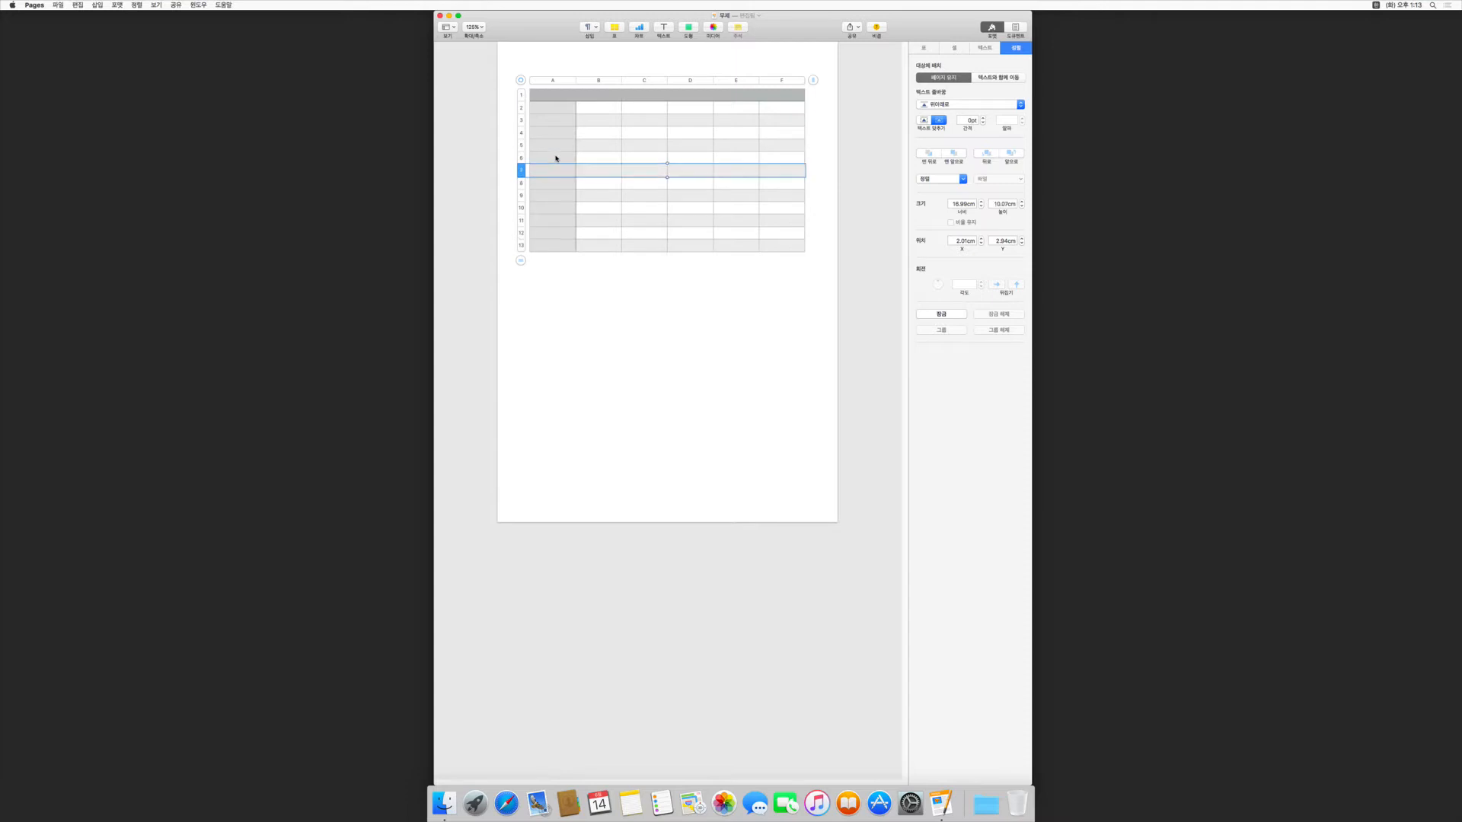
pyautogui.hotkey('alt', 'Up')
pyautogui.hotkey('alt', 'Down')
pyautogui.hotkey('alt', 'Down')
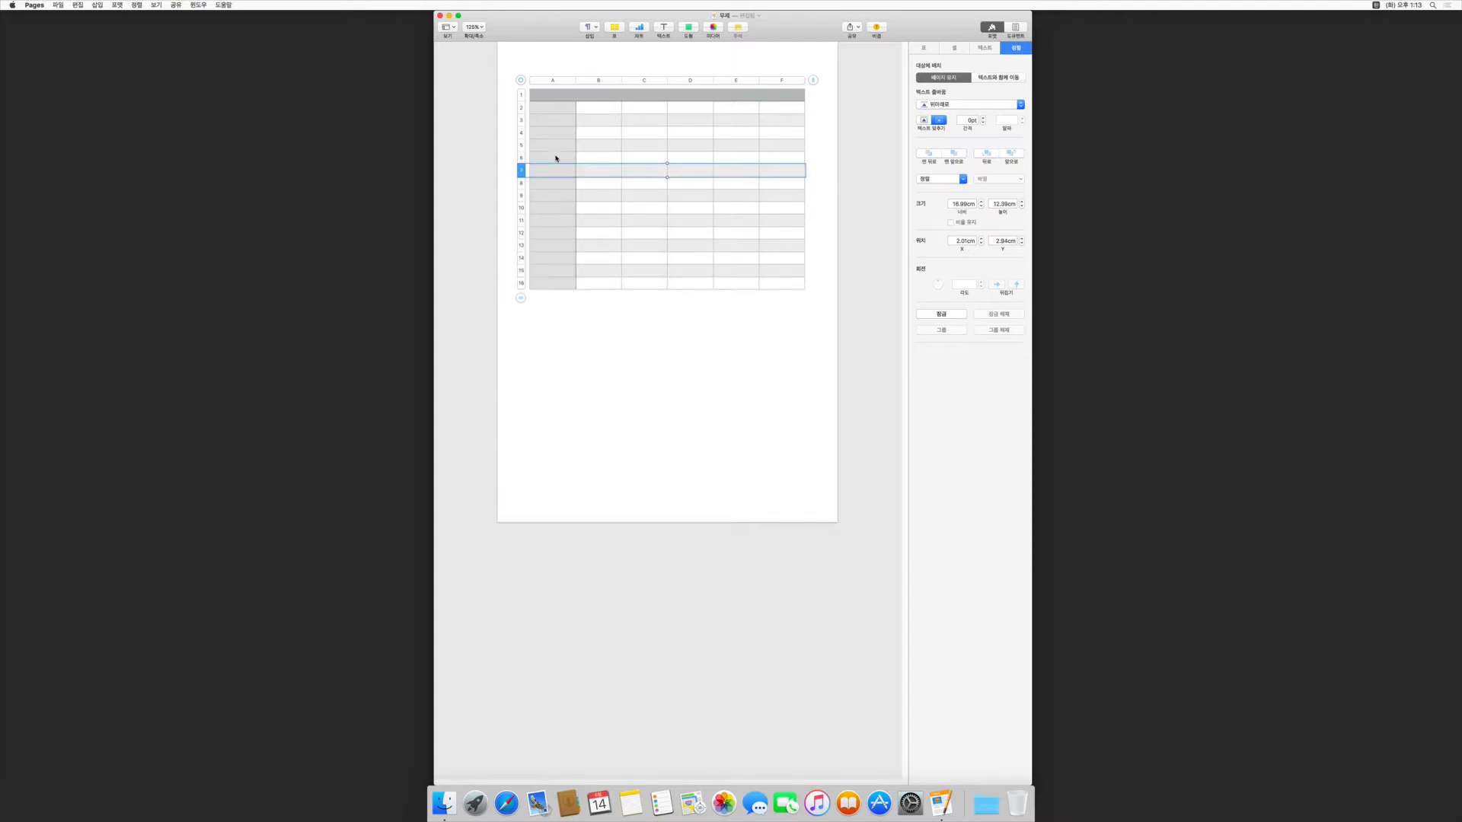
pyautogui.hotkey('alt', 'Up')
pyautogui.hotkey('alt', 'Up')
pyautogui.hotkey('alt', 'Up')
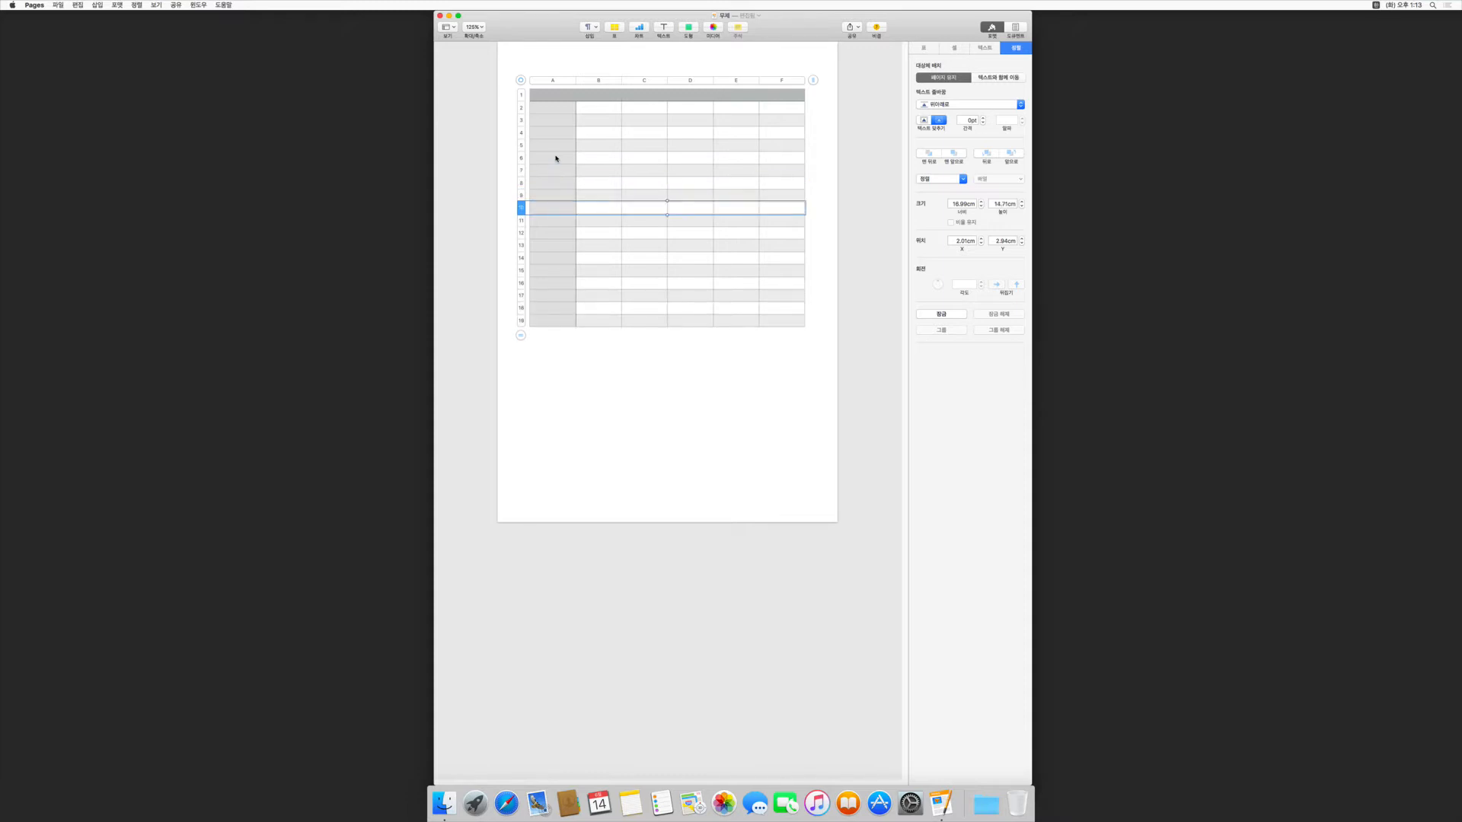
pyautogui.hotkey('alt', 'Down')
pyautogui.hotkey('alt', 'Down')
pyautogui.hotkey('alt', 'Down')
pyautogui.hotkey('alt', 'Down')
pyautogui.hotkey('alt', 'Down')
pyautogui.hotkey('alt', 'Down')
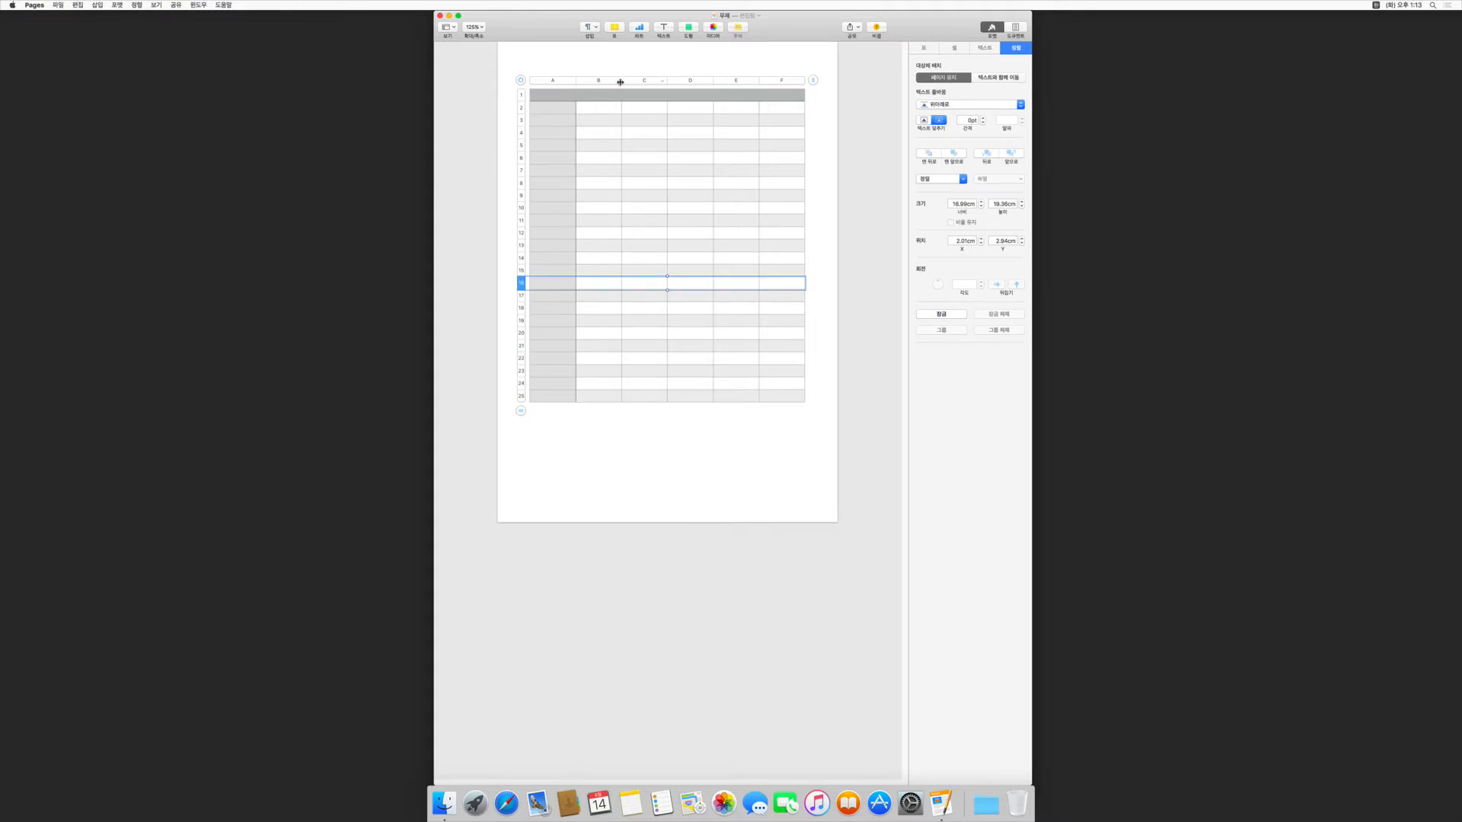
# Insert a column before the table's column B, plus another one after the selected column B.
pyautogui.click(608, 80)
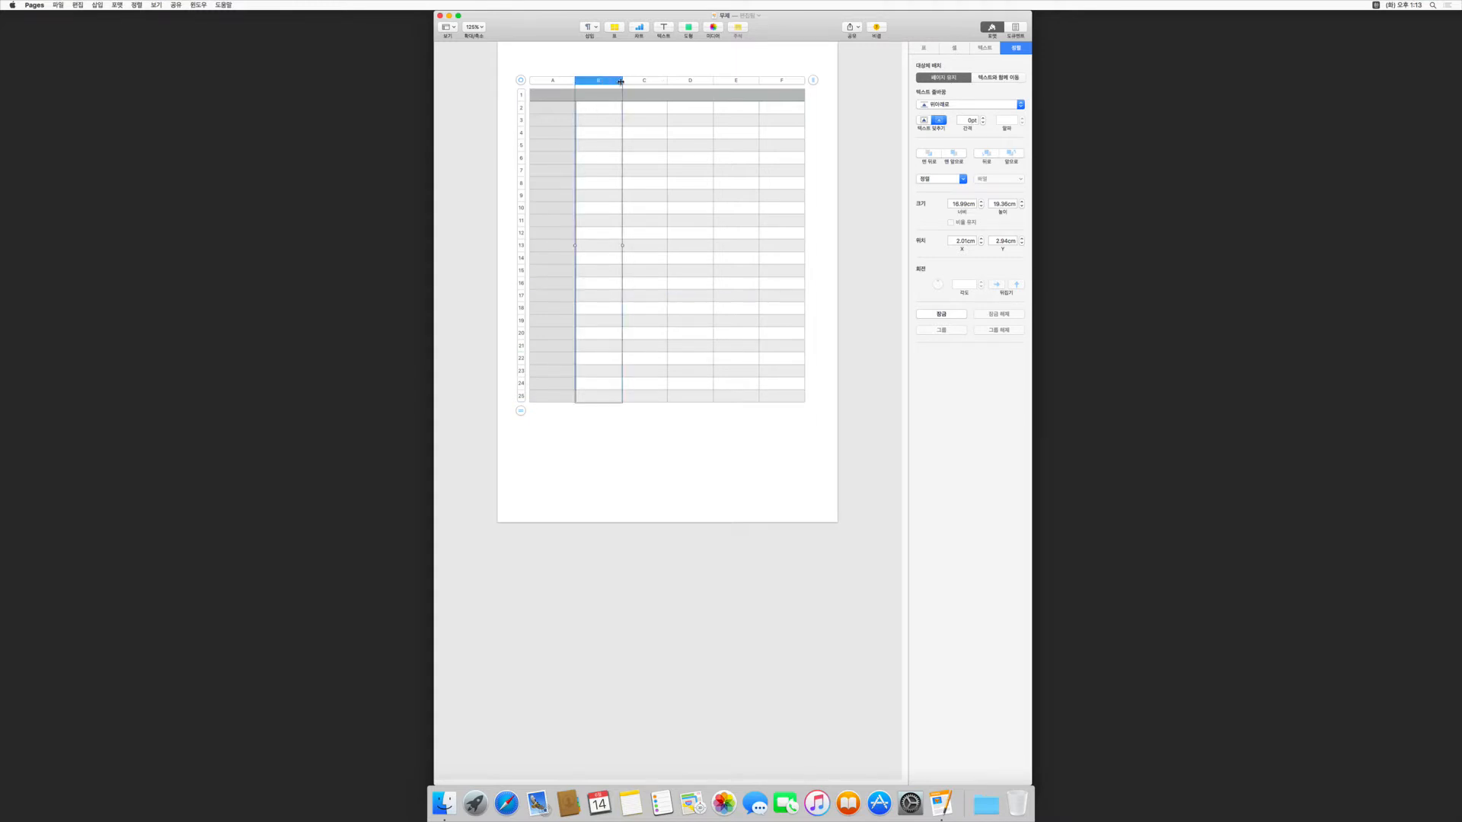
pyautogui.click(619, 81)
pyautogui.click(621, 90)
pyautogui.click(619, 82)
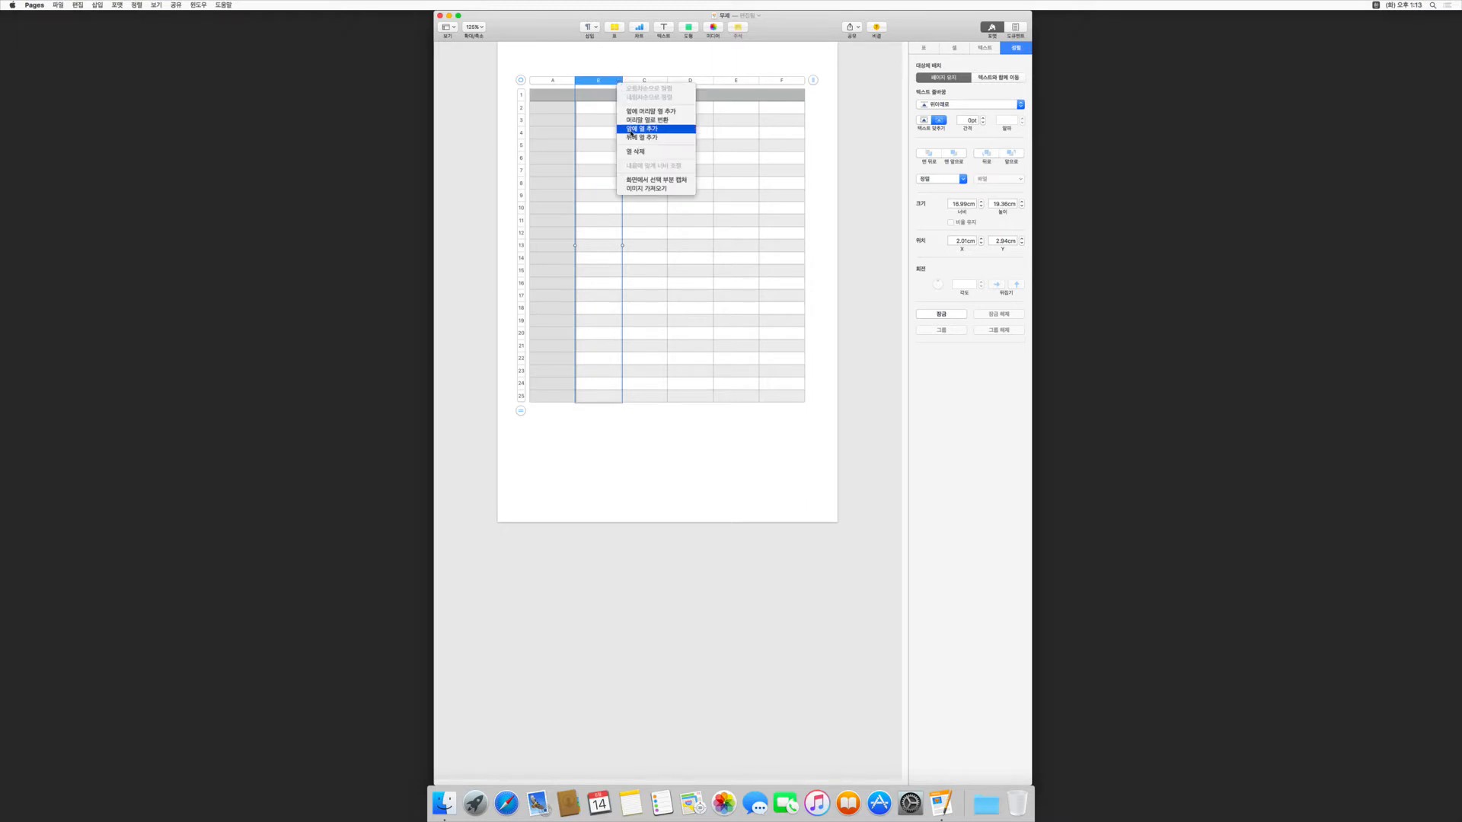
pyautogui.click(630, 131)
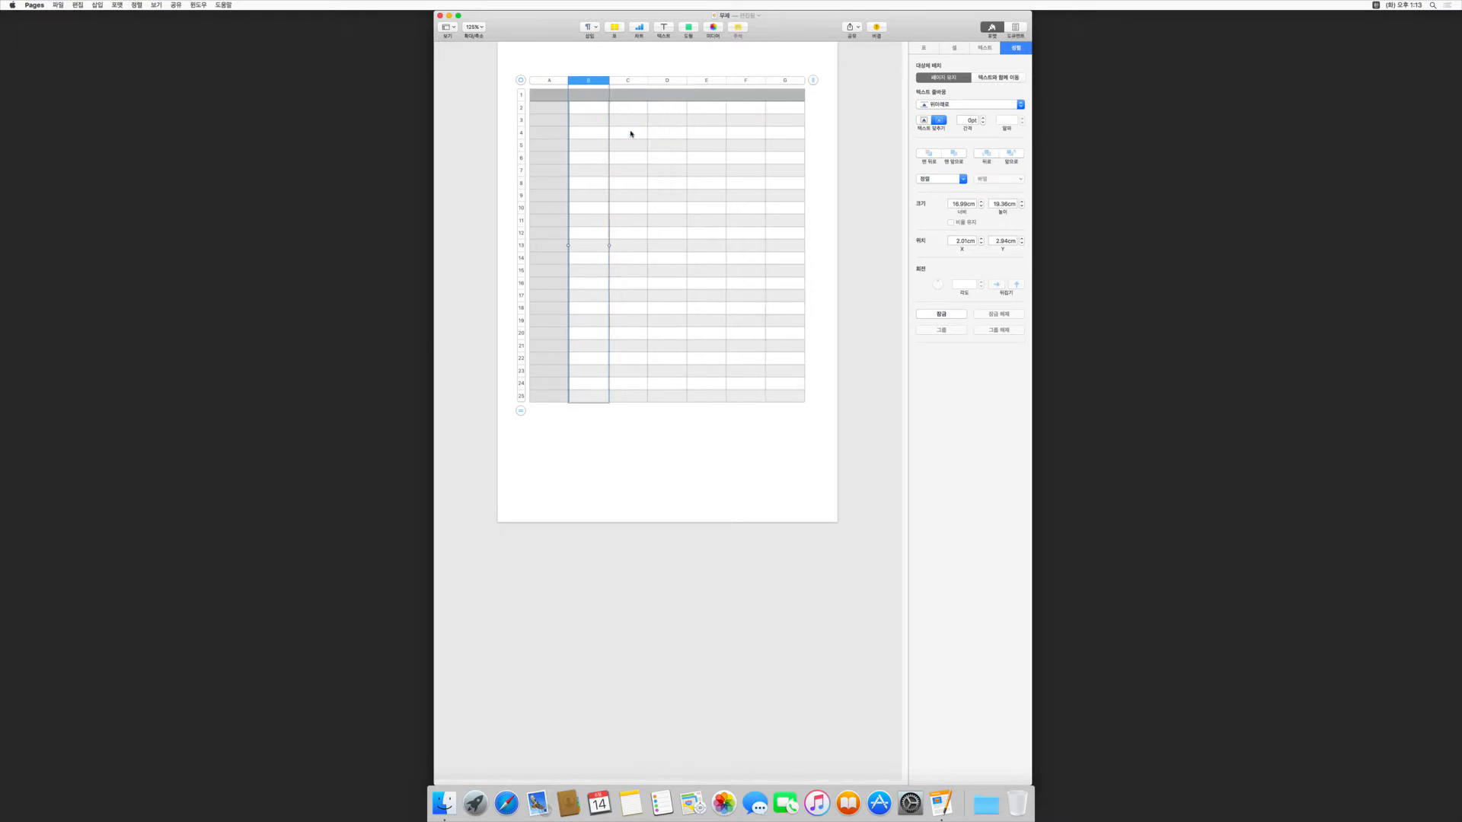
pyautogui.rightClick(608, 78)
pyautogui.click(613, 137)
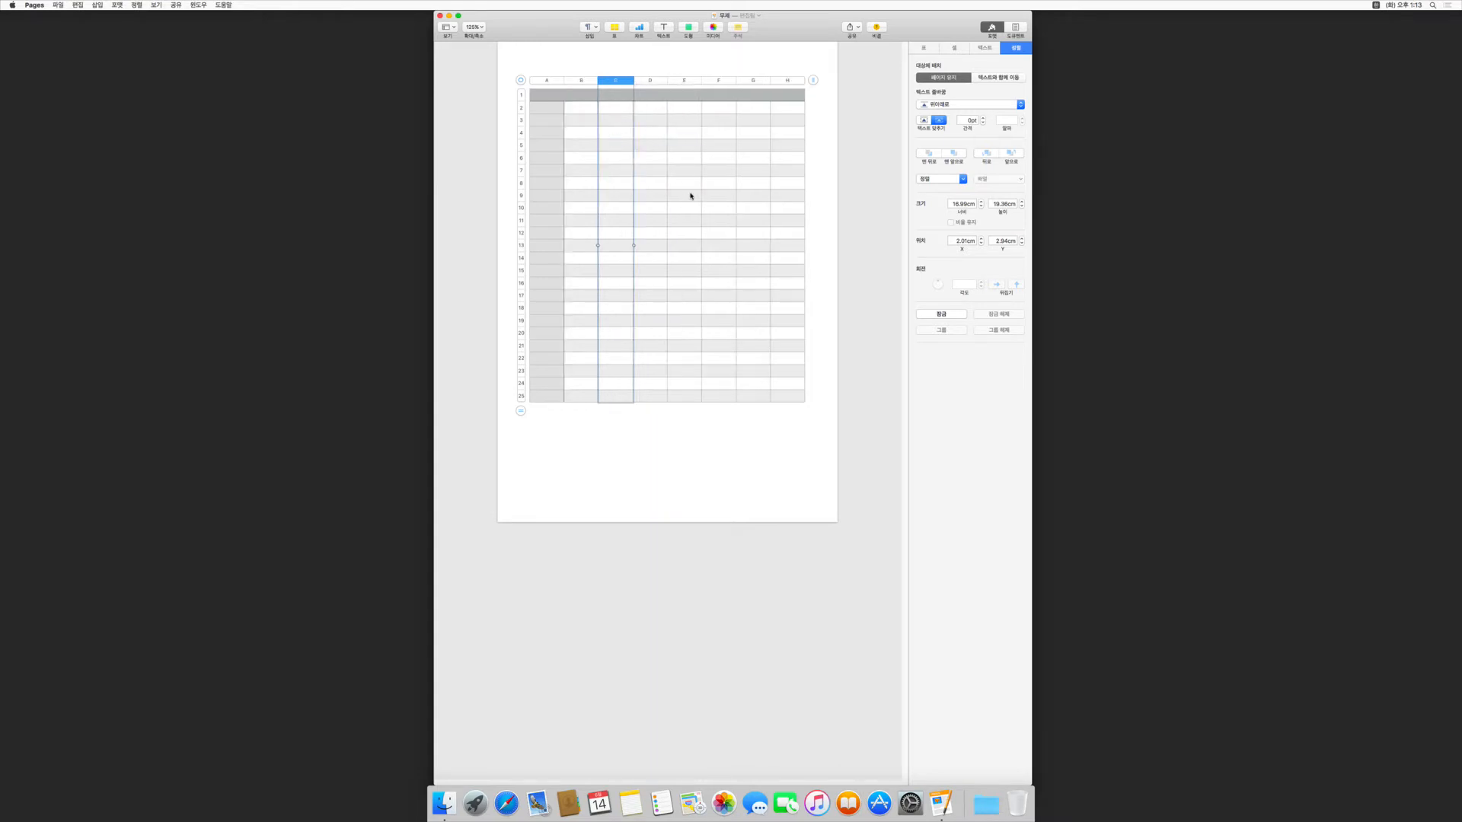
# Insert further columns before and after the selected column until the table extends to column T.
pyautogui.hotkey('alt', 'Left')
pyautogui.hotkey('alt', 'Right')
pyautogui.hotkey('alt', 'Right')
pyautogui.hotkey('alt', 'Right')
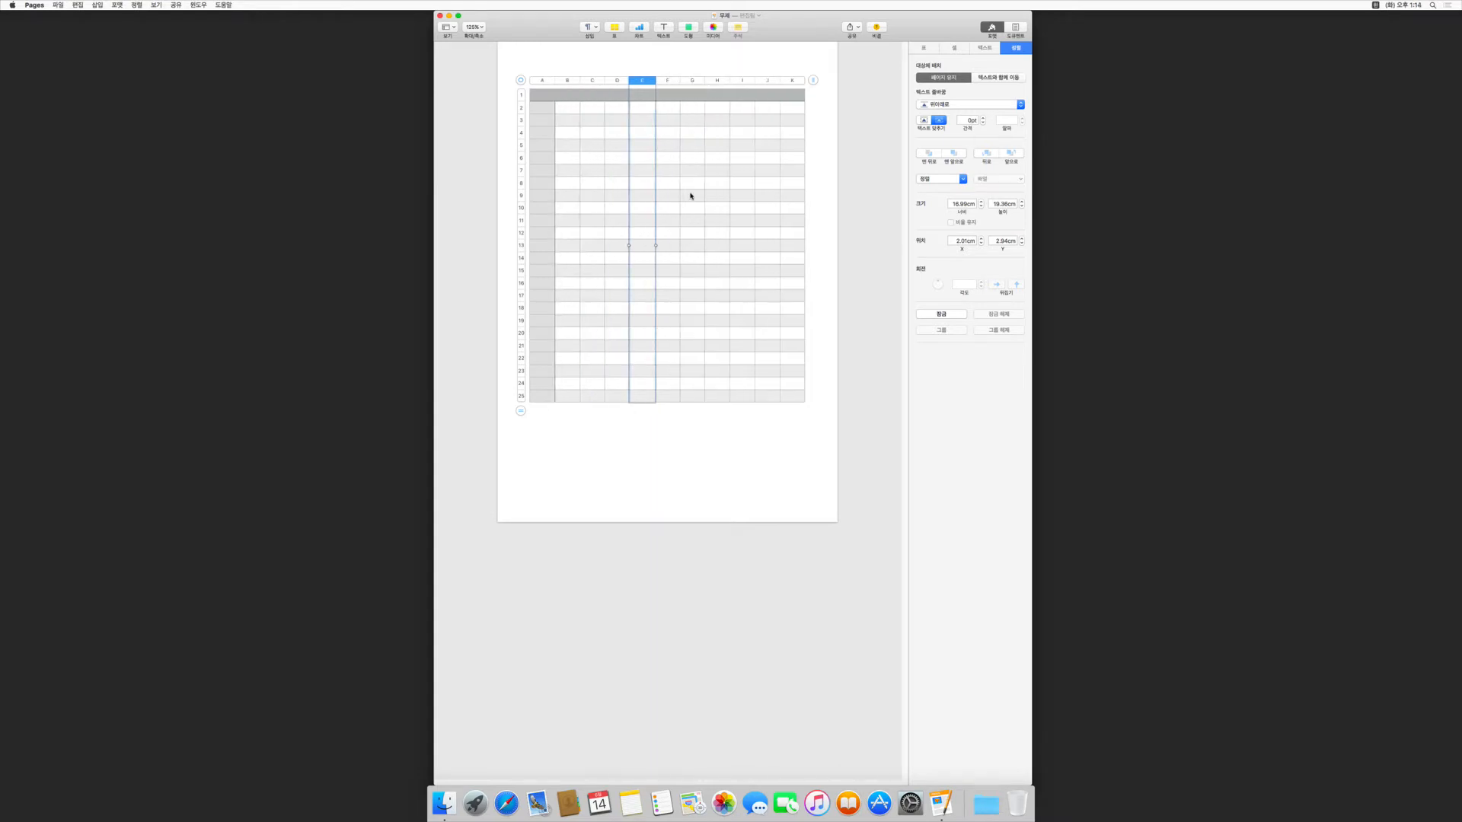
pyautogui.hotkey('alt', 'Left')
pyautogui.hotkey('alt', 'Right')
pyautogui.hotkey('alt', 'Right')
pyautogui.hotkey('alt', 'Right')
pyautogui.hotkey('alt', 'Left')
pyautogui.hotkey('alt', 'Left')
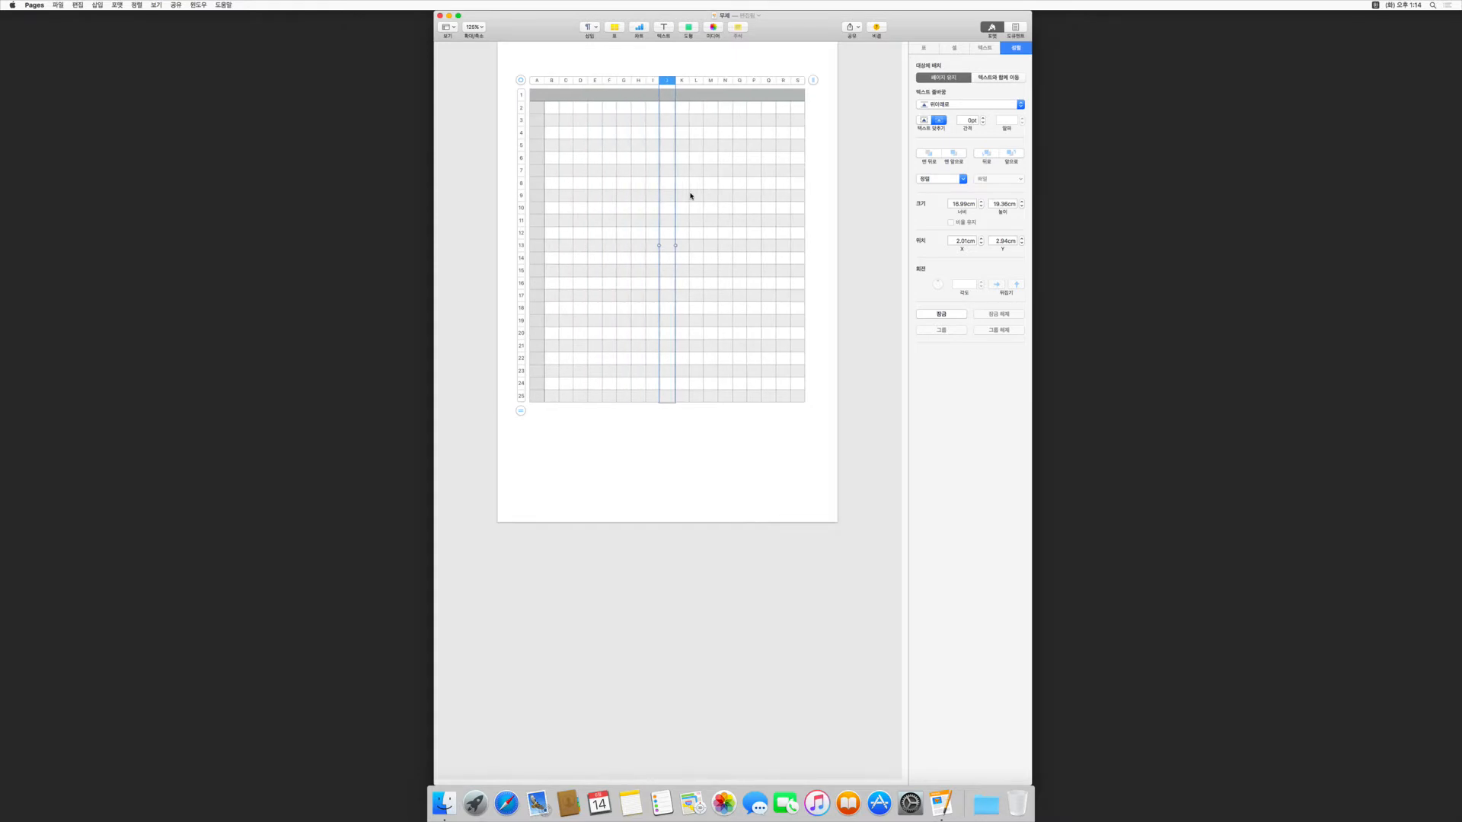
pyautogui.hotkey('alt', 'Left')
pyautogui.hotkey('alt', 'Left')
# Delete columns E through Q from the table and select a single cell.
pyautogui.press('Left')
pyautogui.press('Left')
pyautogui.press('Left')
pyautogui.press('Left')
pyautogui.press('Left')
pyautogui.press('Left')
pyautogui.press('Left')
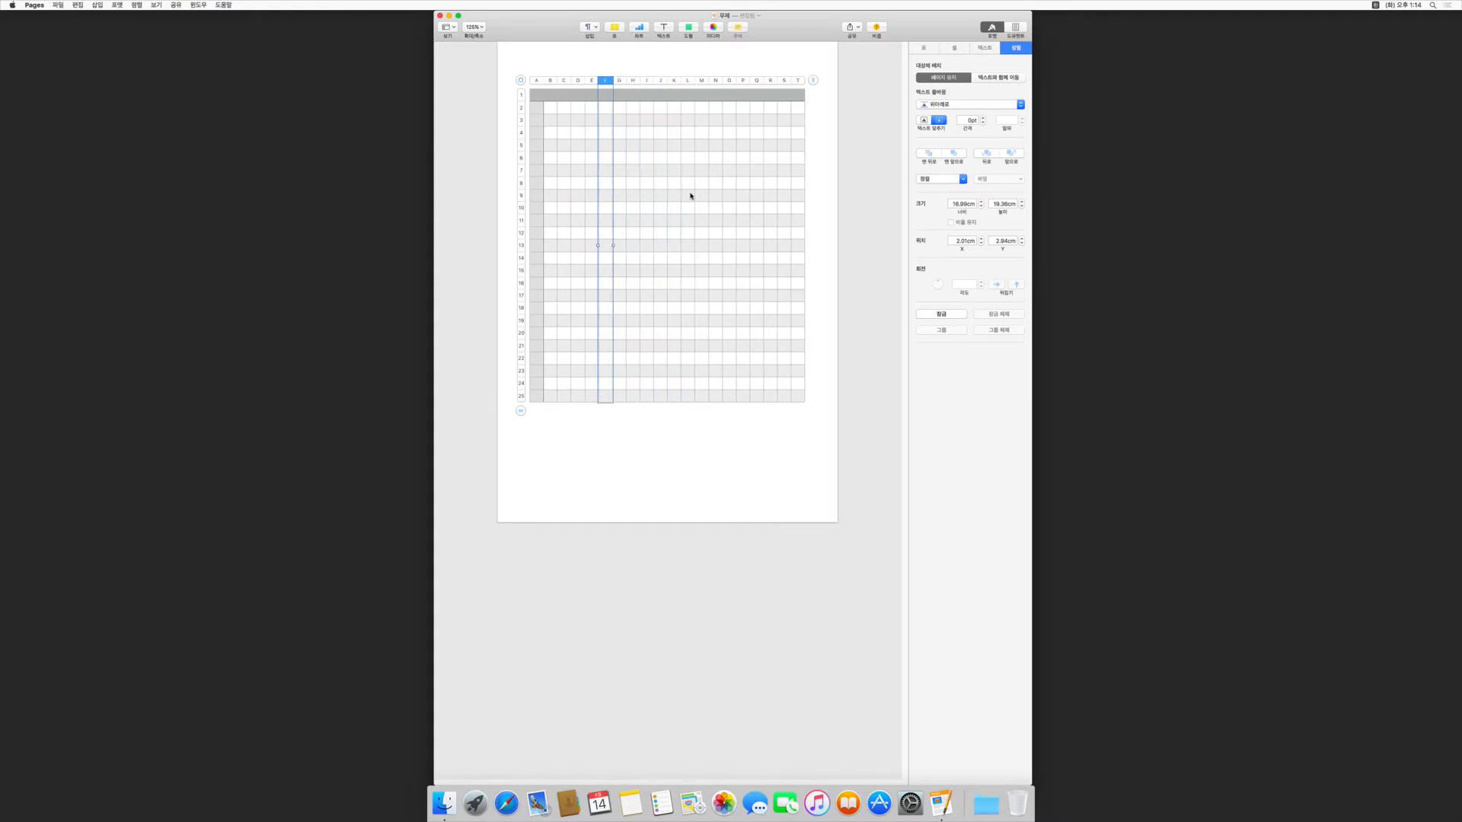
pyautogui.press('Right')
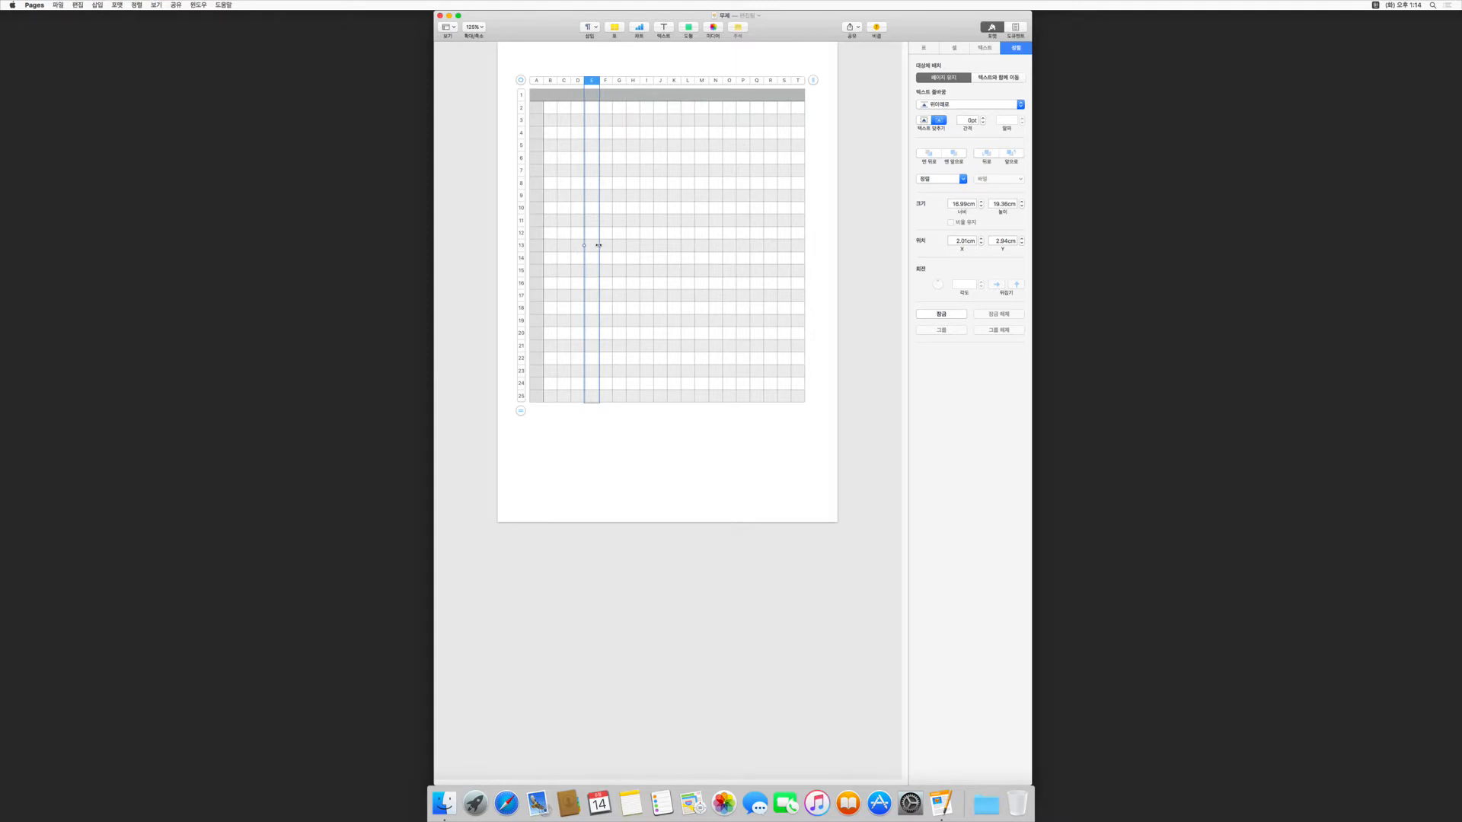
pyautogui.moveTo(600, 245); pyautogui.dragTo(754, 245)
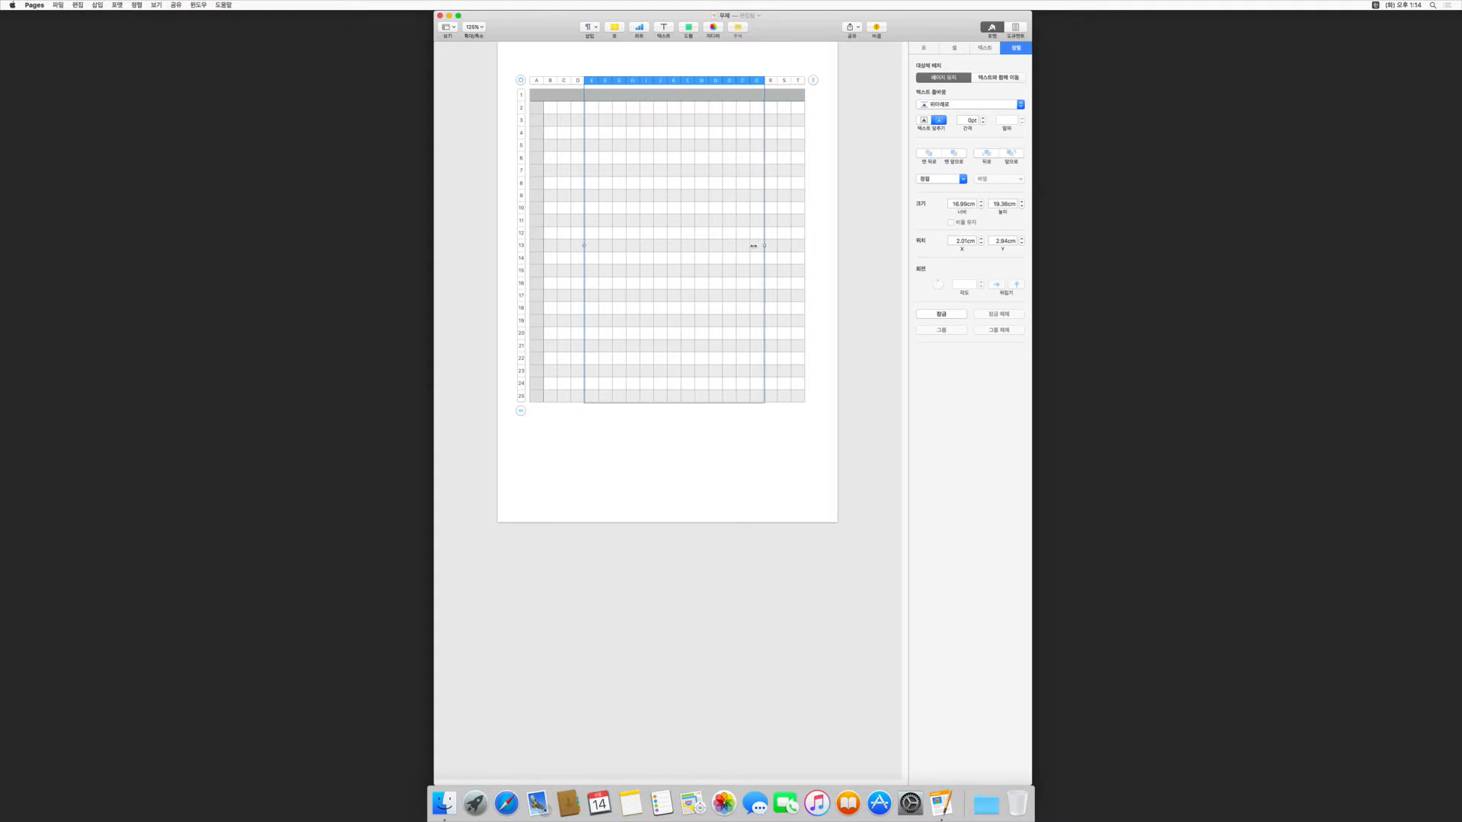
pyautogui.click(727, 79)
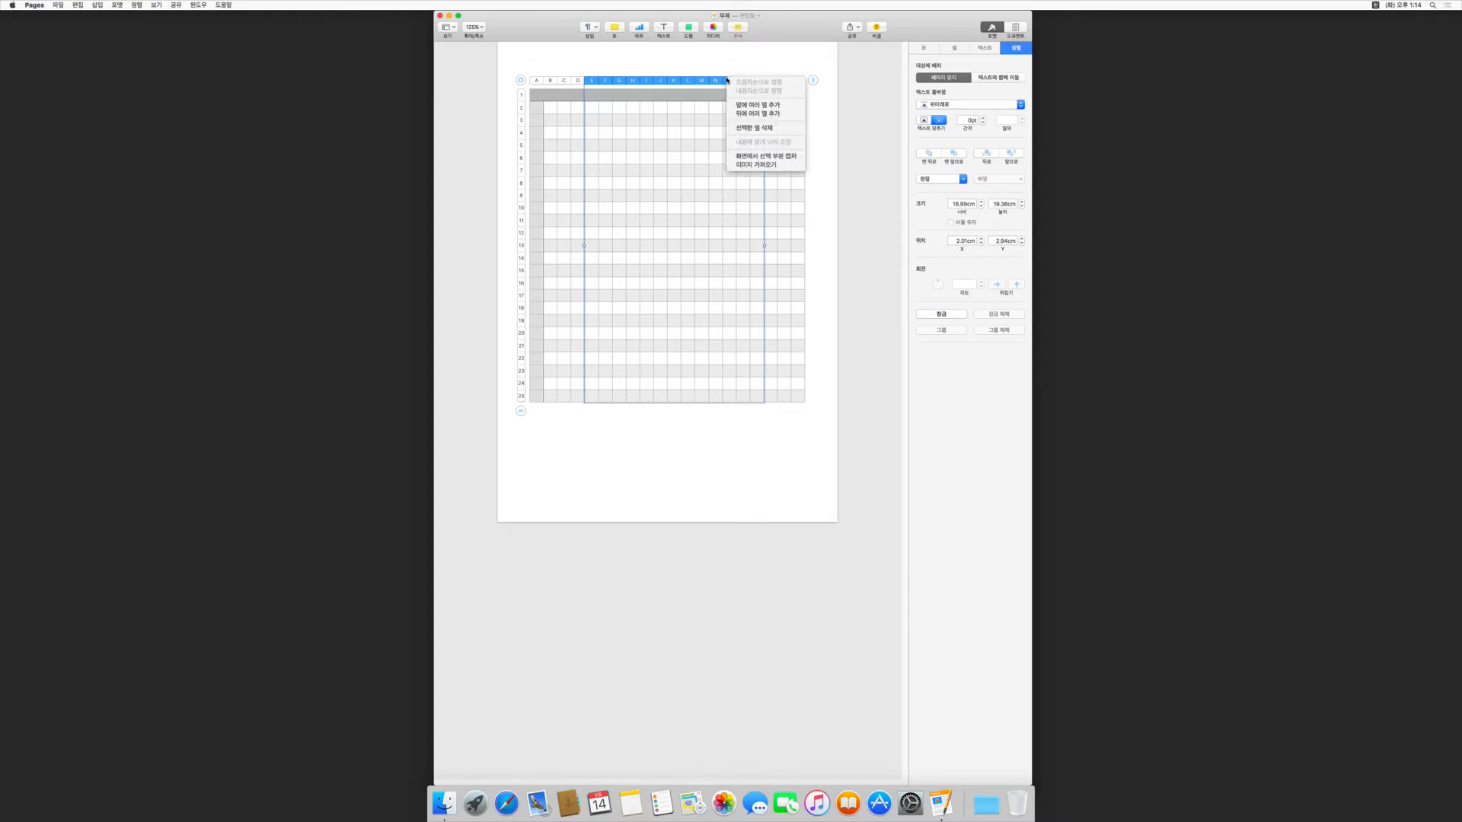
pyautogui.click(733, 129)
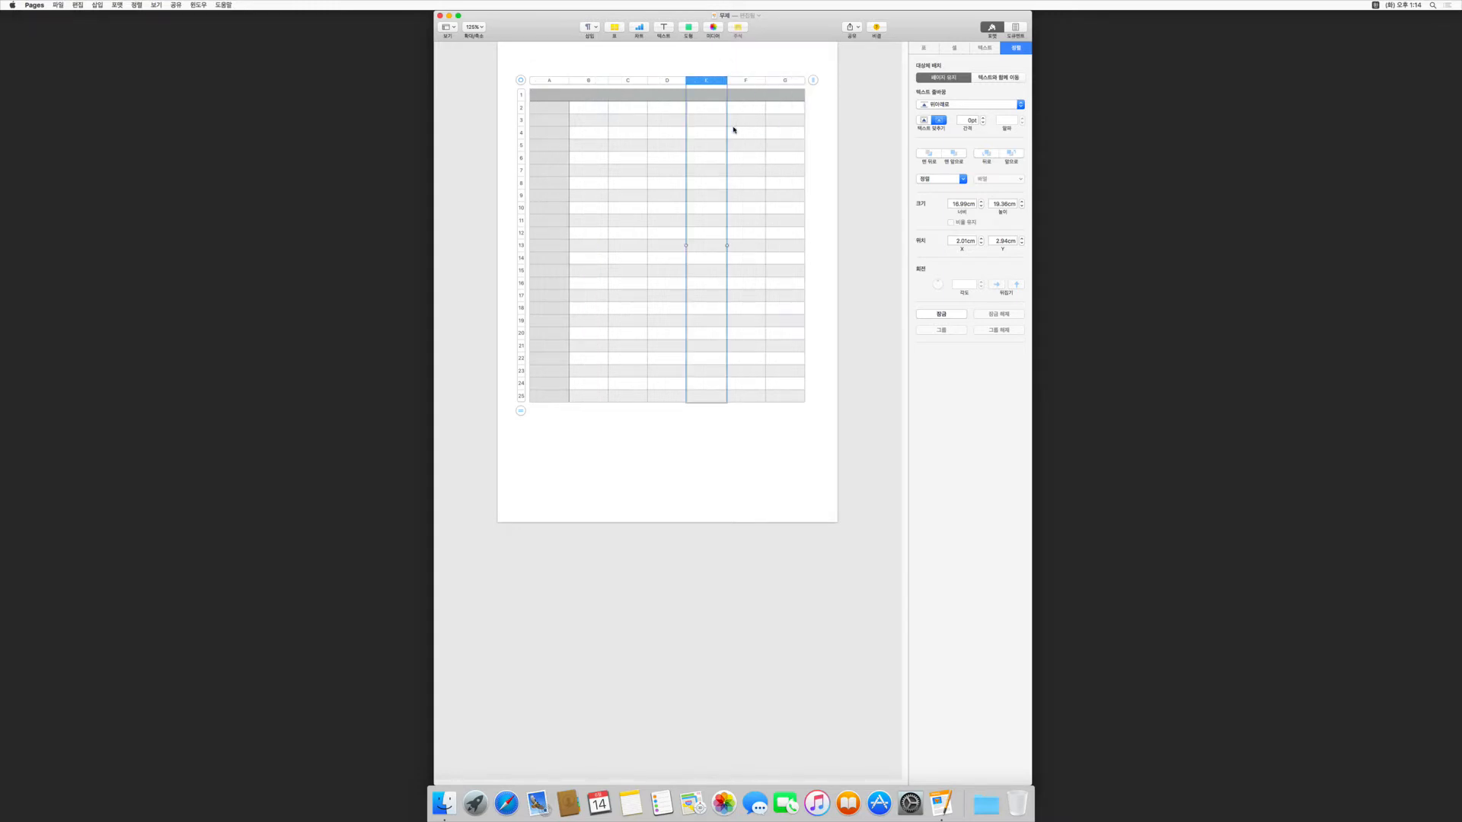
pyautogui.click(667, 174)
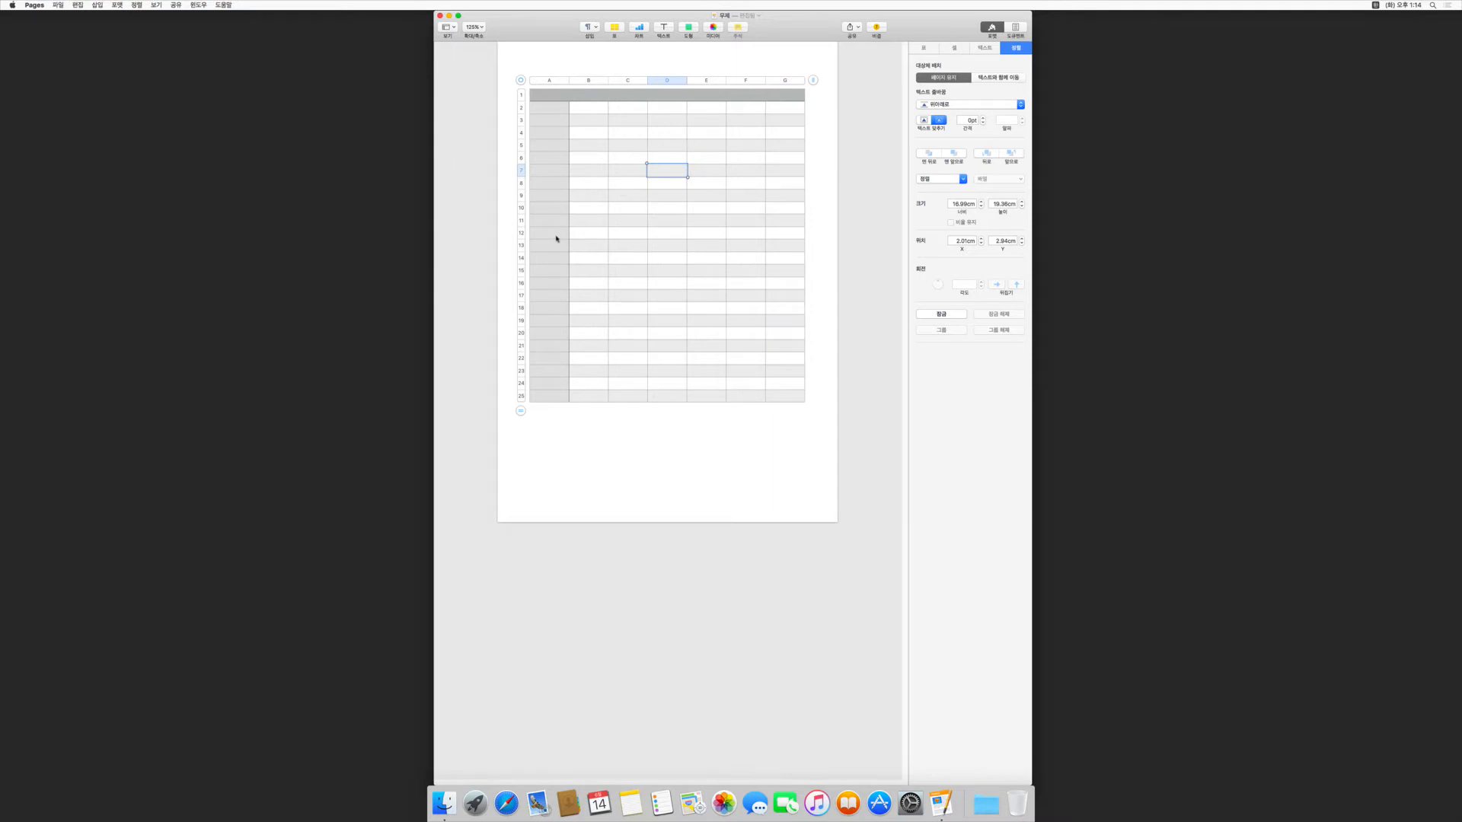
# Delete rows 7 through 21 from the table and select a single cell.
pyautogui.click(520, 170)
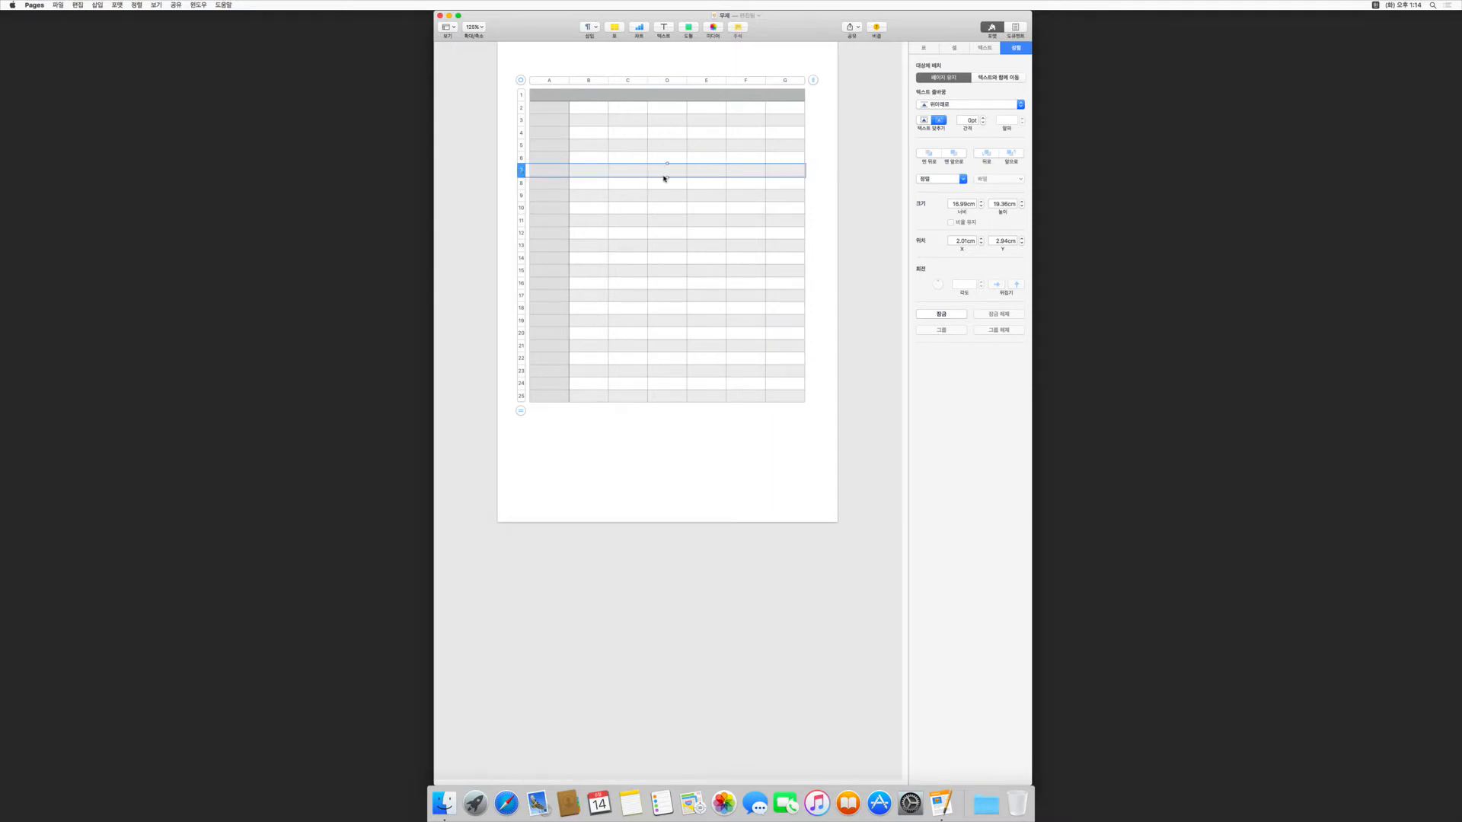
pyautogui.moveTo(666, 177); pyautogui.dragTo(640, 349)
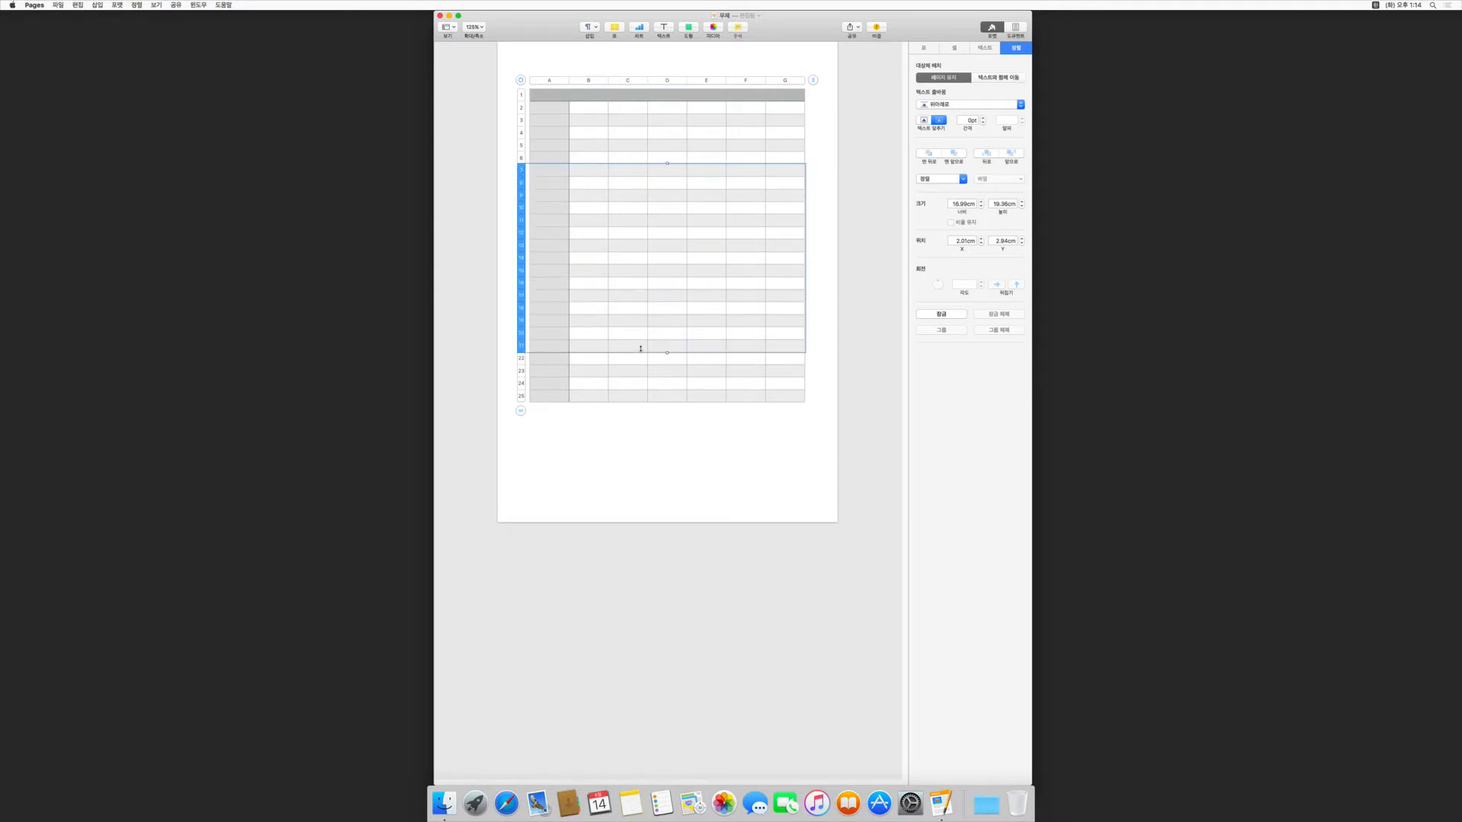
pyautogui.rightClick(520, 251)
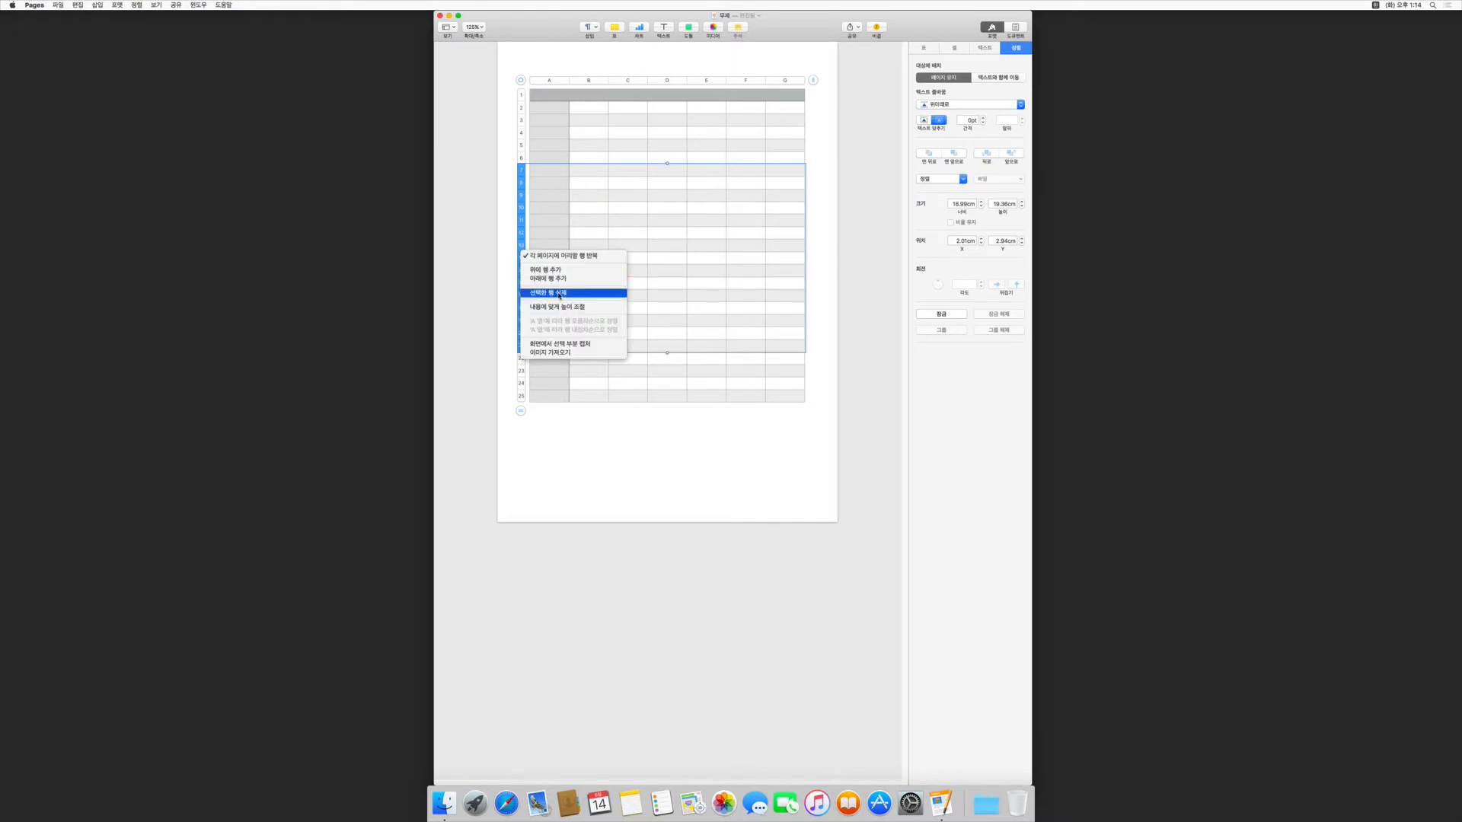
pyautogui.click(557, 293)
pyautogui.click(627, 193)
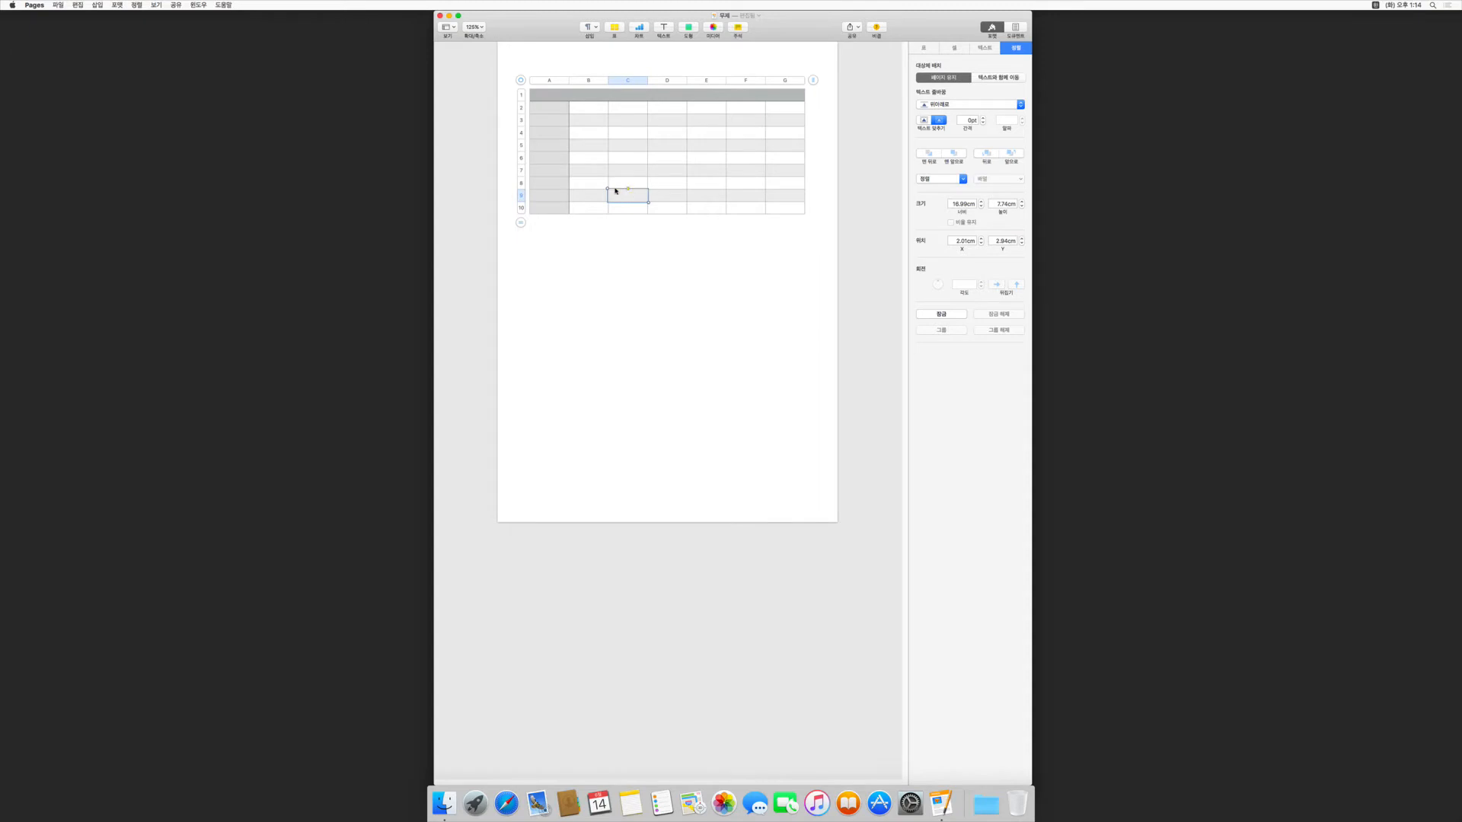
# Select the non-adjacent rows 3, 5, 8 and 10 of the table together.
pyautogui.click(520, 145)
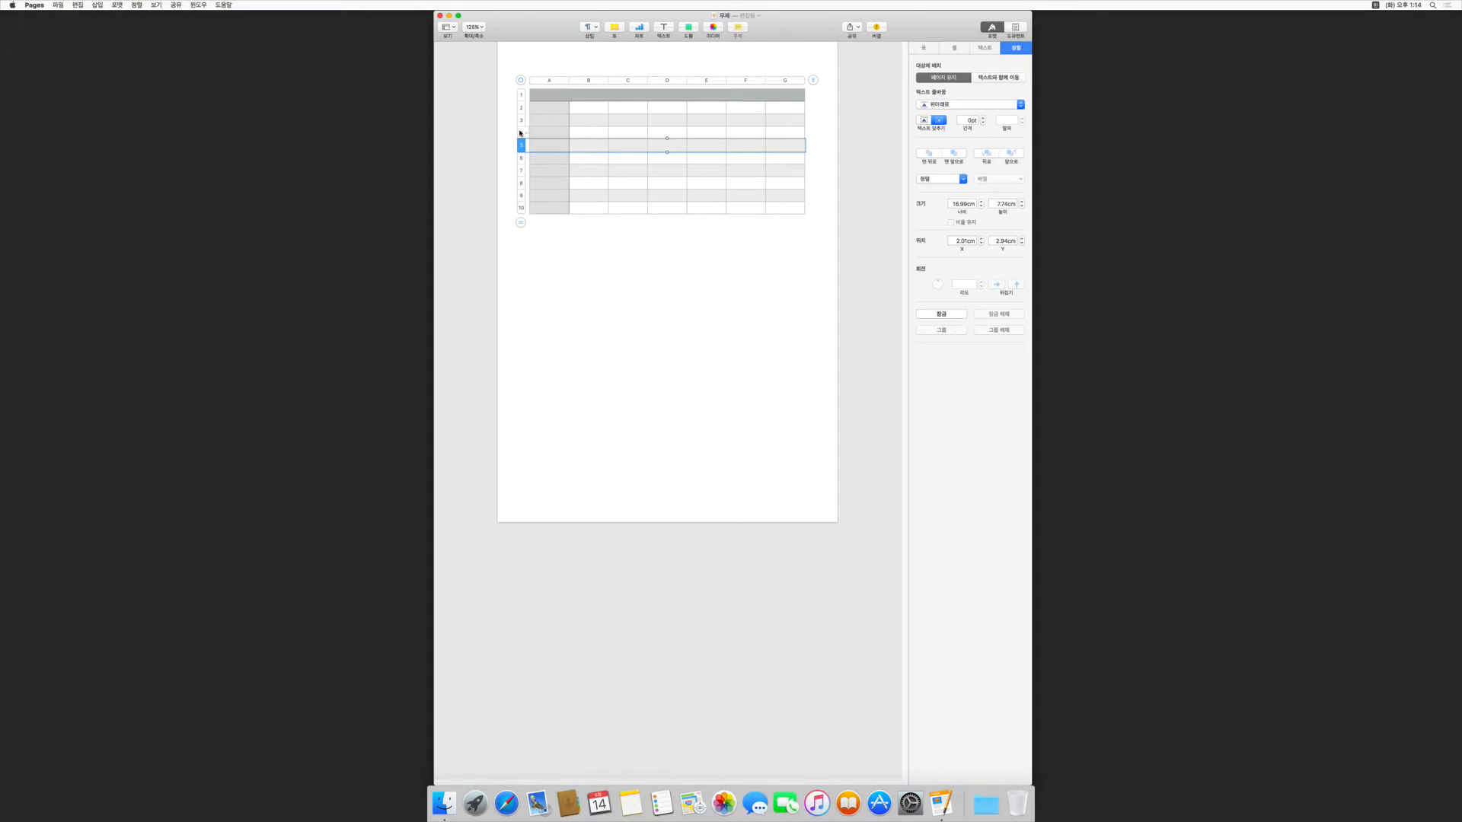
pyautogui.keyDown('super'); pyautogui.click(521, 119); pyautogui.keyUp('super')
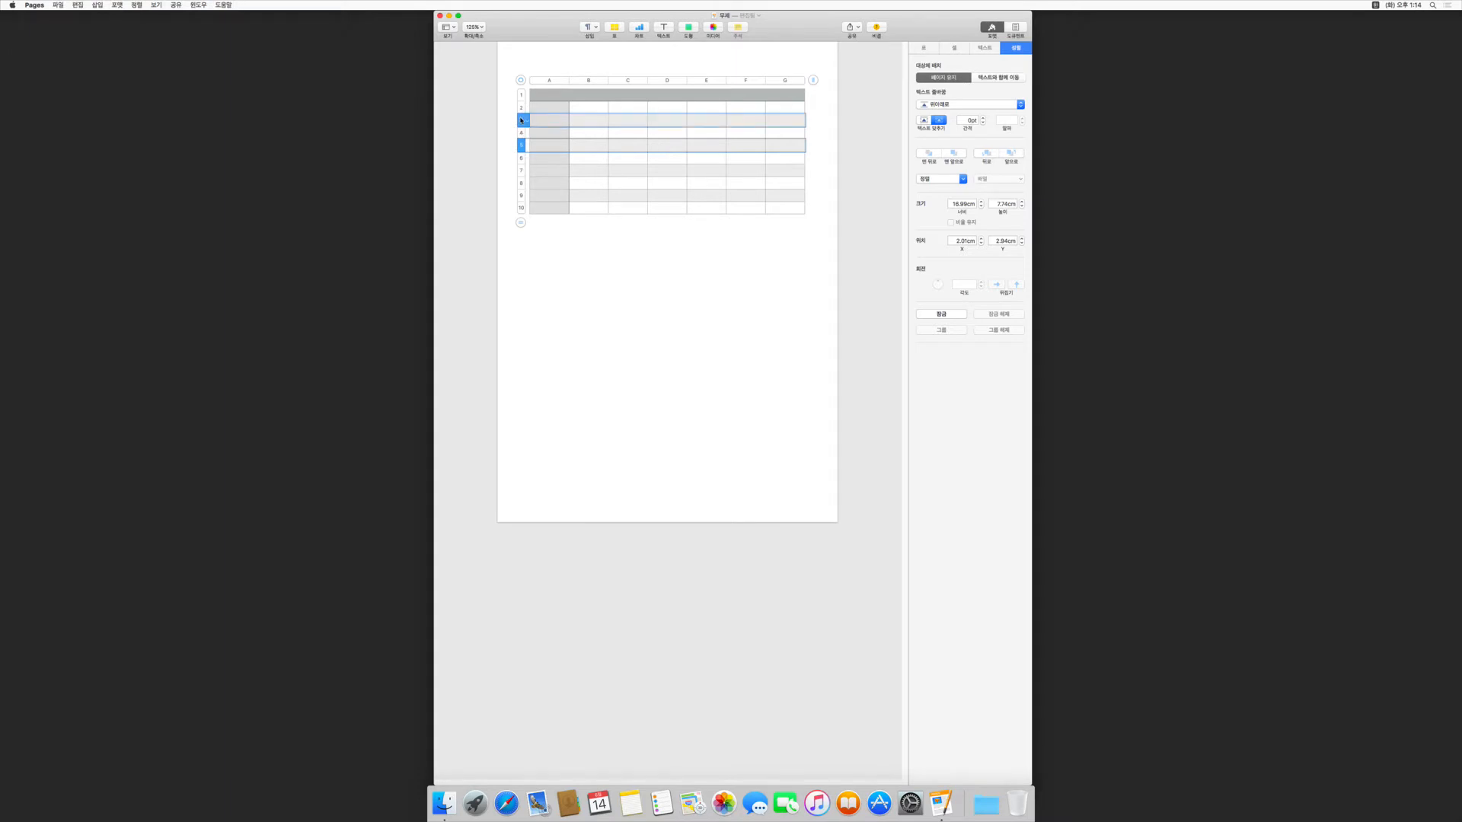
pyautogui.keyDown('super'); pyautogui.click(521, 182); pyautogui.keyUp('super')
pyautogui.keyDown('super'); pyautogui.click(522, 208); pyautogui.keyUp('super')
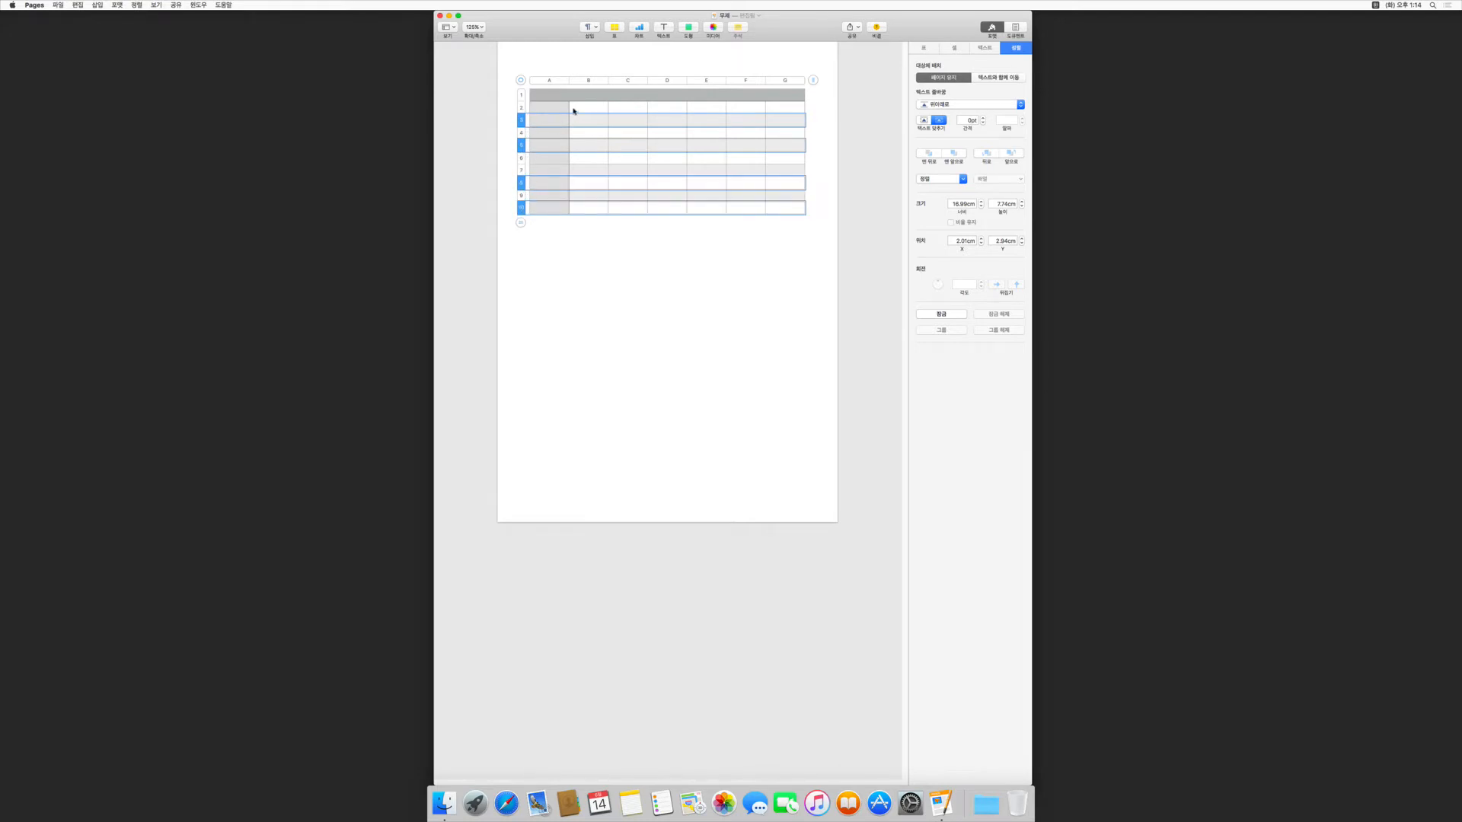
# Select the non-adjacent columns B, D and F together, and return to a single-cell selection.
pyautogui.click(589, 80)
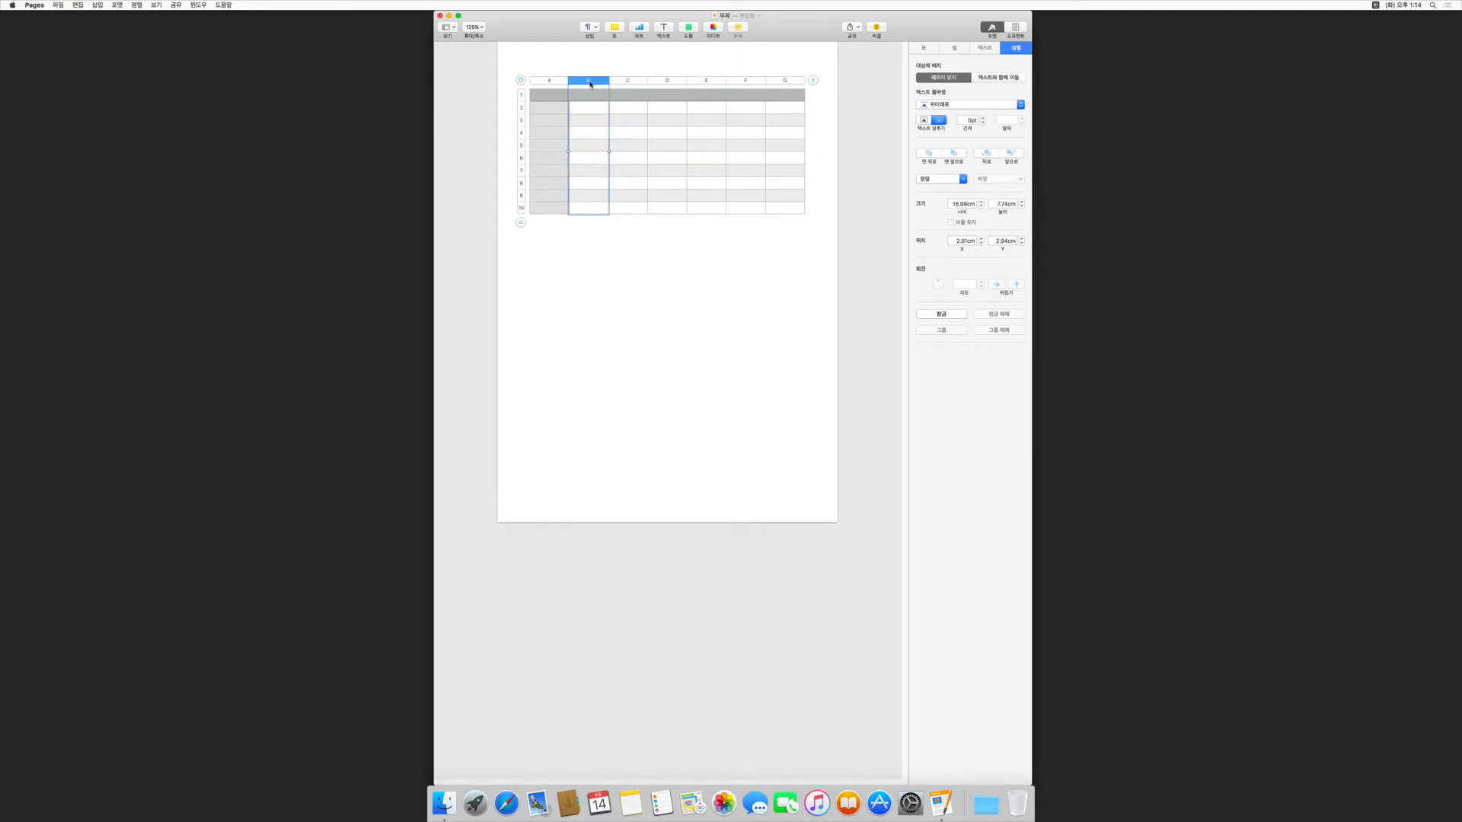
pyautogui.keyDown('super'); pyautogui.click(668, 80); pyautogui.keyUp('super')
pyautogui.keyDown('super'); pyautogui.click(744, 80); pyautogui.keyUp('super')
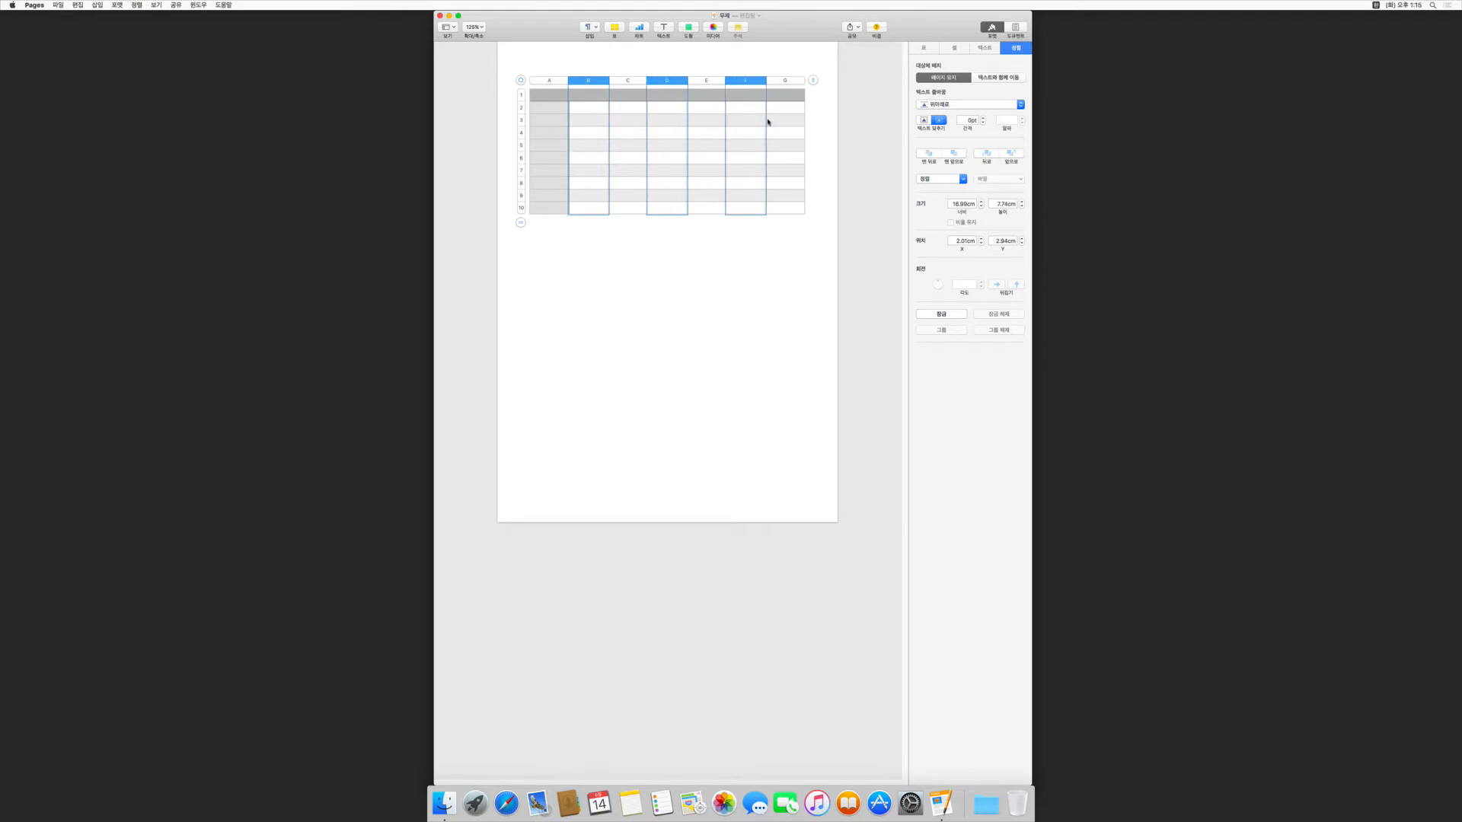
pyautogui.click(668, 122)
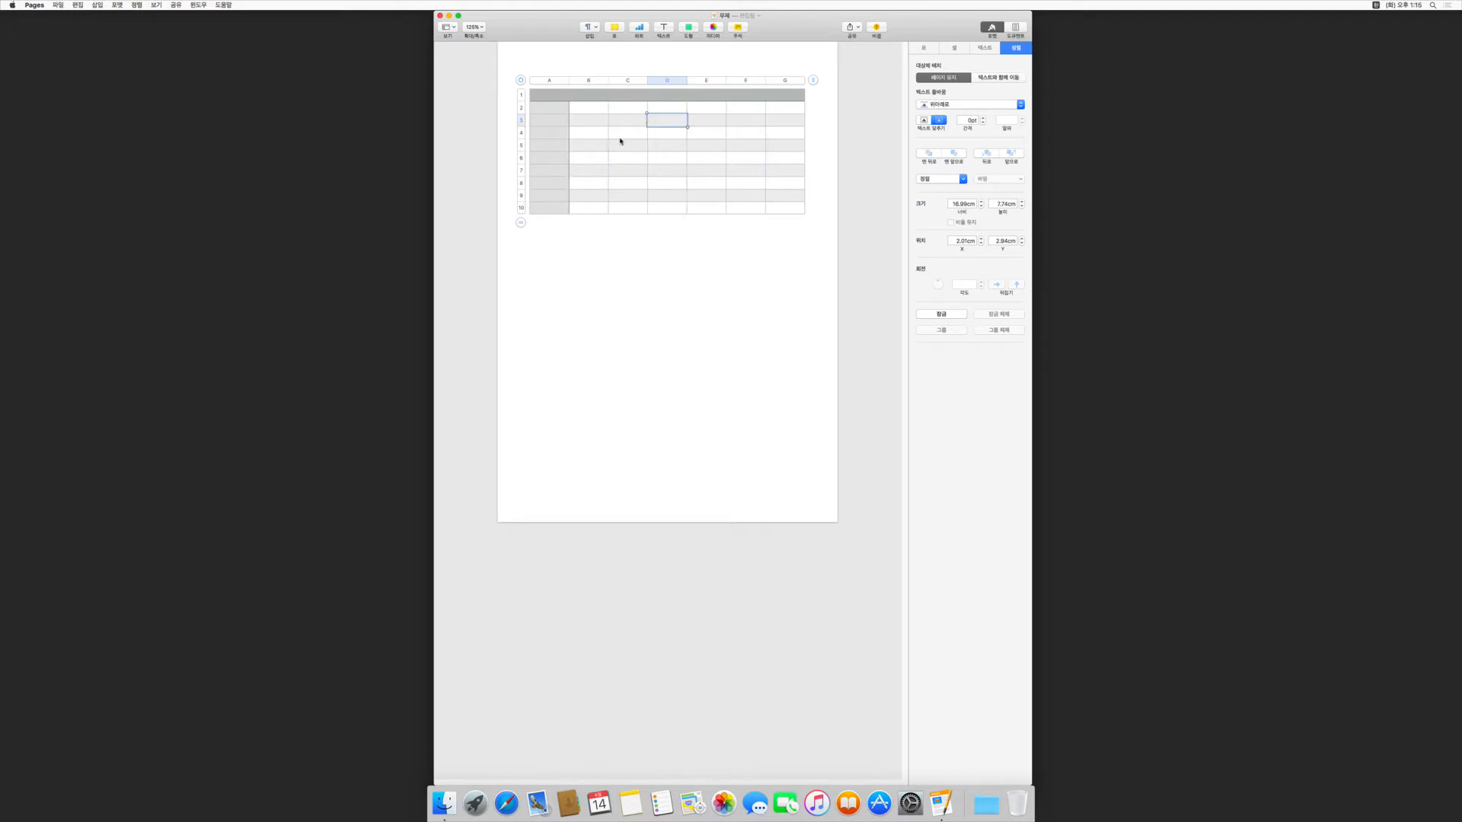
pyautogui.click(620, 137)
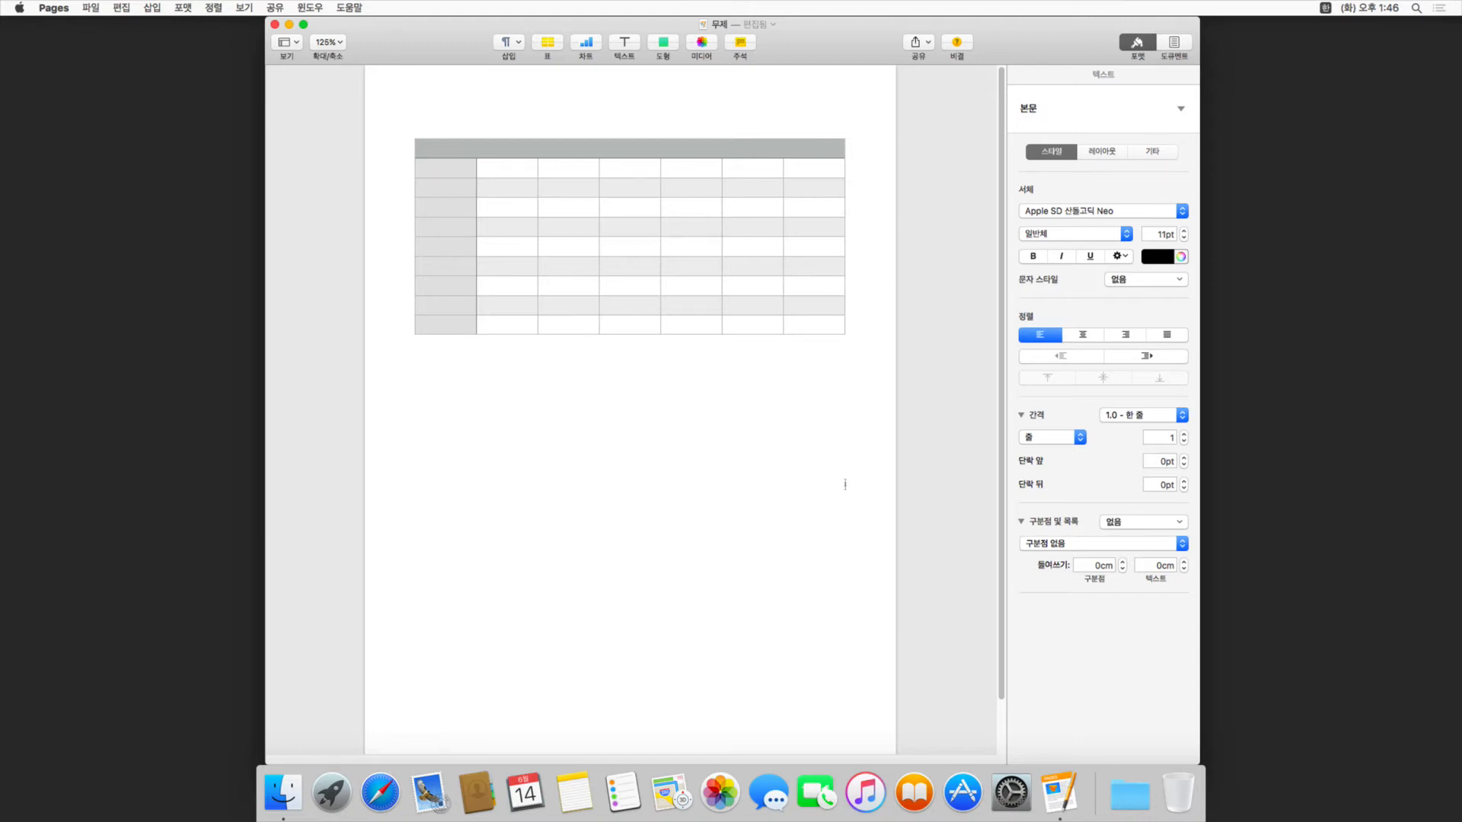
# Examine the table's text style, layout, arrangement, cell and table formatting options.
pyautogui.click(504, 232)
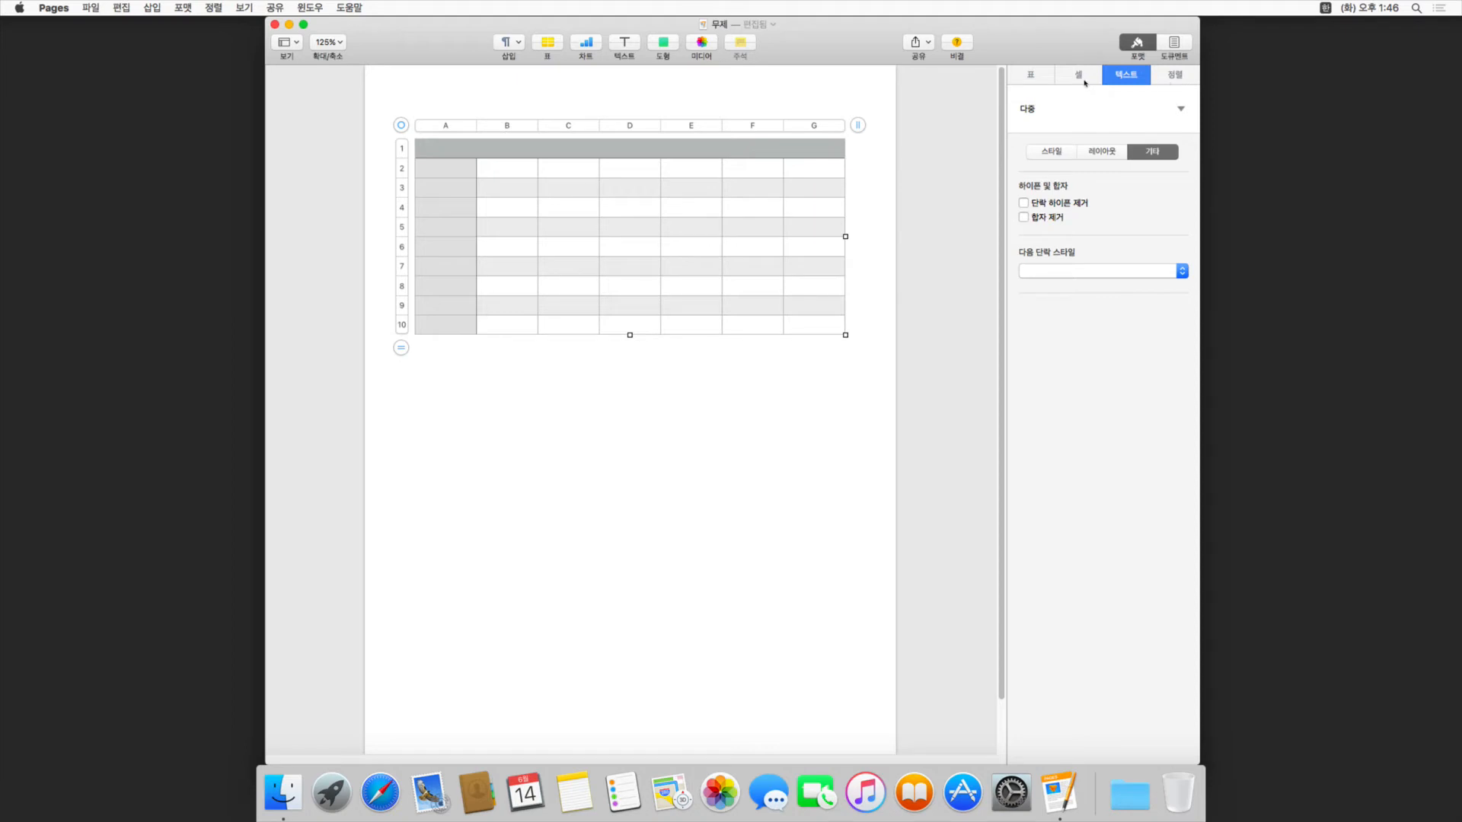
pyautogui.click(1162, 79)
pyautogui.click(1137, 79)
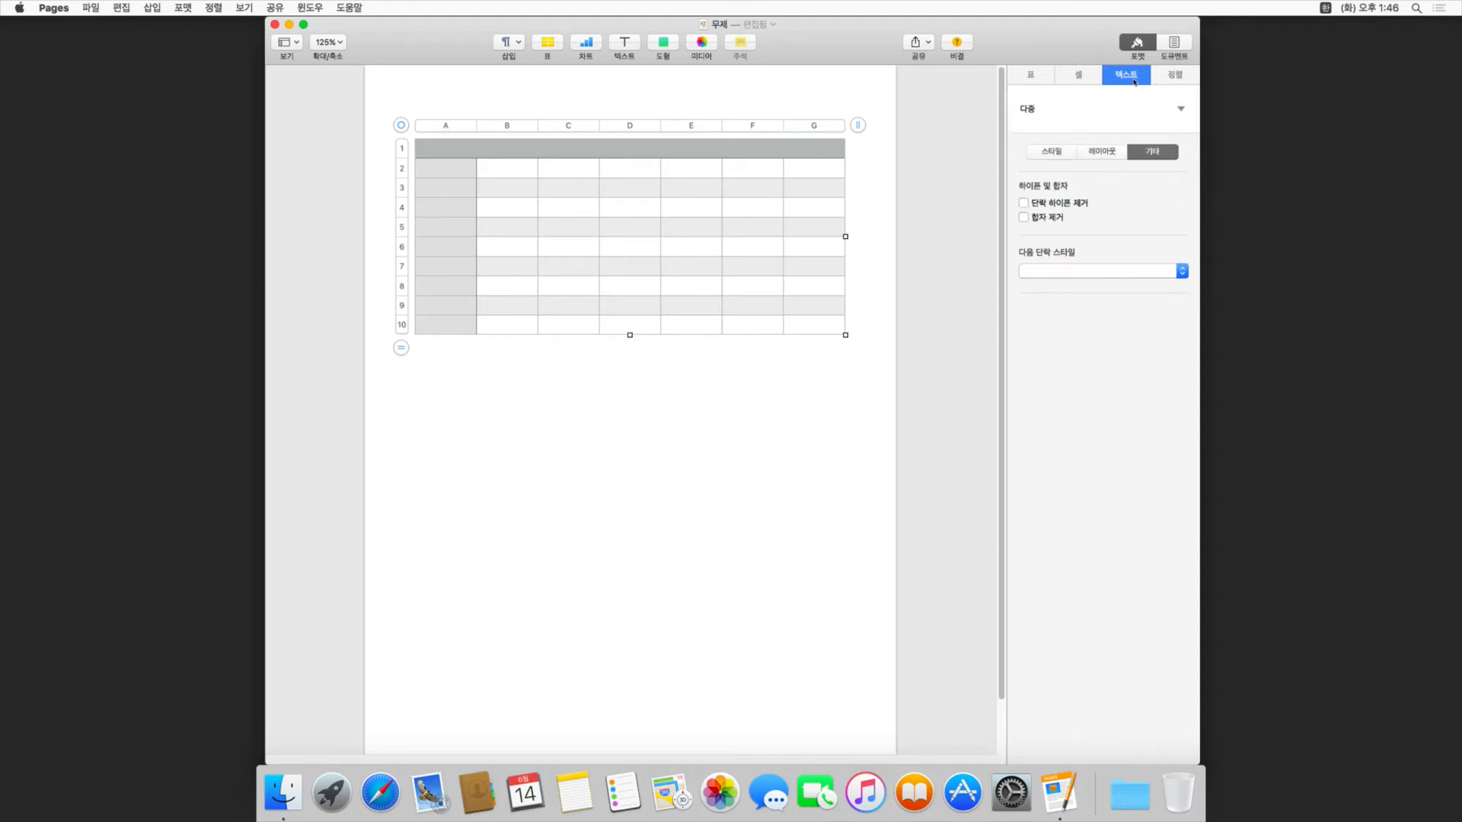
pyautogui.click(1048, 153)
pyautogui.click(1102, 152)
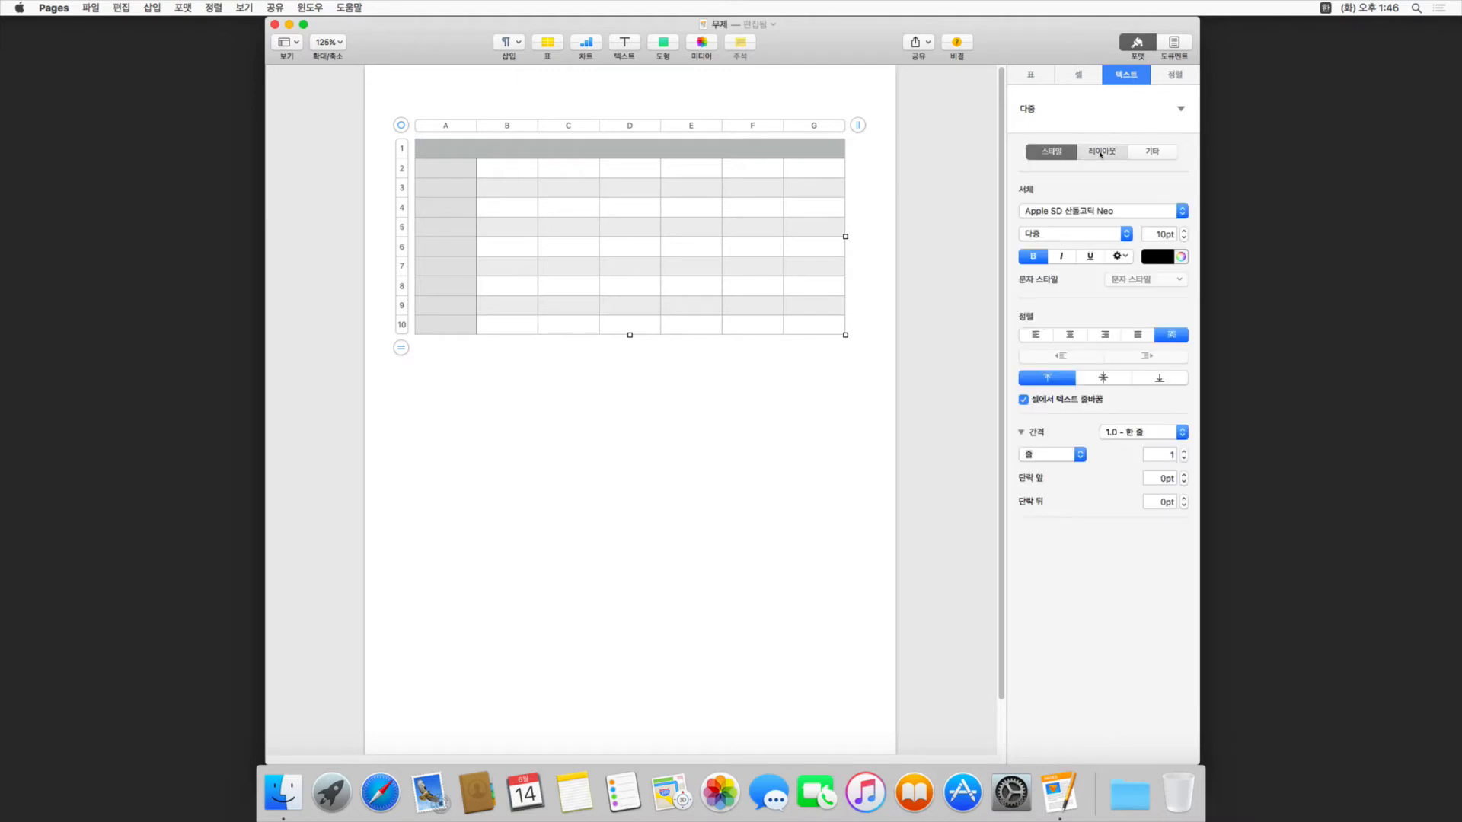
pyautogui.click(1149, 153)
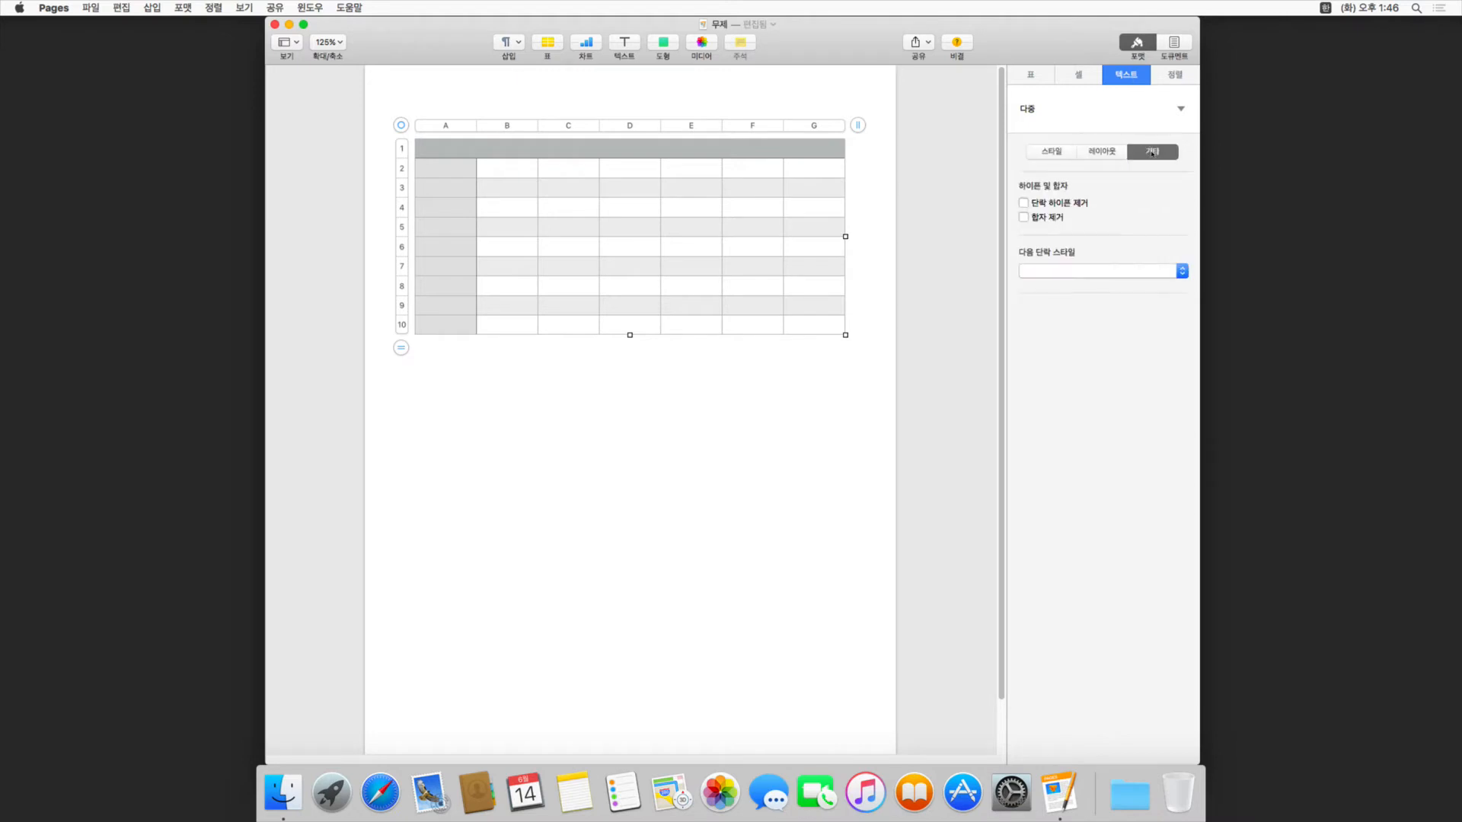
pyautogui.click(1169, 80)
pyautogui.click(1137, 73)
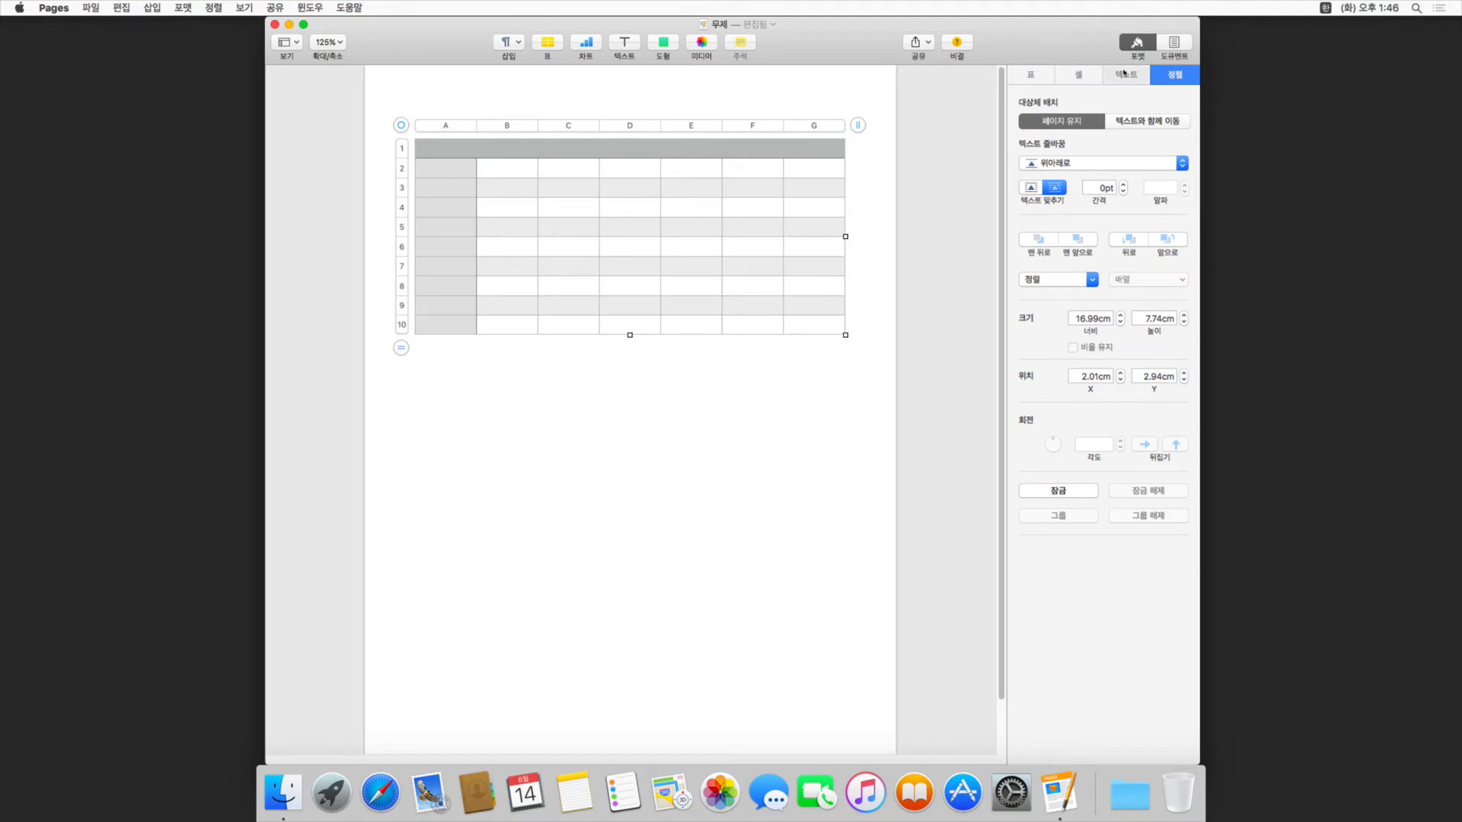
pyautogui.click(1027, 75)
pyautogui.click(1080, 75)
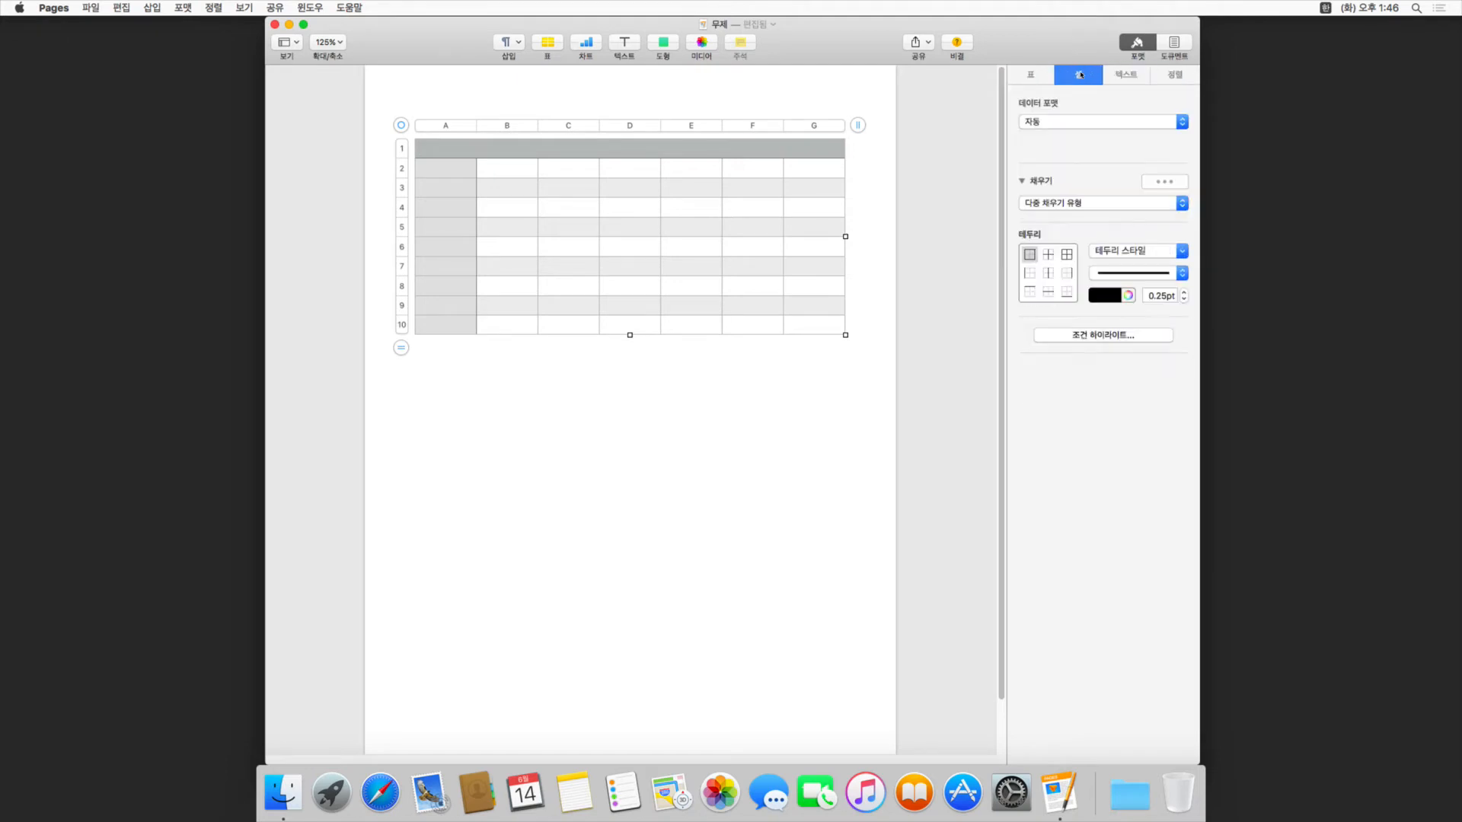
pyautogui.click(1036, 74)
pyautogui.click(1077, 75)
pyautogui.click(1039, 76)
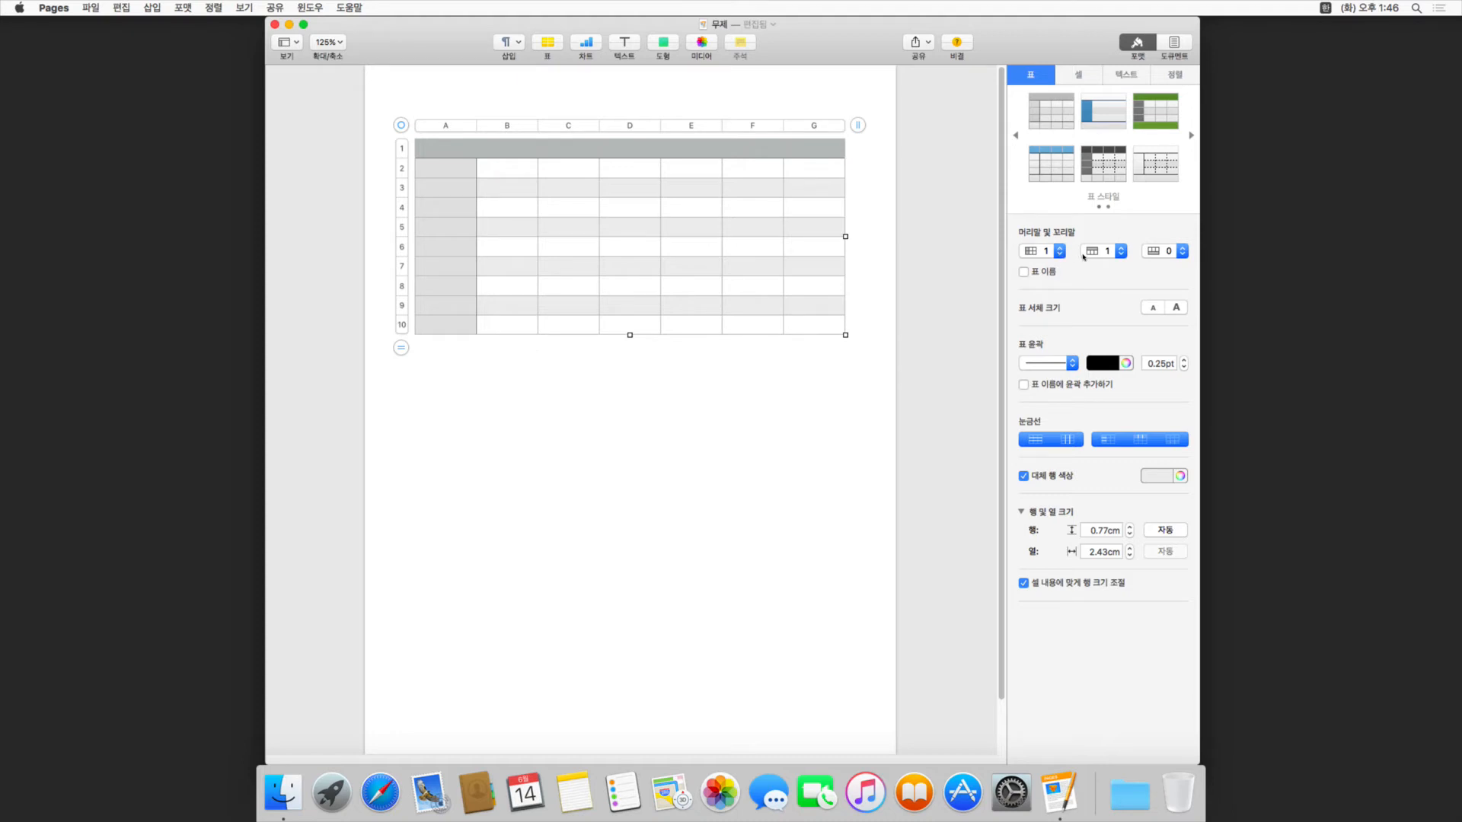
# Give the table one footer row and turn on its table name.
pyautogui.click(1168, 252)
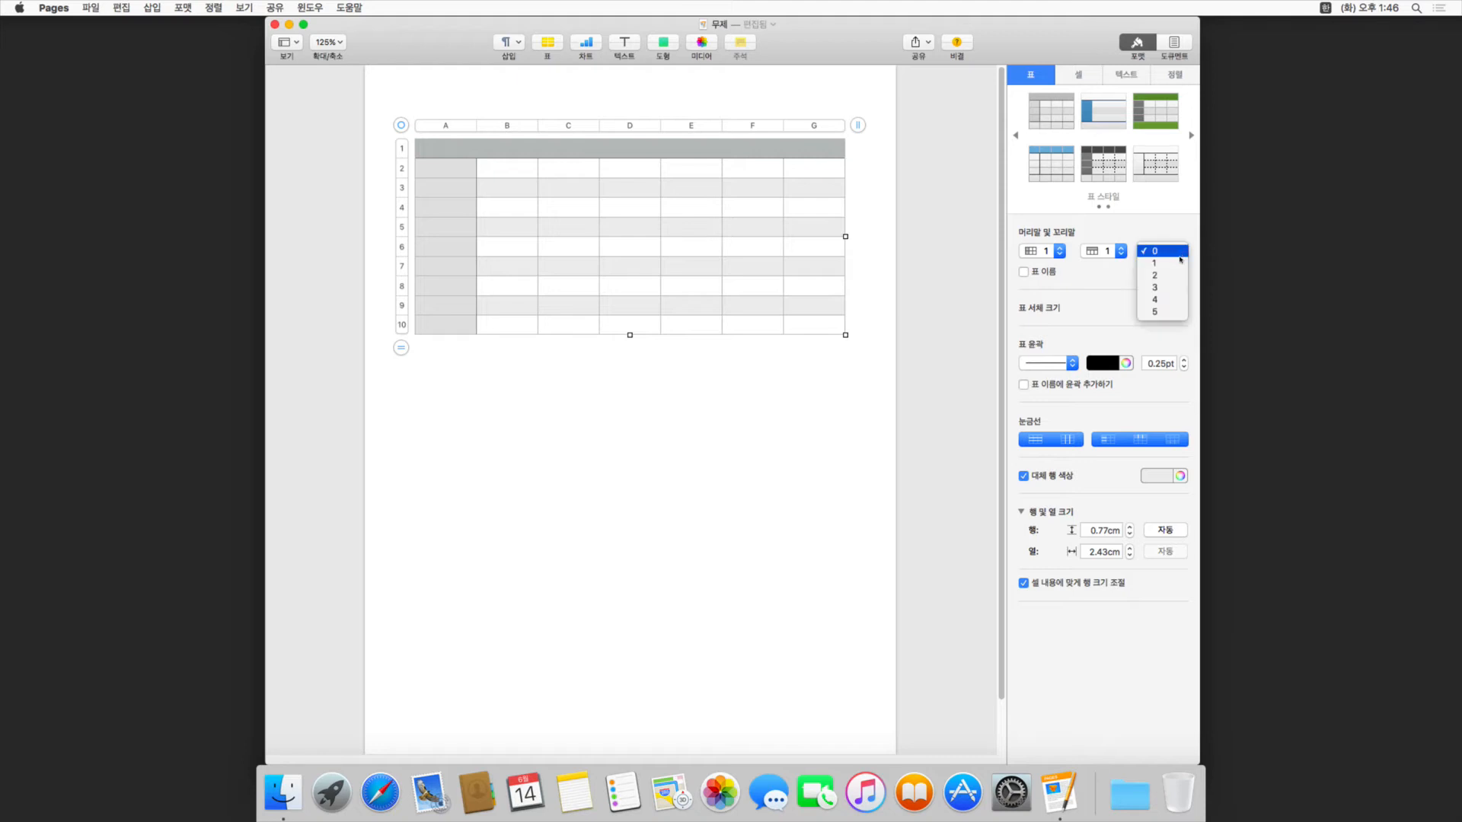
pyautogui.click(1173, 264)
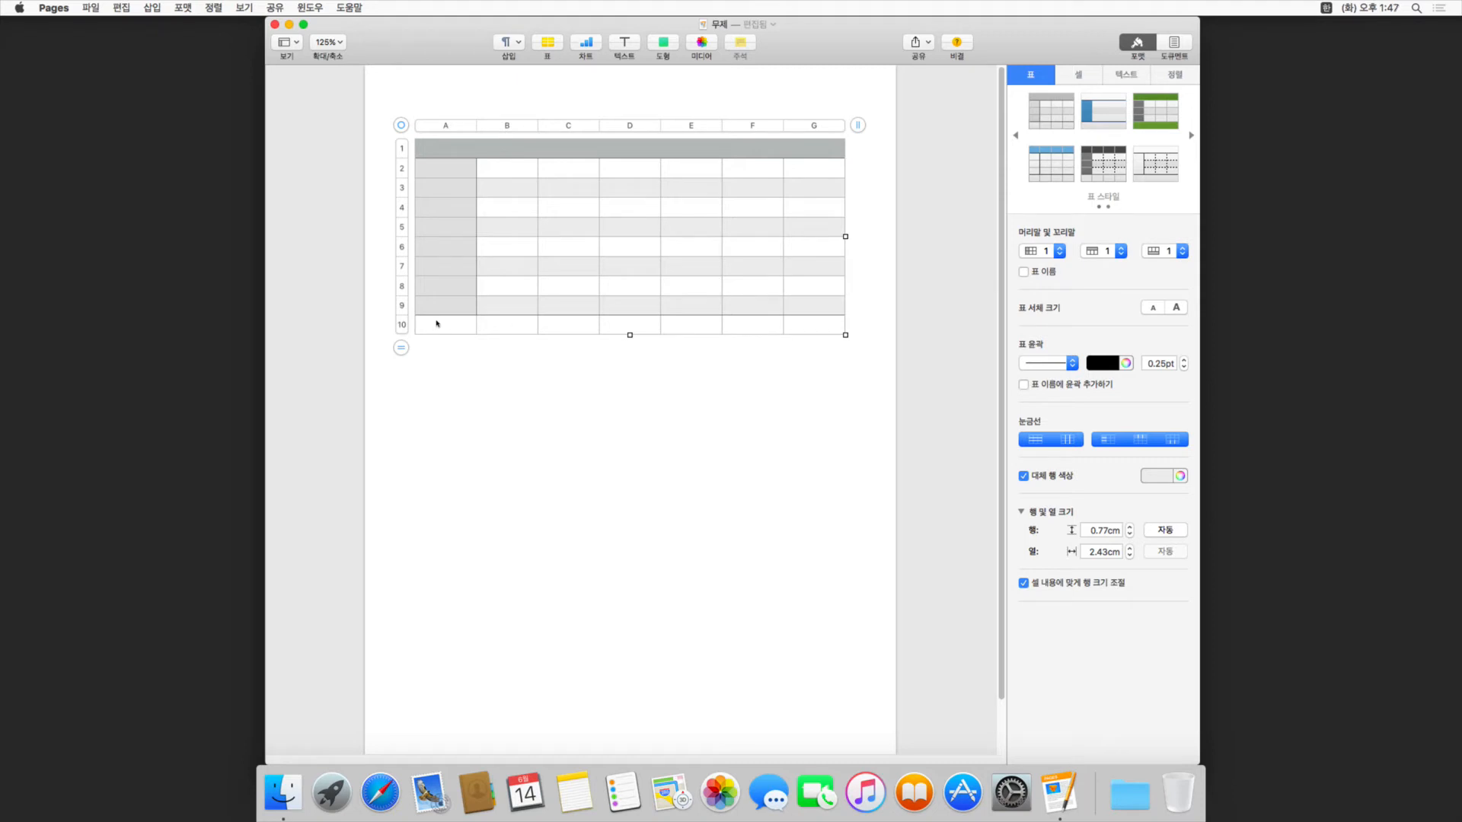
pyautogui.click(1024, 272)
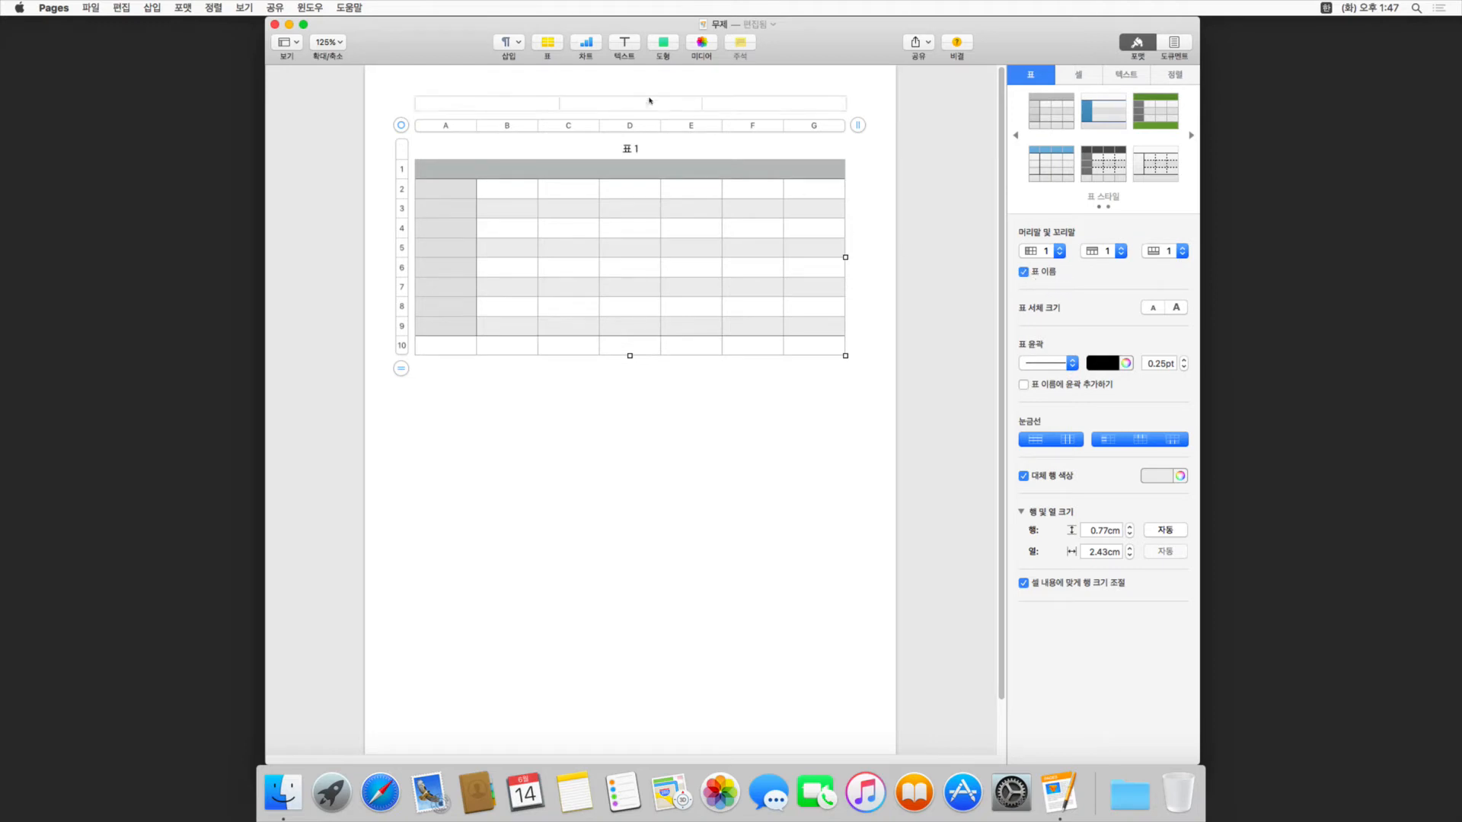
# Replace the table's title text with "매출 분기별 현황표".
pyautogui.click(630, 147)
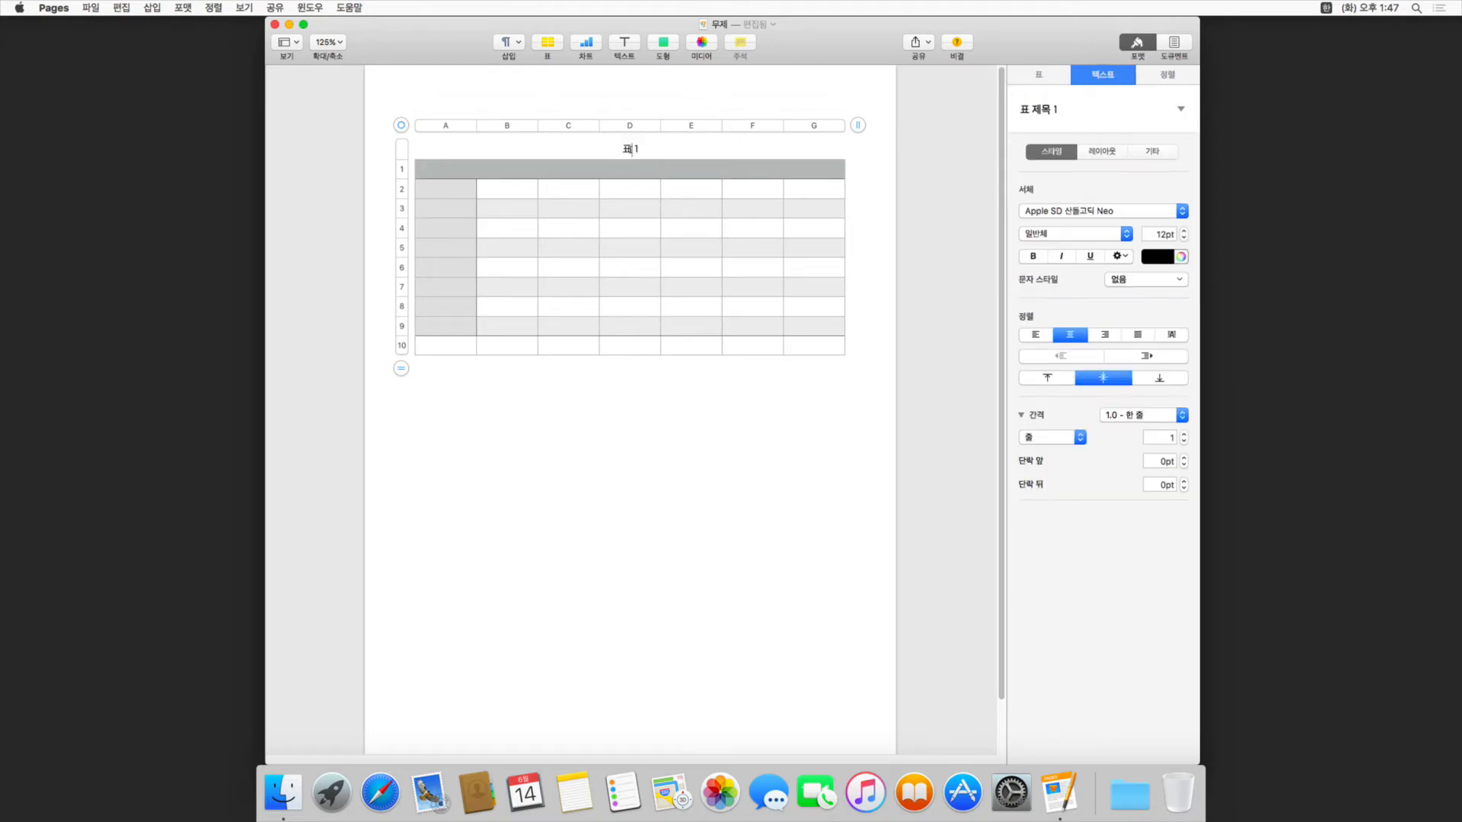
pyautogui.moveTo(622, 149); pyautogui.dragTo(639, 149)
pyautogui.write('ㅇ')
pyautogui.press('BackSpace')
pyautogui.write('매출 분기별 ㅎ현황표')
pyautogui.click(621, 177)
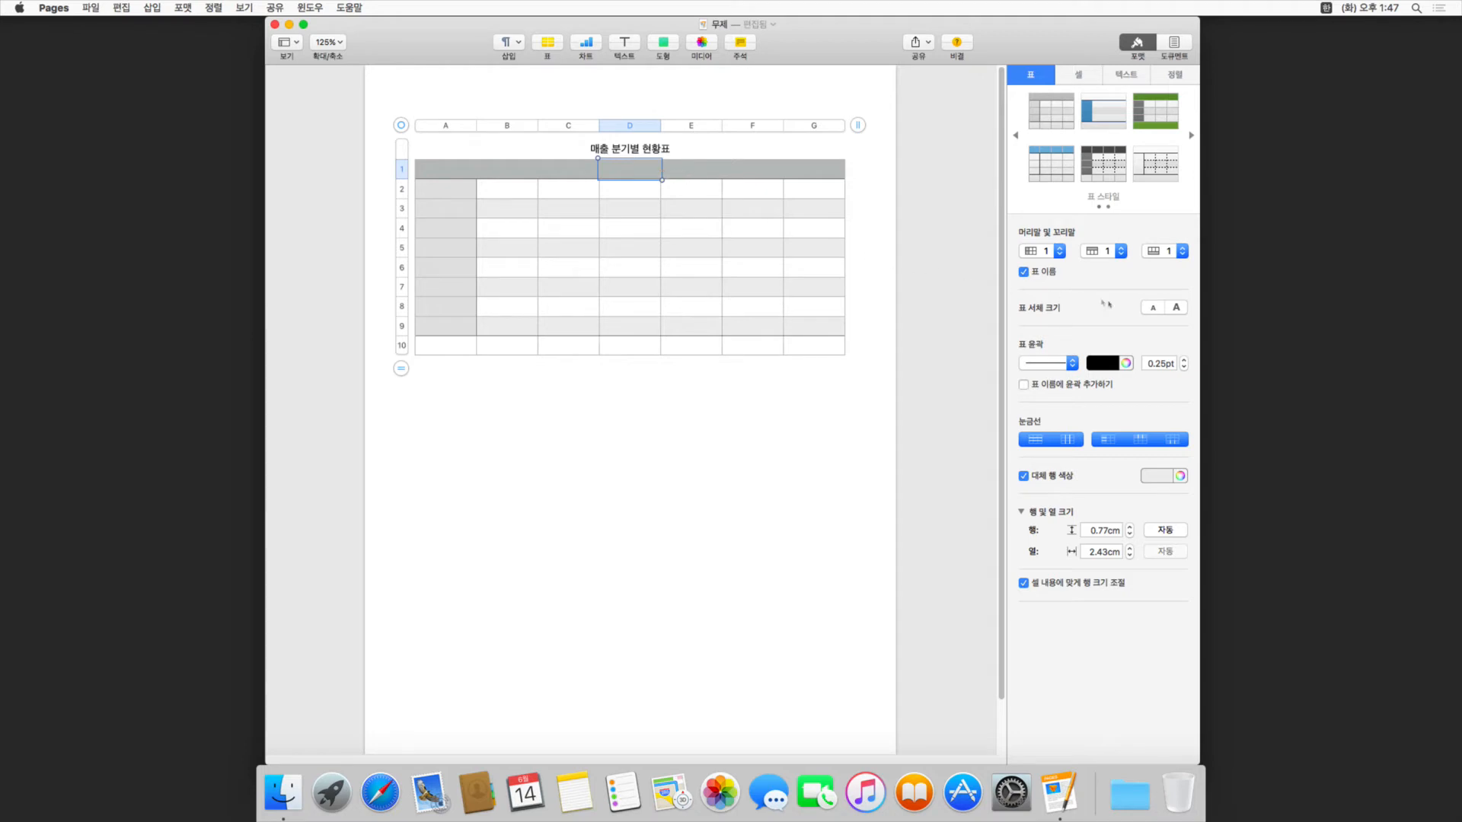
# Try enlarging the whole table's font size by several steps and reduce it back by the same amount.
pyautogui.click(1176, 308)
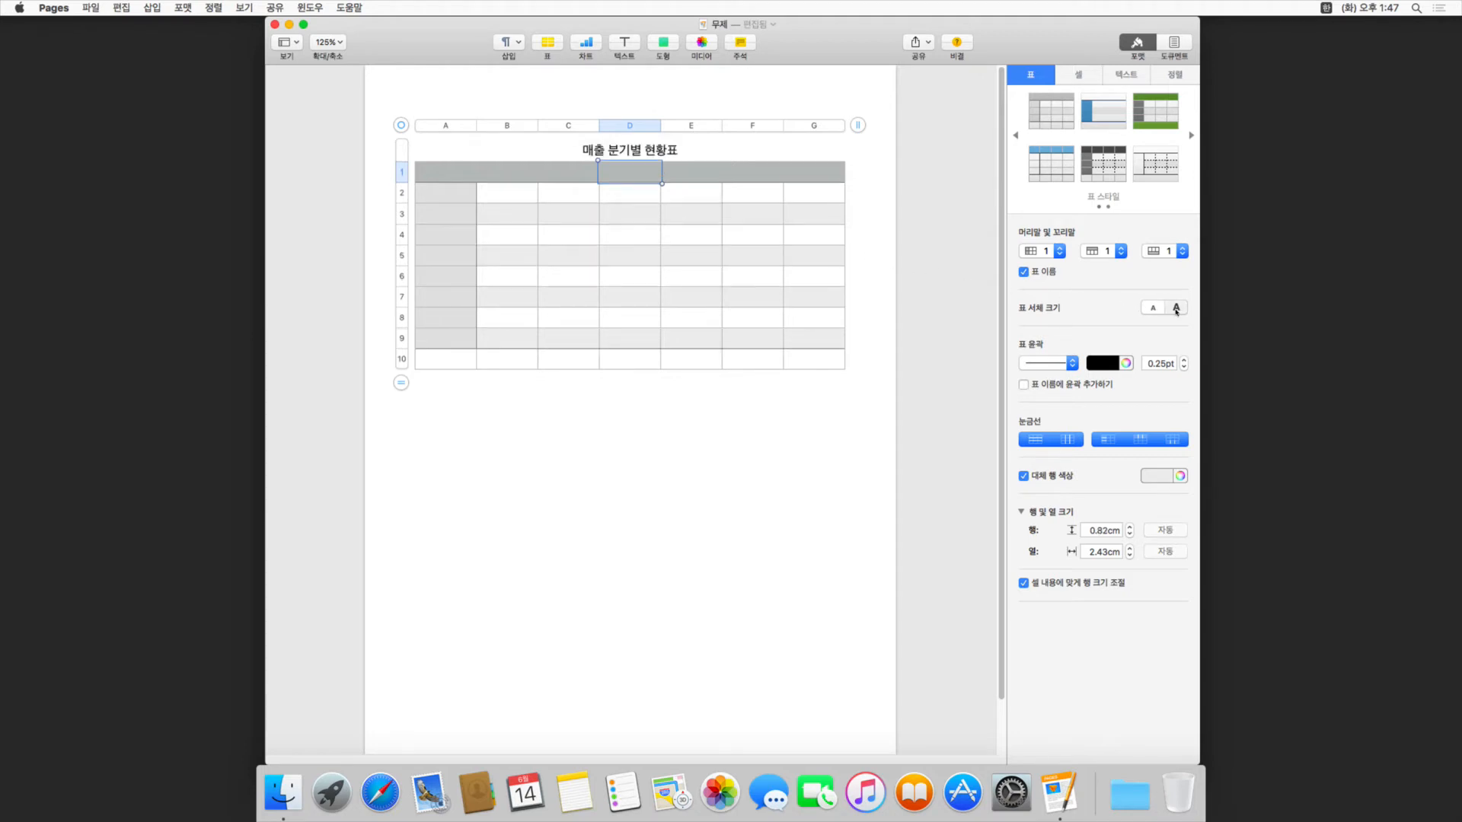
pyautogui.click(1176, 309)
pyautogui.click(1176, 309)
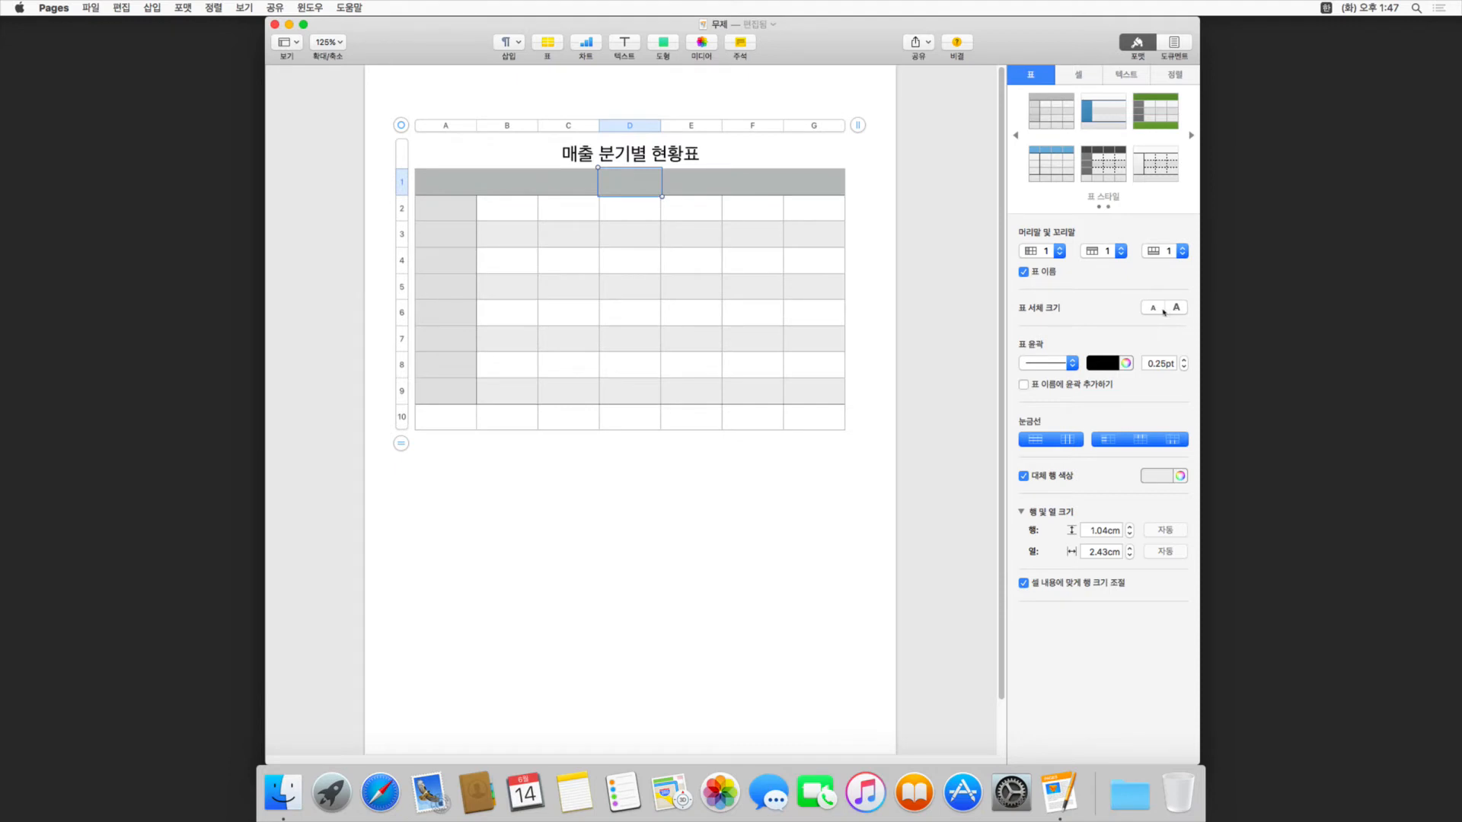
pyautogui.click(1162, 311)
pyautogui.click(1162, 312)
pyautogui.click(1162, 312)
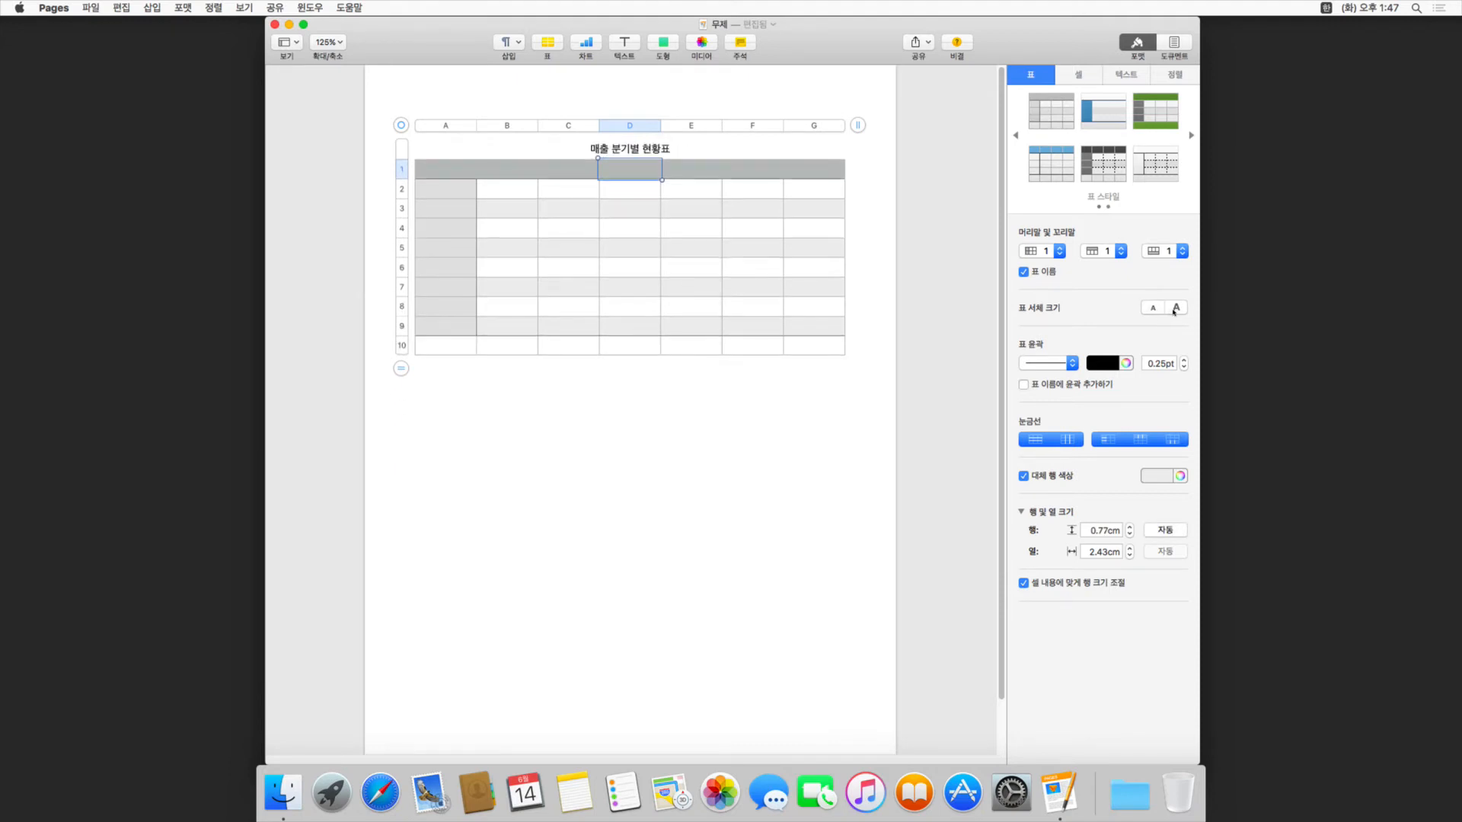
pyautogui.click(1174, 311)
pyautogui.click(1174, 311)
pyautogui.click(1159, 312)
pyautogui.click(1159, 312)
# Enter the headers "2015년 1분기", "2015년 2분기" and "2015년 3분기" in cells B1 to D1.
pyautogui.doubleClick(508, 174)
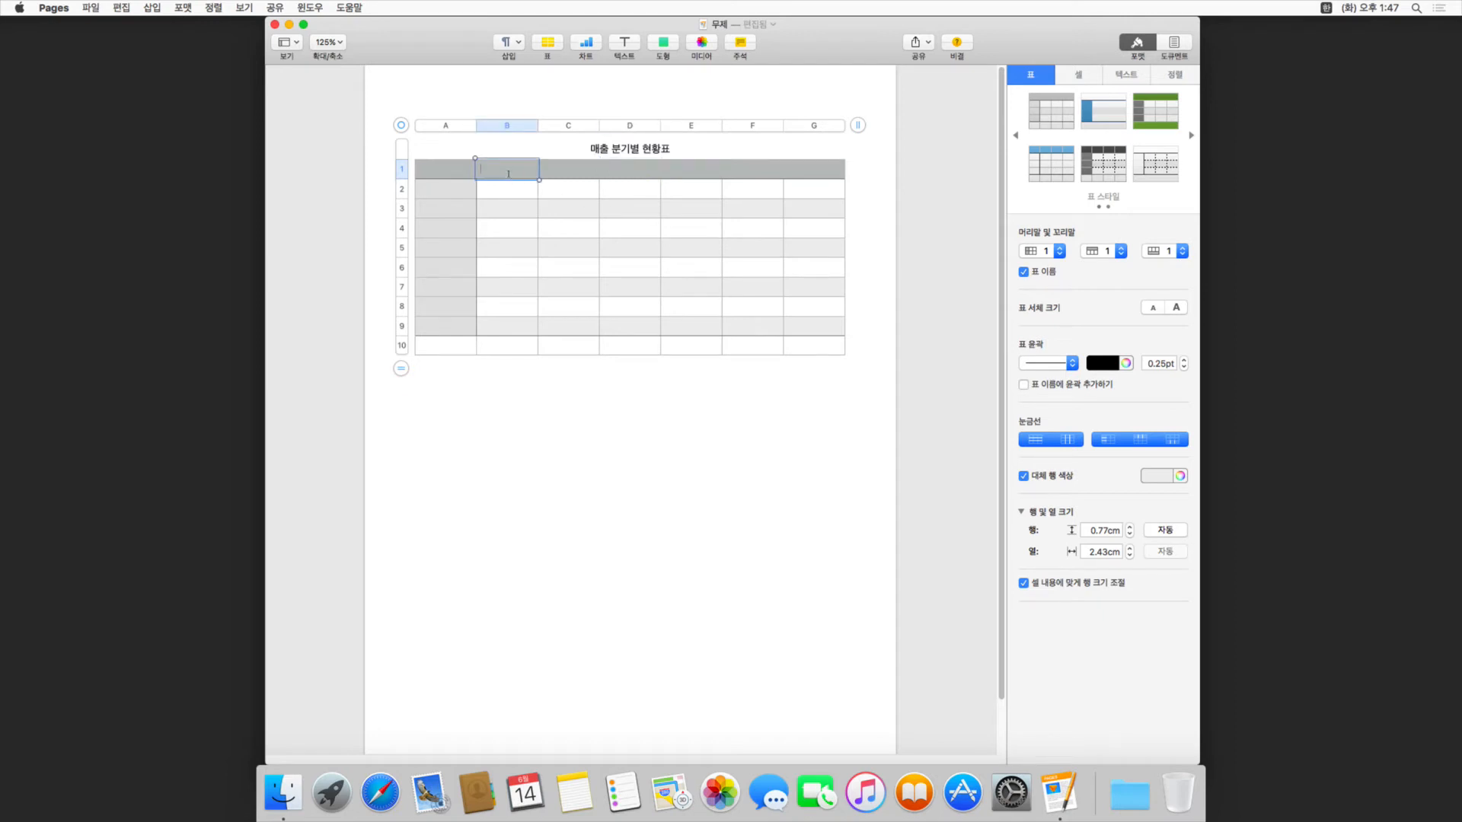
pyautogui.write('2015년 1분기')
pyautogui.press('Tab')
pyautogui.write('2015년 2분기')
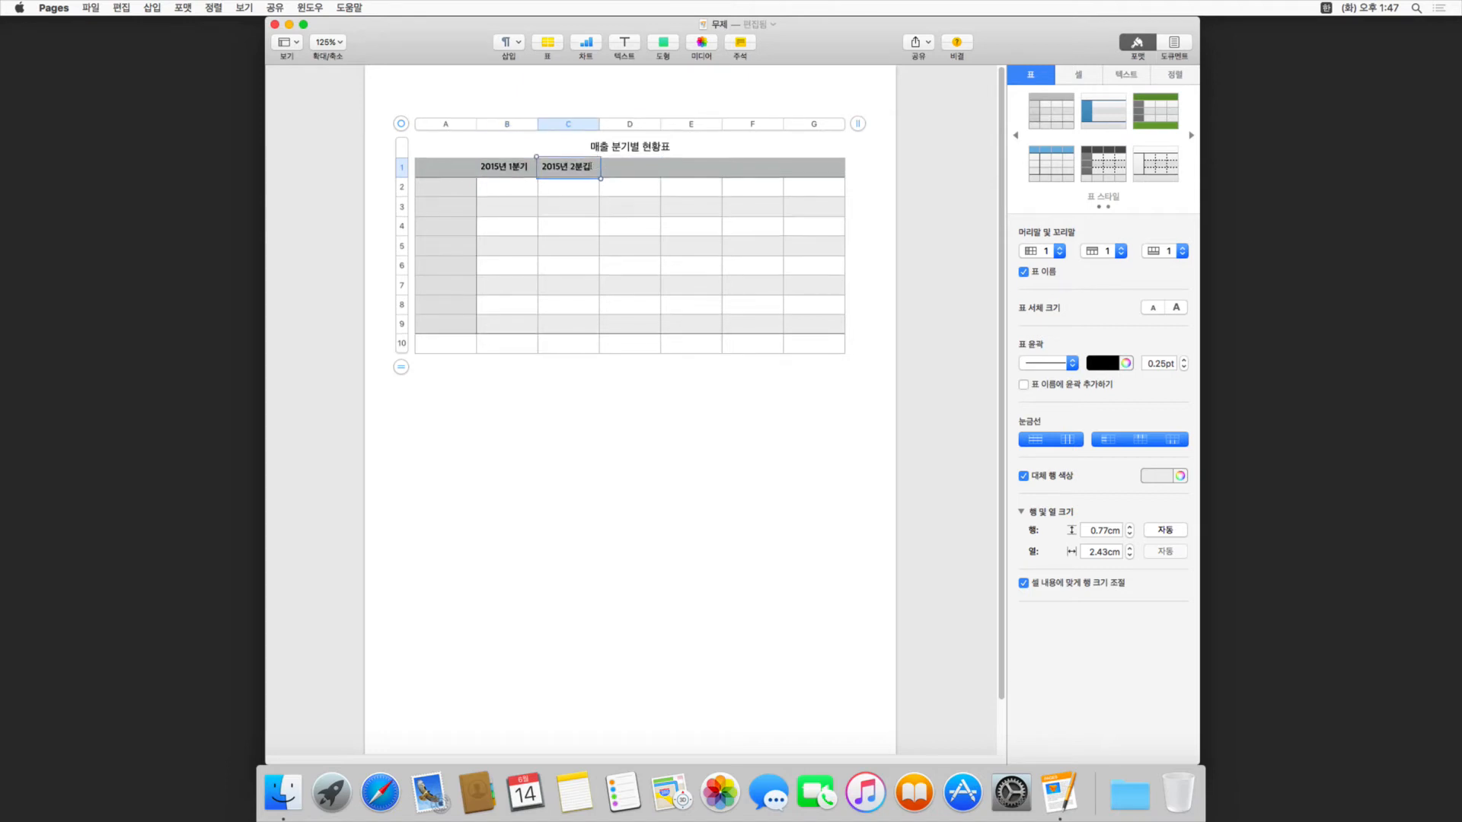
pyautogui.press('BackSpace')
pyautogui.write('ㅣ')
pyautogui.press('Tab')
pyautogui.write('2015년 3분기')
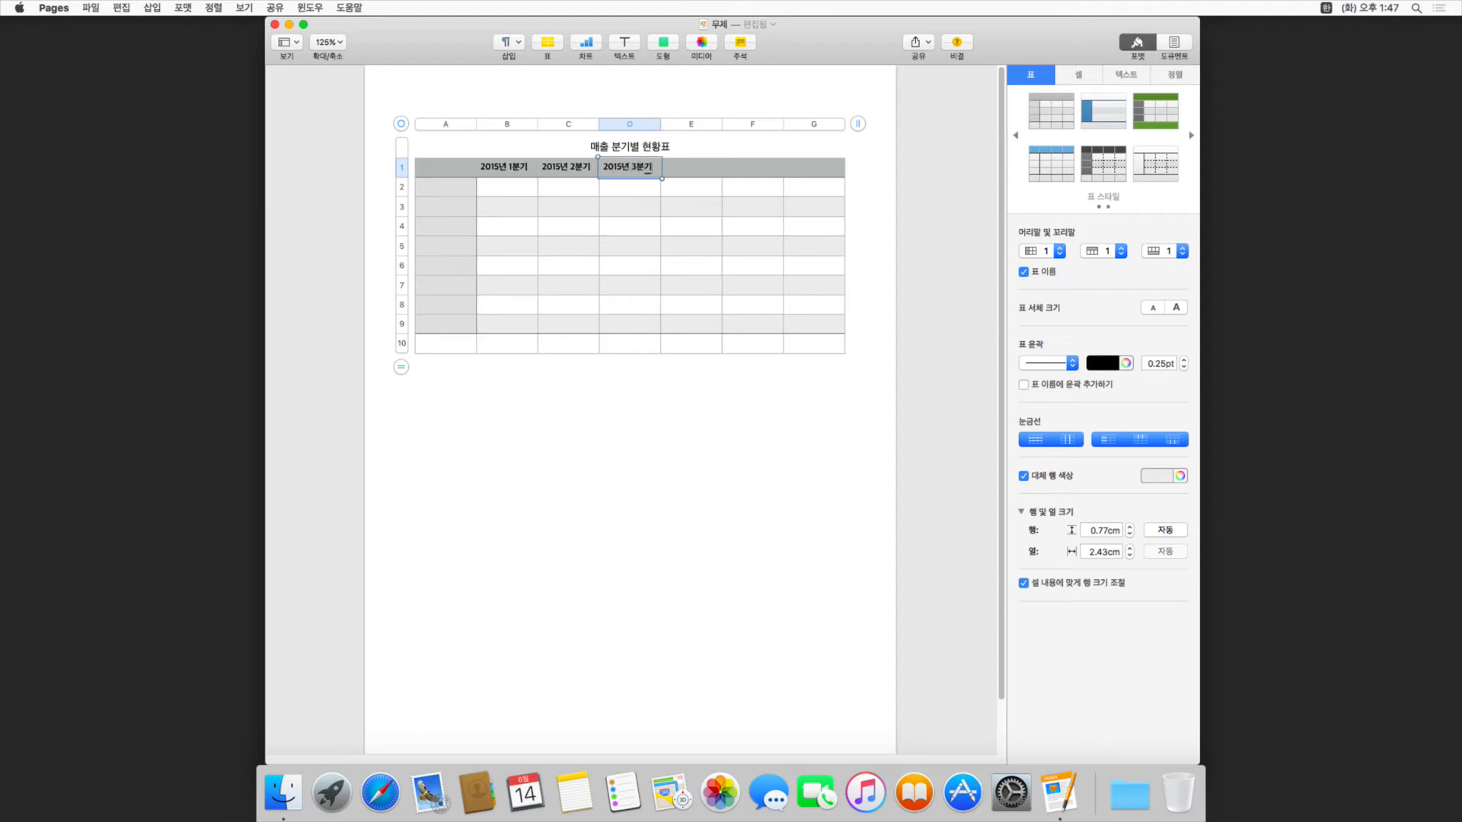
# Enter the headers "2015년 4분기", "2016년 1분기" and "2016년 2분기" in cells E1 to G1.
pyautogui.press('Tab')
pyautogui.write('2015')
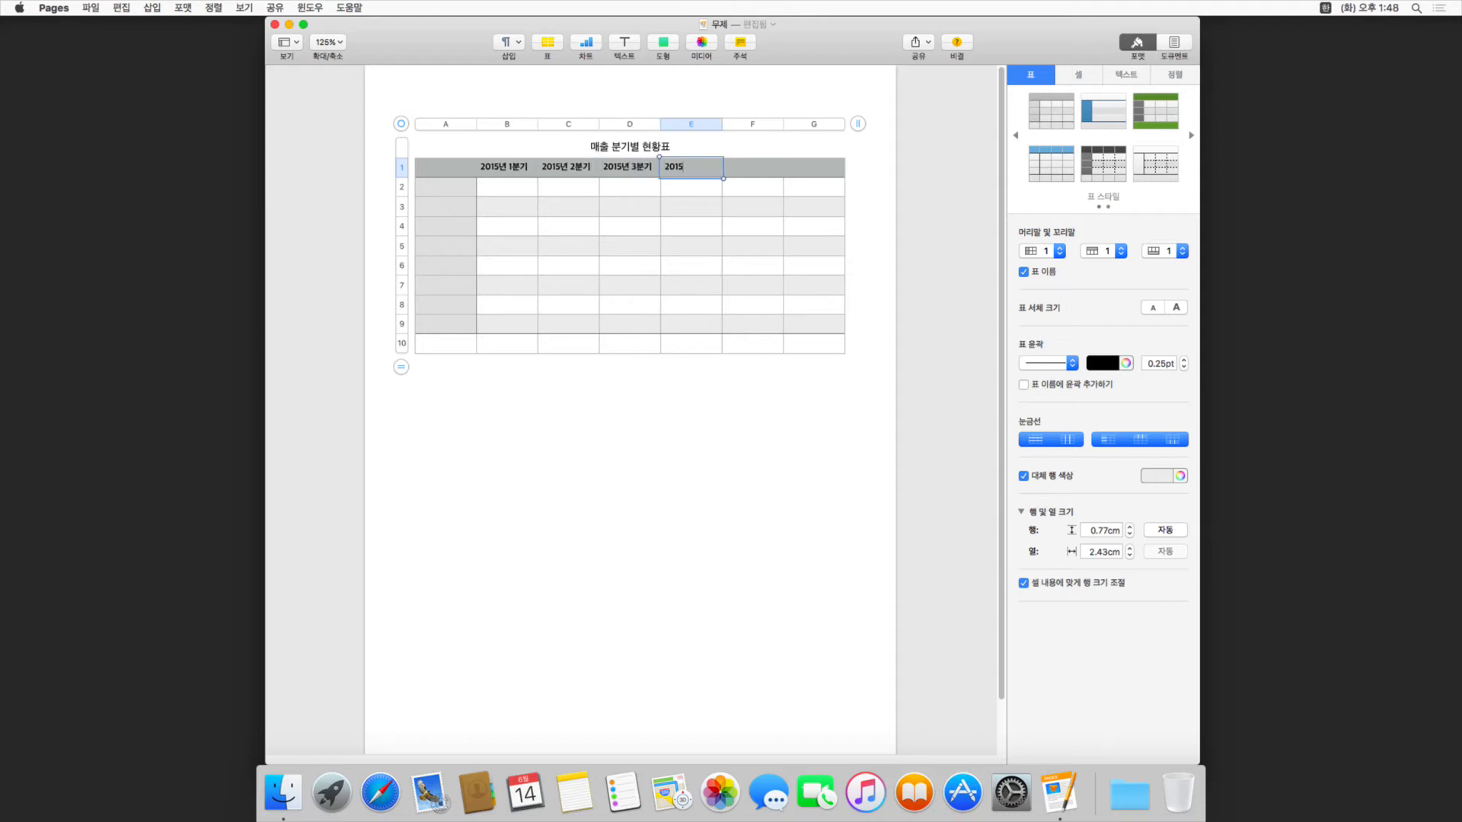
pyautogui.write('년 4부ㄴ기')
pyautogui.press('Tab')
pyautogui.write('2')
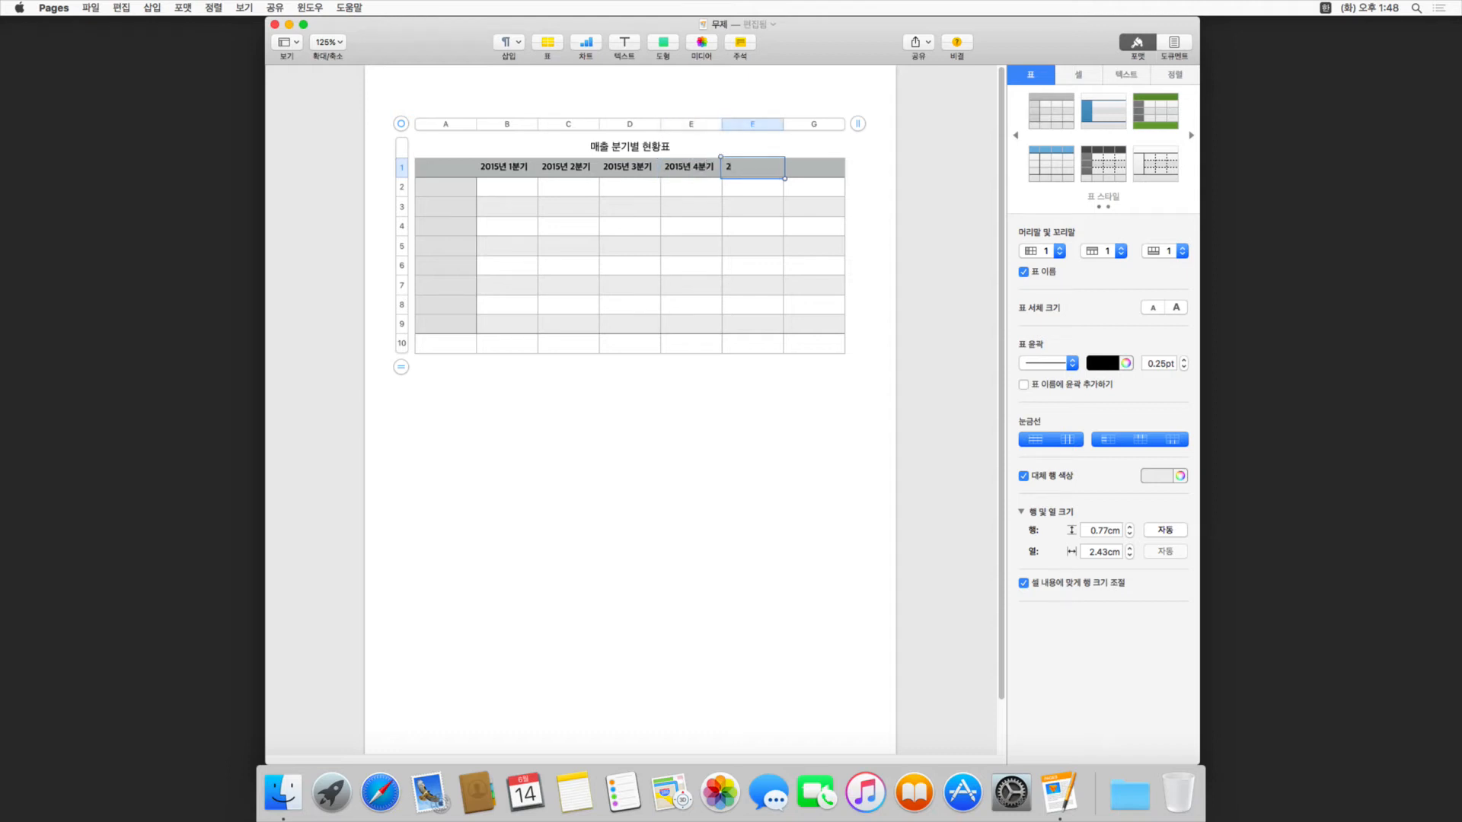
pyautogui.write('016년 1분기')
pyautogui.press('Tab')
pyautogui.write('년 2분기')
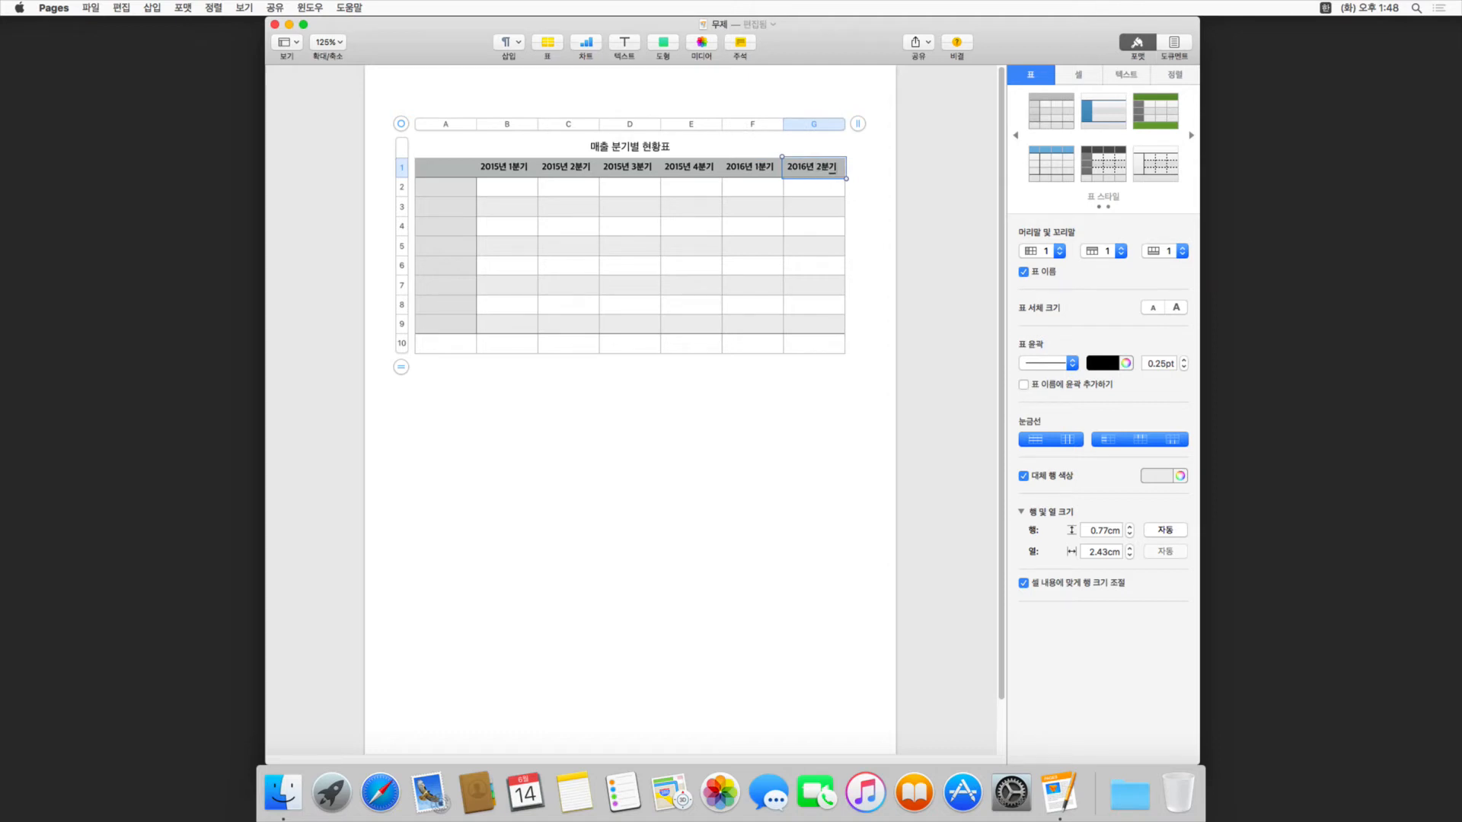
pyautogui.press('Return')
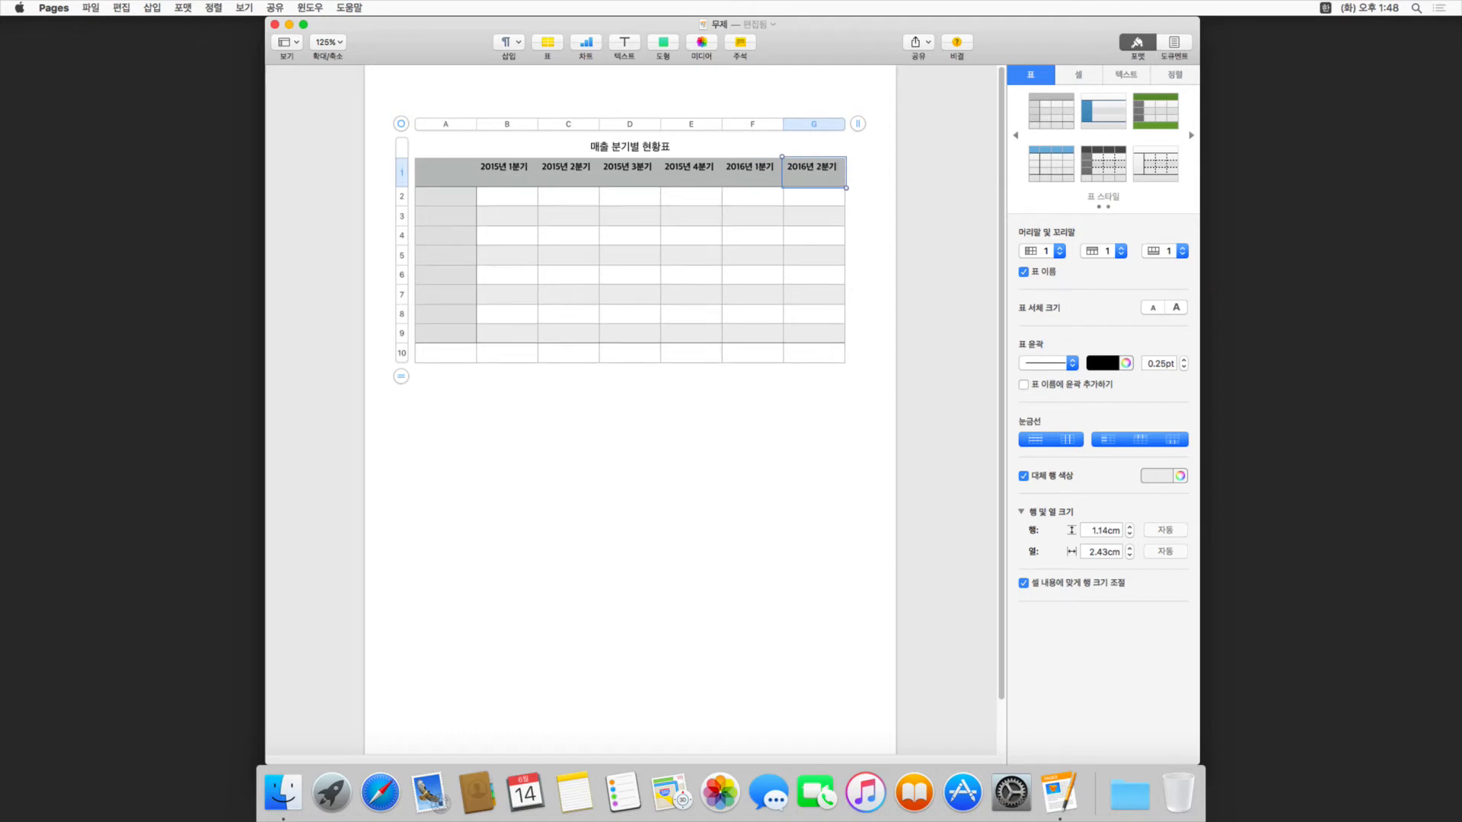
pyautogui.press('BackSpace')
pyautogui.hotkey('alt', 'Return')
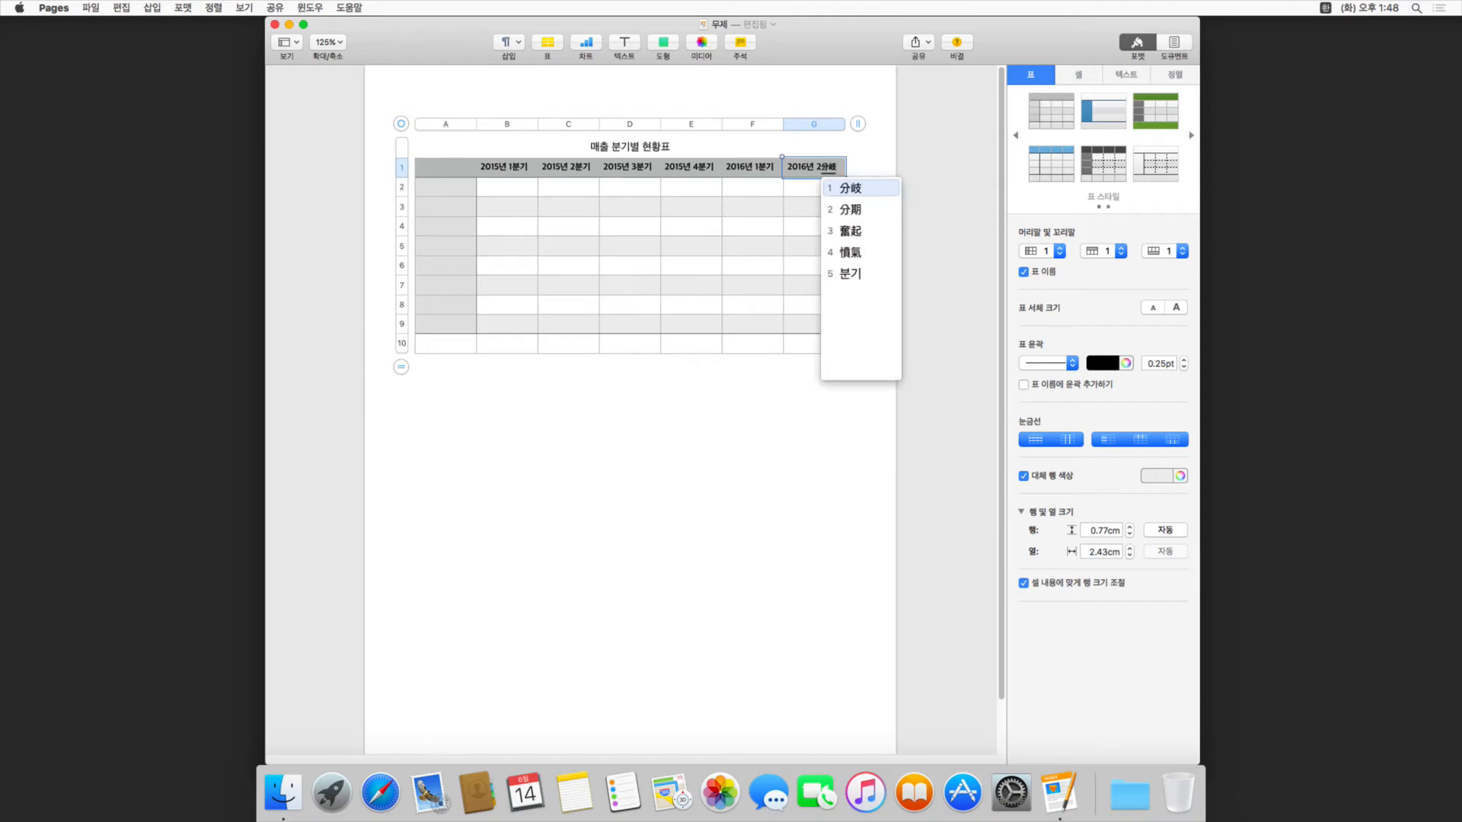
pyautogui.press('Escape')
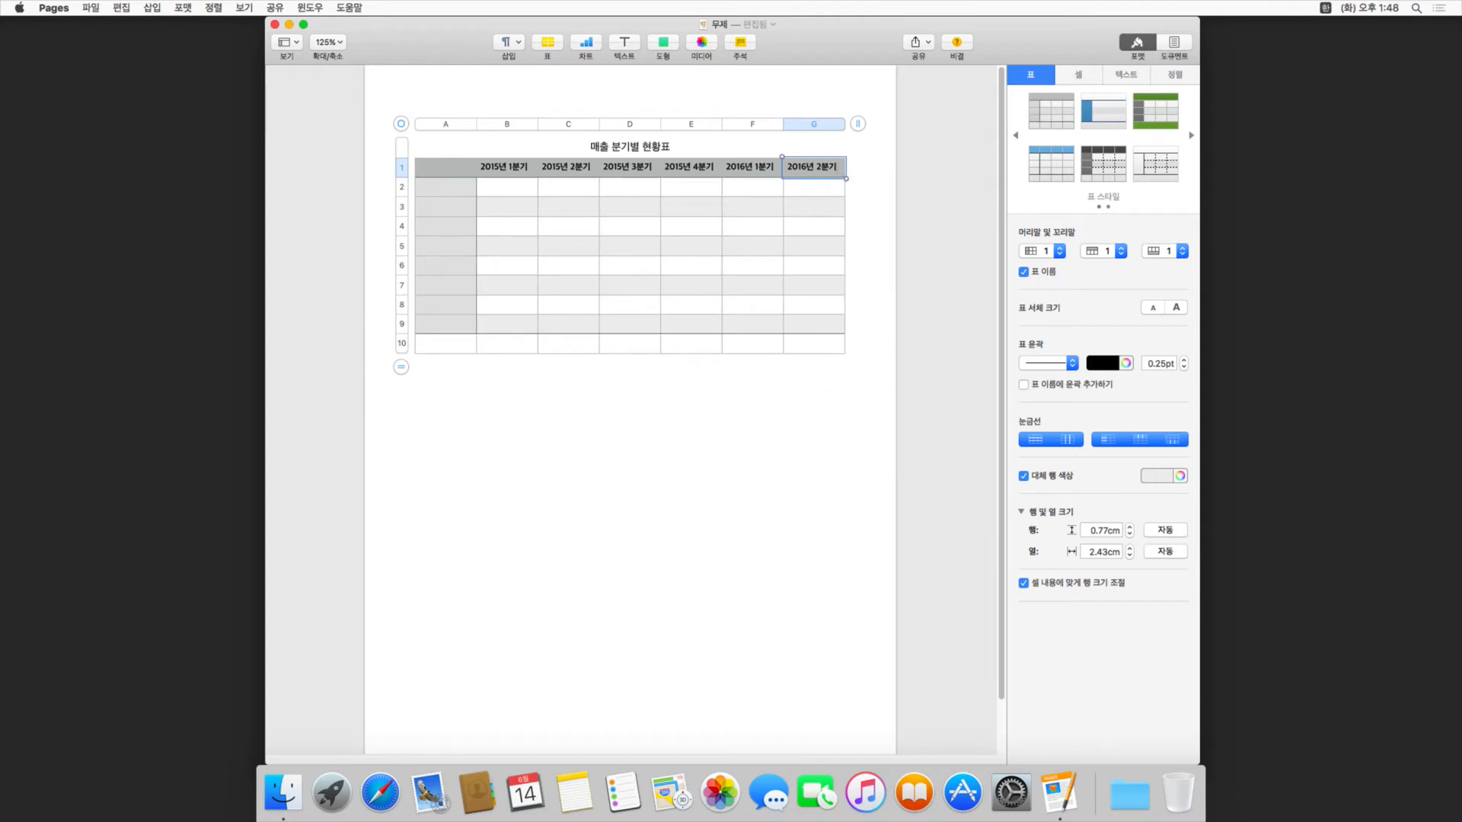
# In row 2, enter 1000 under 2015년 1분기 and 2000 under 2015년 3분기.
pyautogui.press('Return')
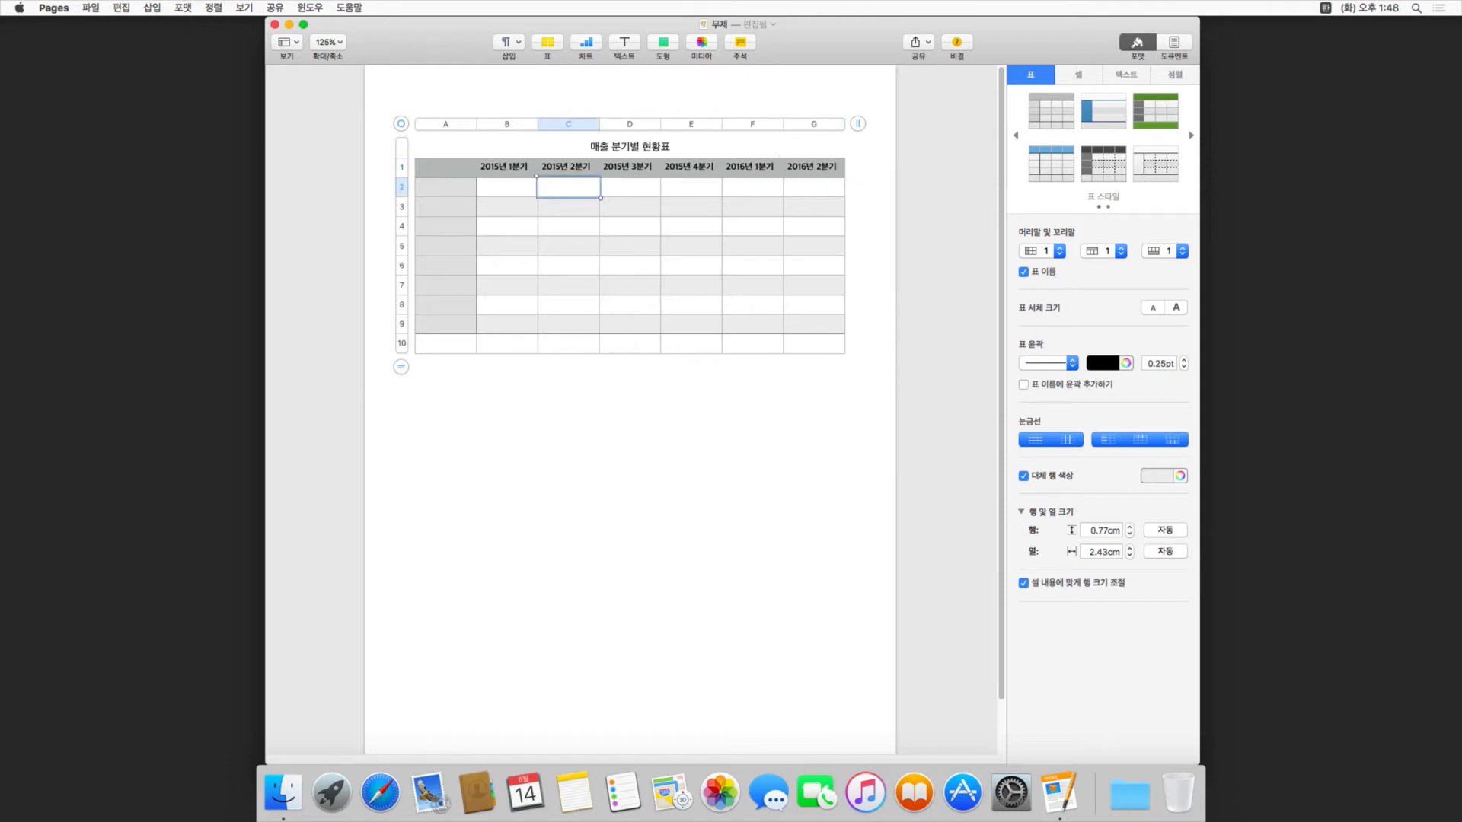
pyautogui.hotkey('shift', 'Tab')
pyautogui.hotkey('shift', 'Tab')
pyautogui.hotkey('shift', 'Tab')
pyautogui.press('Tab')
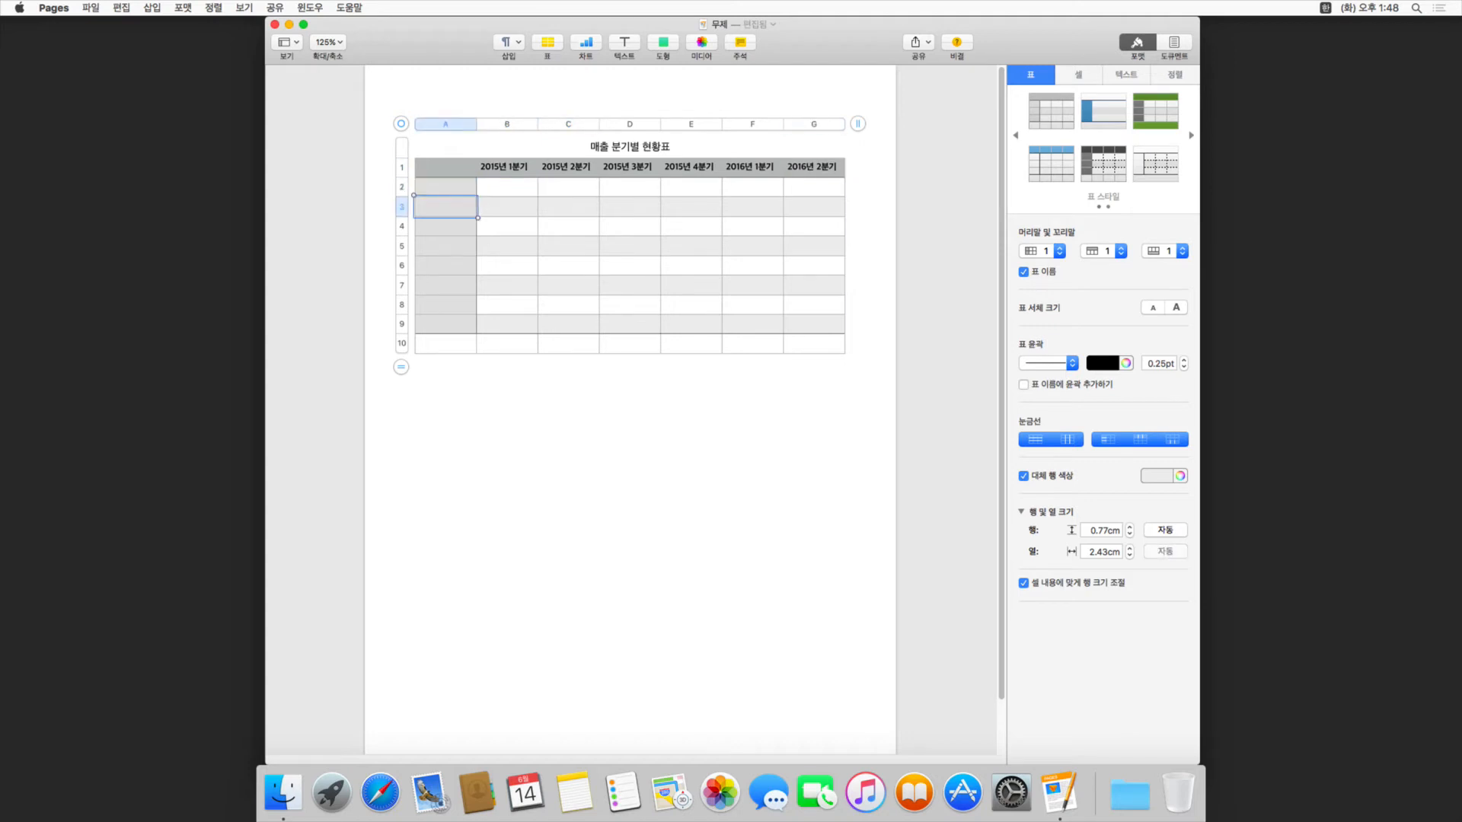
pyautogui.press('Tab')
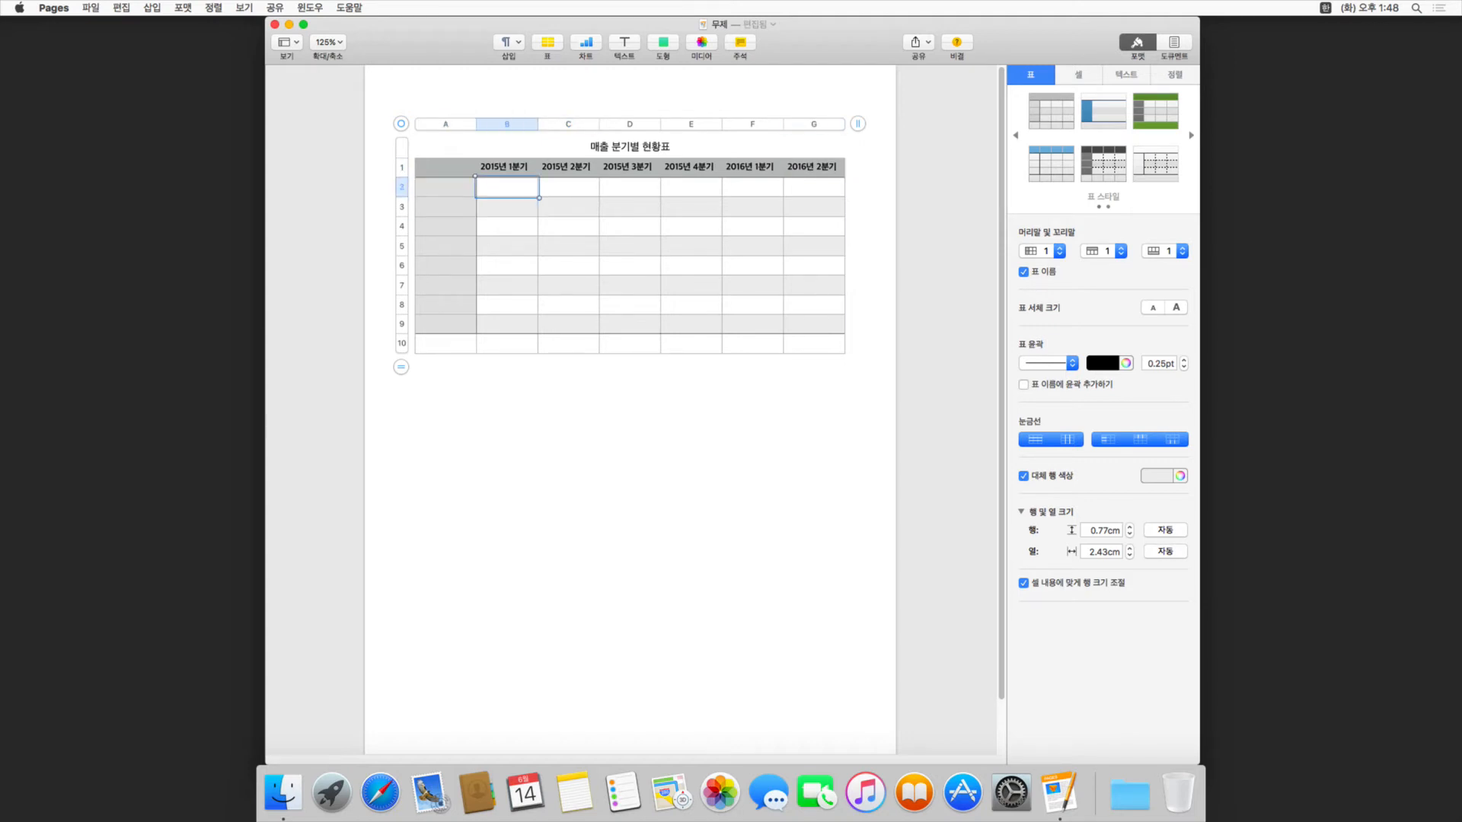
pyautogui.write('1000')
pyautogui.press('Tab')
pyautogui.press('Tab')
pyautogui.write('2000')
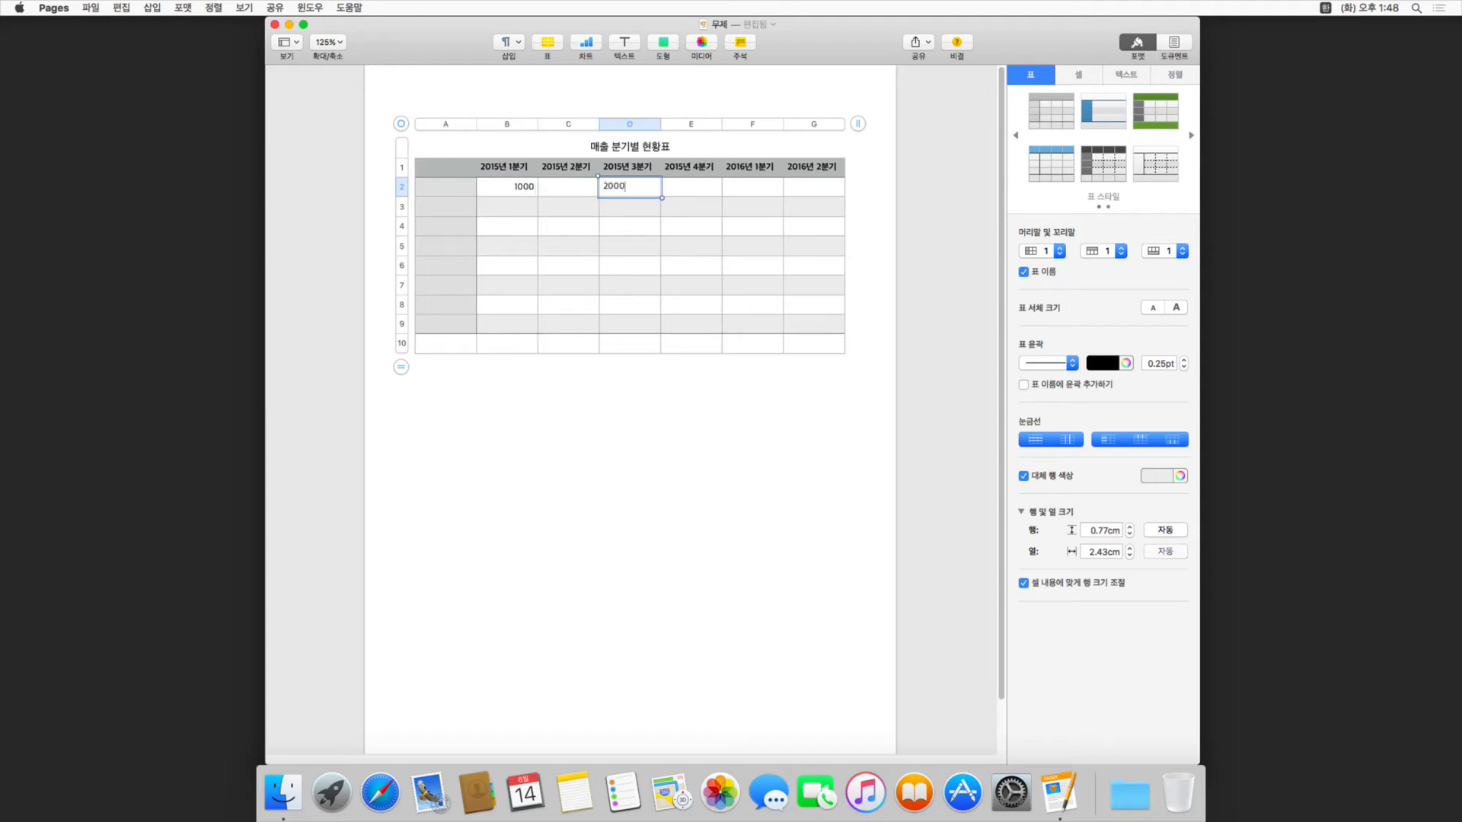
# Fill in the skipped cell under 2015년 2분기 in row 2 with 2500.
pyautogui.press('Tab')
pyautogui.press('Left')
pyautogui.press('Left')
pyautogui.write('2')
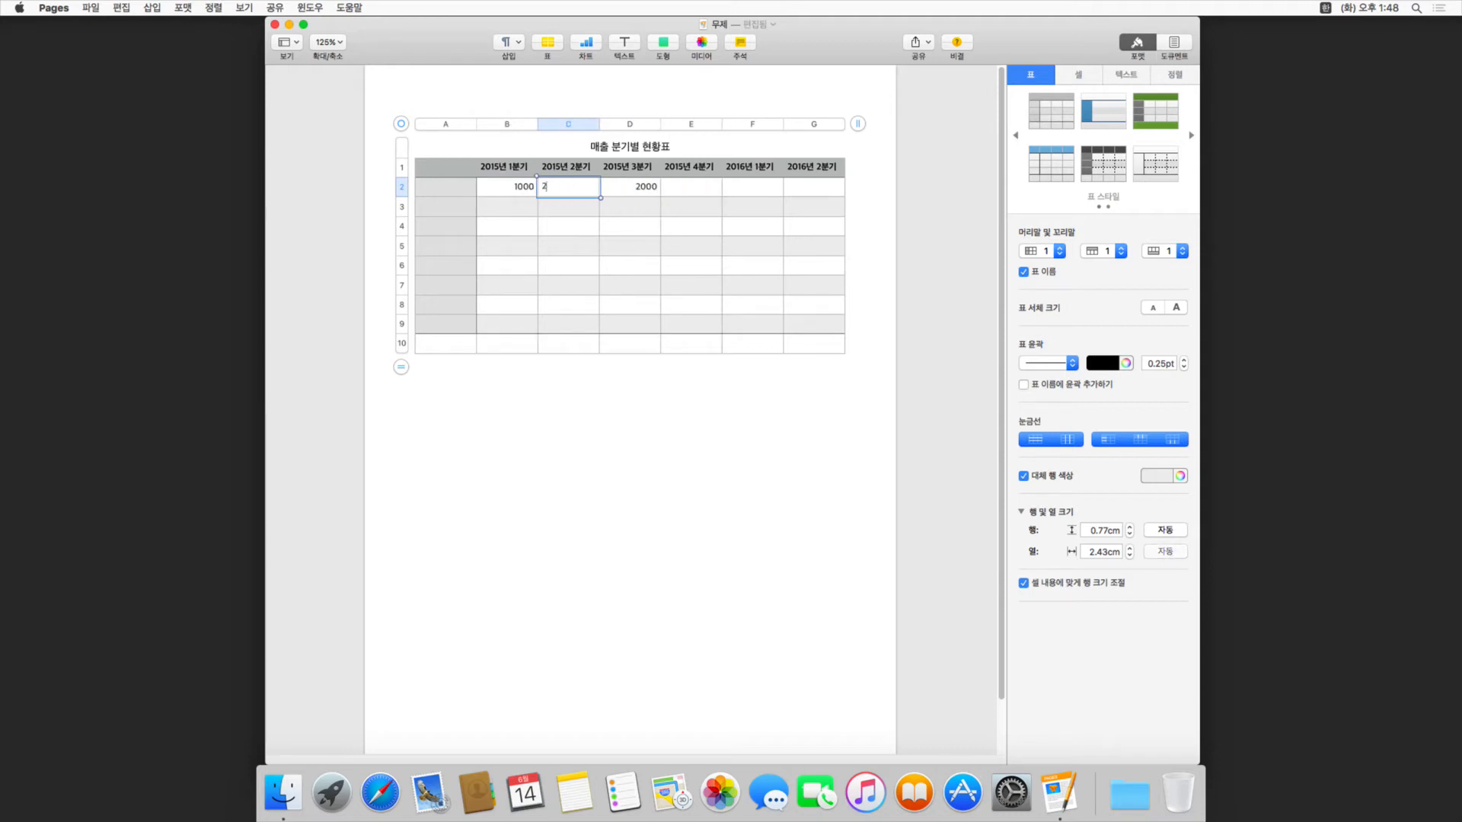
pyautogui.write('500')
pyautogui.press('Tab')
pyautogui.press('Tab')
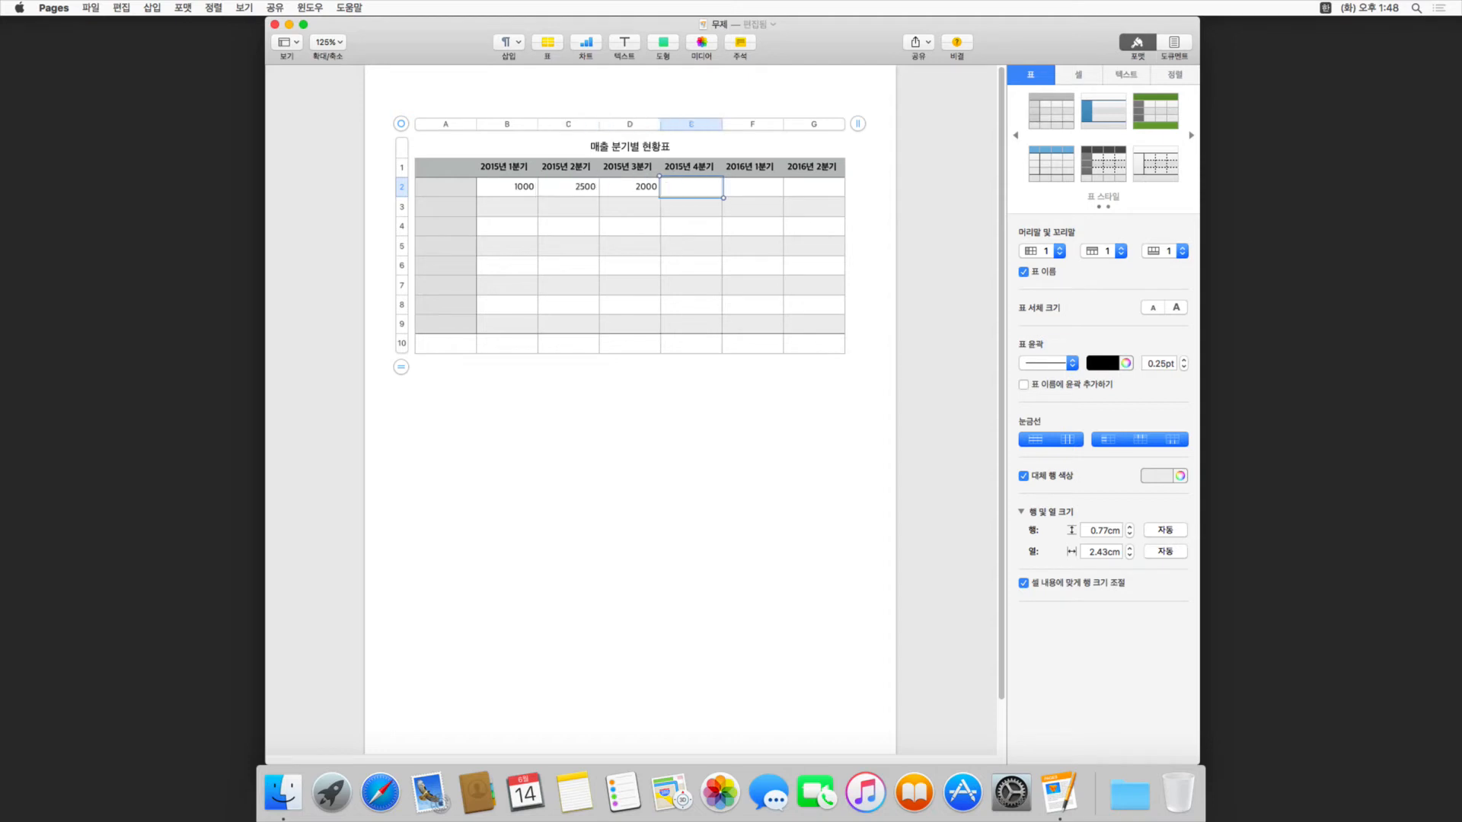
# In row 2, enter 1400 under 2015년 4분기 and 2000 under 2016년 1분기.
pyautogui.write('1400')
pyautogui.press('Tab')
pyautogui.write('200')
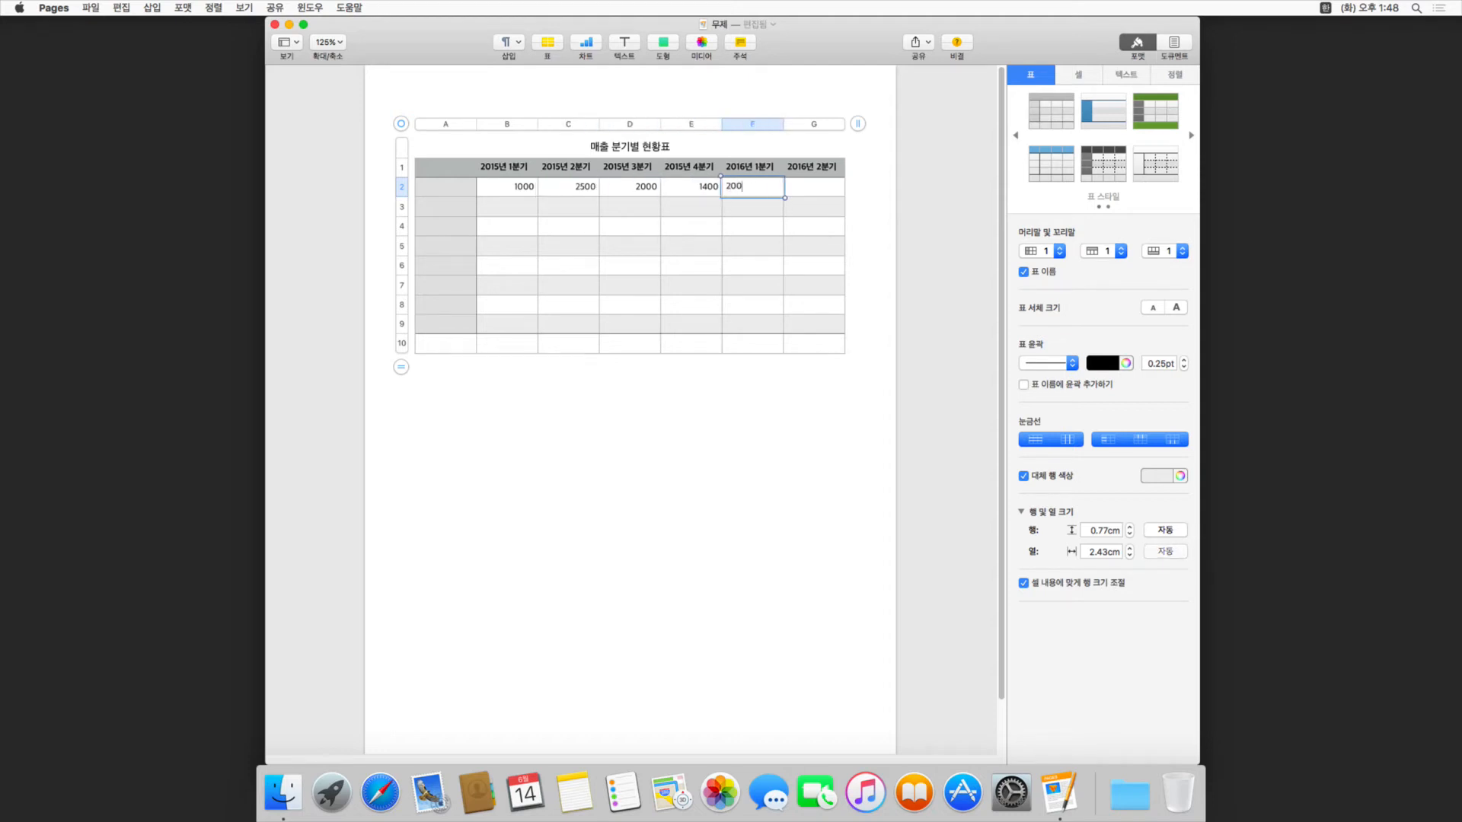
pyautogui.write('0')
pyautogui.press('Tab')
pyautogui.press('Tab')
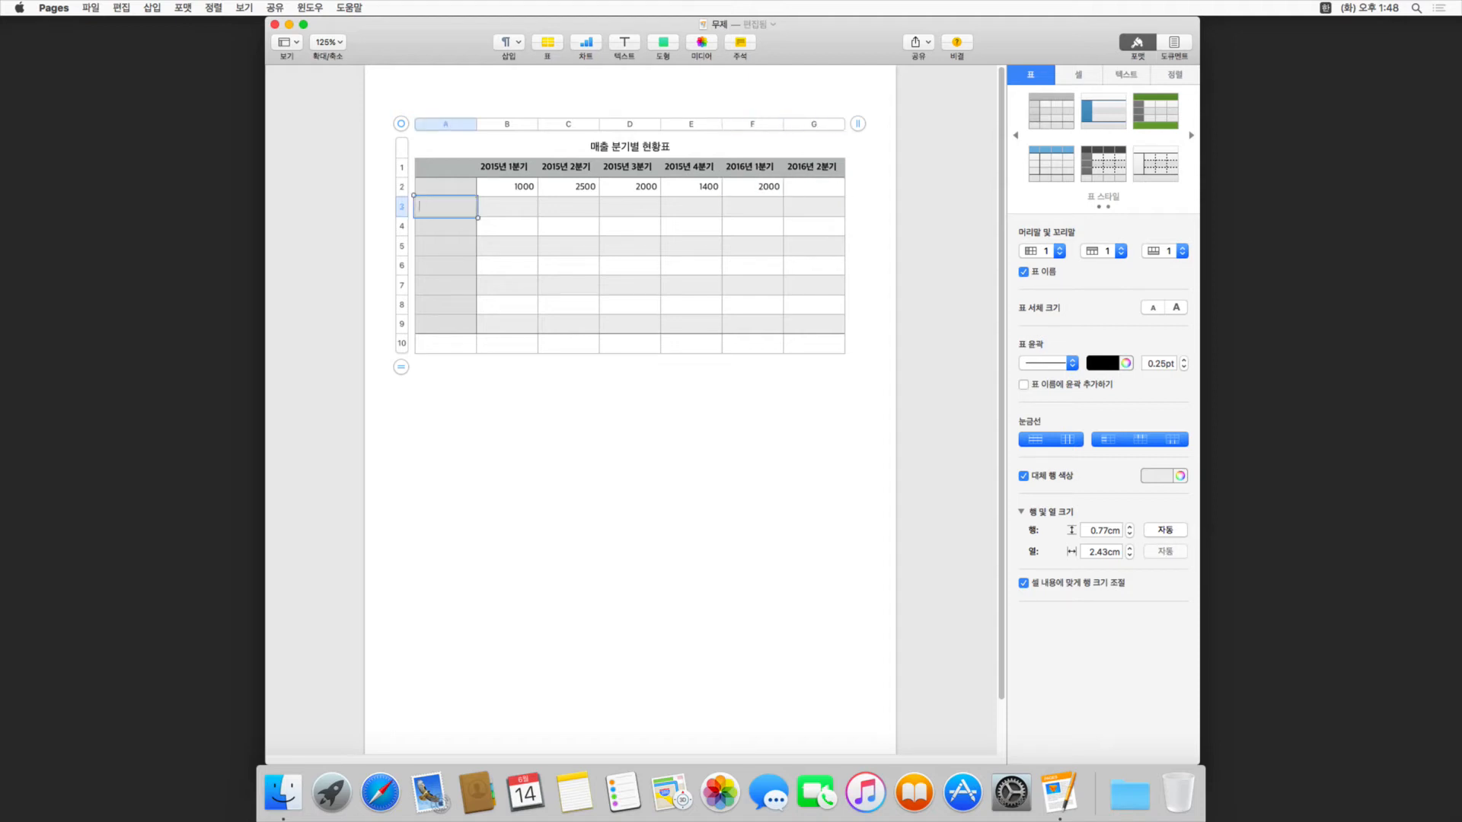
# Enter 1000 in the row 2 cell under 2016년 2분기.
pyautogui.press('Up')
pyautogui.press('Right')
pyautogui.press('Right')
pyautogui.press('Right')
pyautogui.press('Right')
pyautogui.press('Right')
pyautogui.press('Right')
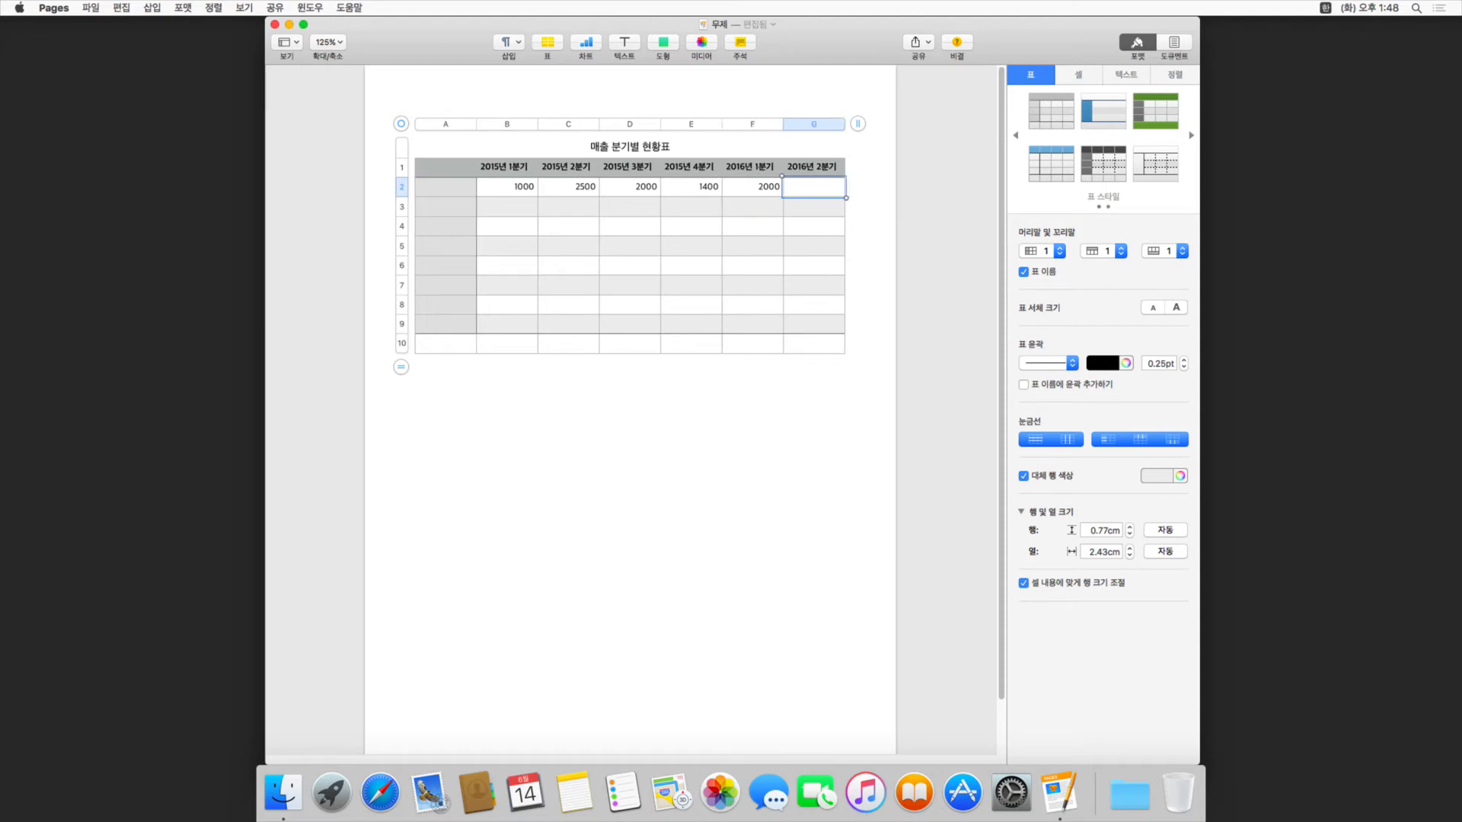
pyautogui.write('1000')
pyautogui.press('Tab')
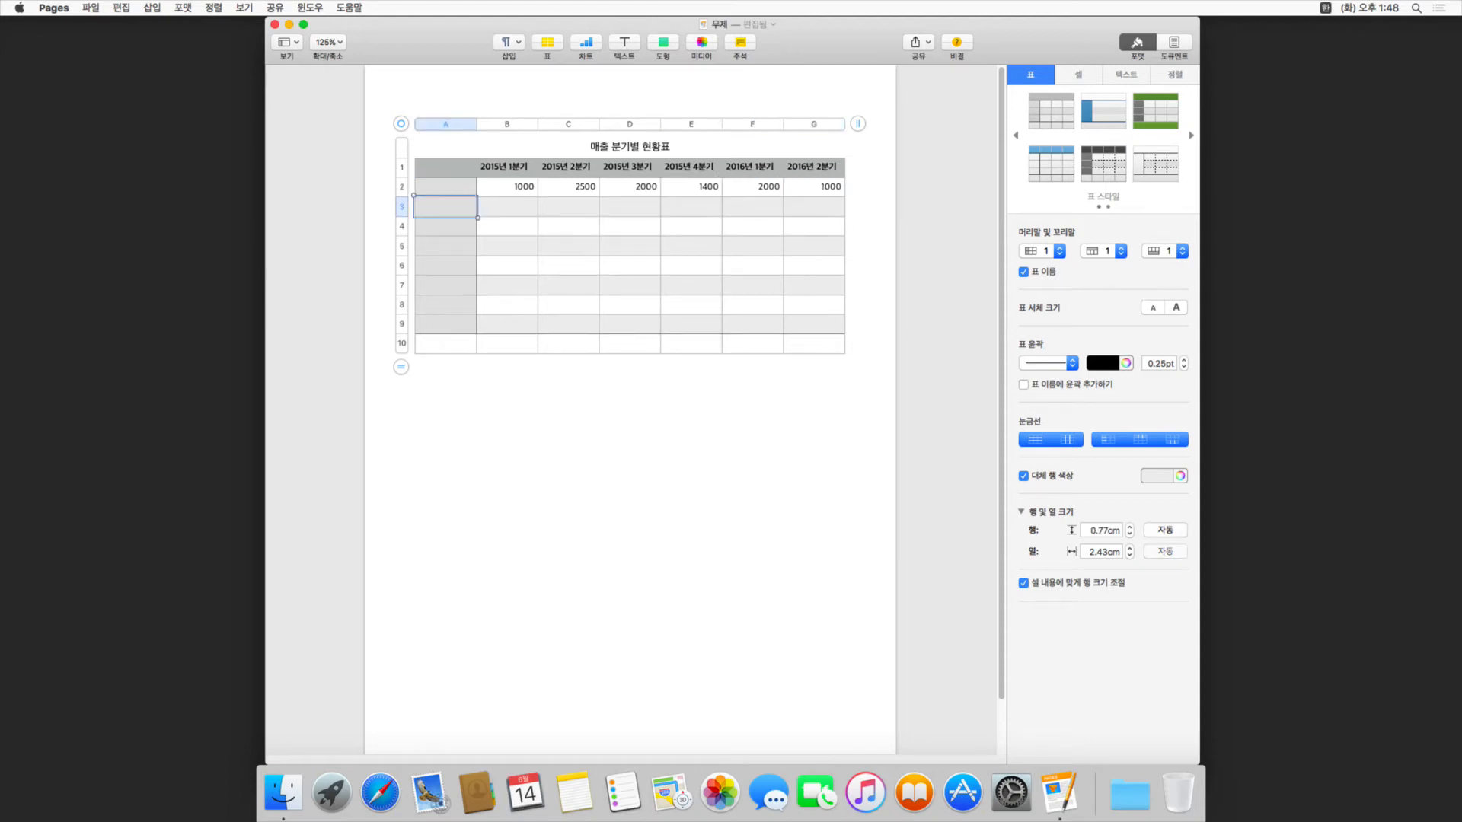
# Move the cell selection to B2, the first value under 2015년 1분기.
pyautogui.press('Down')
pyautogui.press('Right')
pyautogui.press('Up')
pyautogui.press('Up')
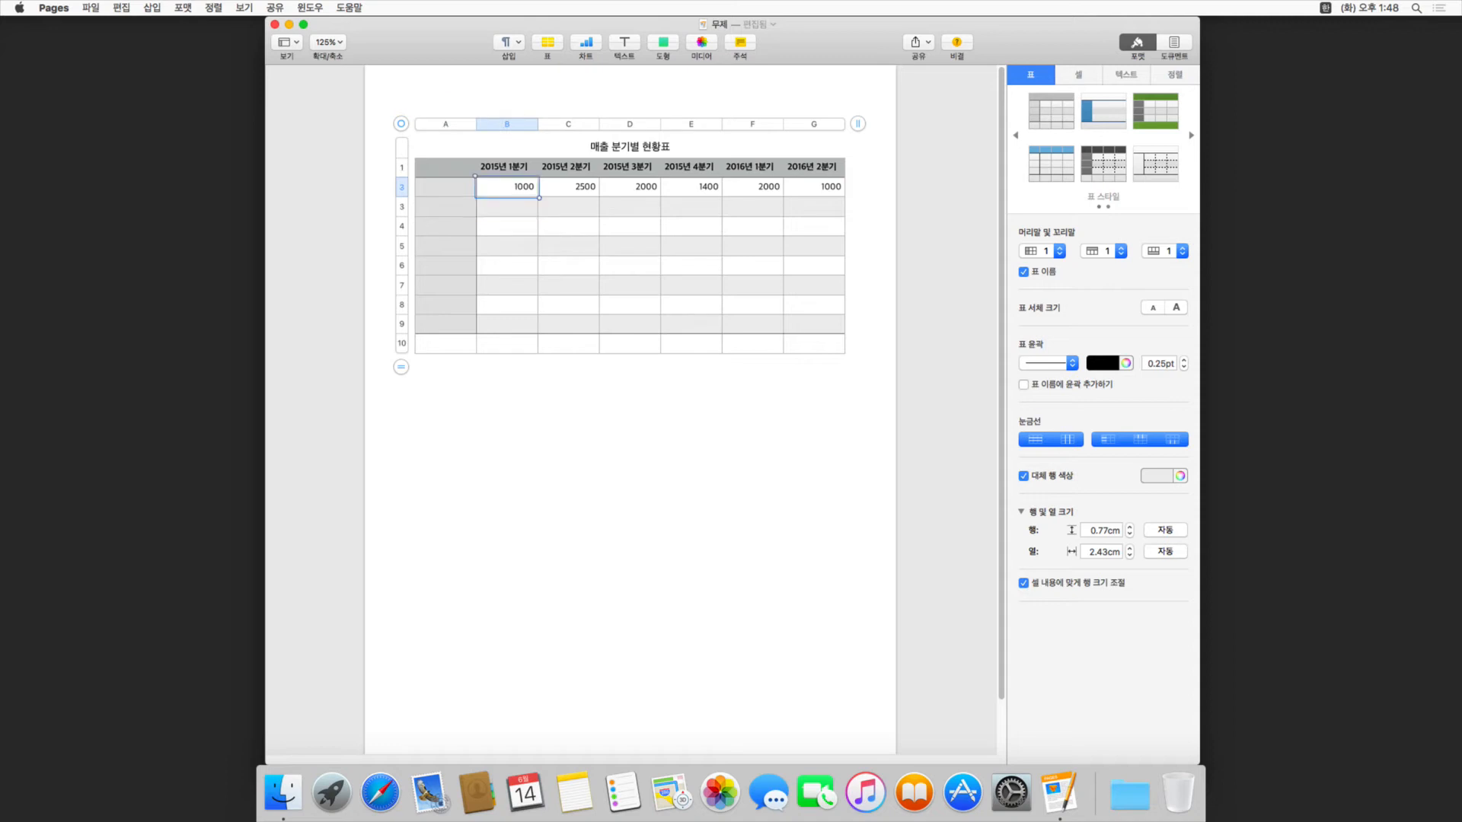
# Enlarge the table's font several sizes, then reduce it until the quarter headings wrap onto two lines.
pyautogui.click(1174, 308)
pyautogui.click(1174, 309)
pyautogui.click(1174, 308)
pyautogui.click(1174, 308)
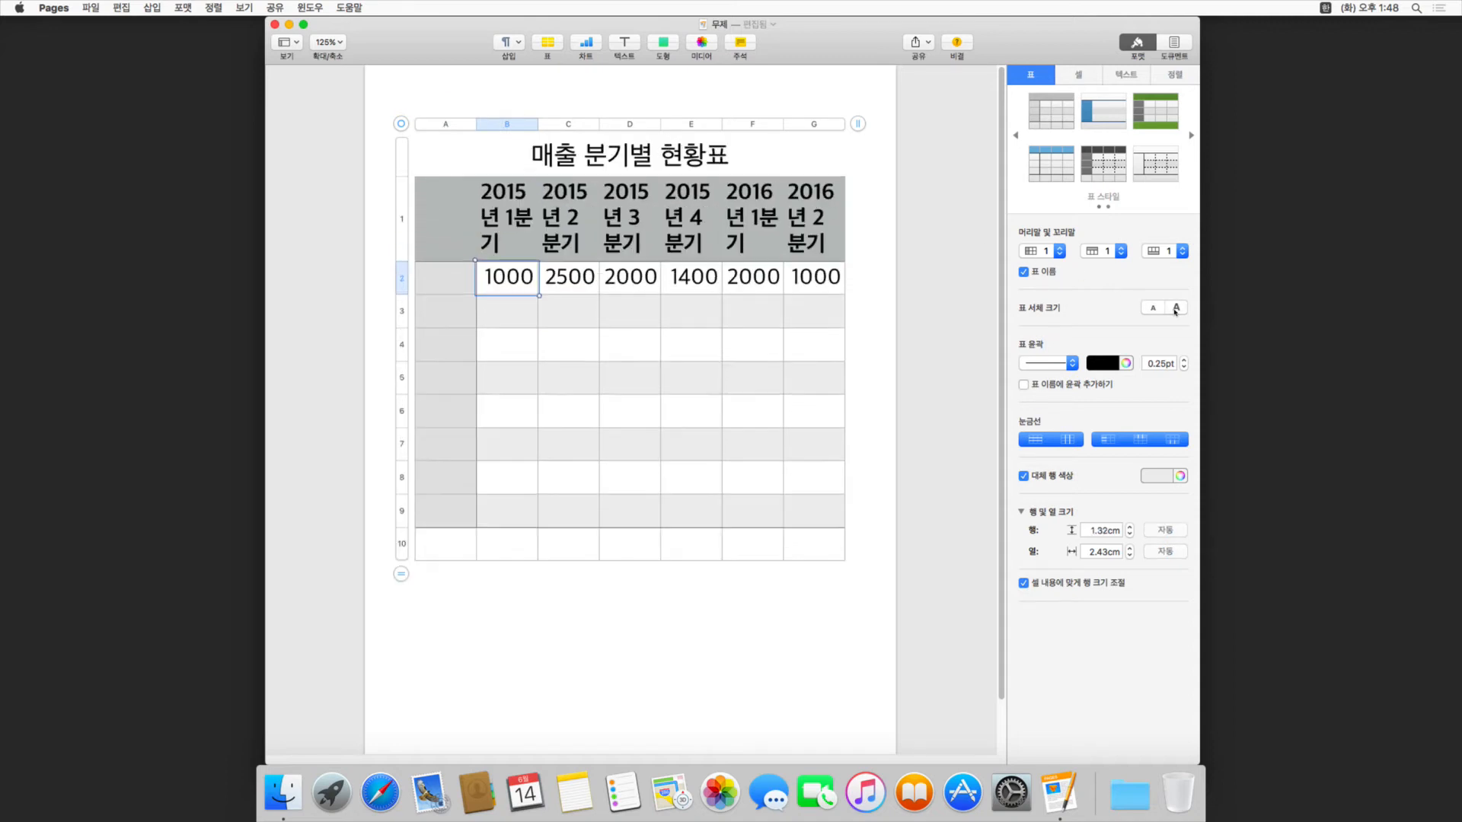
pyautogui.click(1174, 308)
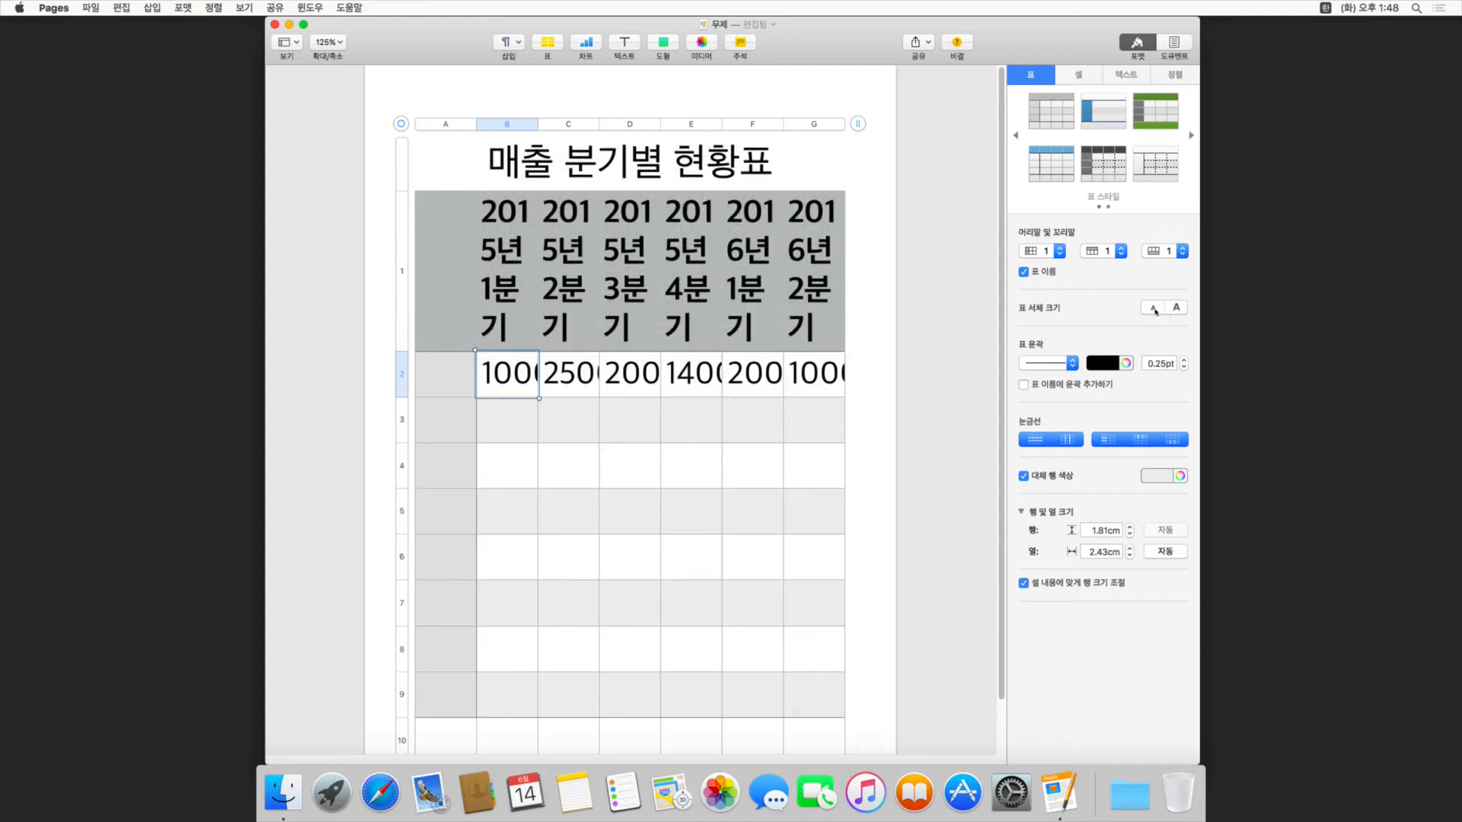
pyautogui.click(1152, 308)
pyautogui.click(1152, 309)
pyautogui.click(1152, 308)
pyautogui.click(1161, 308)
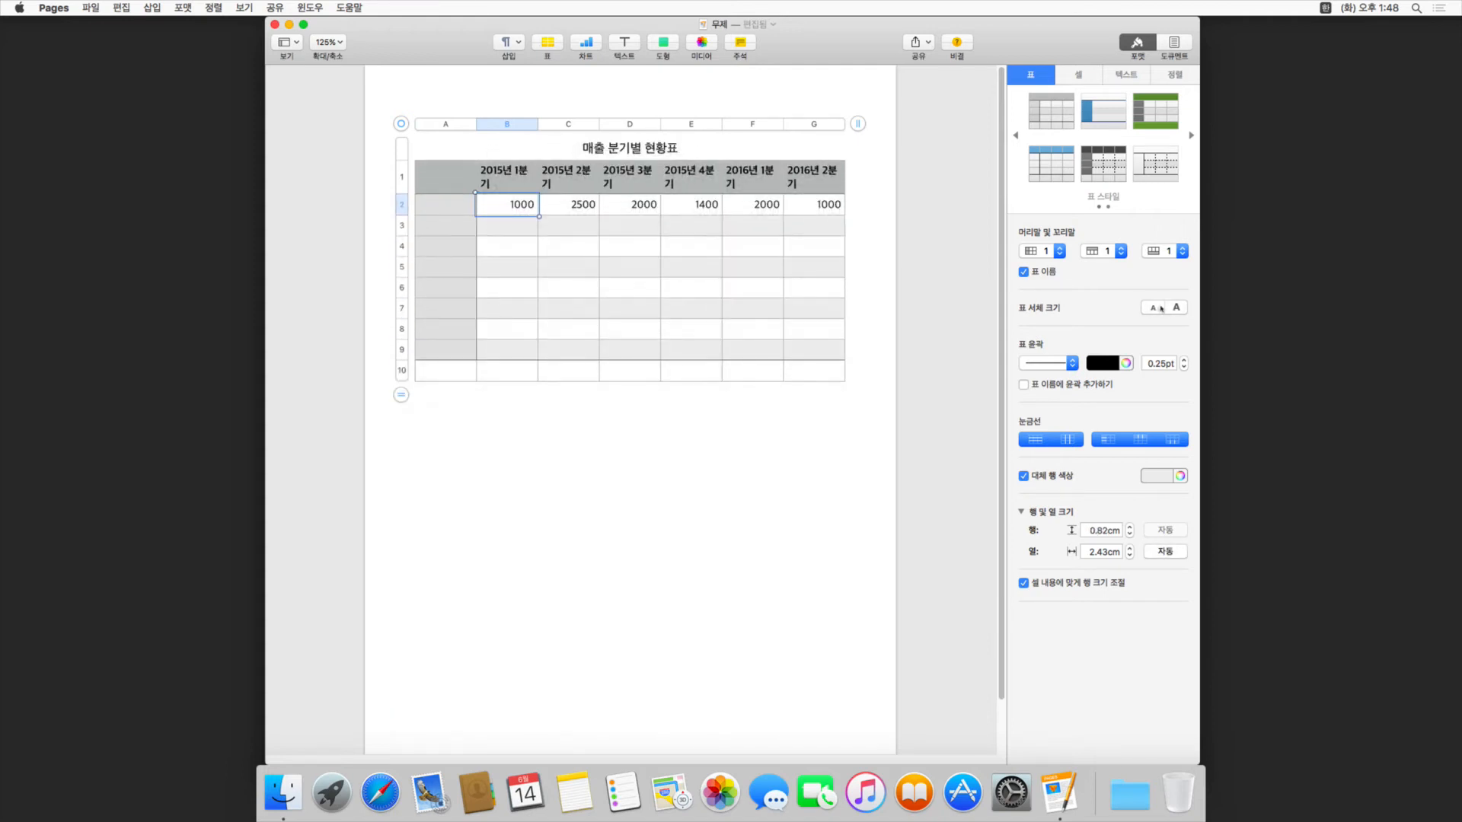
pyautogui.click(1176, 309)
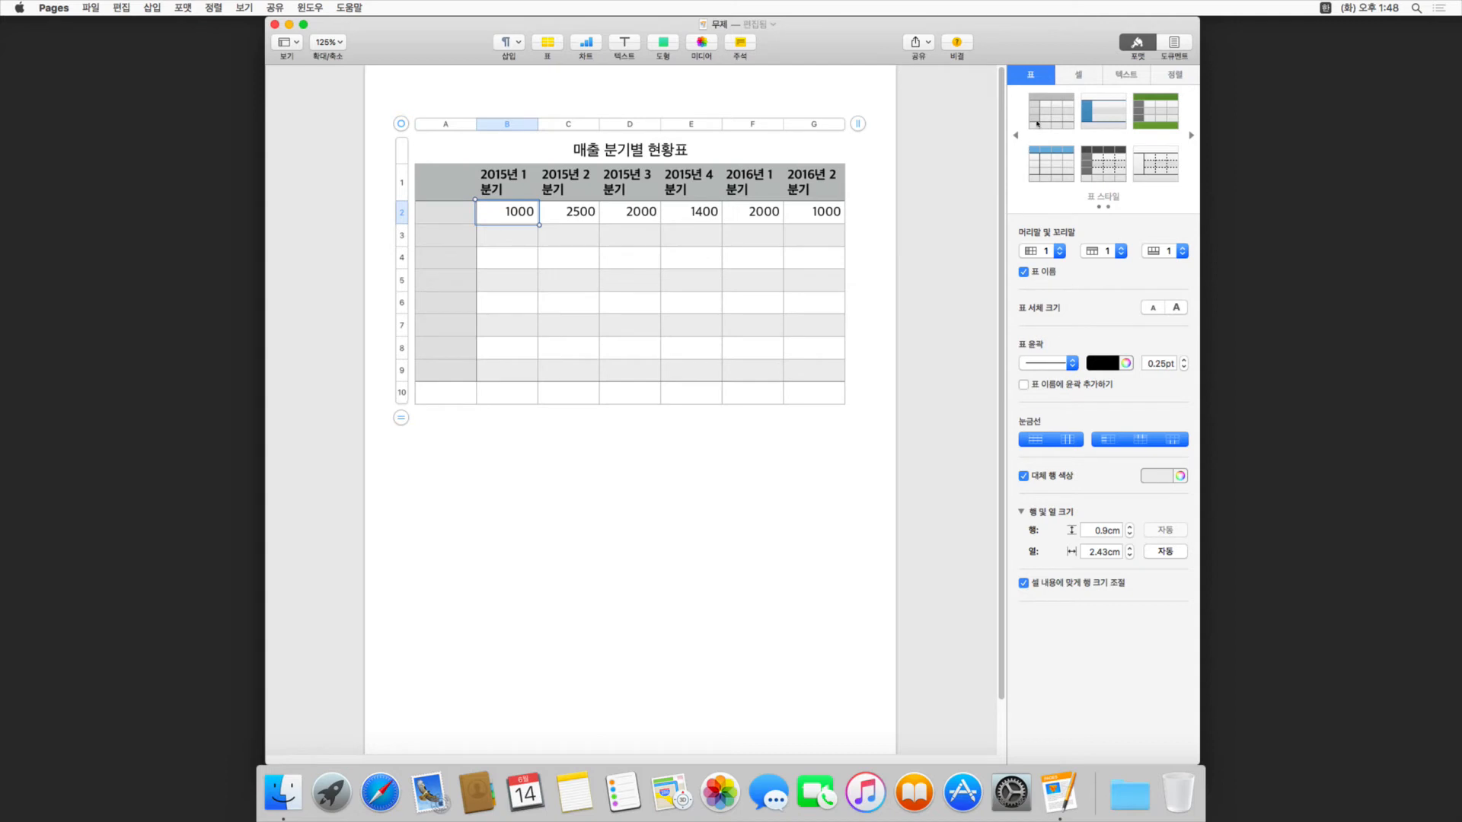
# Change the table outline to a dotted line with a thickness of 4 pt.
pyautogui.click(1068, 366)
pyautogui.click(1056, 391)
pyautogui.click(1184, 360)
pyautogui.click(1184, 360)
pyautogui.click(1183, 360)
pyautogui.click(1184, 360)
pyautogui.click(1184, 360)
pyautogui.click(1184, 360)
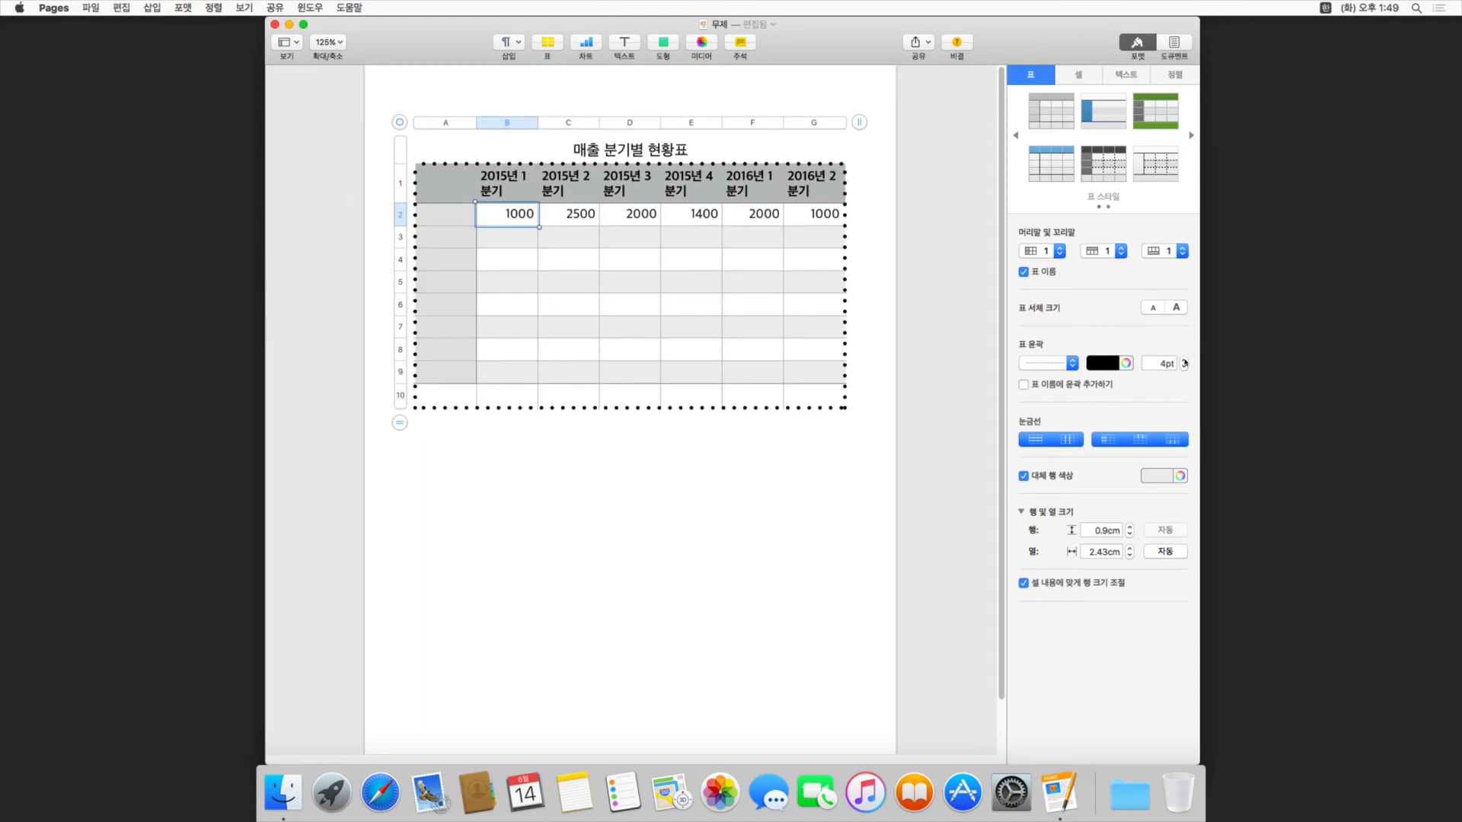
# Lower the table outline's thickness to 0.75 pt, then raise it back to 4 pt.
pyautogui.click(1184, 366)
pyautogui.click(1184, 366)
pyautogui.click(1184, 367)
pyautogui.click(1184, 366)
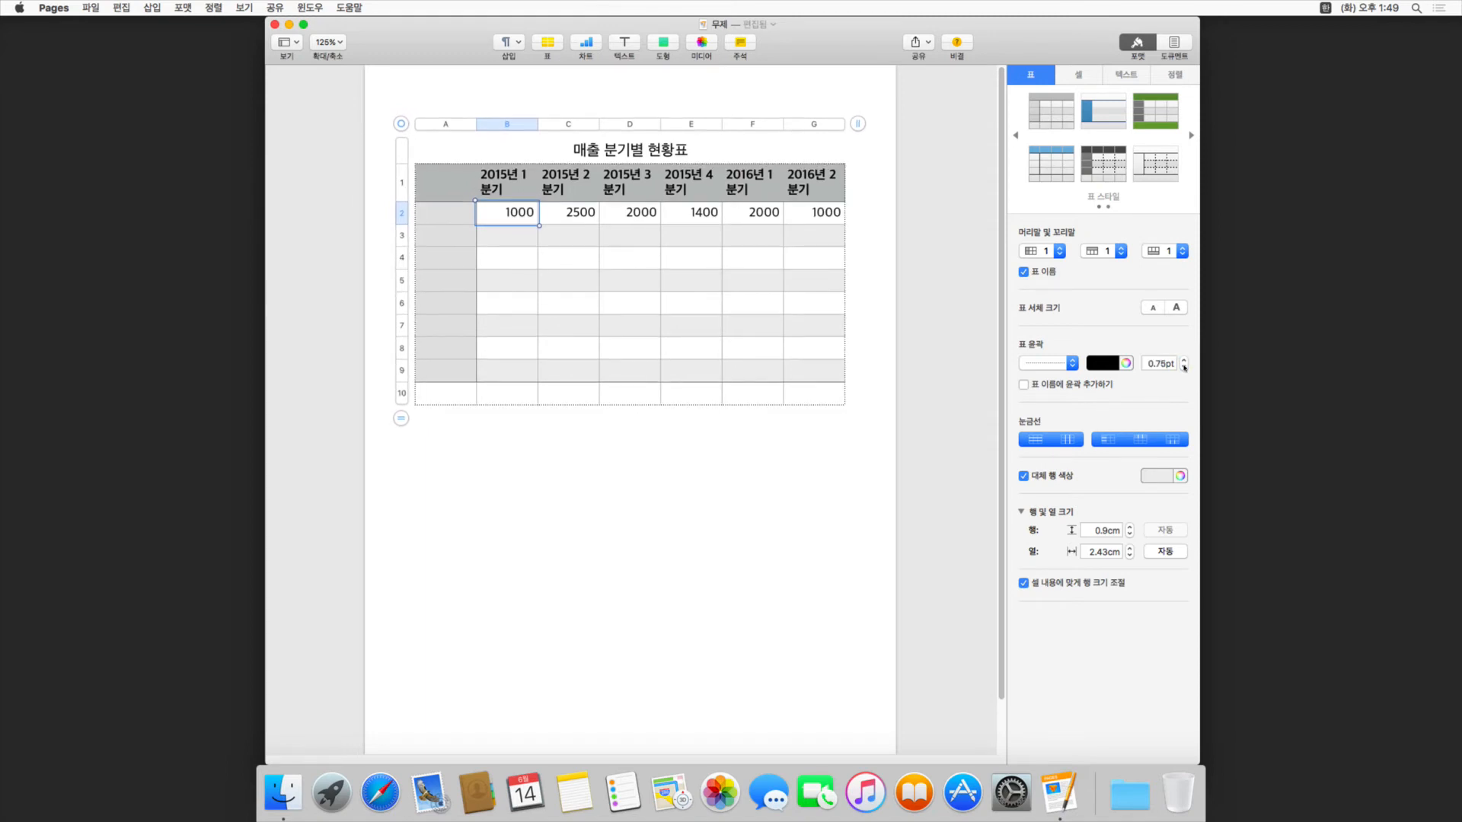
pyautogui.click(1183, 360)
pyautogui.click(1183, 360)
pyautogui.click(1184, 360)
pyautogui.click(1184, 360)
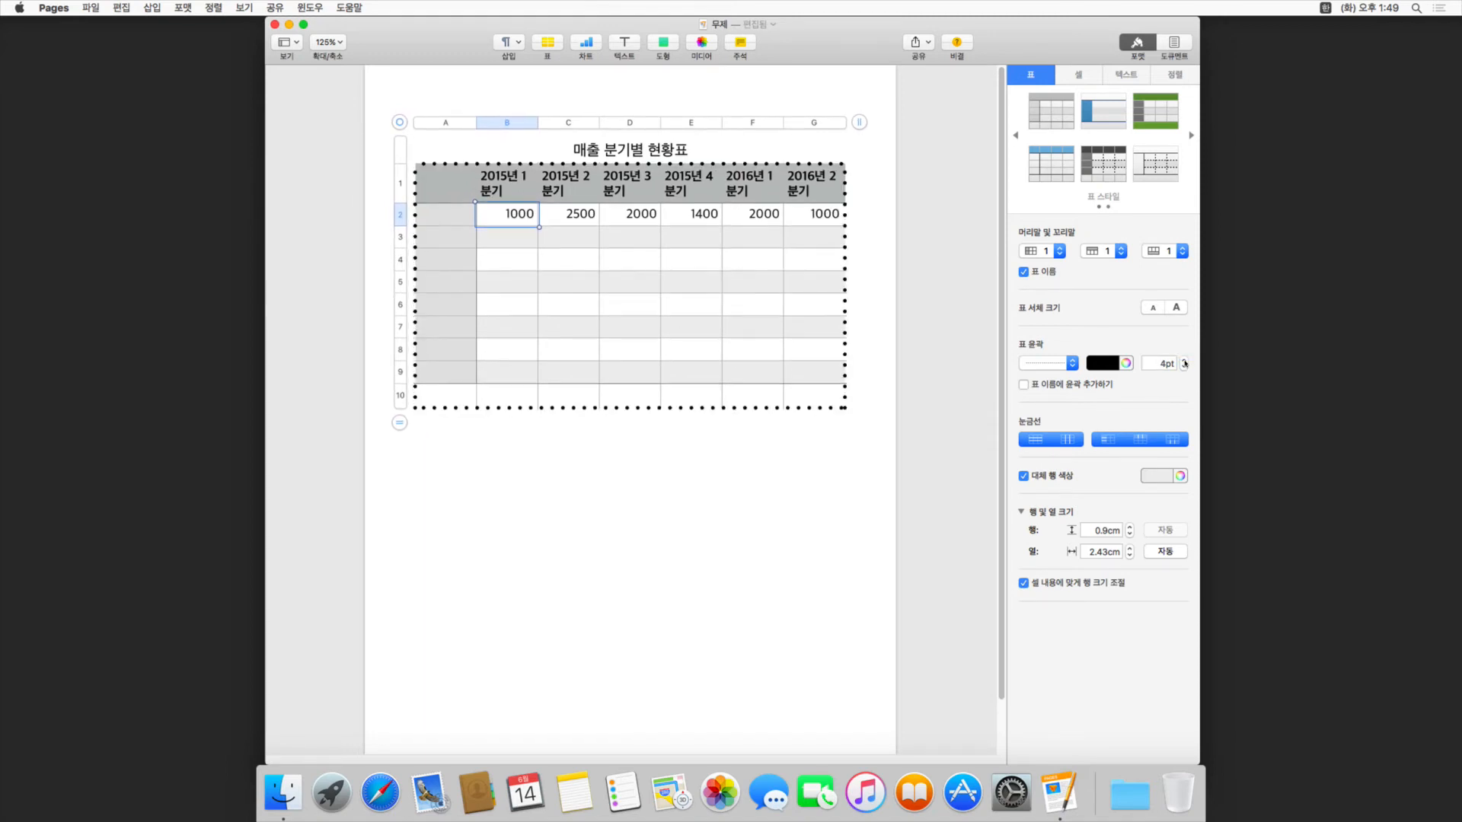
# Reset the table outline to the default table style (기본 표 스타일).
pyautogui.click(1058, 386)
pyautogui.click(1058, 386)
pyautogui.click(1058, 387)
pyautogui.click(1058, 387)
pyautogui.click(1060, 365)
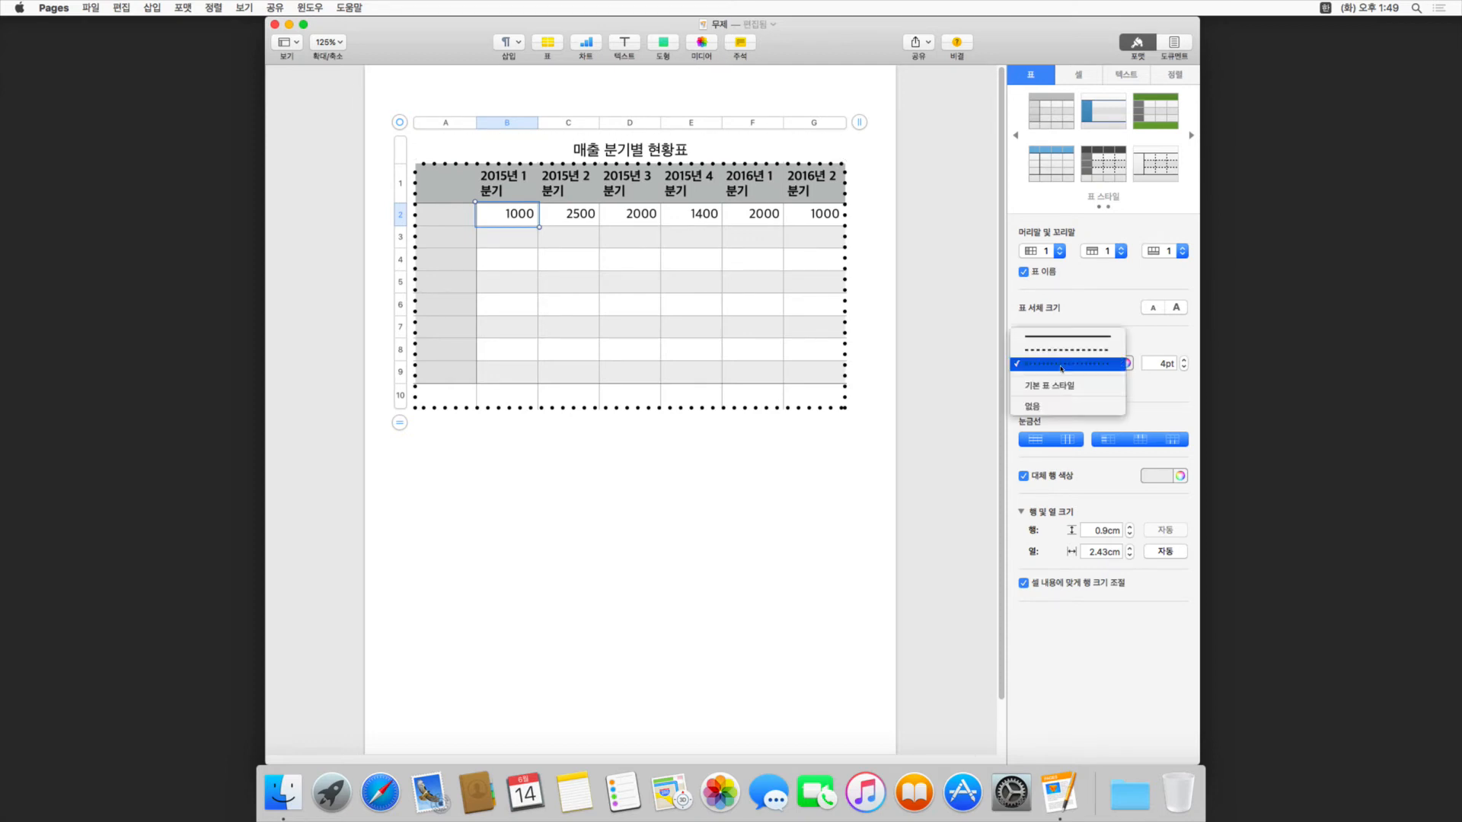
pyautogui.click(1060, 363)
pyautogui.click(1058, 364)
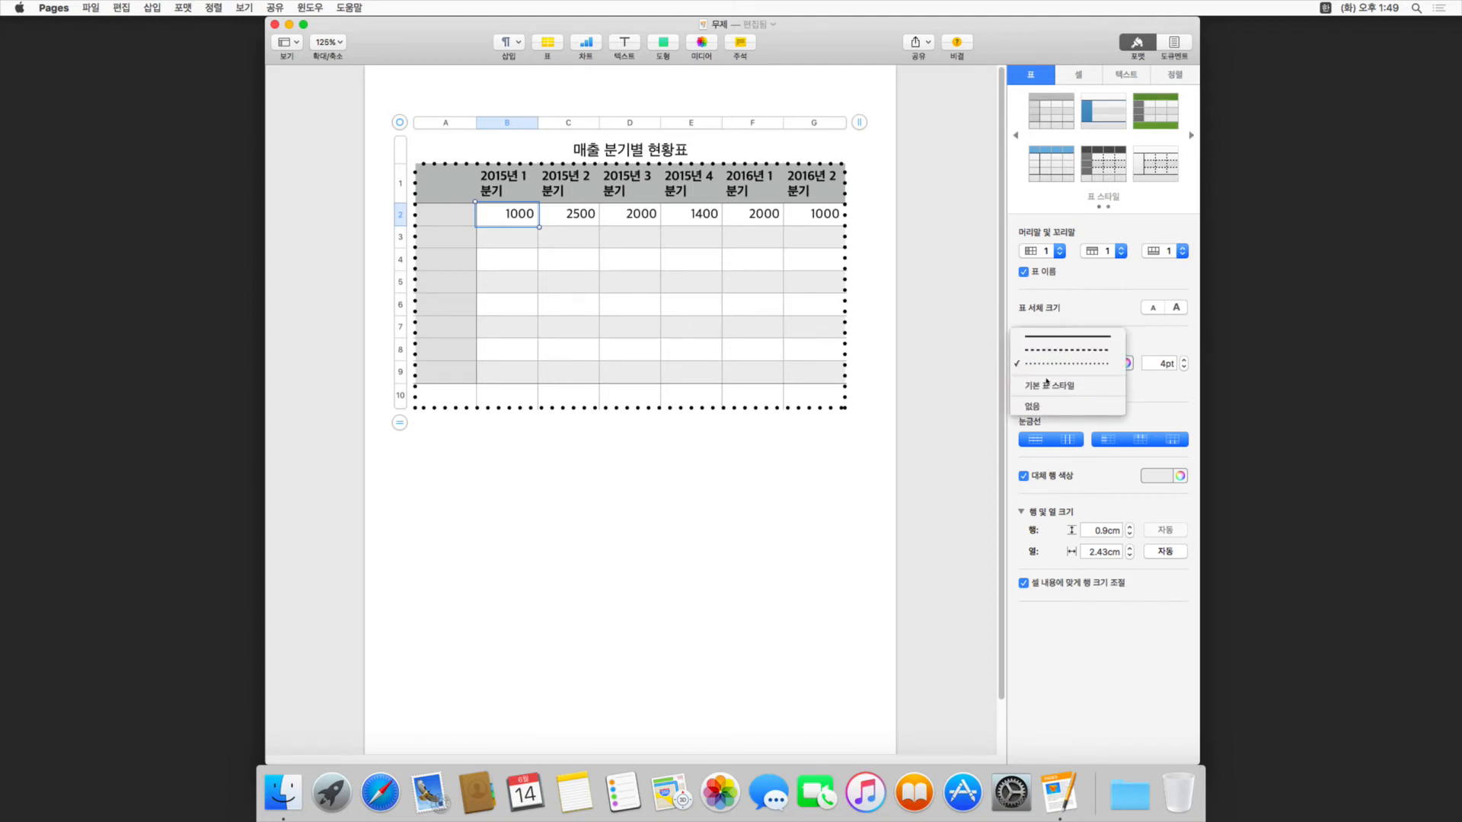
pyautogui.click(1045, 386)
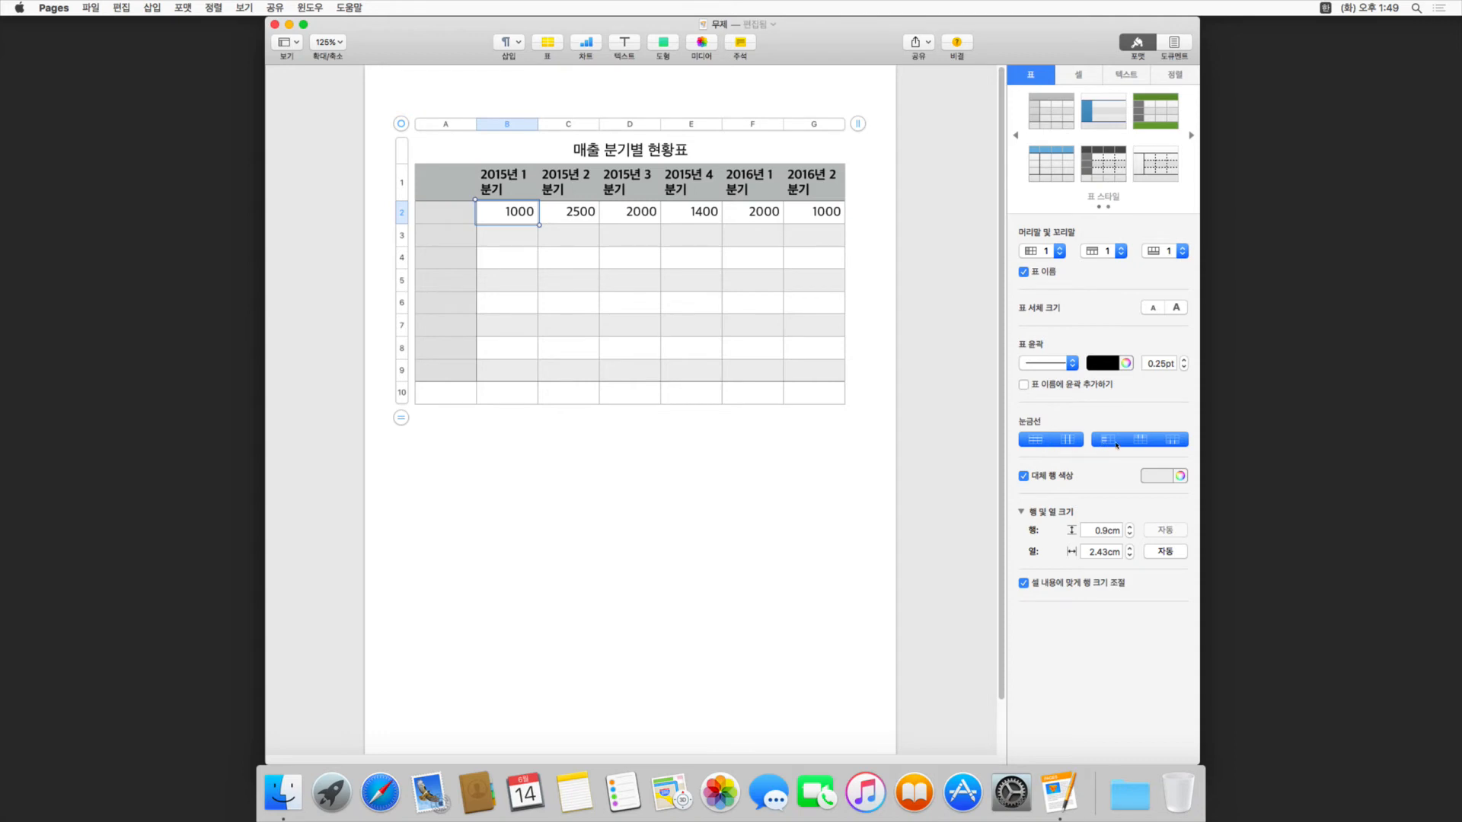
# Try the body row gridlines on and off, then turn off both the body row and body column gridlines.
pyautogui.click(1033, 440)
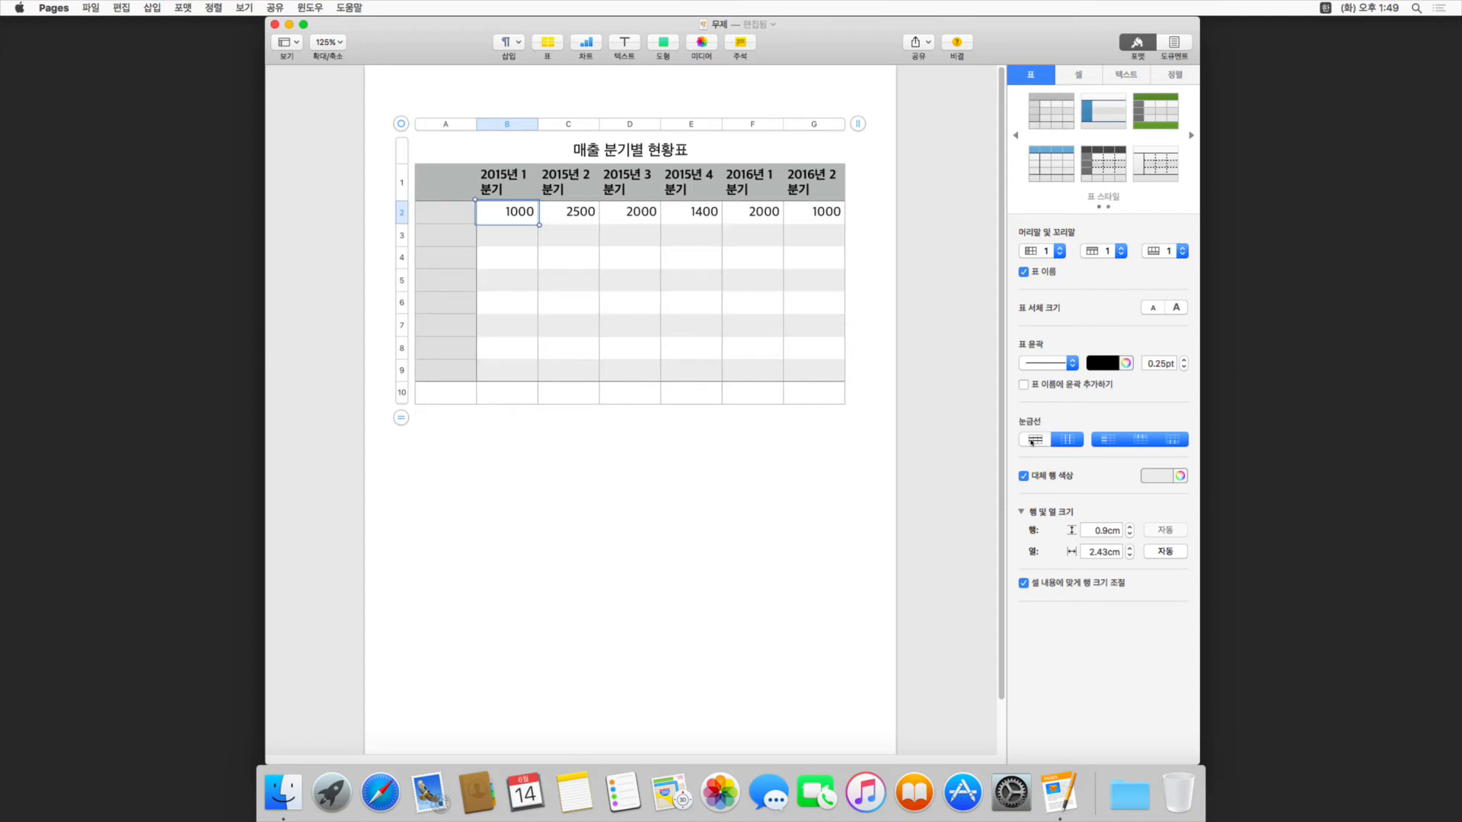
pyautogui.click(1039, 442)
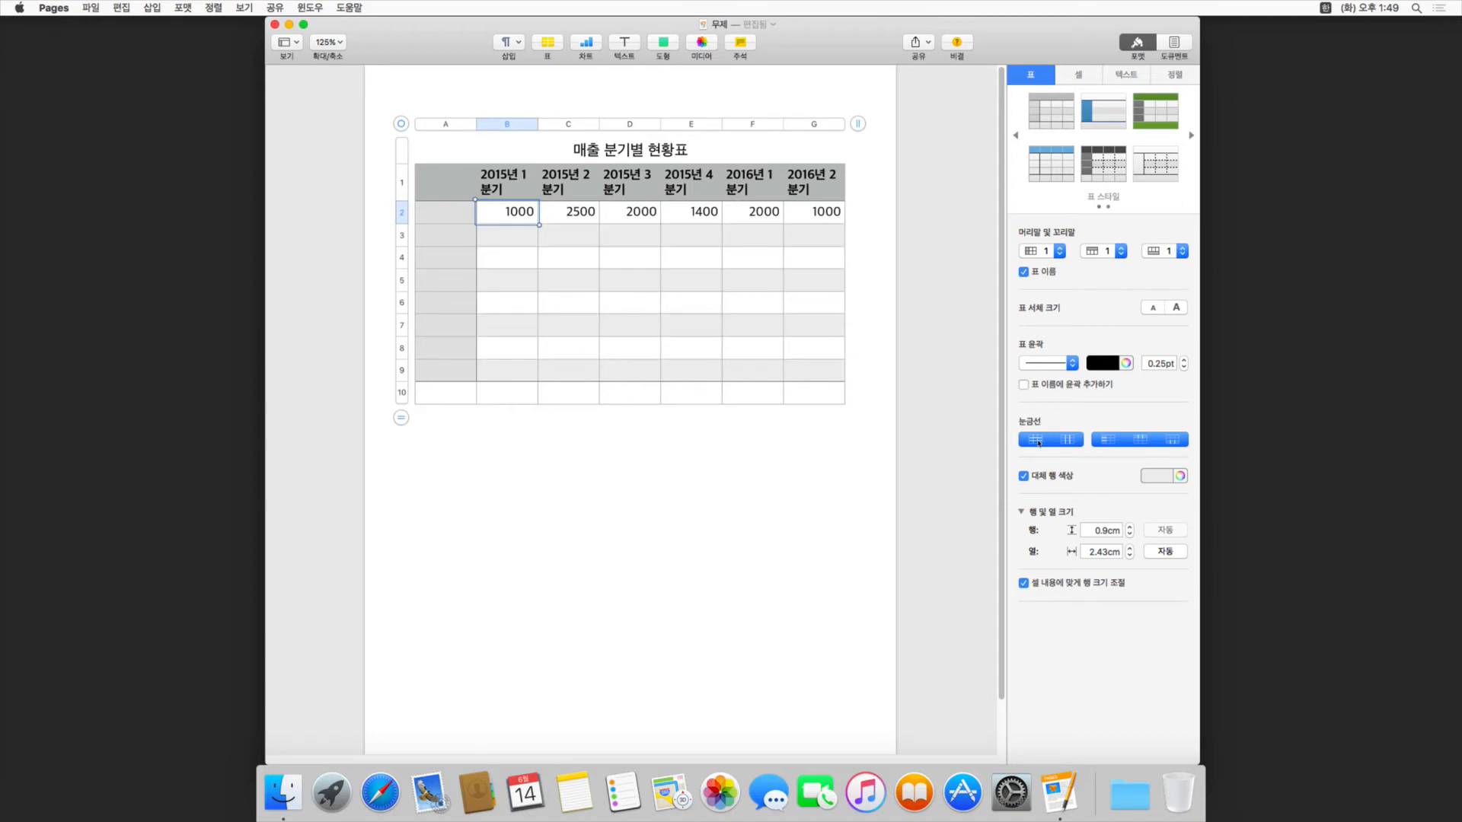
pyautogui.click(1039, 442)
pyautogui.click(1039, 442)
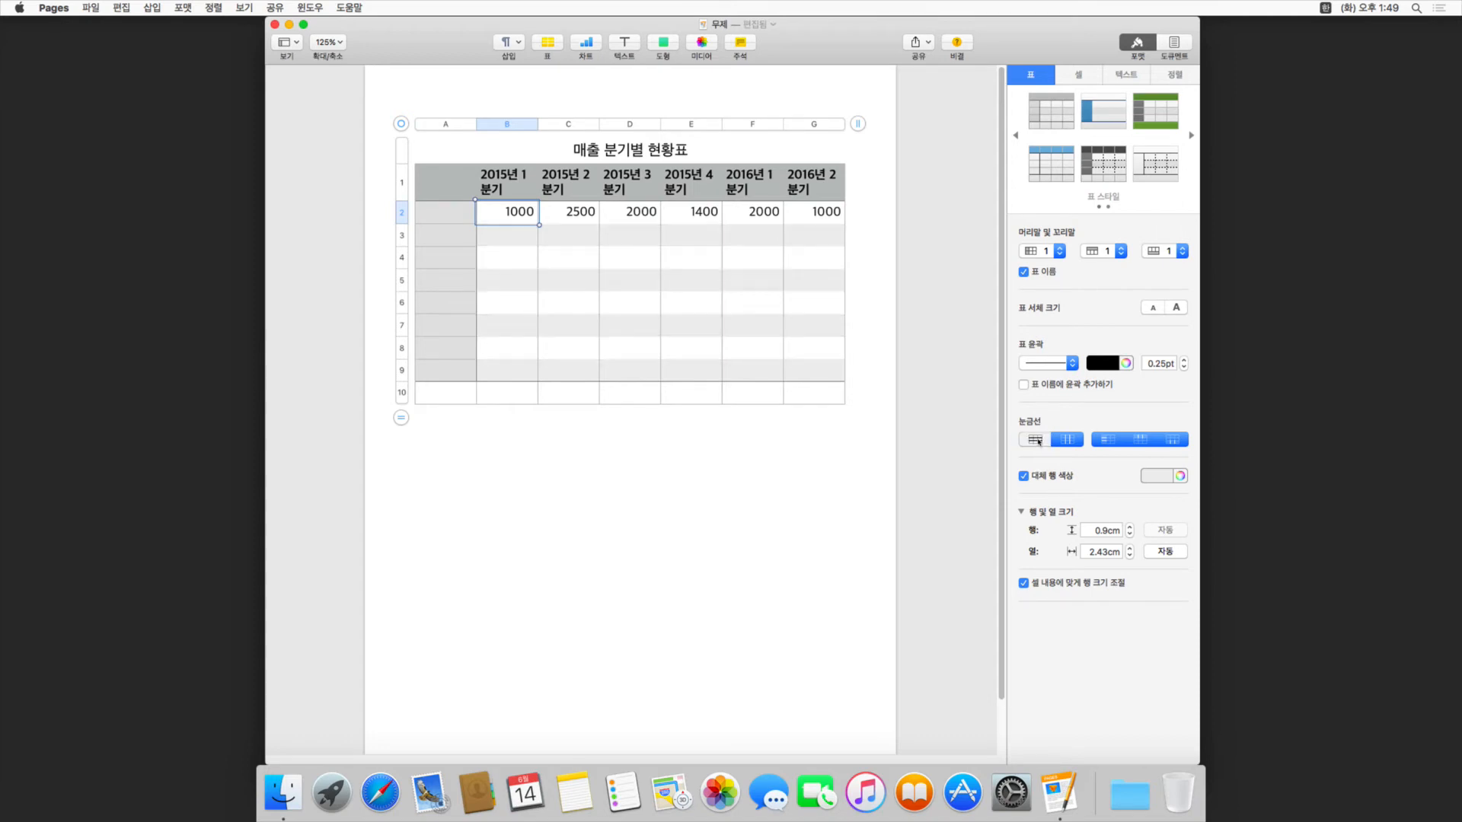
pyautogui.click(1039, 443)
pyautogui.click(1039, 443)
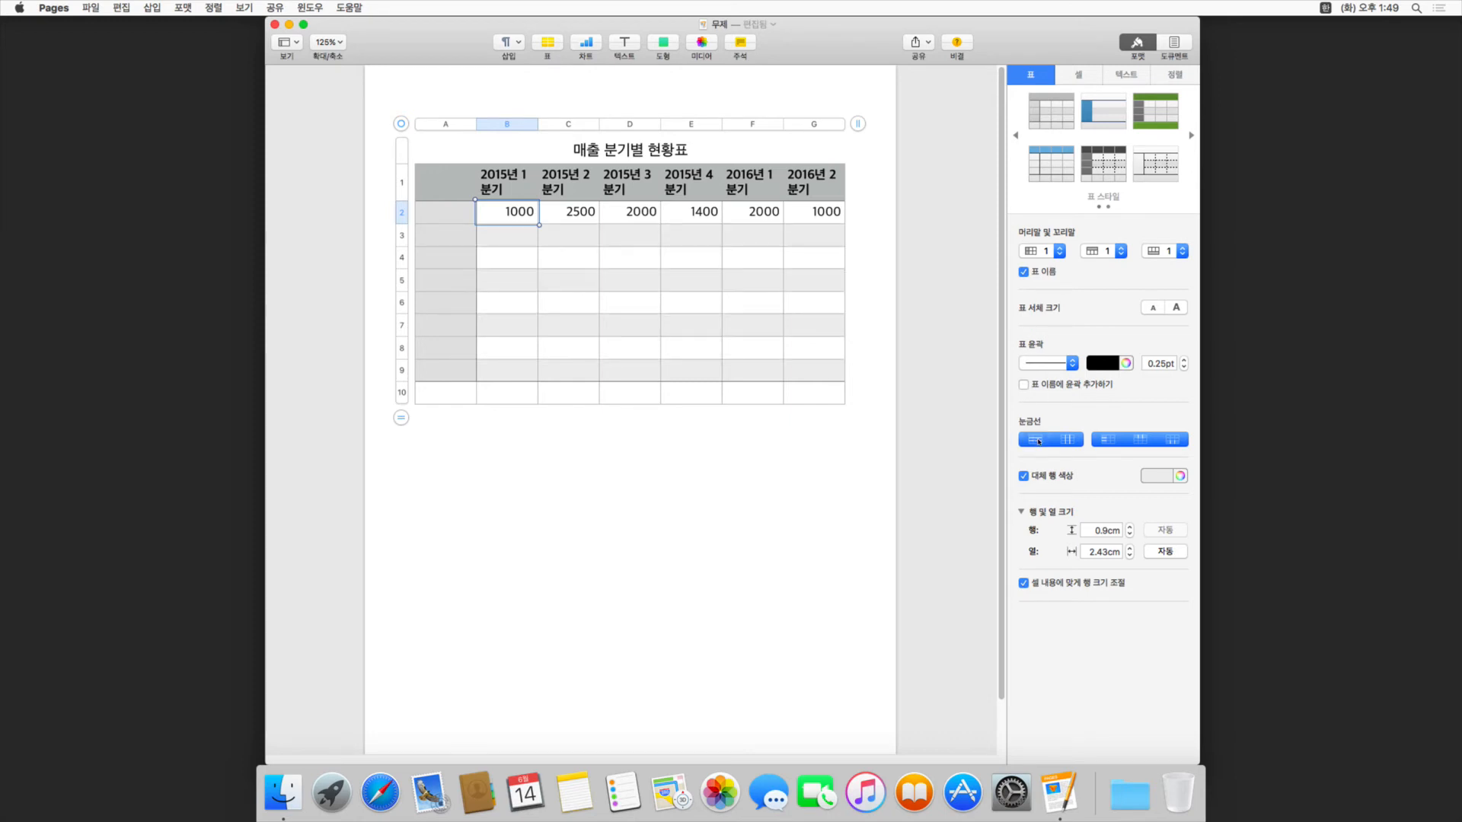
pyautogui.click(1039, 442)
pyautogui.click(1064, 443)
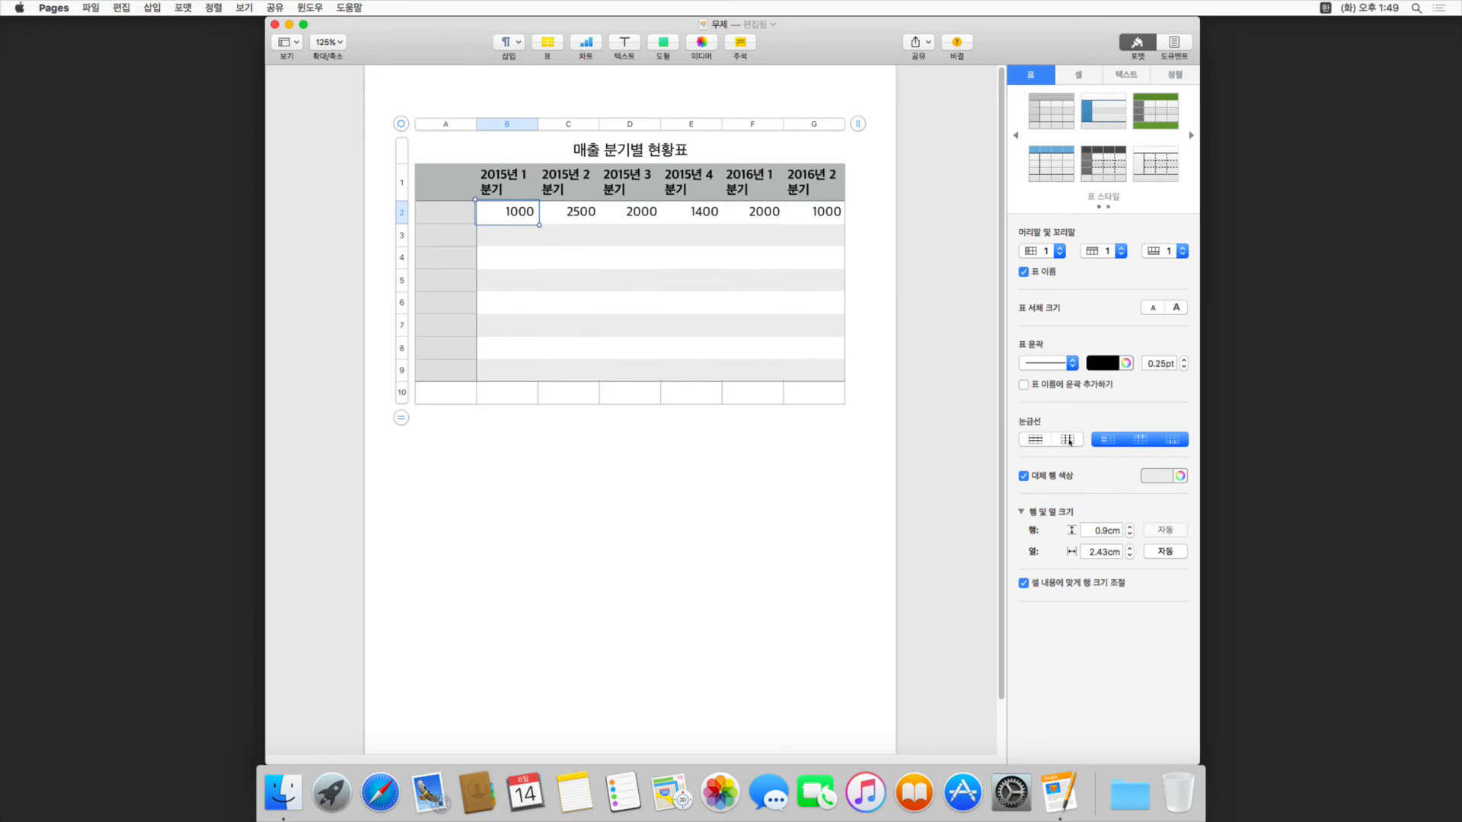
pyautogui.click(1069, 442)
pyautogui.click(1069, 442)
# Turn off the gridlines of the header column, header row and footer row.
pyautogui.click(1105, 441)
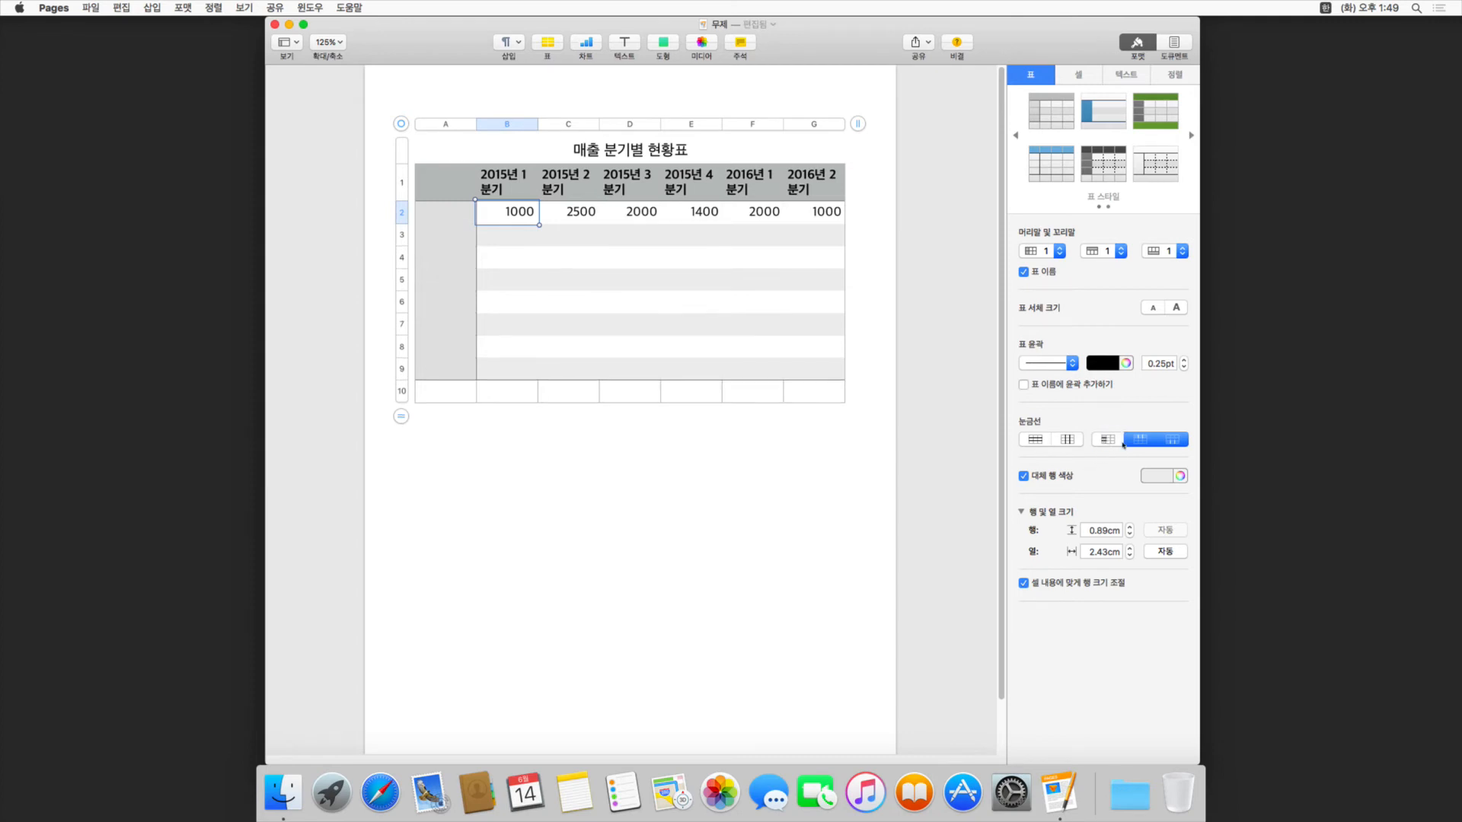
pyautogui.click(1137, 441)
pyautogui.click(1170, 441)
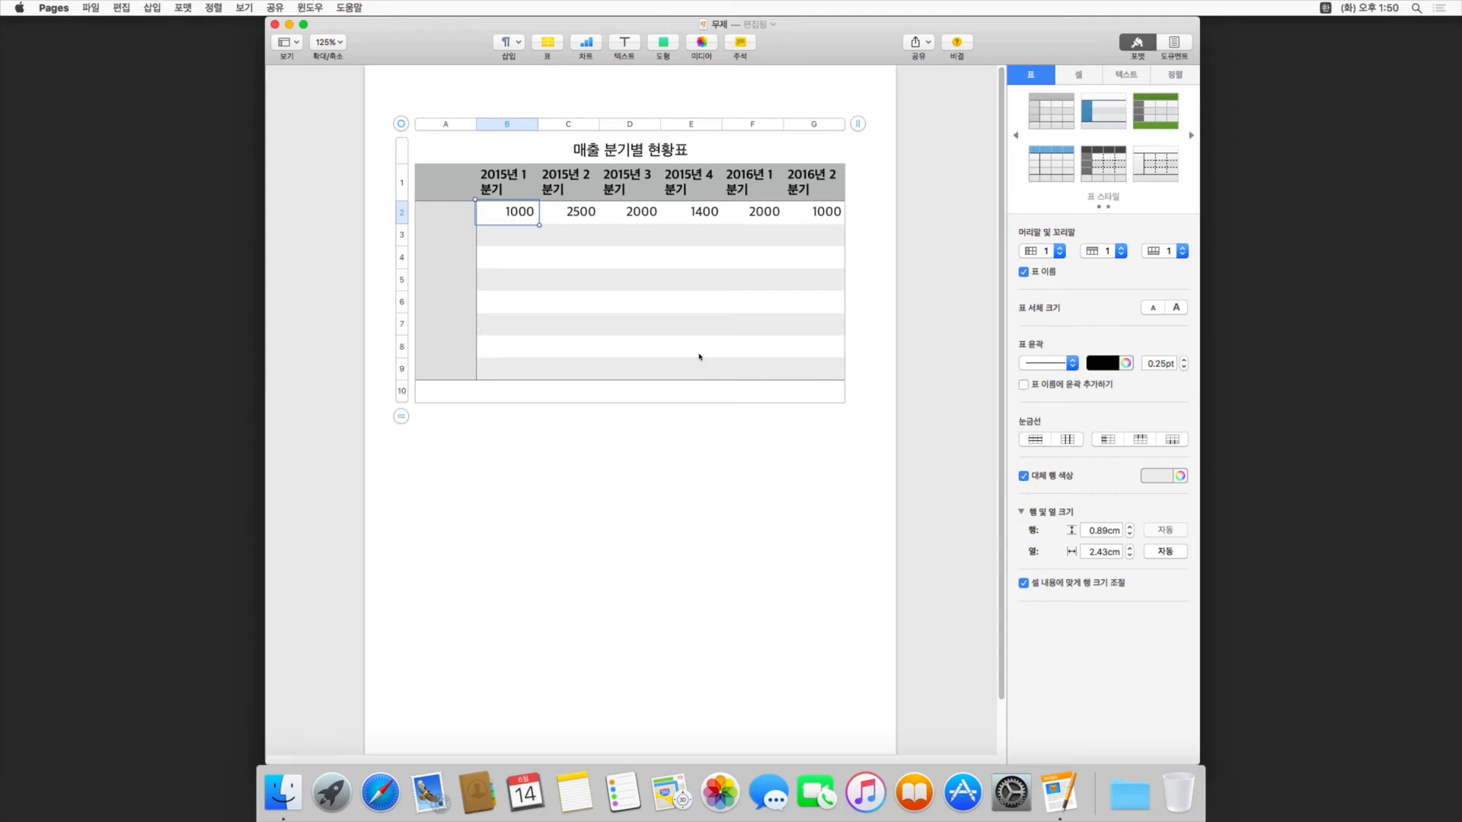
# Toggle the alternating row color off and on, then set it to dark gray.
pyautogui.click(508, 243)
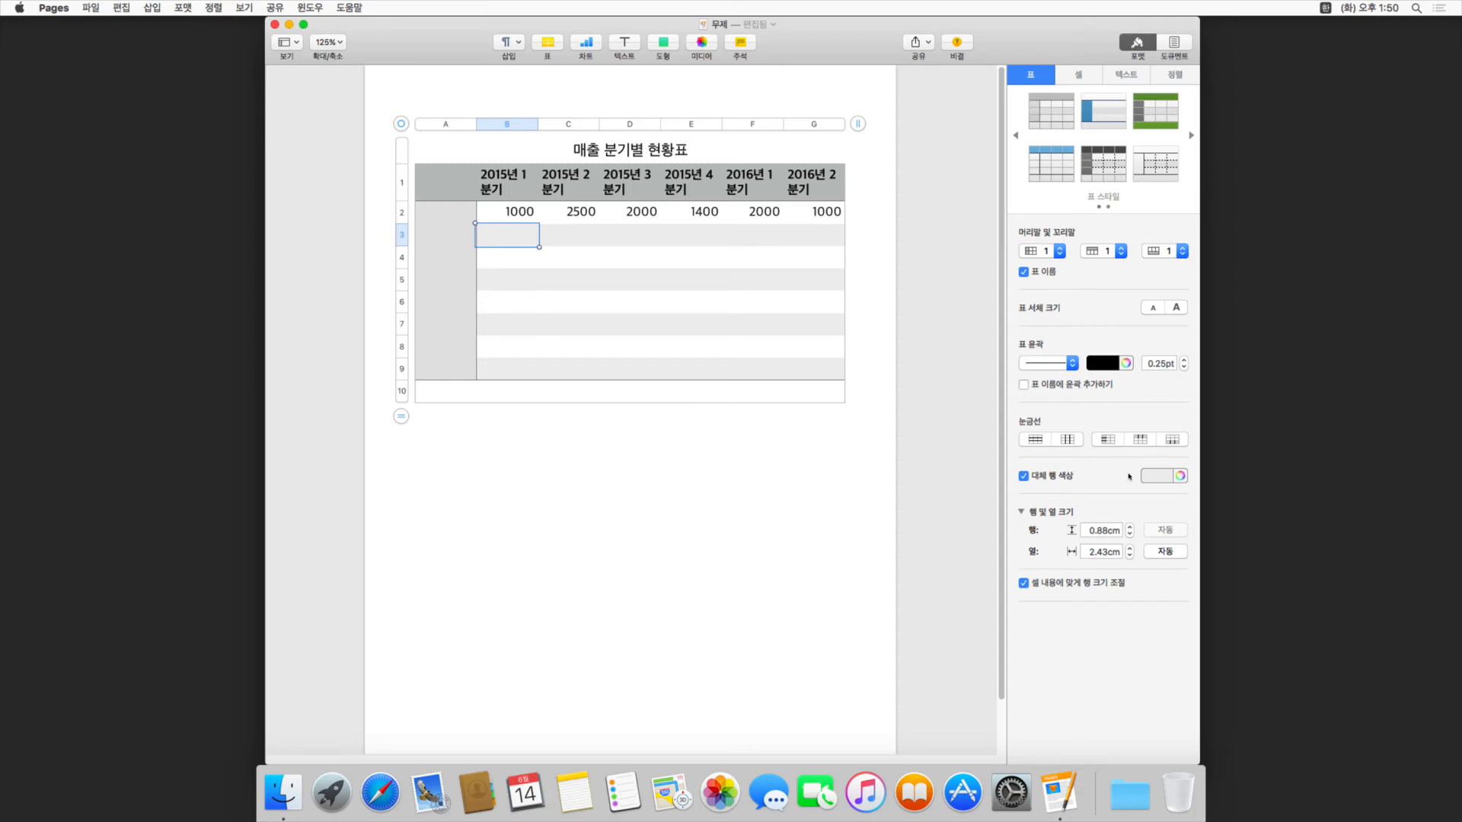
pyautogui.click(1023, 476)
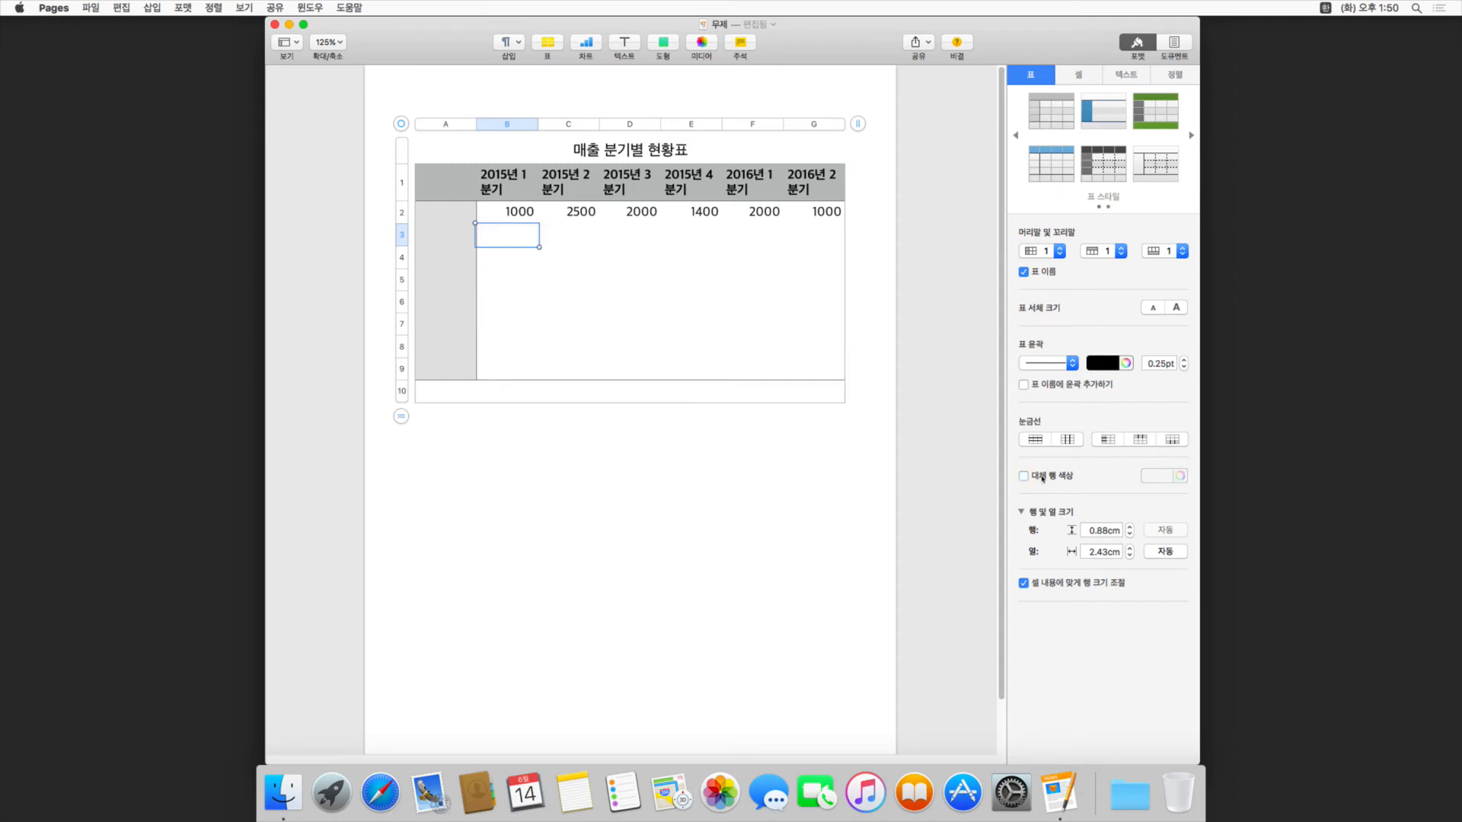
pyautogui.click(1042, 478)
pyautogui.click(1159, 481)
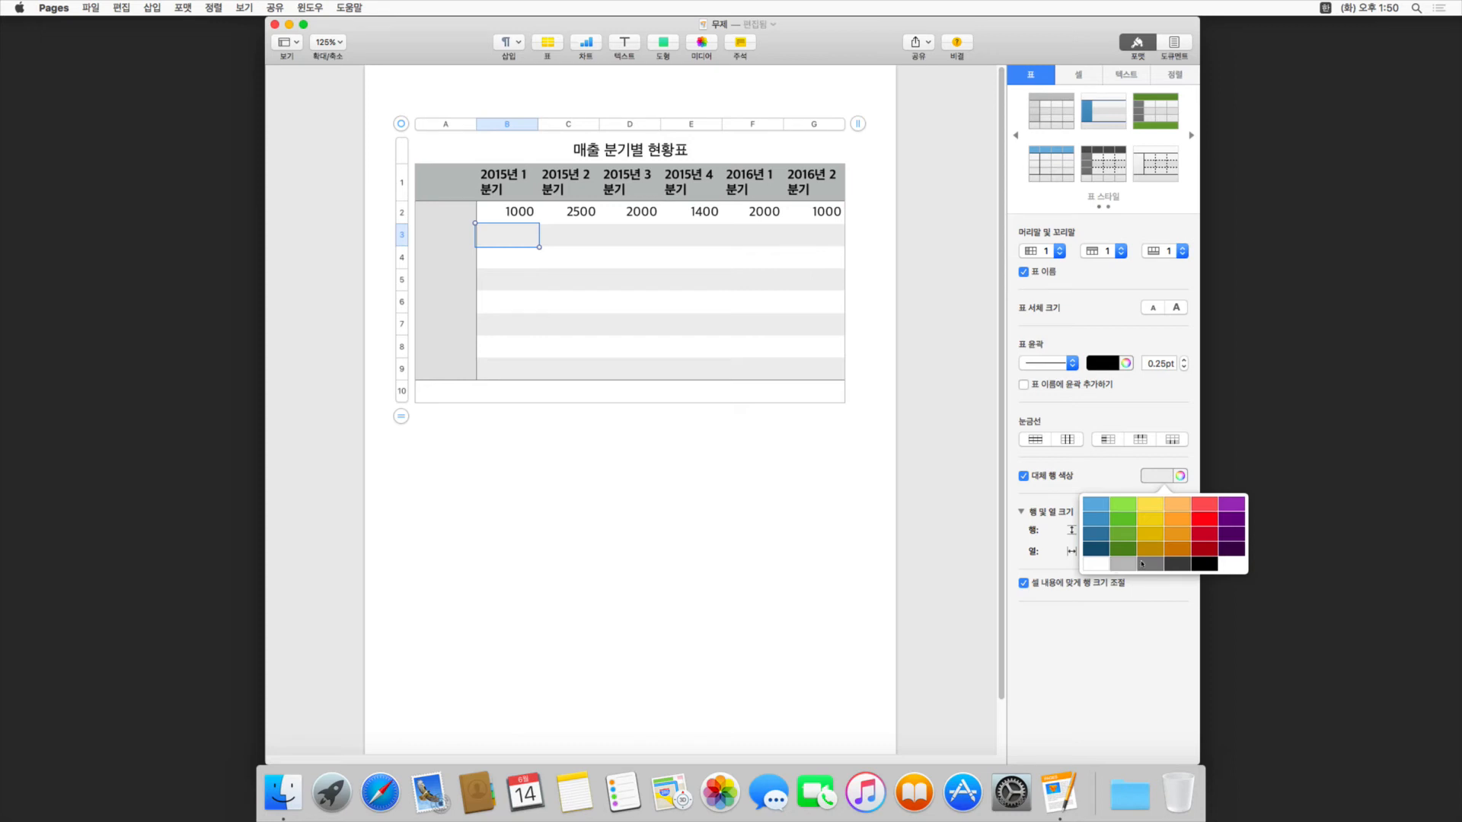
pyautogui.click(1141, 563)
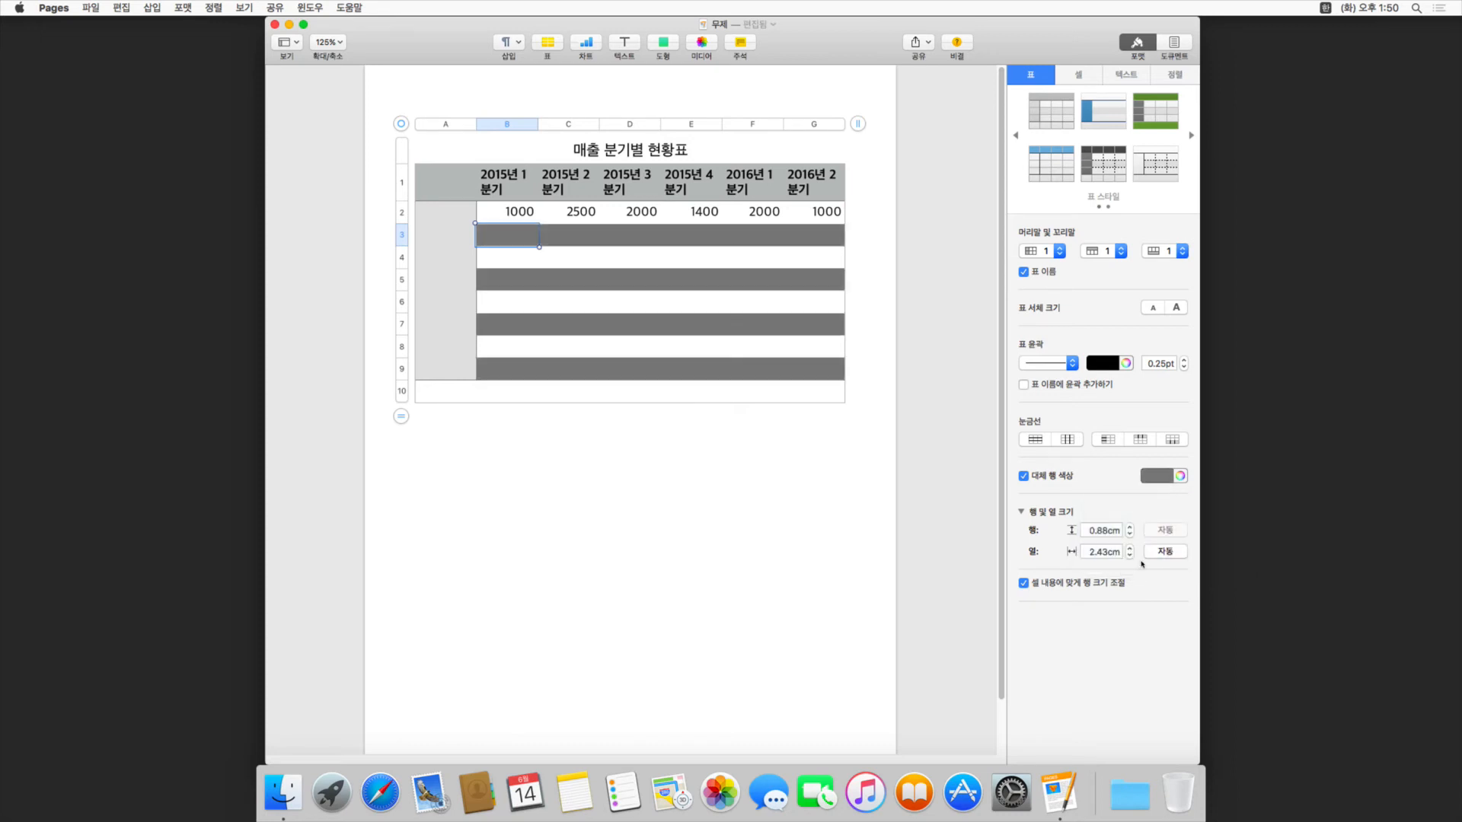
pyautogui.click(777, 289)
pyautogui.click(713, 356)
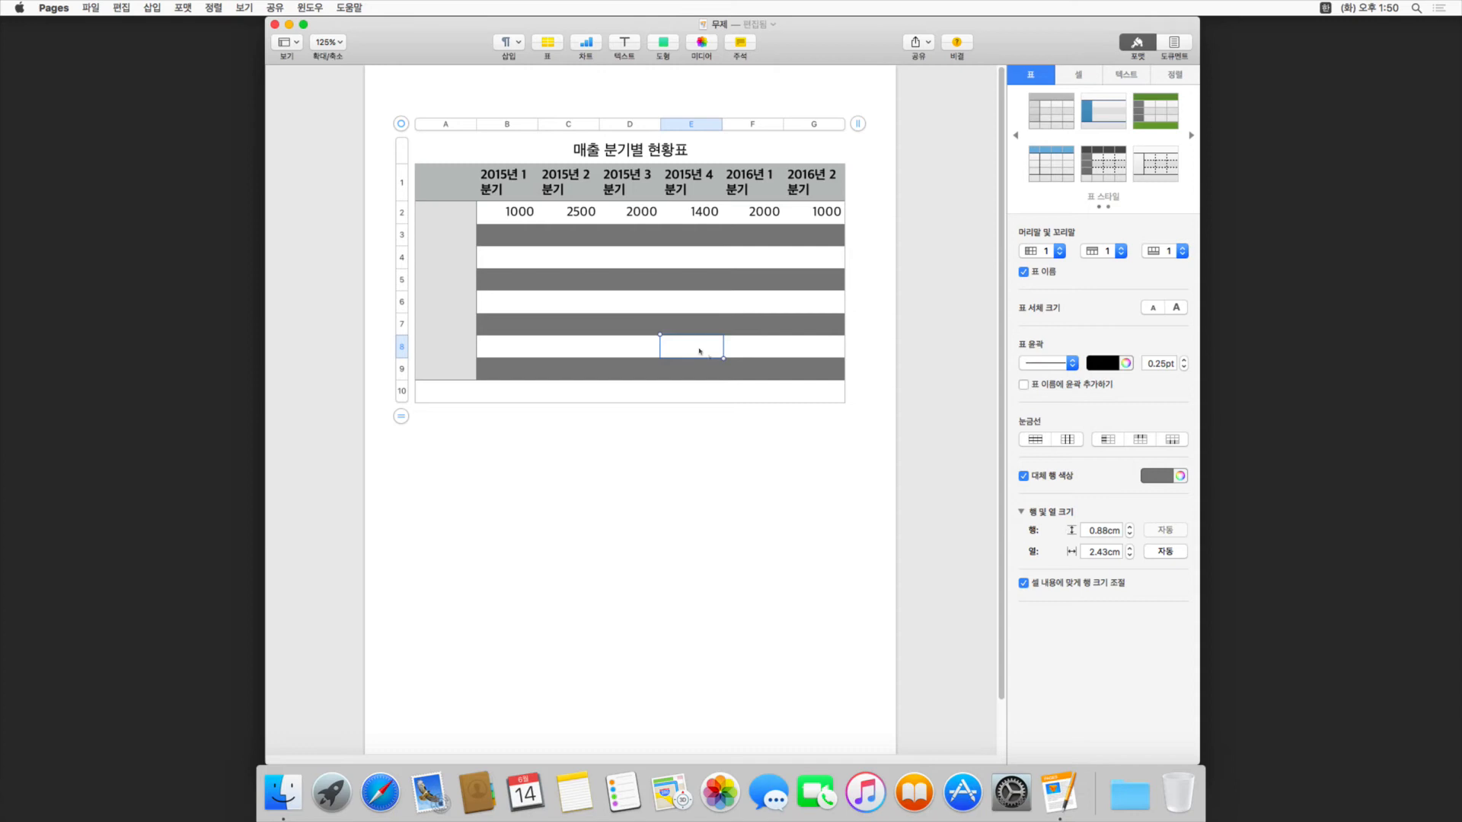
# Set the height of row 2 to 1.5 cm, then fit it automatically to its content.
pyautogui.moveTo(400, 224); pyautogui.dragTo(399, 239)
pyautogui.click(399, 231)
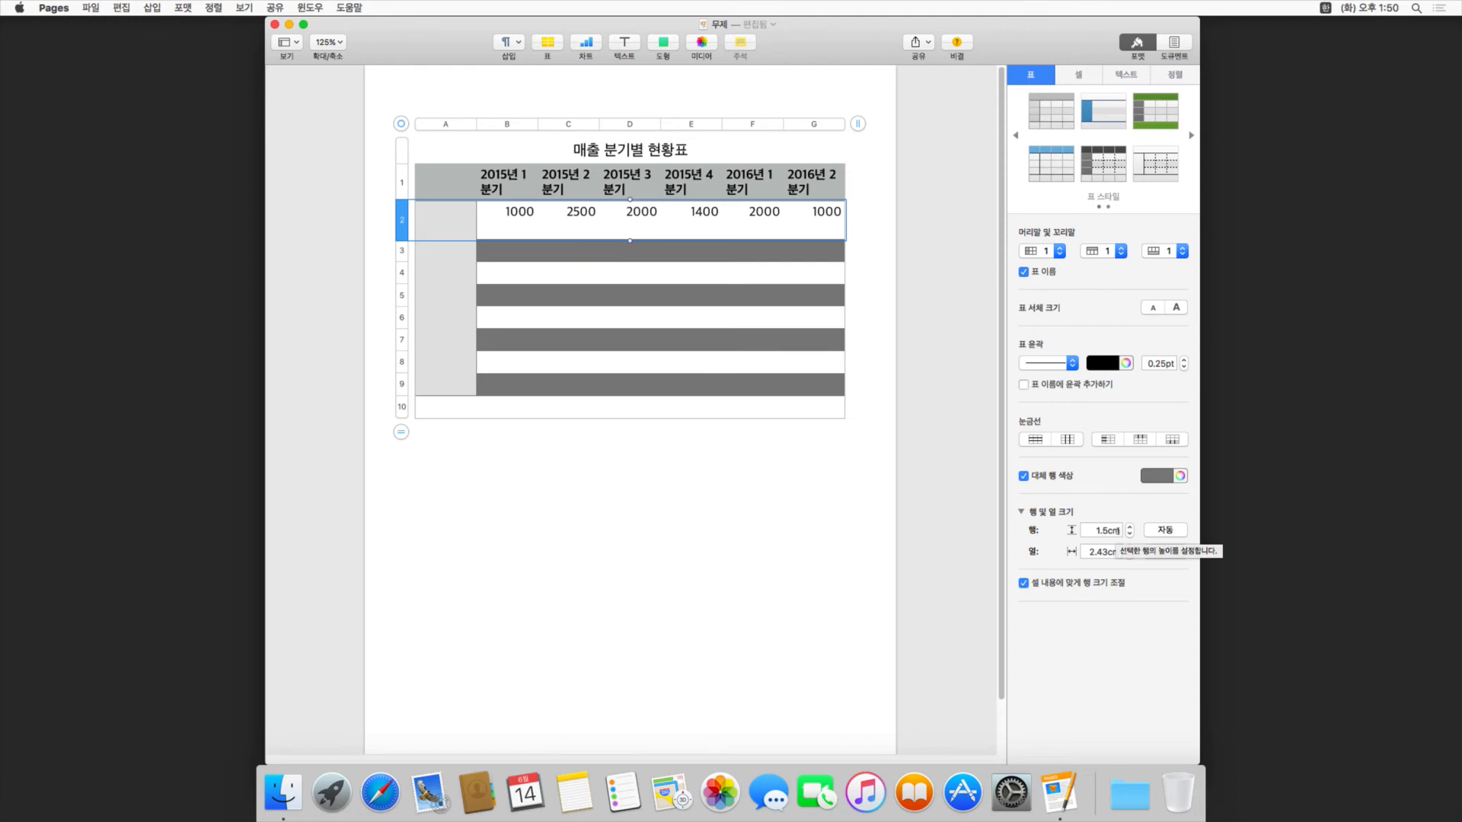
pyautogui.click(1162, 531)
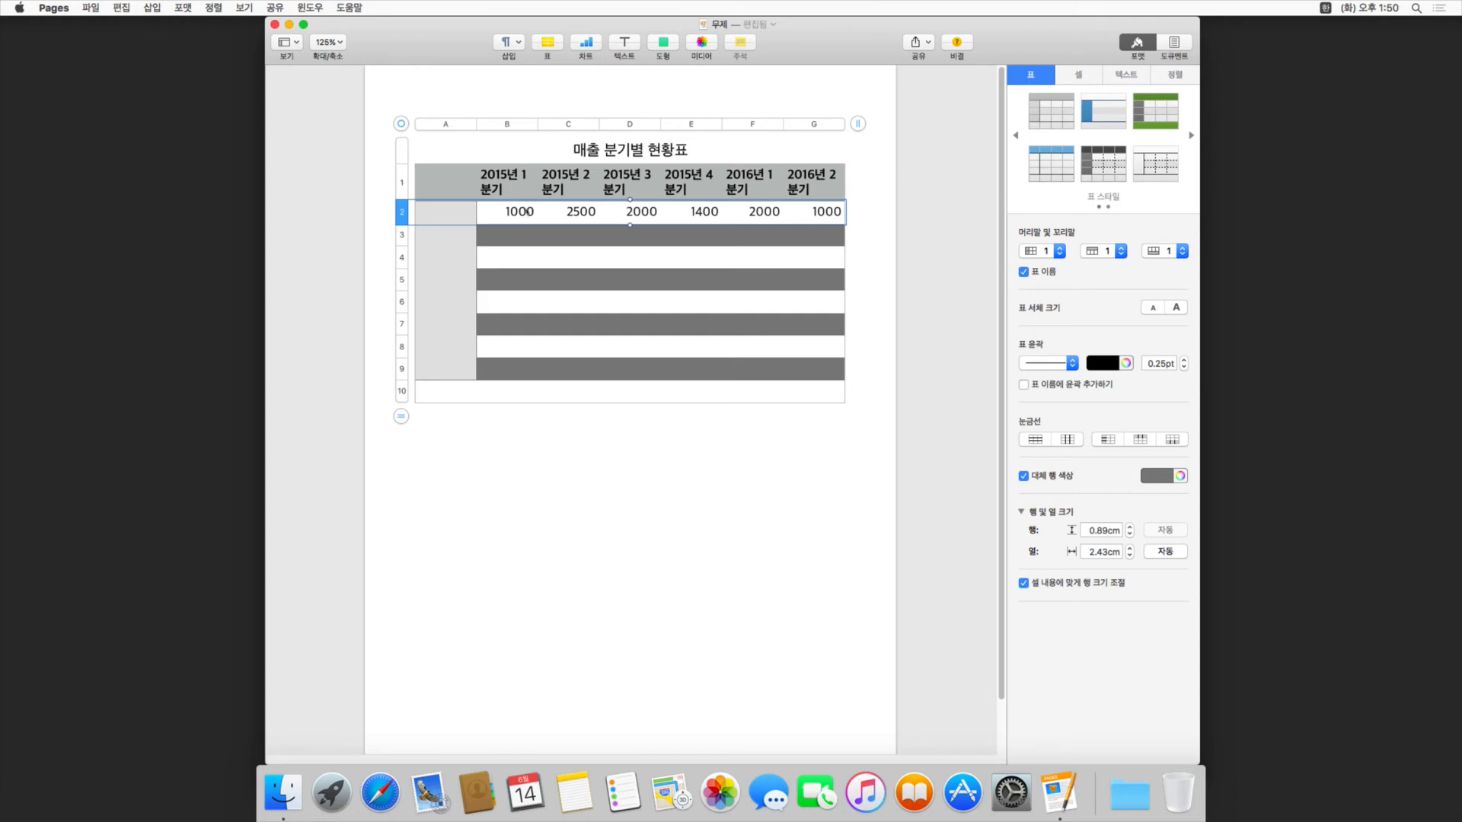
# Widen column B to 3 cm so the 2015년 1분기 heading fits on one line.
pyautogui.moveTo(415, 219)
pyautogui.click(530, 189)
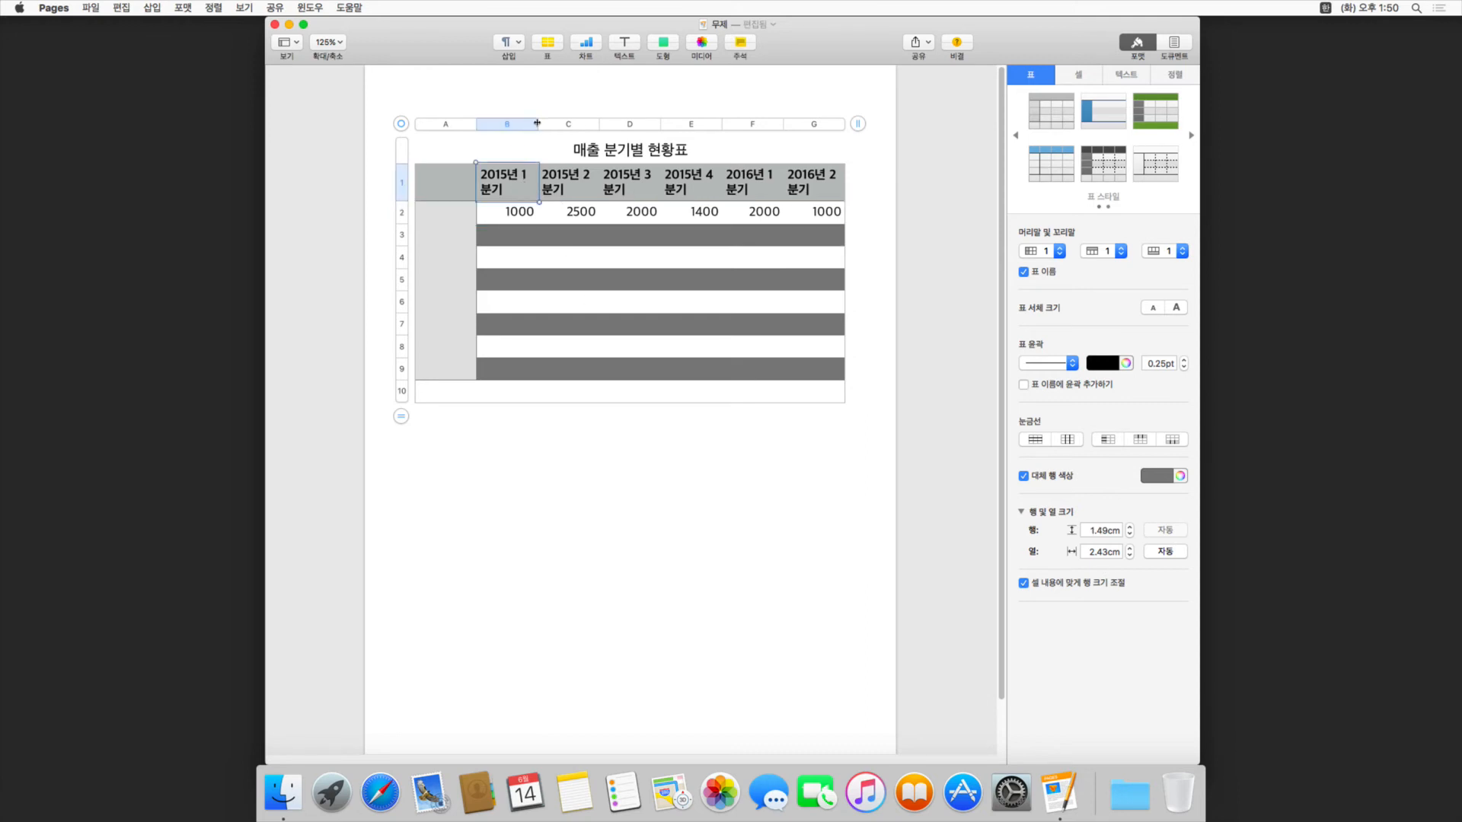
pyautogui.moveTo(537, 122); pyautogui.dragTo(551, 124)
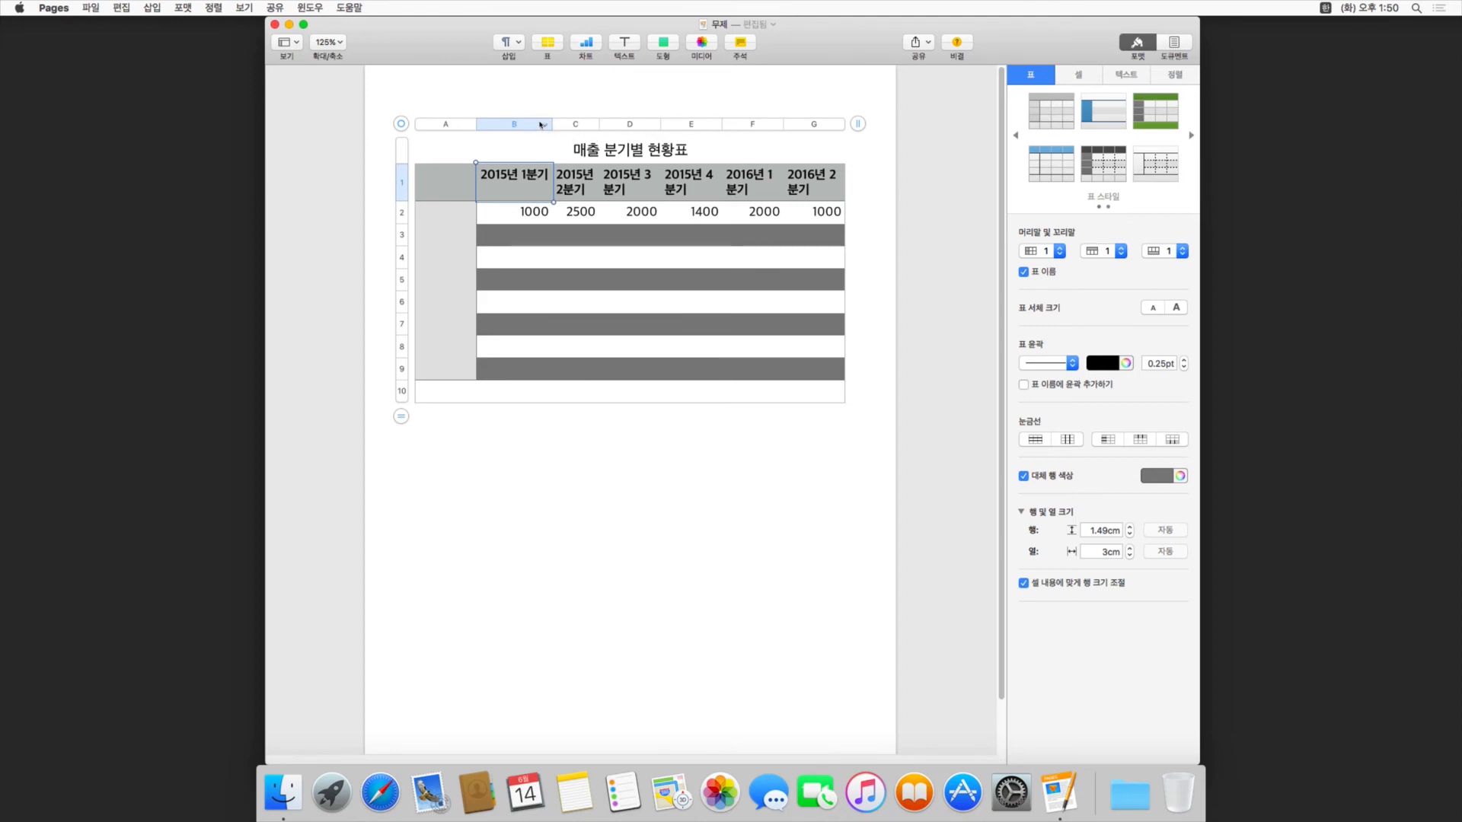
# Distribute columns B through G evenly, then narrow column B to 1.82 cm.
pyautogui.click(539, 124)
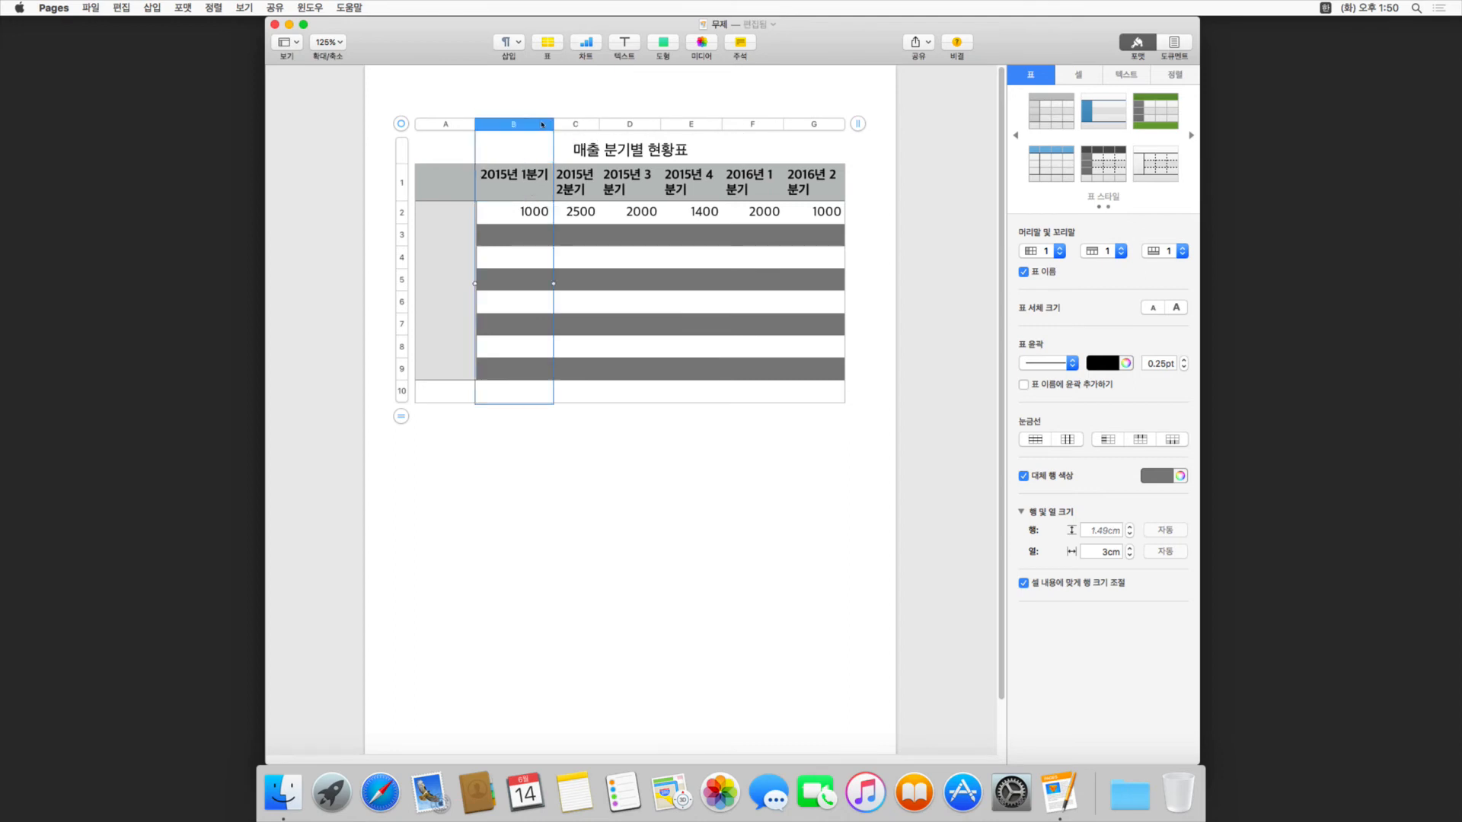
pyautogui.keyDown('shift'); pyautogui.click(799, 126); pyautogui.keyUp('shift')
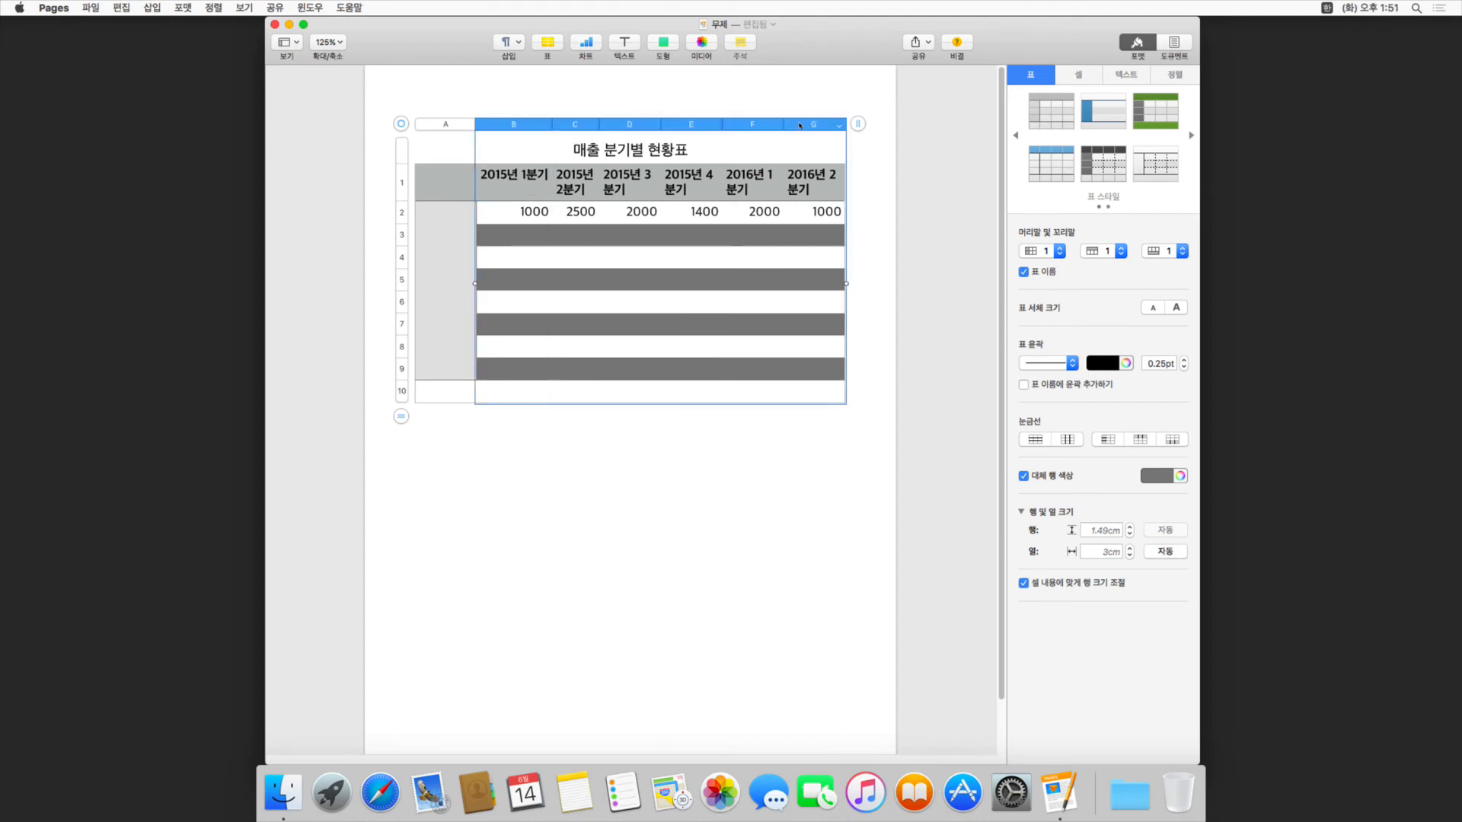
pyautogui.click(180, 8)
pyautogui.moveTo(210, 61)
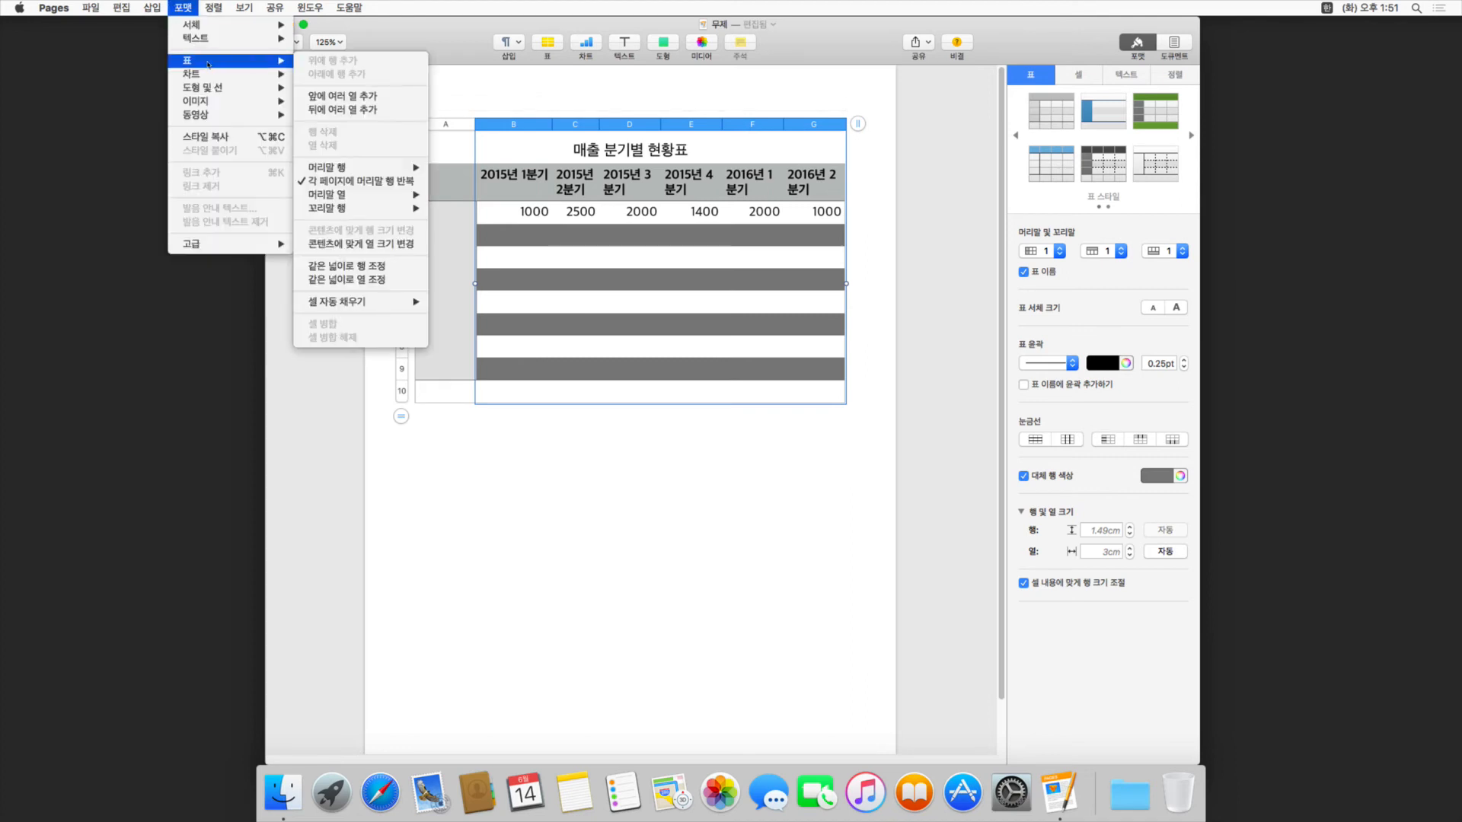
pyautogui.click(384, 281)
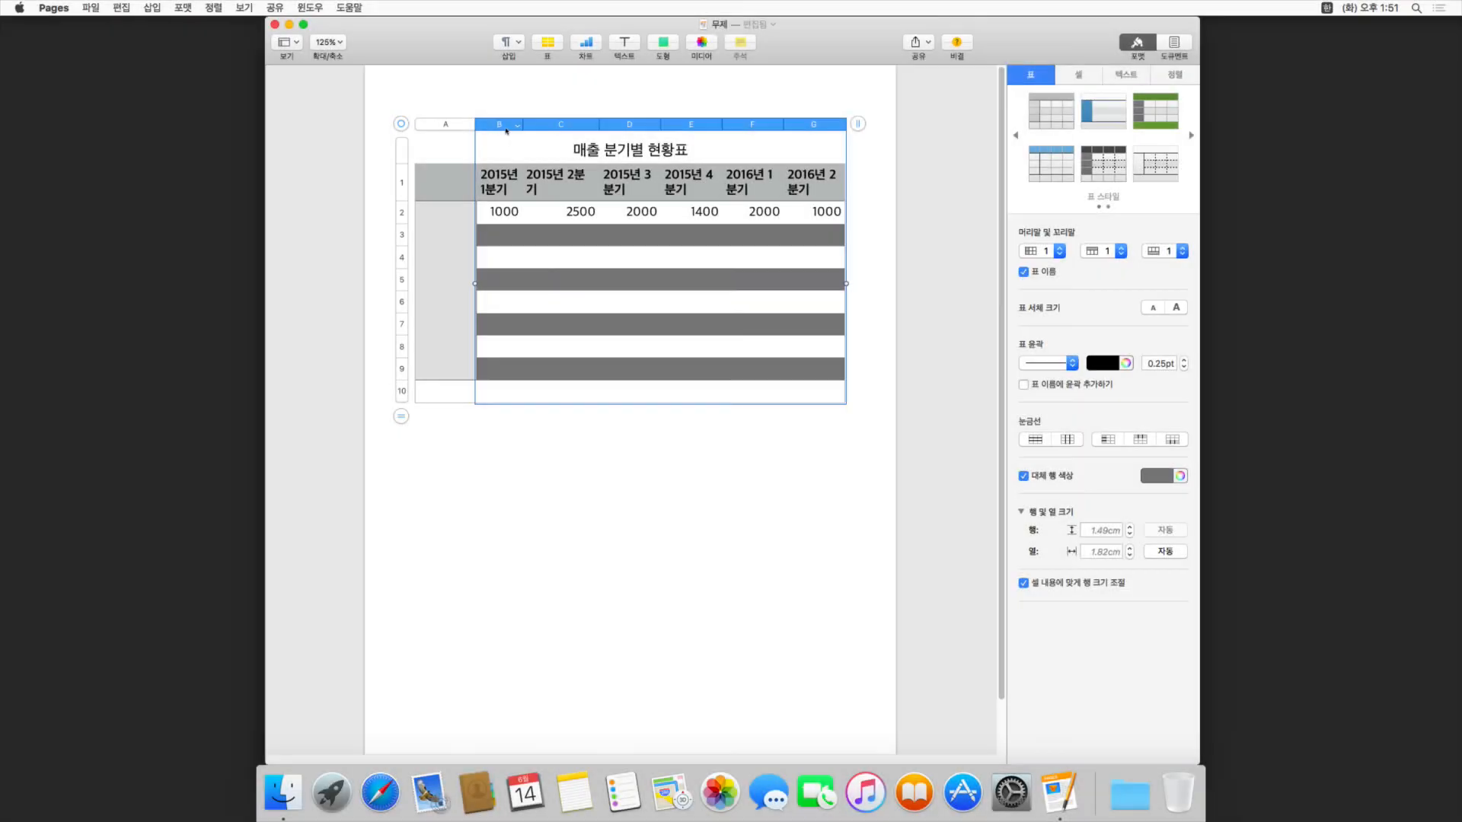
# Set the width of columns C through G to 1.82 cm to match column B.
pyautogui.moveTo(507, 127); pyautogui.dragTo(504, 128)
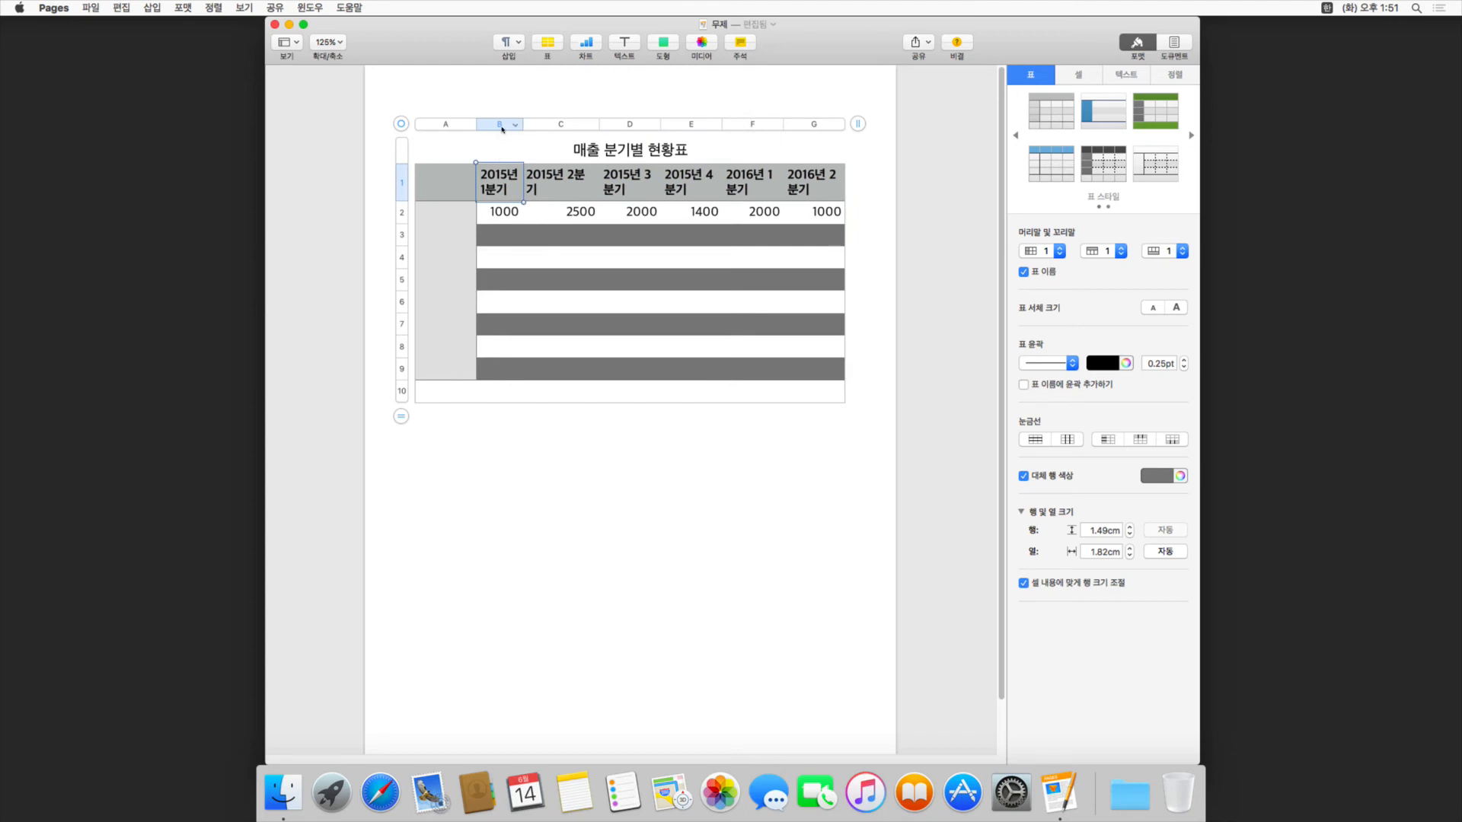
pyautogui.click(502, 129)
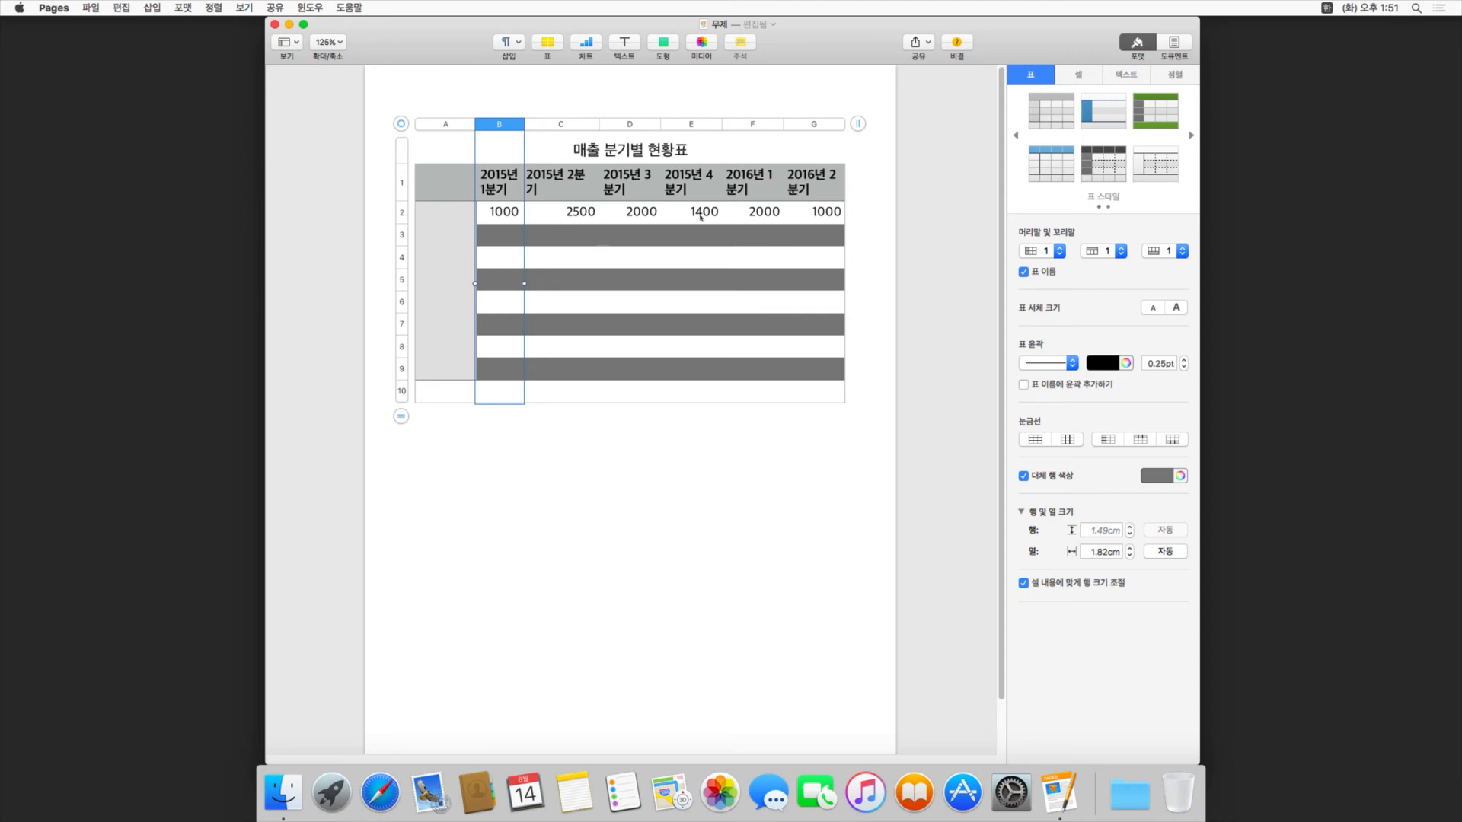
pyautogui.click(568, 124)
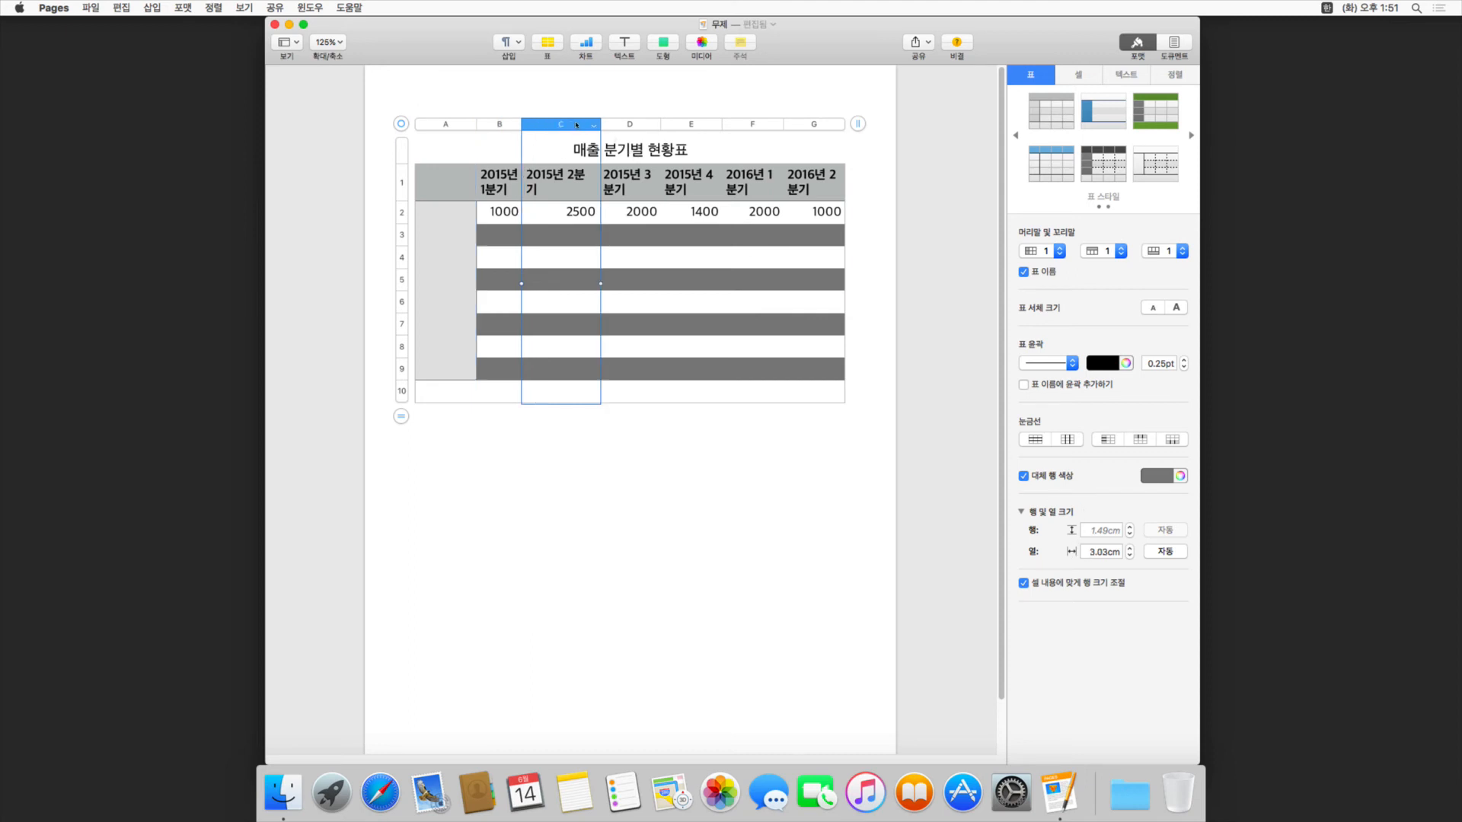
pyautogui.keyDown('shift'); pyautogui.click(810, 127); pyautogui.keyUp('shift')
pyautogui.click(1091, 551)
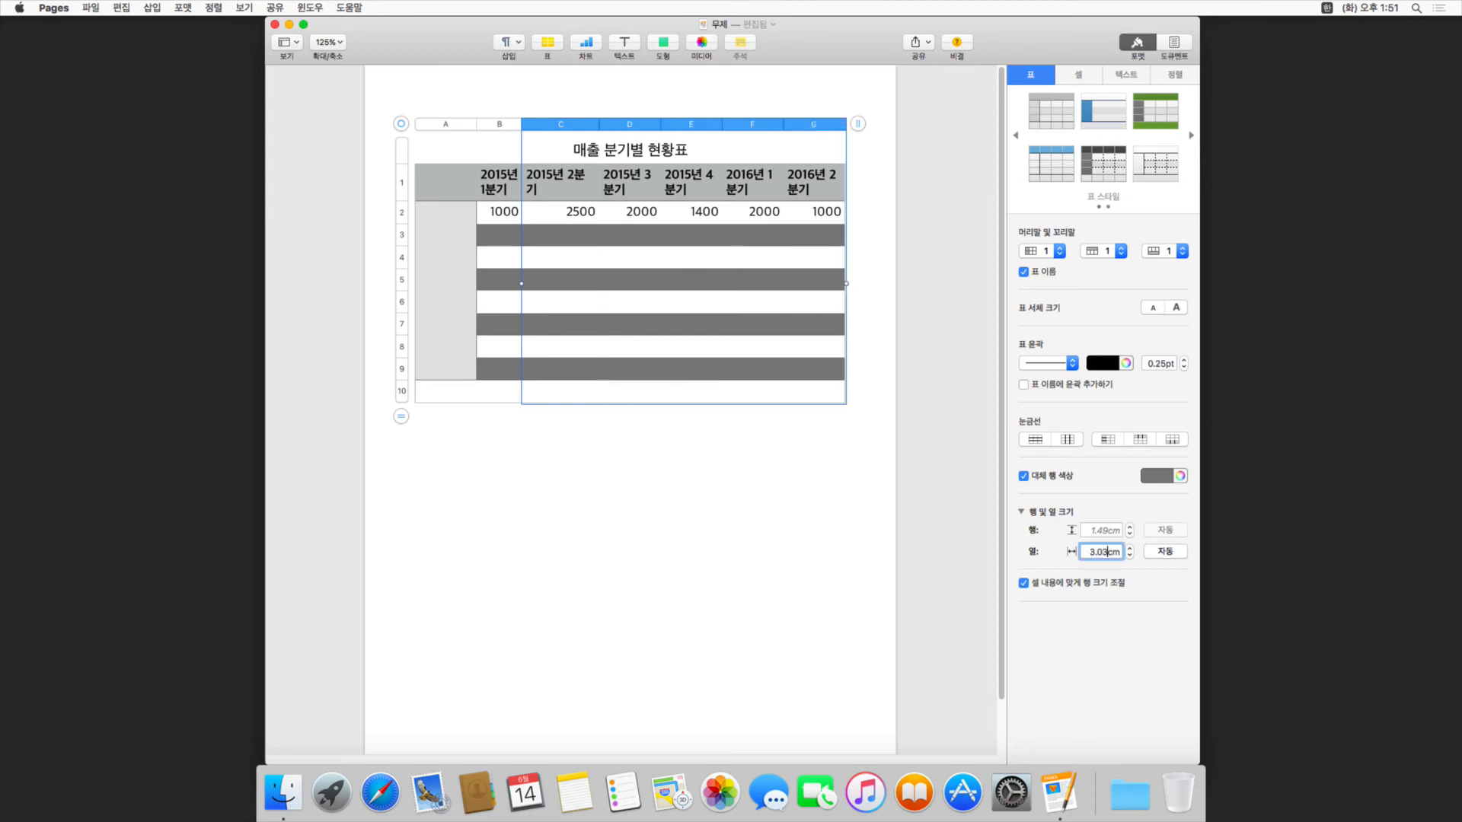
pyautogui.press('BackSpace')
pyautogui.press('BackSpace')
pyautogui.press('BackSpace')
pyautogui.press('BackSpace')
pyautogui.write('1.82')
pyautogui.press('Return')
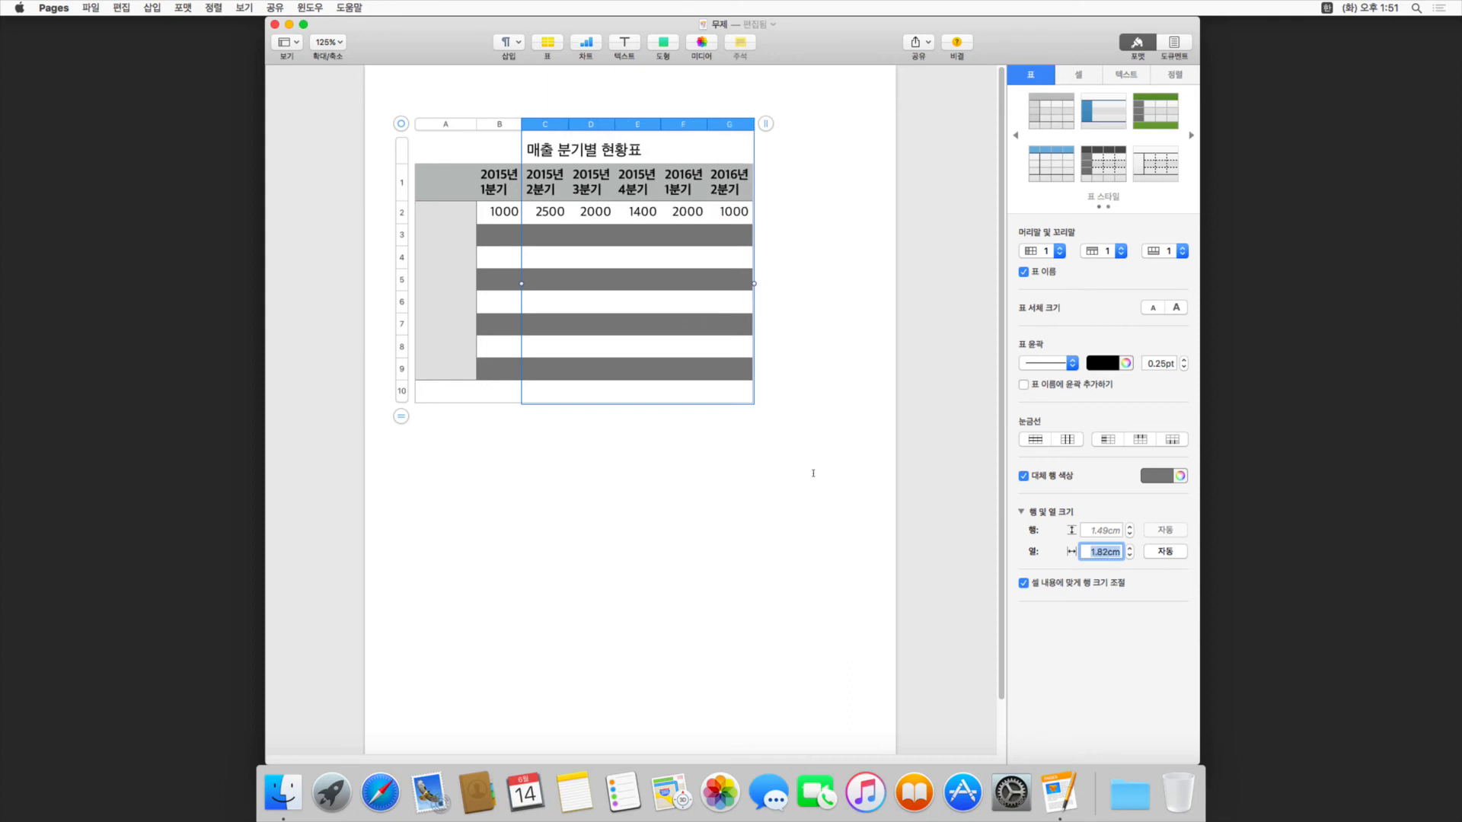
# Enter 1 followed by a long run of zeros in cell B3, below the first 1000 value.
pyautogui.click(640, 417)
pyautogui.click(573, 308)
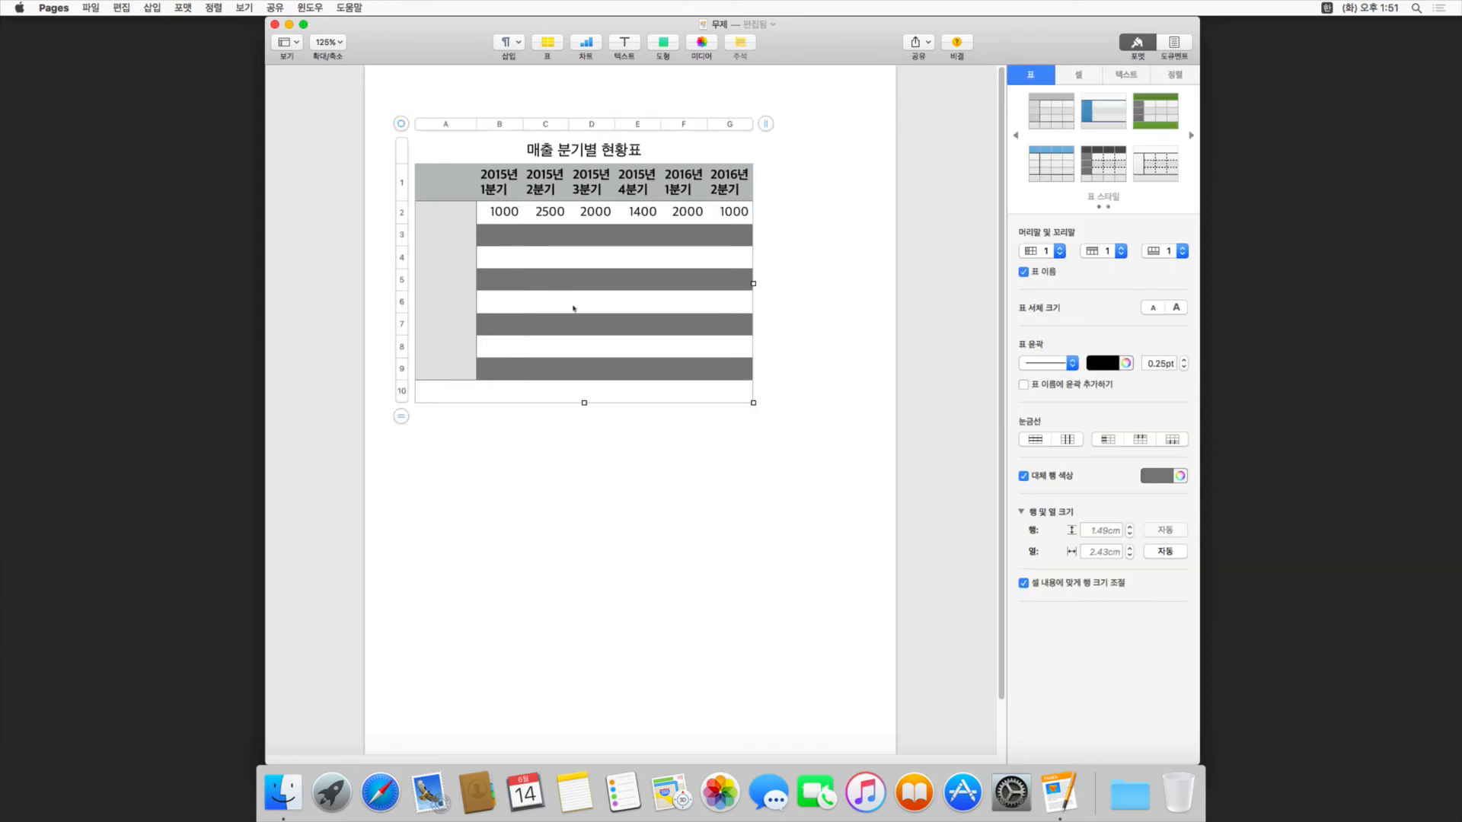
pyautogui.click(500, 186)
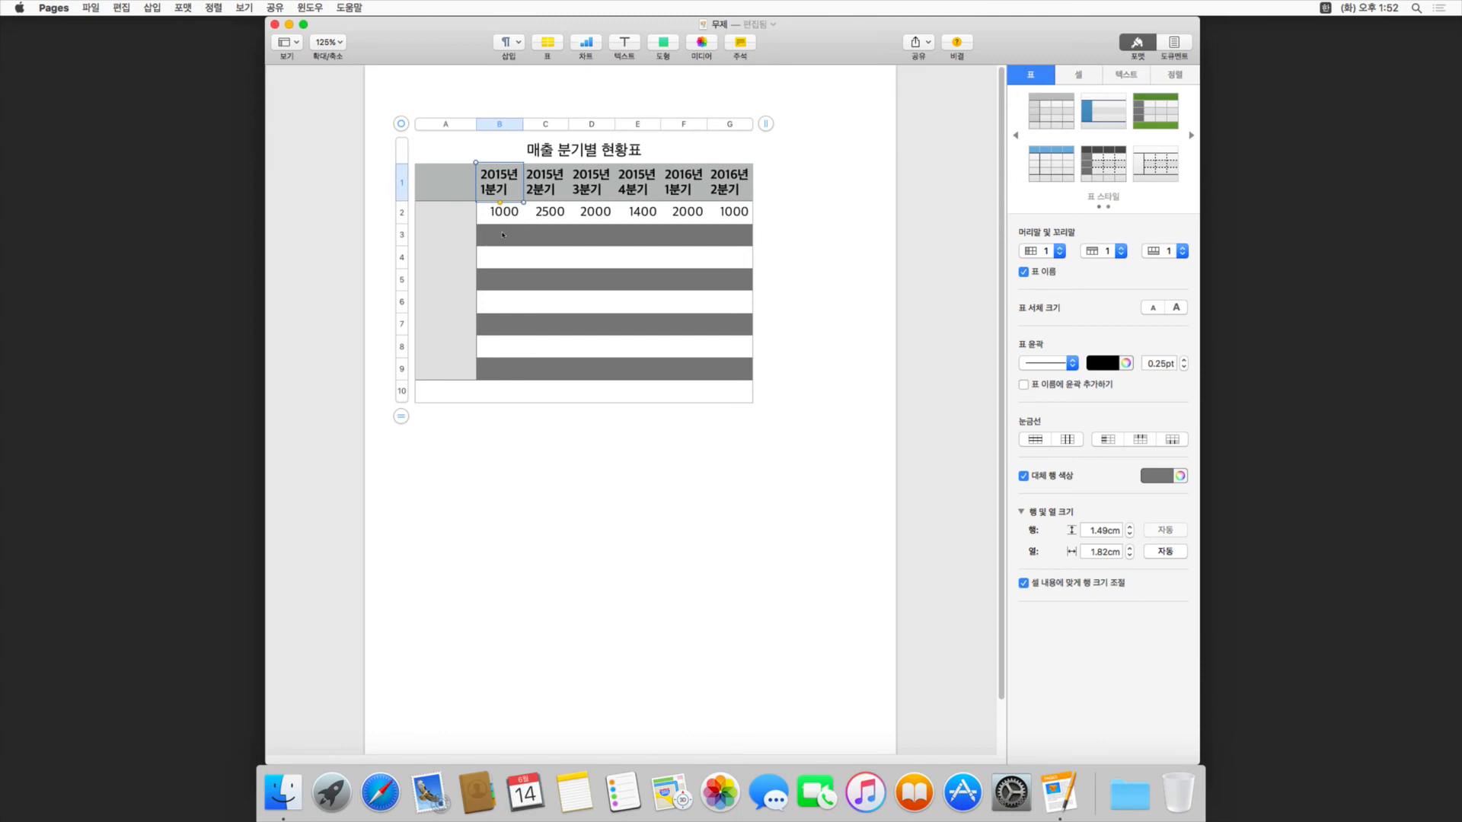
pyautogui.click(502, 234)
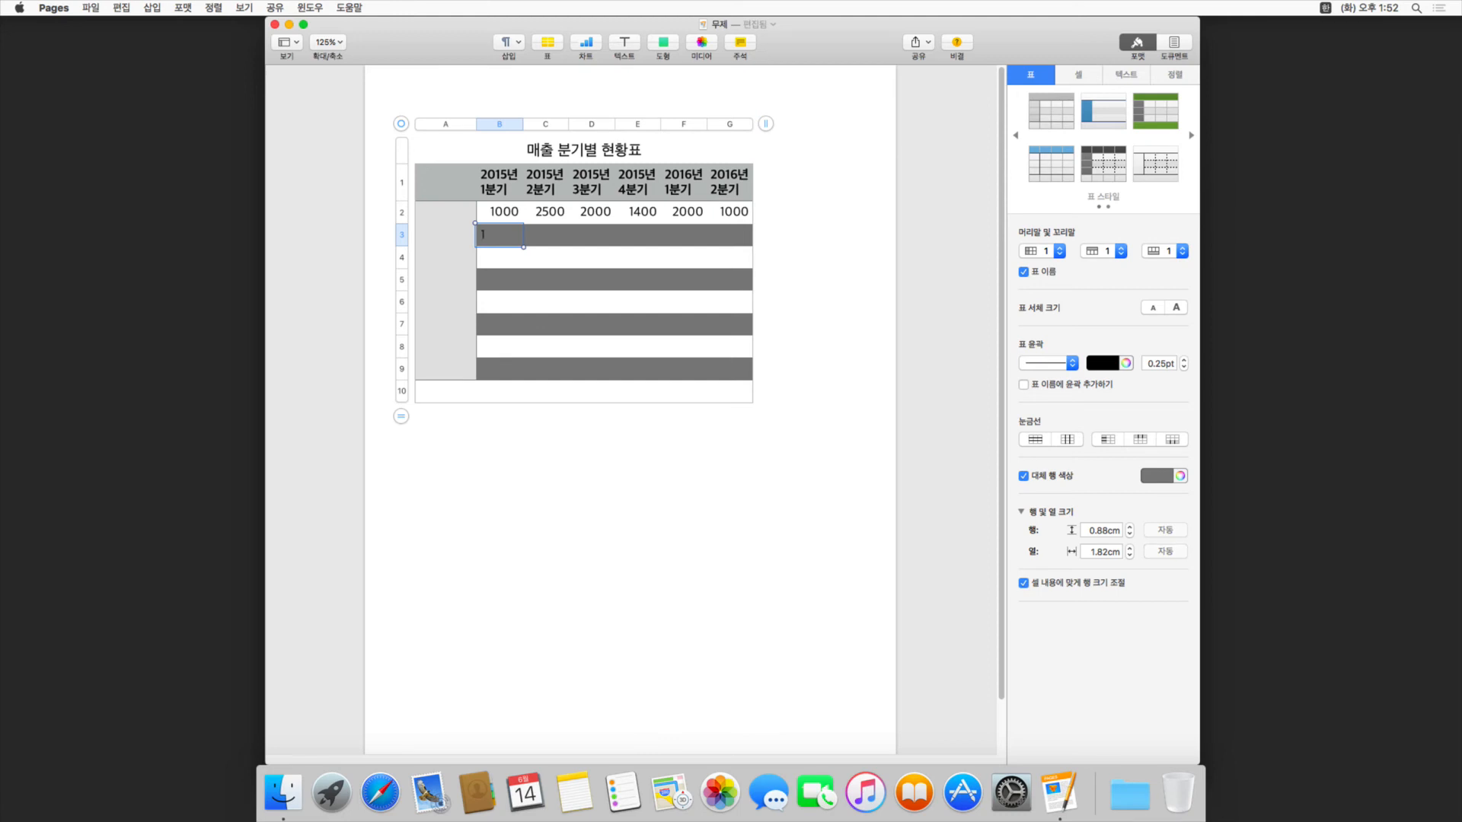
pyautogui.write('1000000000000000')
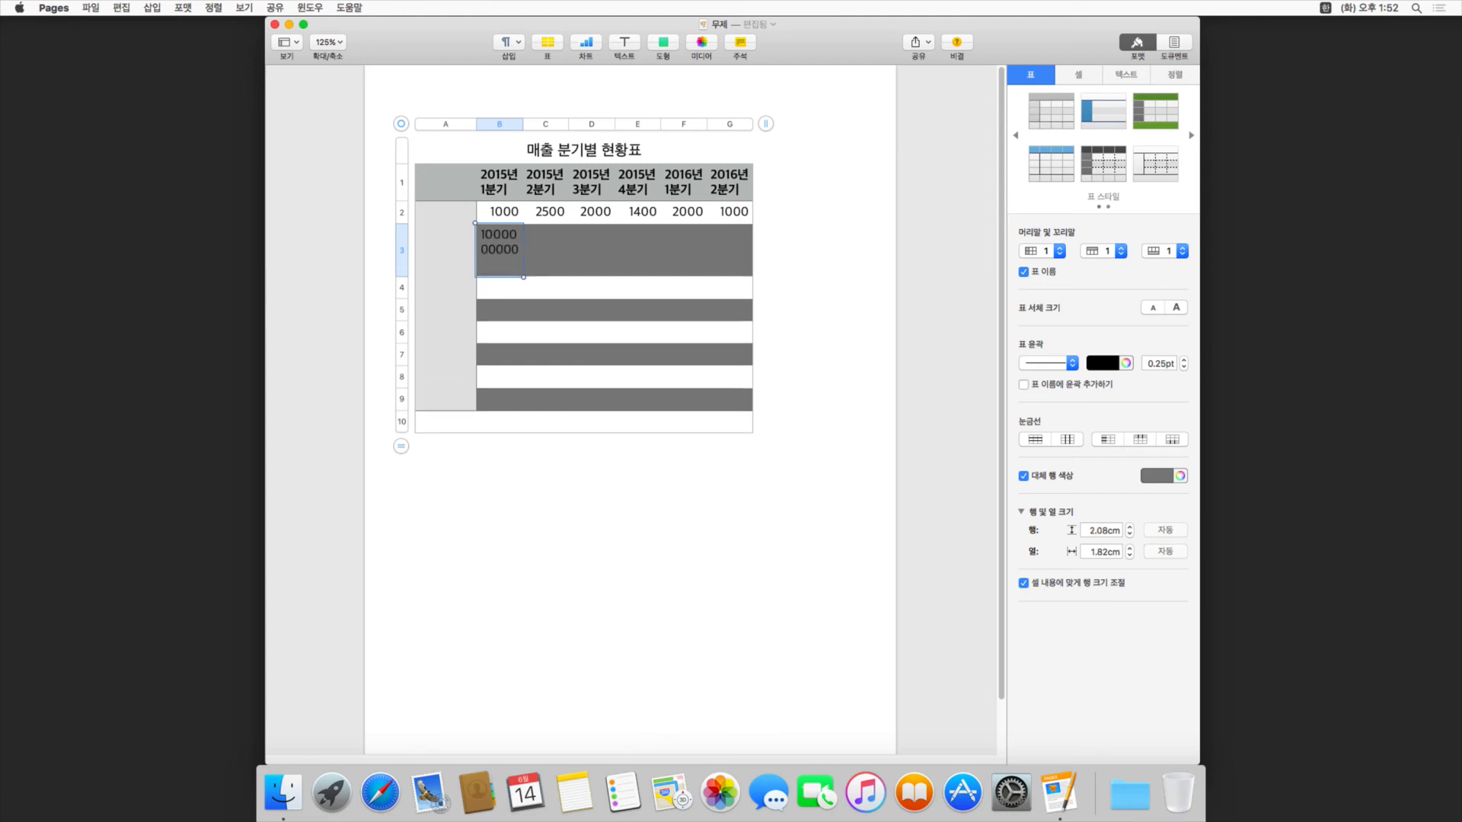
pyautogui.write('000000')
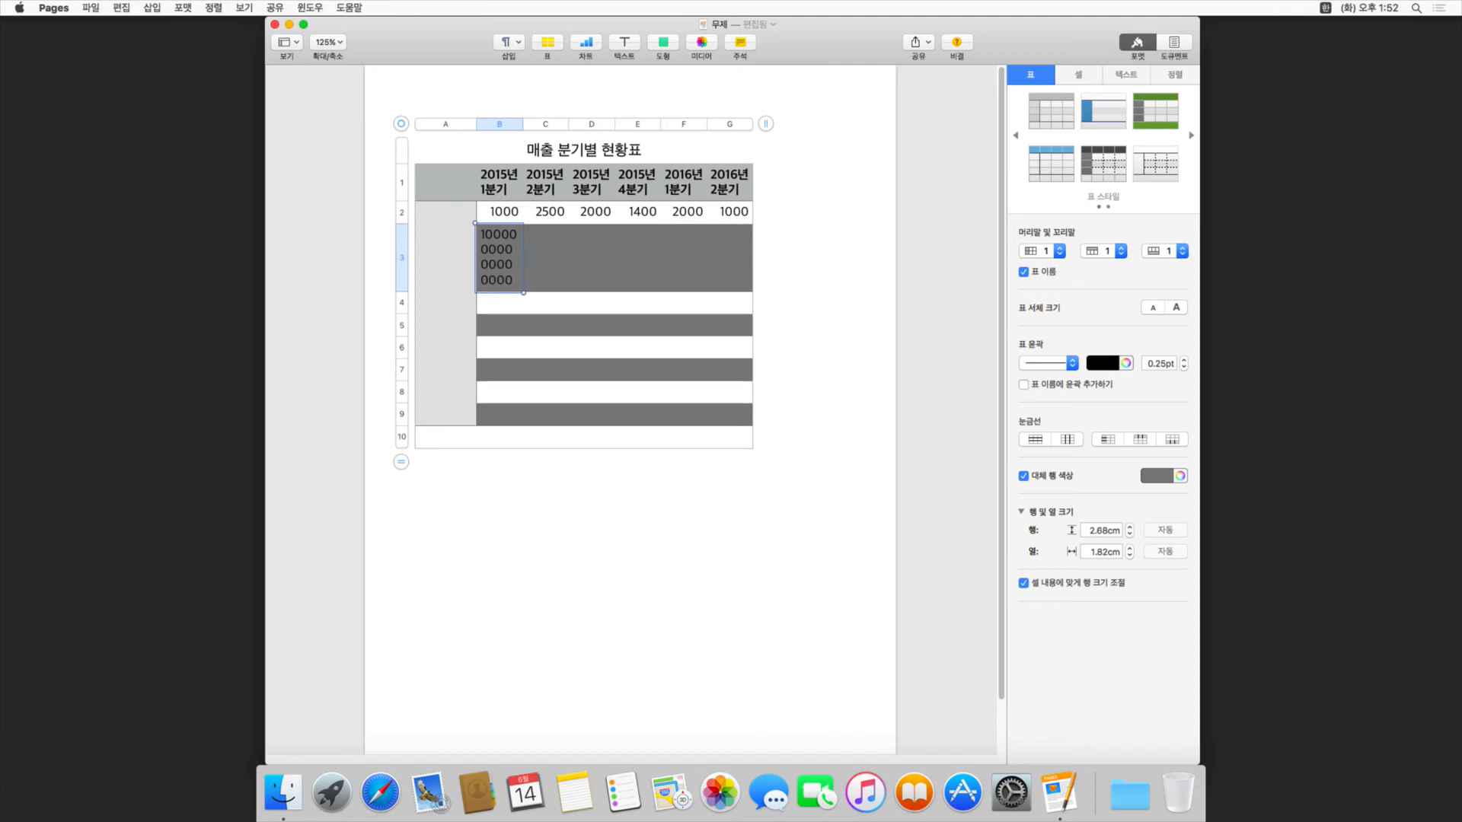
# Shorten the number in cell B3 to 10000.
pyautogui.press('BackSpace')
pyautogui.press('BackSpace')
pyautogui.press('BackSpace')
pyautogui.press('BackSpace')
pyautogui.press('BackSpace')
pyautogui.press('BackSpace')
pyautogui.press('BackSpace')
pyautogui.press('BackSpace')
pyautogui.press('BackSpace')
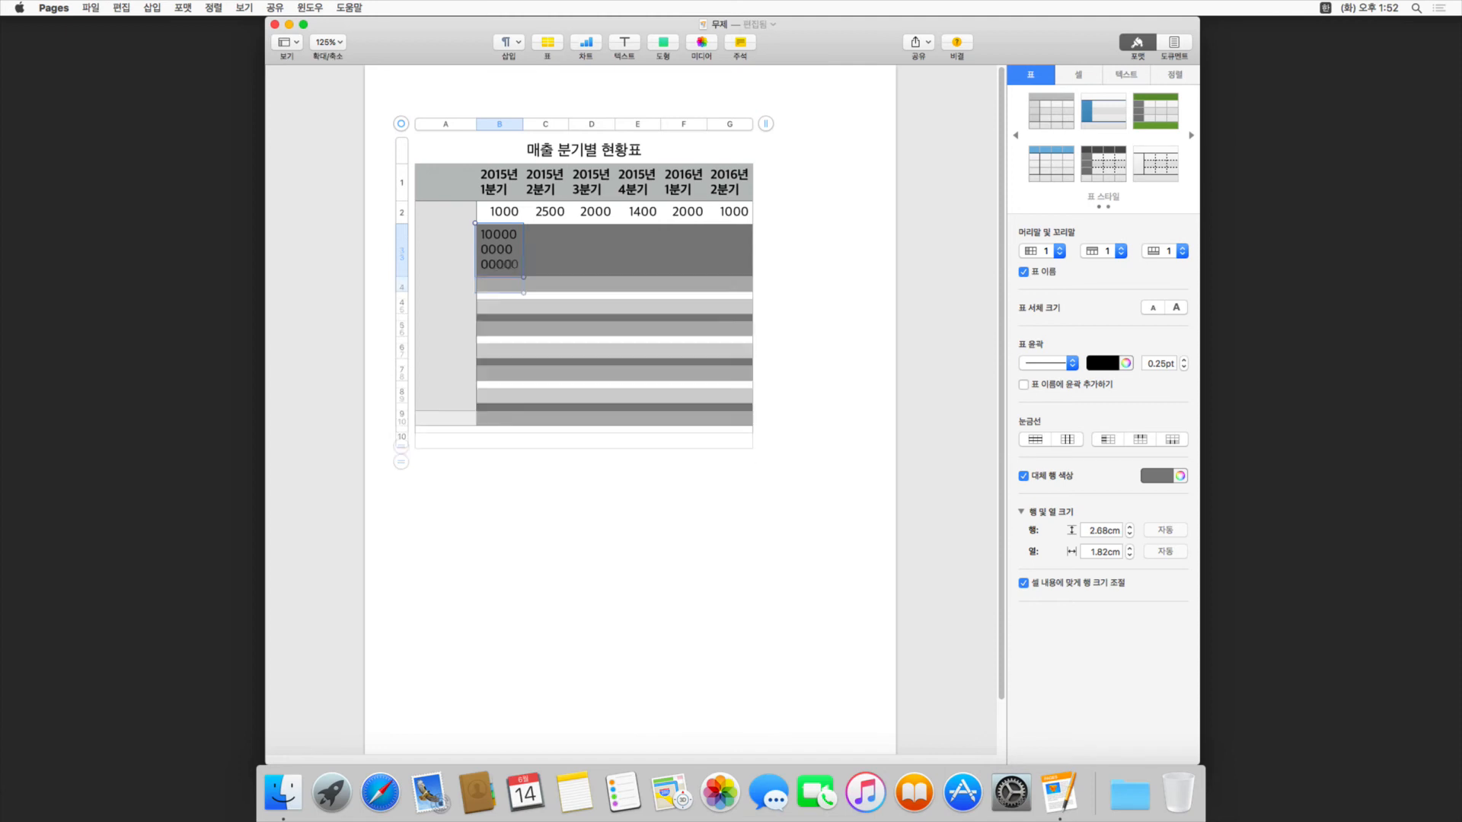
pyautogui.press('BackSpace')
pyautogui.press('BackSpace')
pyautogui.press('BackSpace')
pyautogui.press('BackSpace')
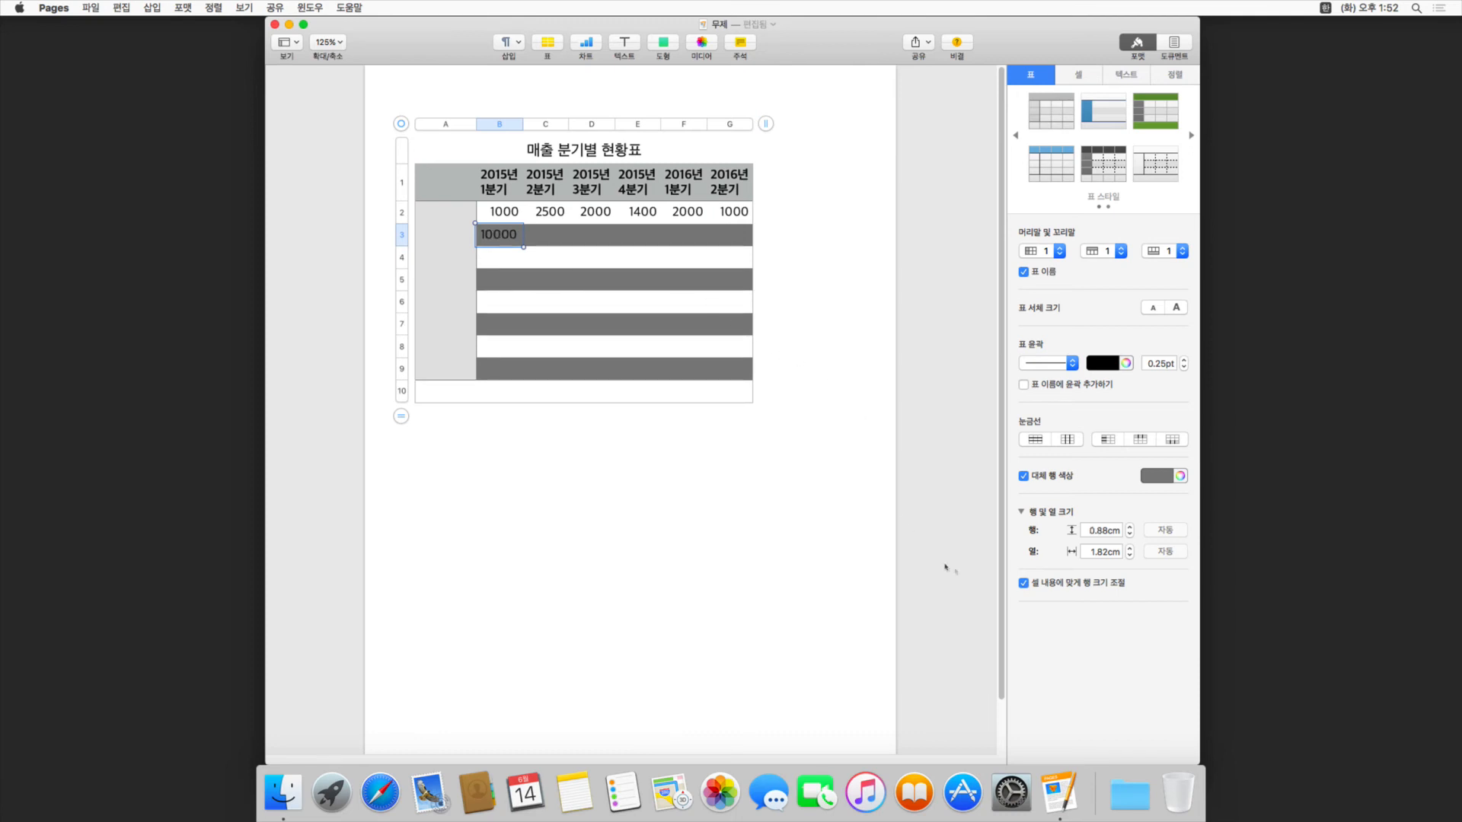
# Turn off row resizing to fit cell content and add more zeros to the number in cell B3.
pyautogui.click(1023, 583)
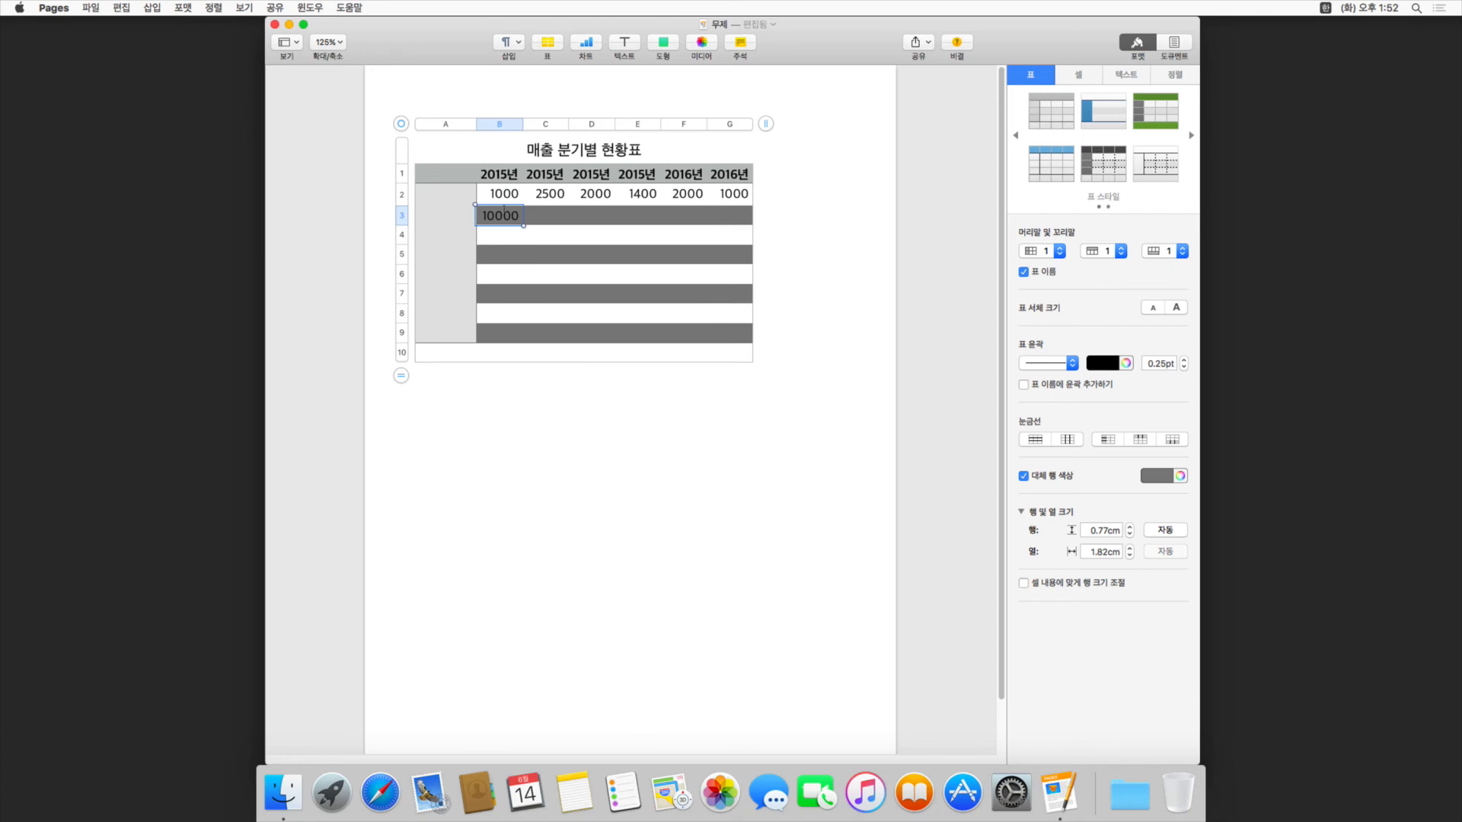
pyautogui.press('BackSpace')
pyautogui.write('1')
pyautogui.doubleClick(516, 215)
pyautogui.write('10000')
# Turn row resizing to fit cell content back on and replace cell B3's value with a long number of zeros after 1.
pyautogui.click(1023, 584)
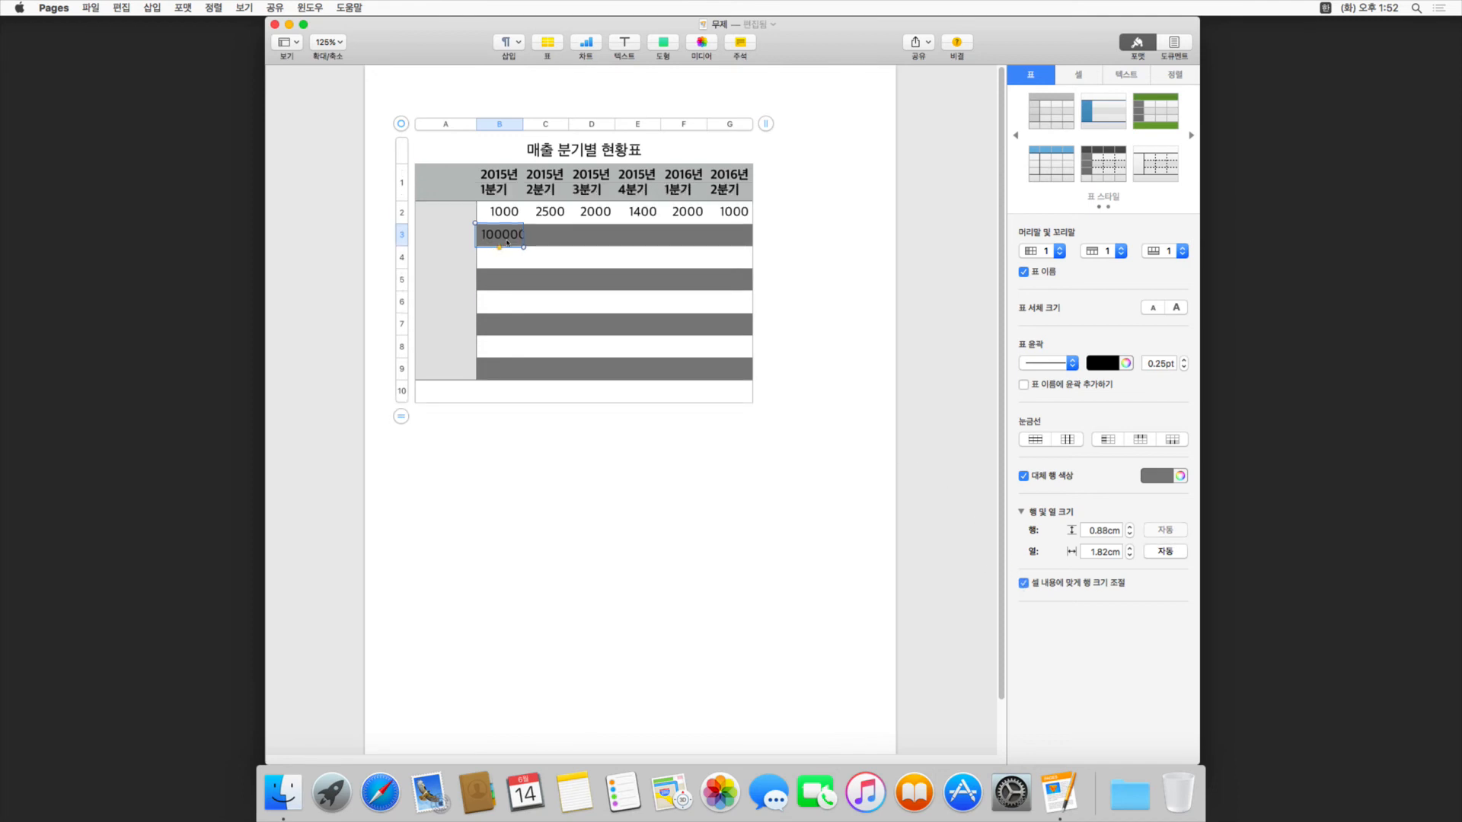
pyautogui.click(507, 243)
pyautogui.moveTo(507, 243); pyautogui.dragTo(515, 235)
pyautogui.press('Delete')
pyautogui.write('100000000')
# Set the value of cell B3 to 10000.
pyautogui.press('BackSpace')
pyautogui.press('BackSpace')
pyautogui.press('BackSpace')
pyautogui.press('BackSpace')
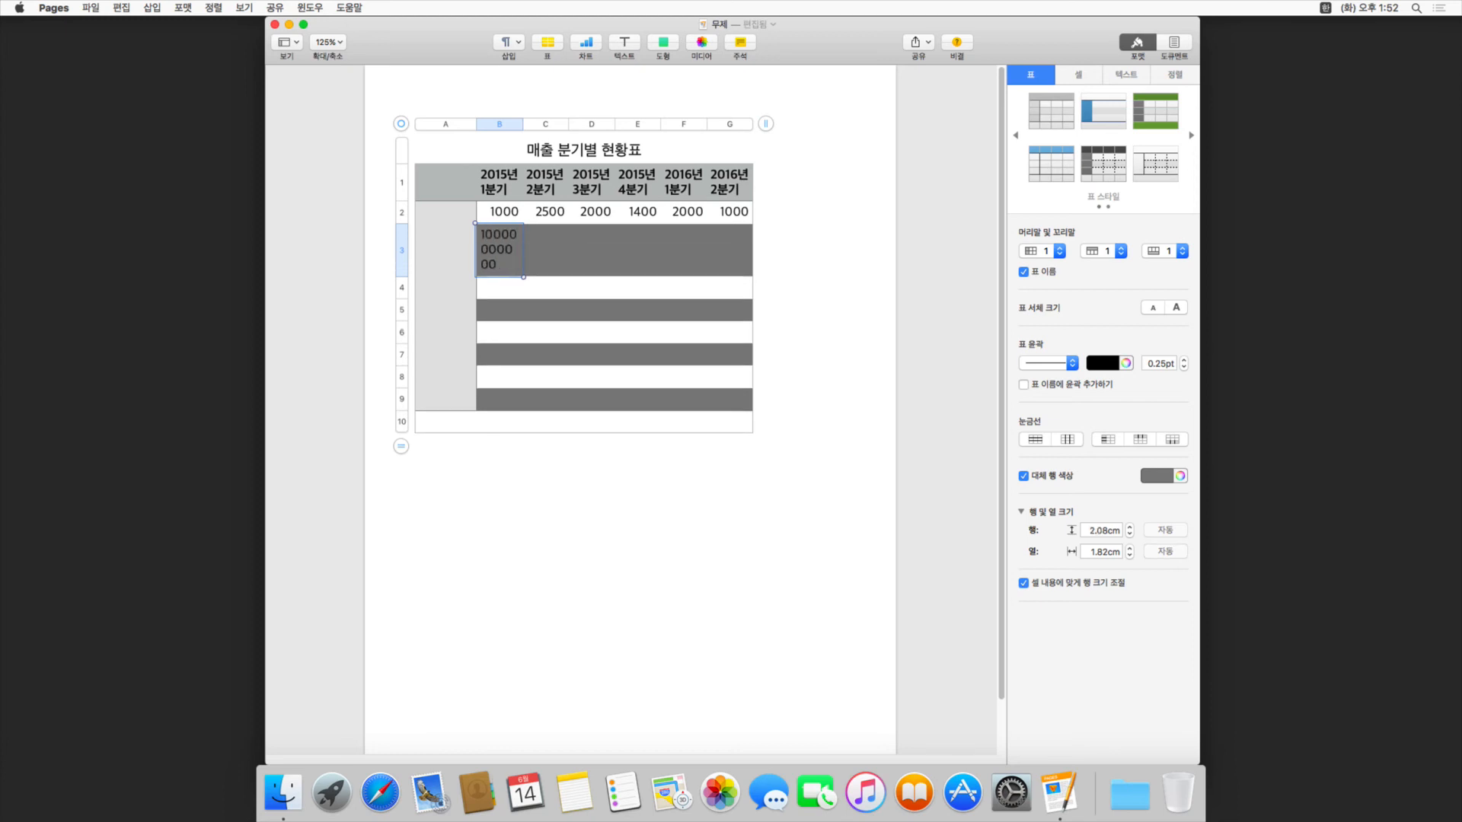
pyautogui.press('BackSpace')
pyautogui.press('BackSpace')
pyautogui.press('BackSpace')
pyautogui.press('BackSpace')
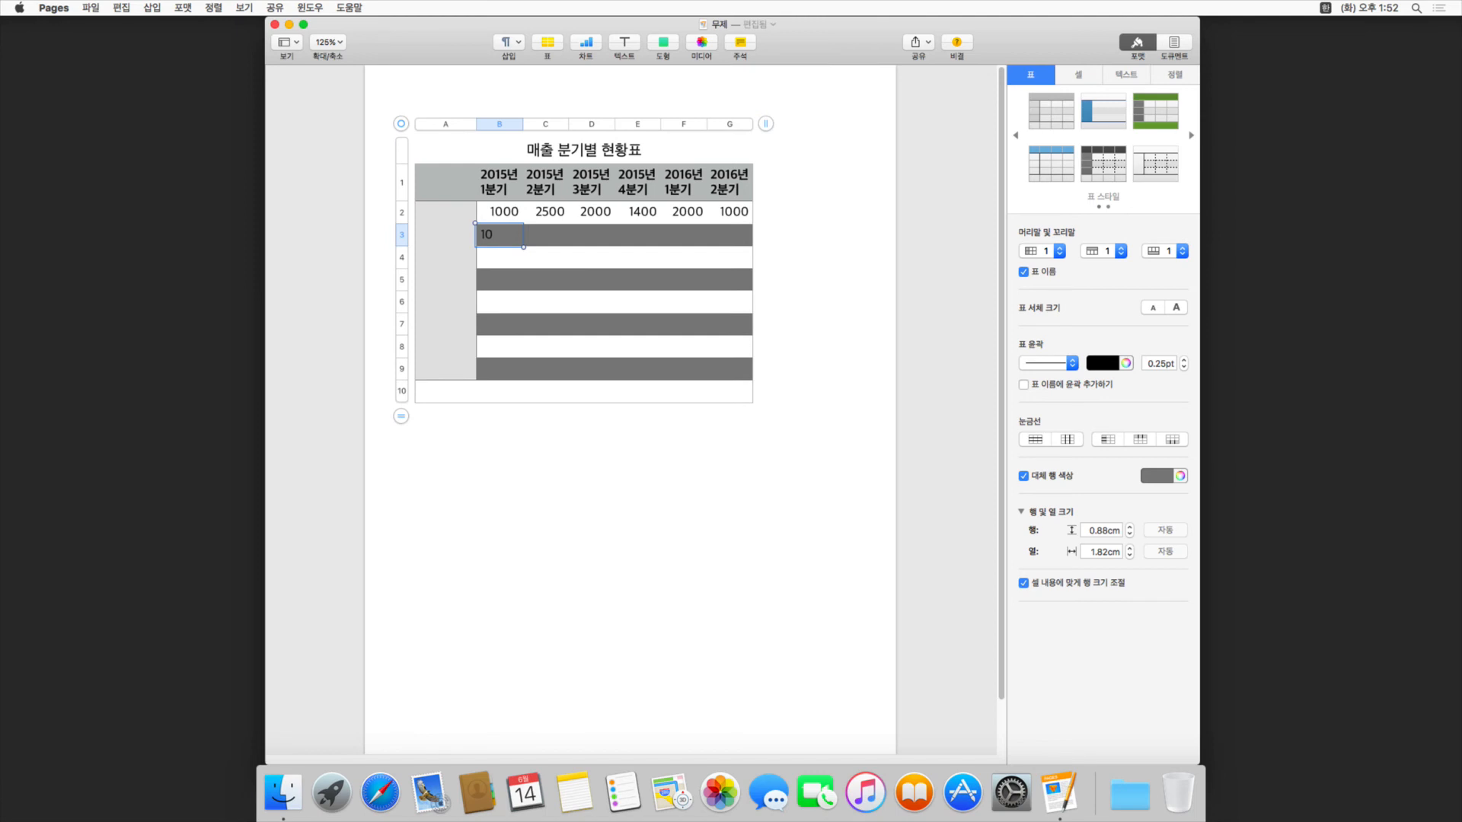
pyautogui.write('10000')
pyautogui.press('Tab')
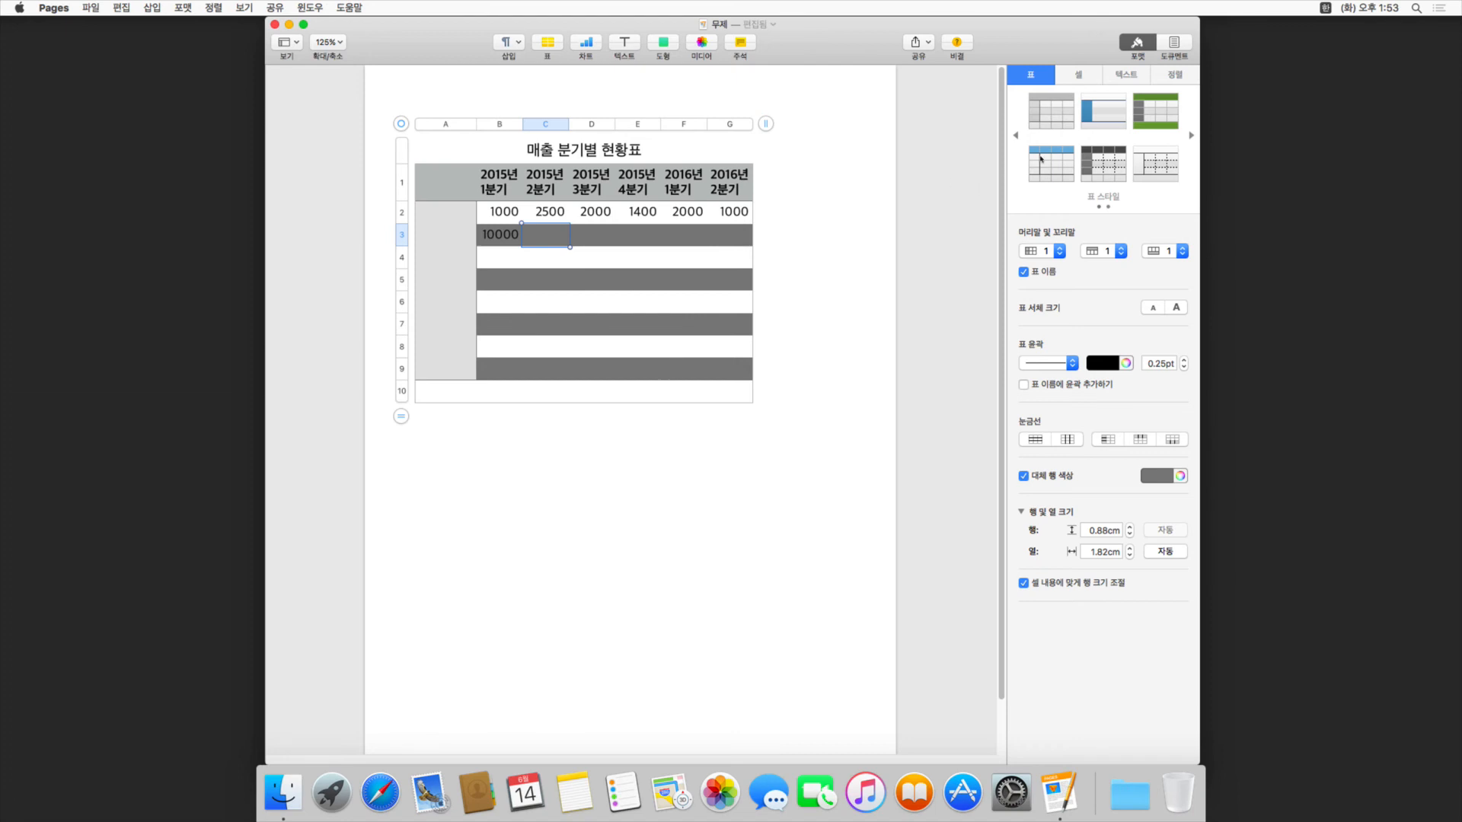
# Set the data format of cells B2 through G9 to currency (통화).
pyautogui.click(1078, 76)
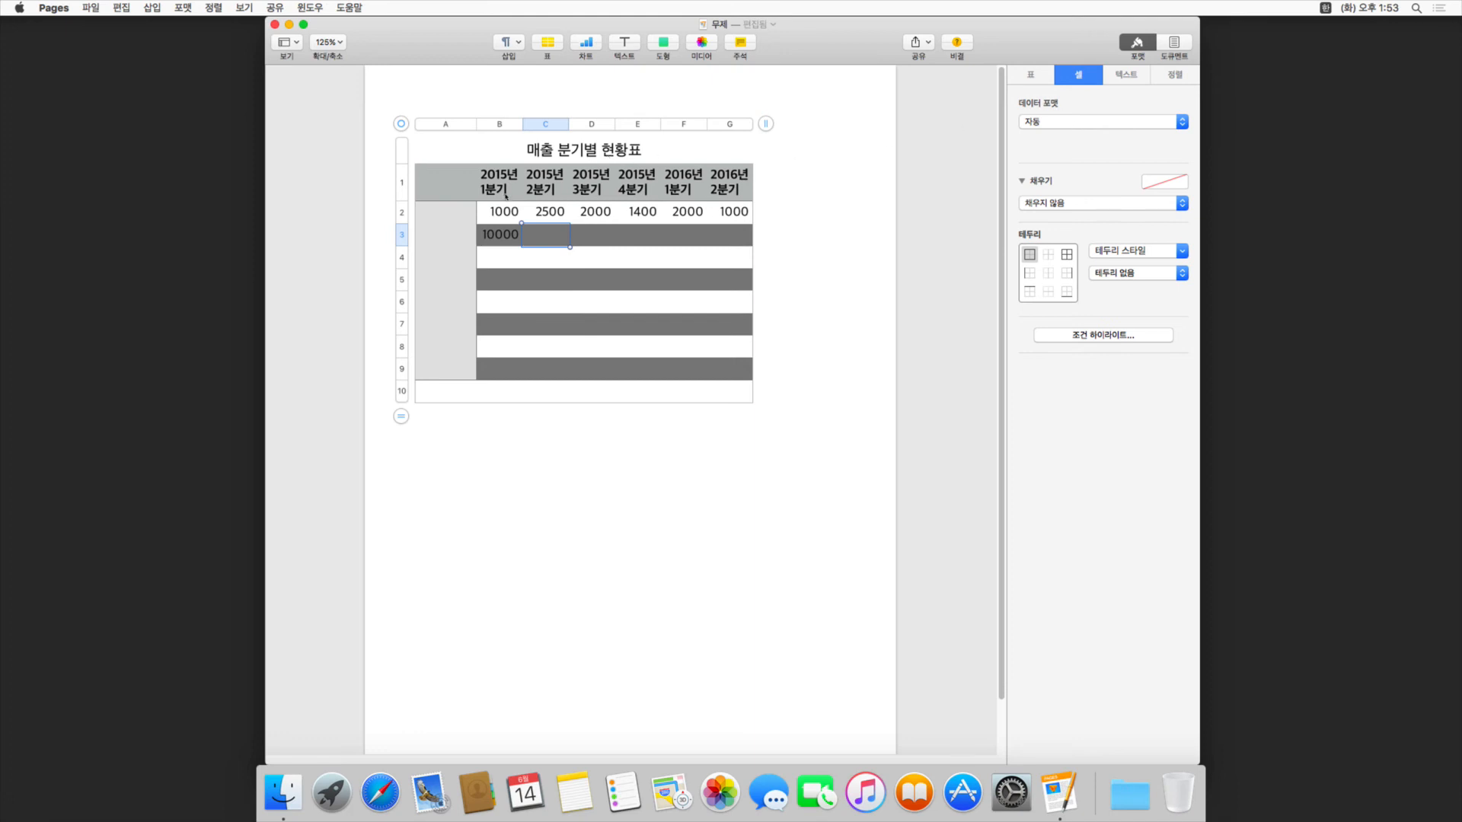
pyautogui.click(497, 214)
pyautogui.keyDown('shift'); pyautogui.click(739, 377); pyautogui.keyUp('shift')
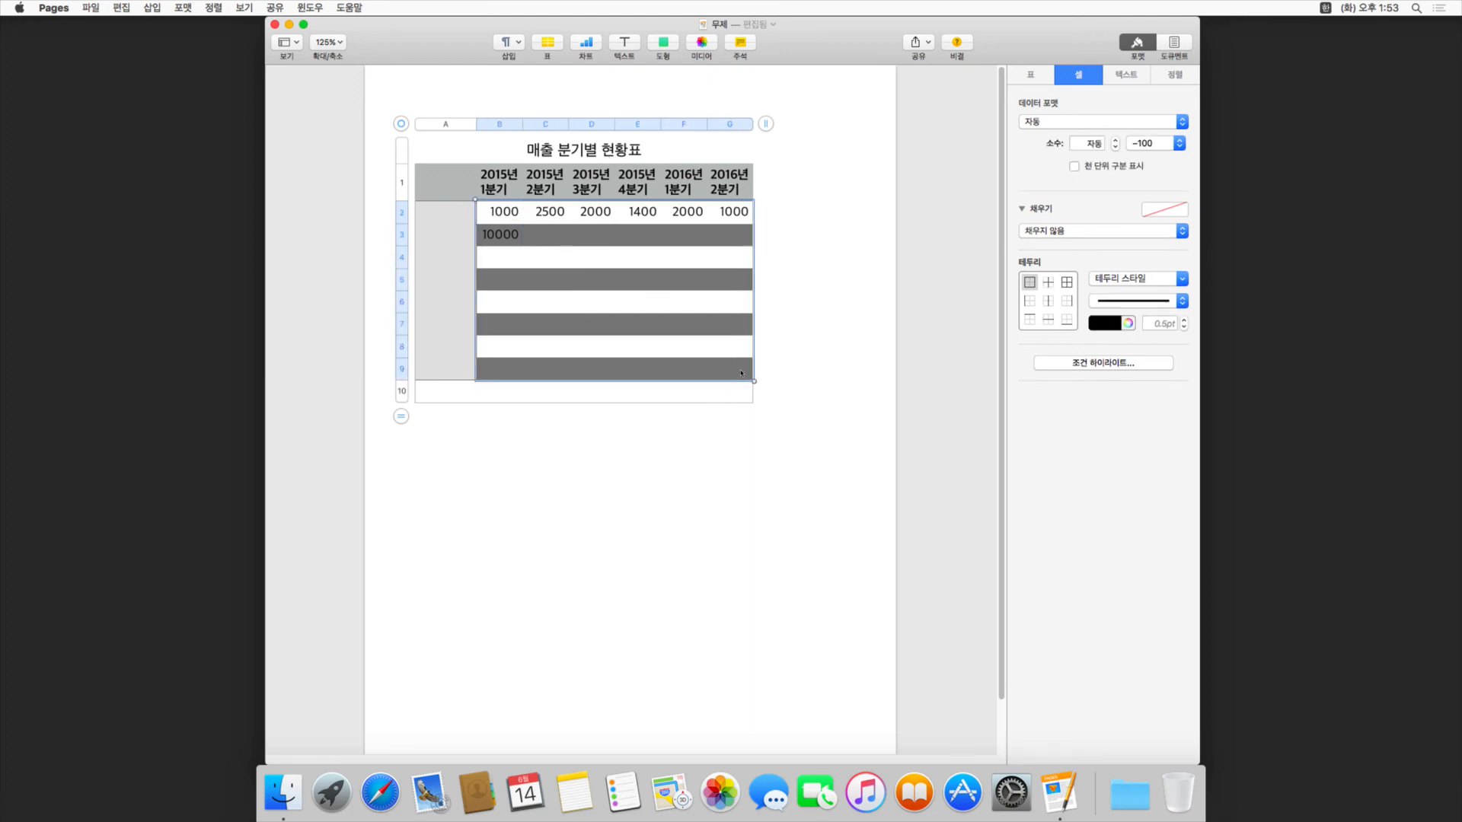
pyautogui.click(1072, 125)
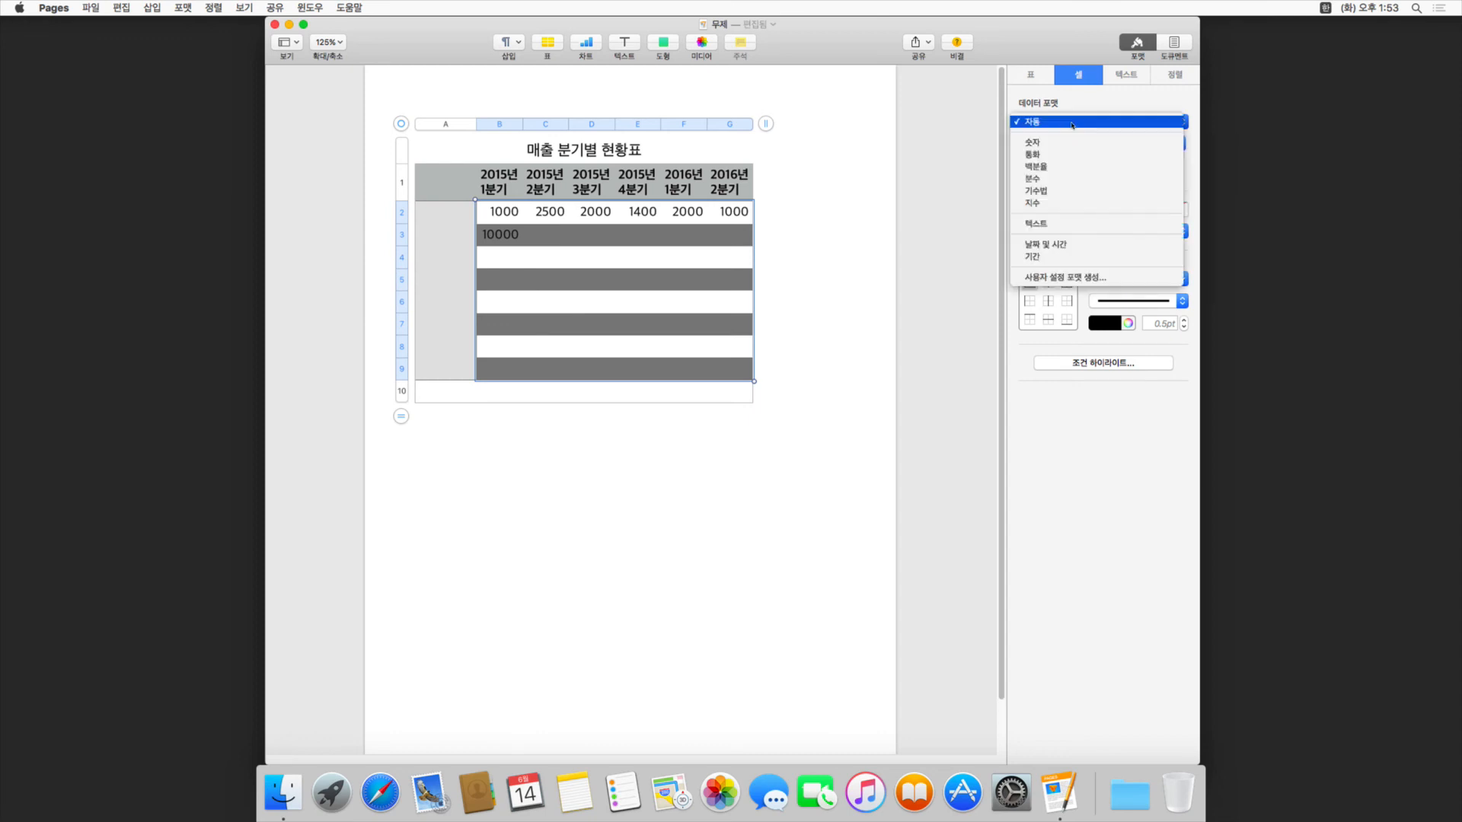
pyautogui.click(1064, 156)
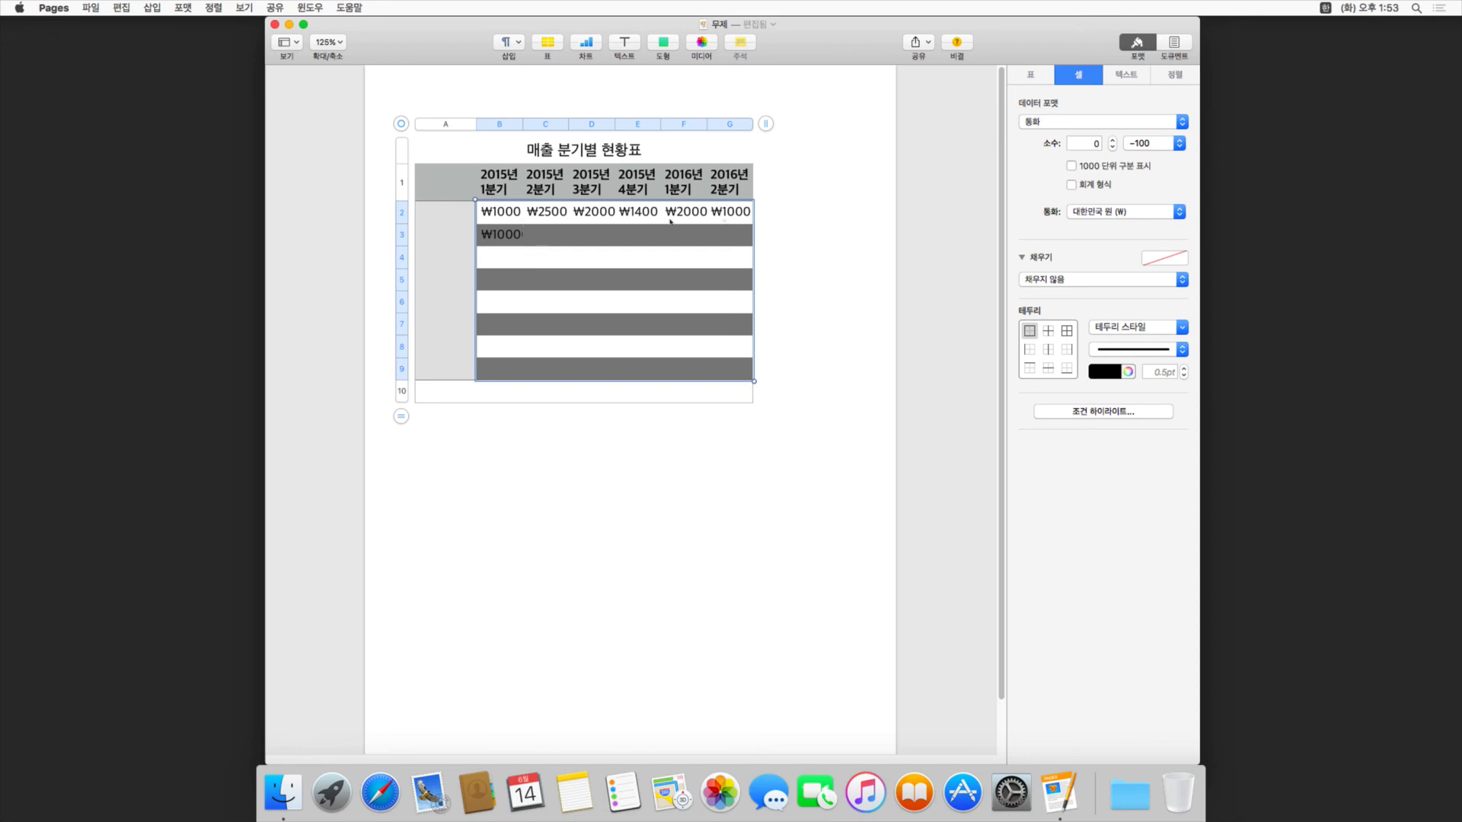
# Turn on the thousands separator and the accounting style (회계 형식) for the currency cells B2 through G9.
pyautogui.click(1088, 169)
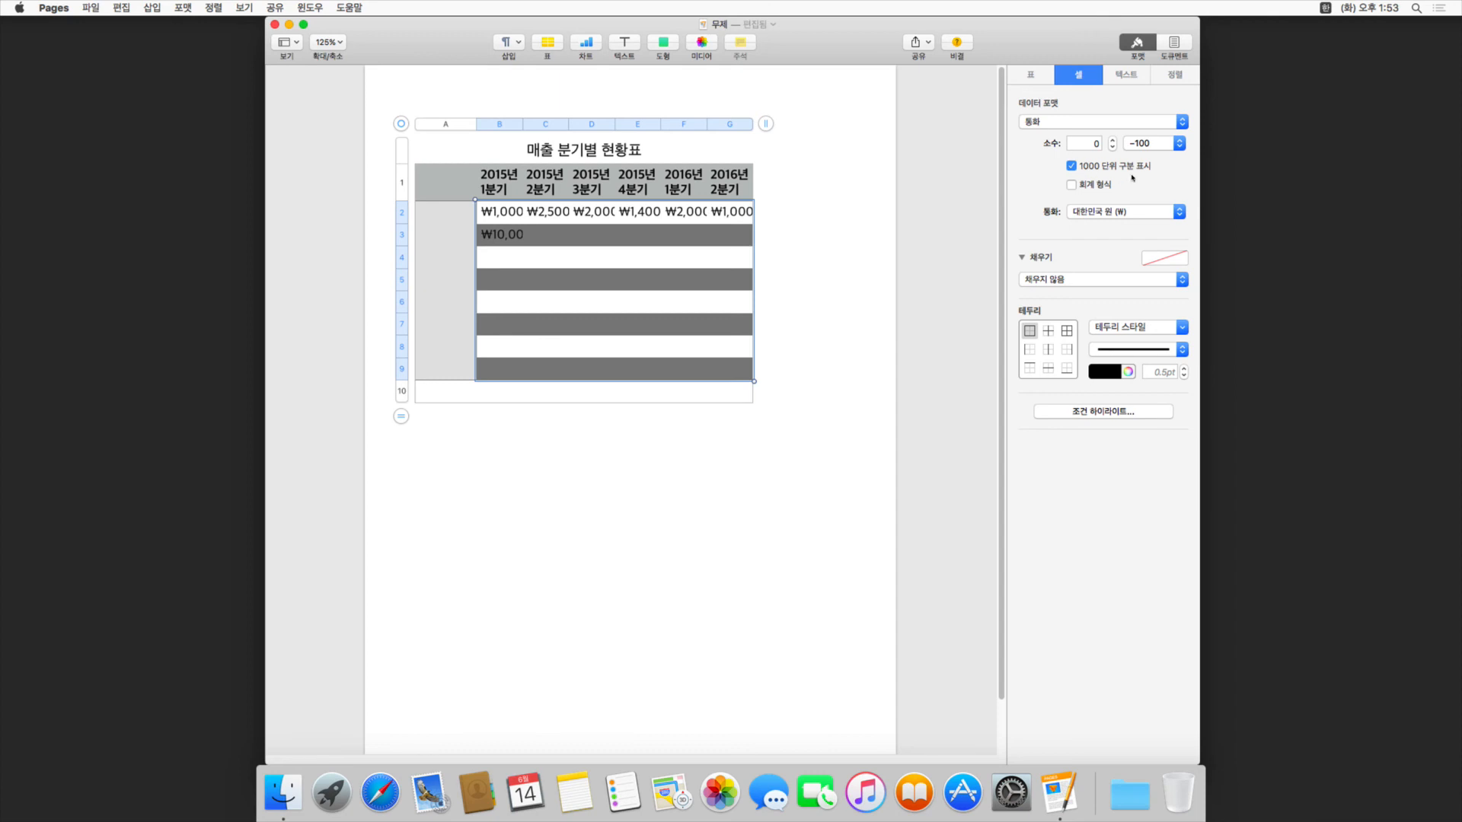
pyautogui.click(1094, 187)
pyautogui.click(1078, 187)
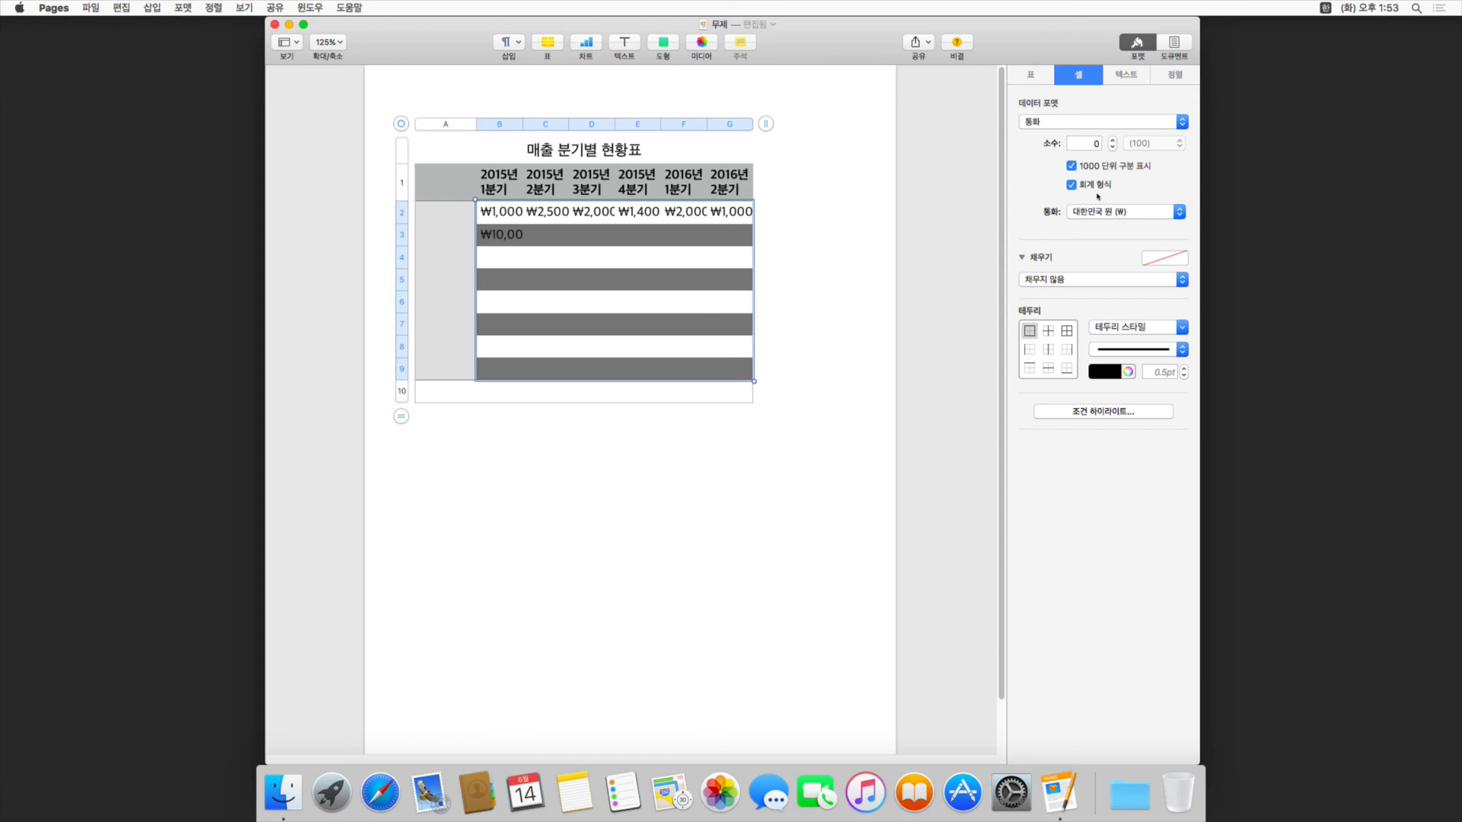
# Change the currency of cells B2 through G9 to 미국 달러 (US$).
pyautogui.click(1098, 212)
pyautogui.click(1099, 212)
pyautogui.click(1099, 212)
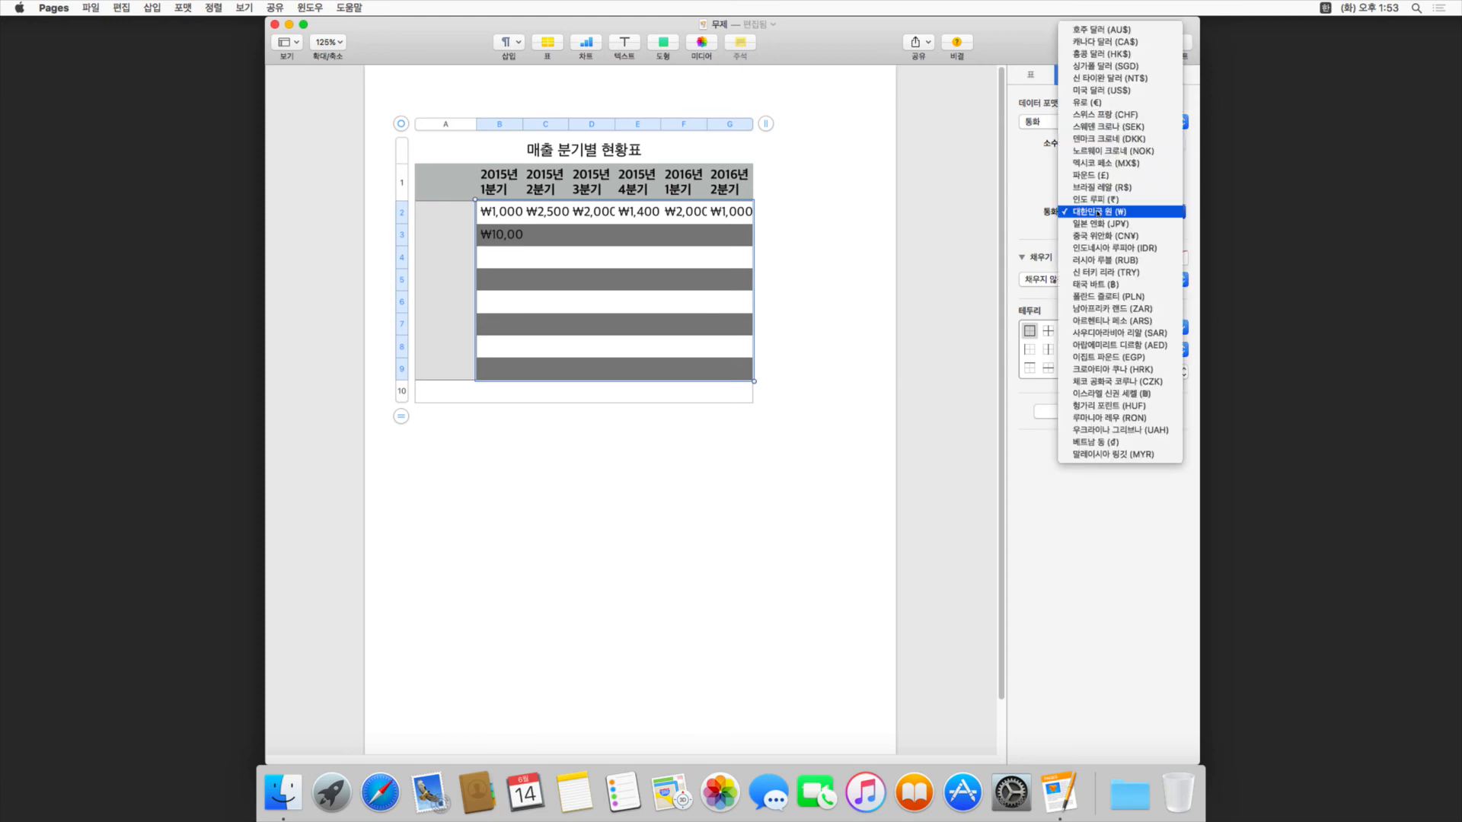
pyautogui.click(1113, 90)
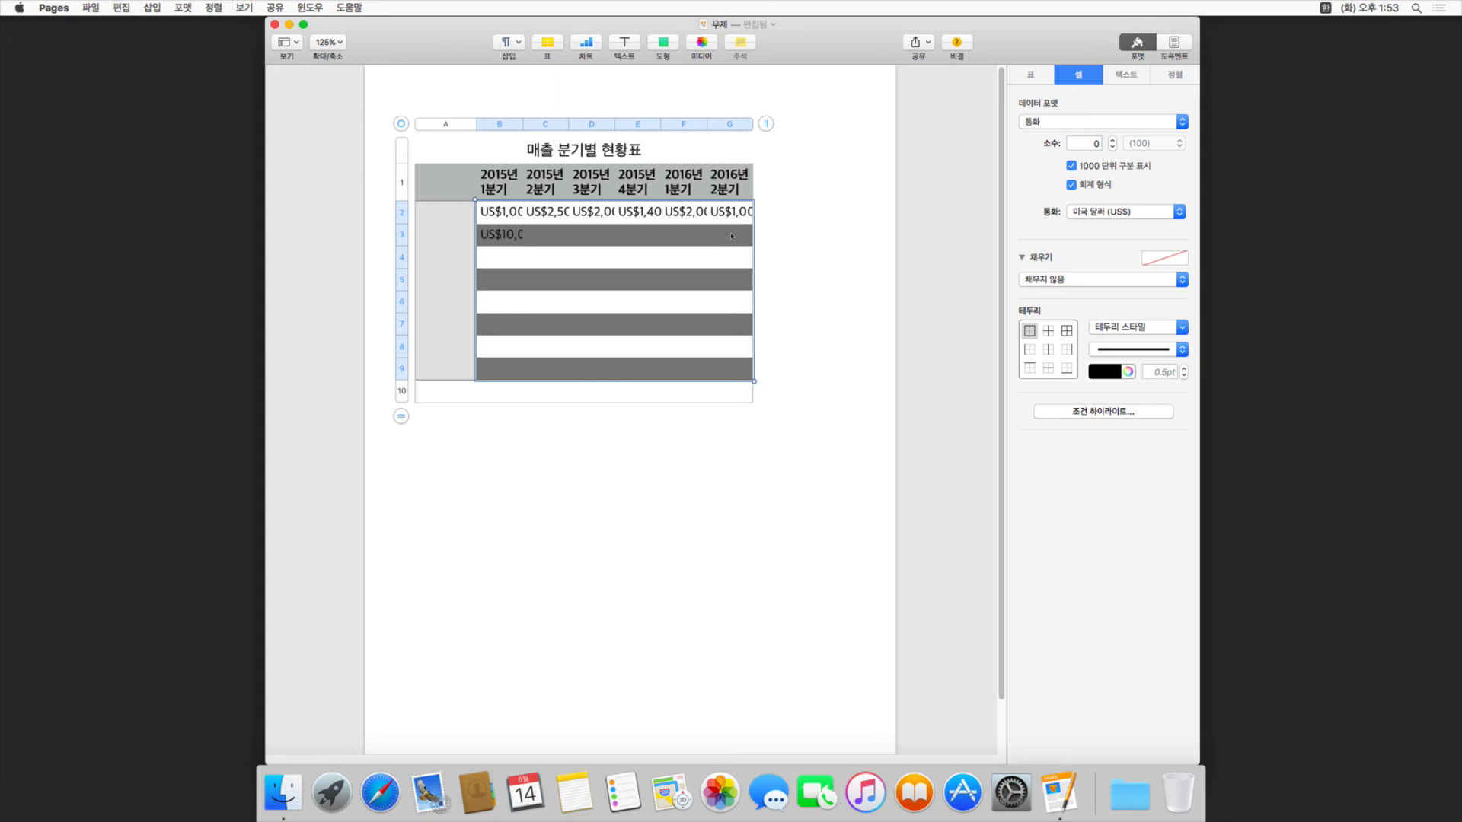
# Fill cells B2 through G9 with light yellow and give their inner borders the dark gray 1 pt table style.
pyautogui.click(1168, 260)
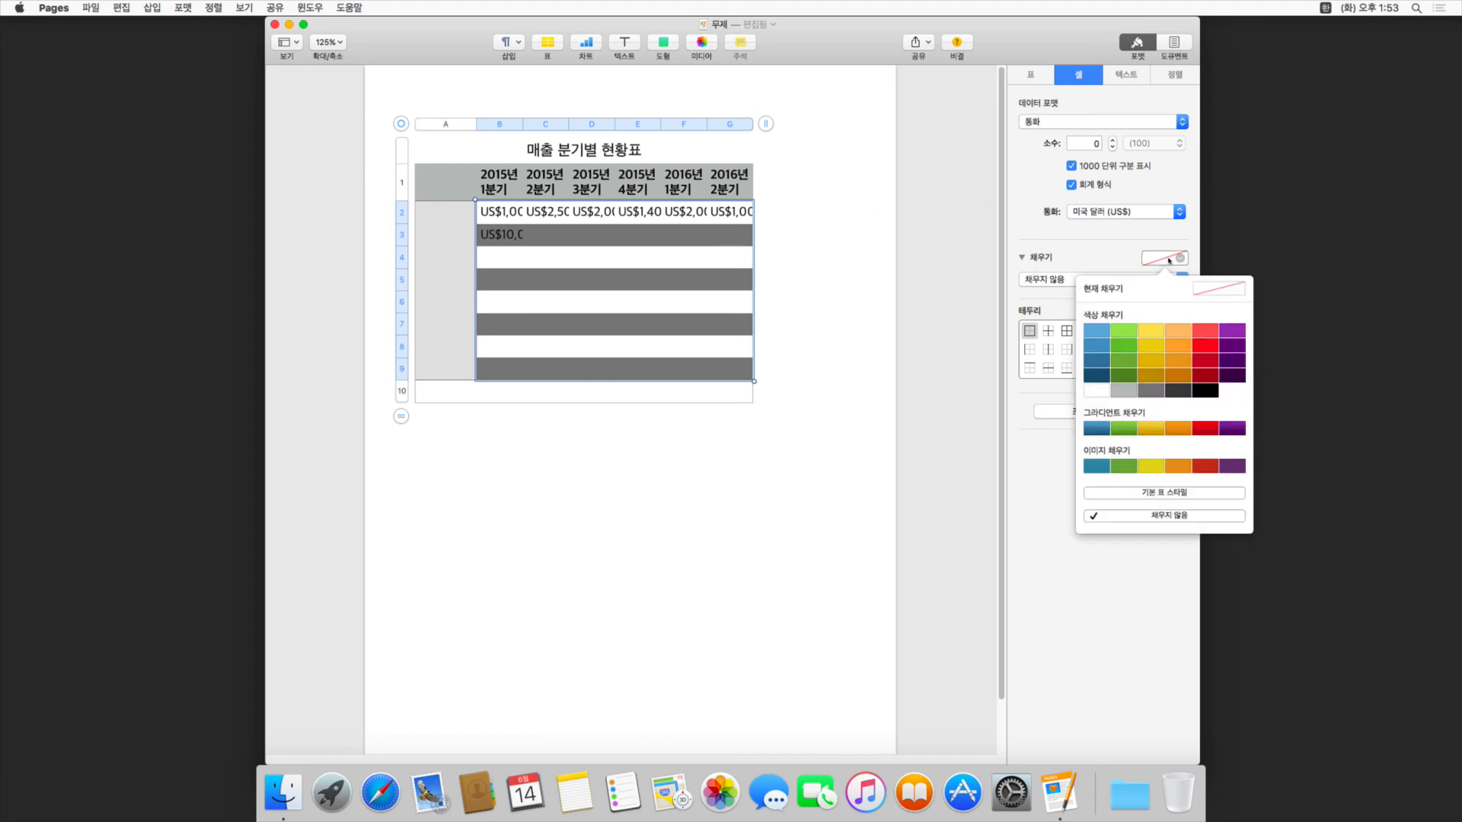
pyautogui.click(1142, 335)
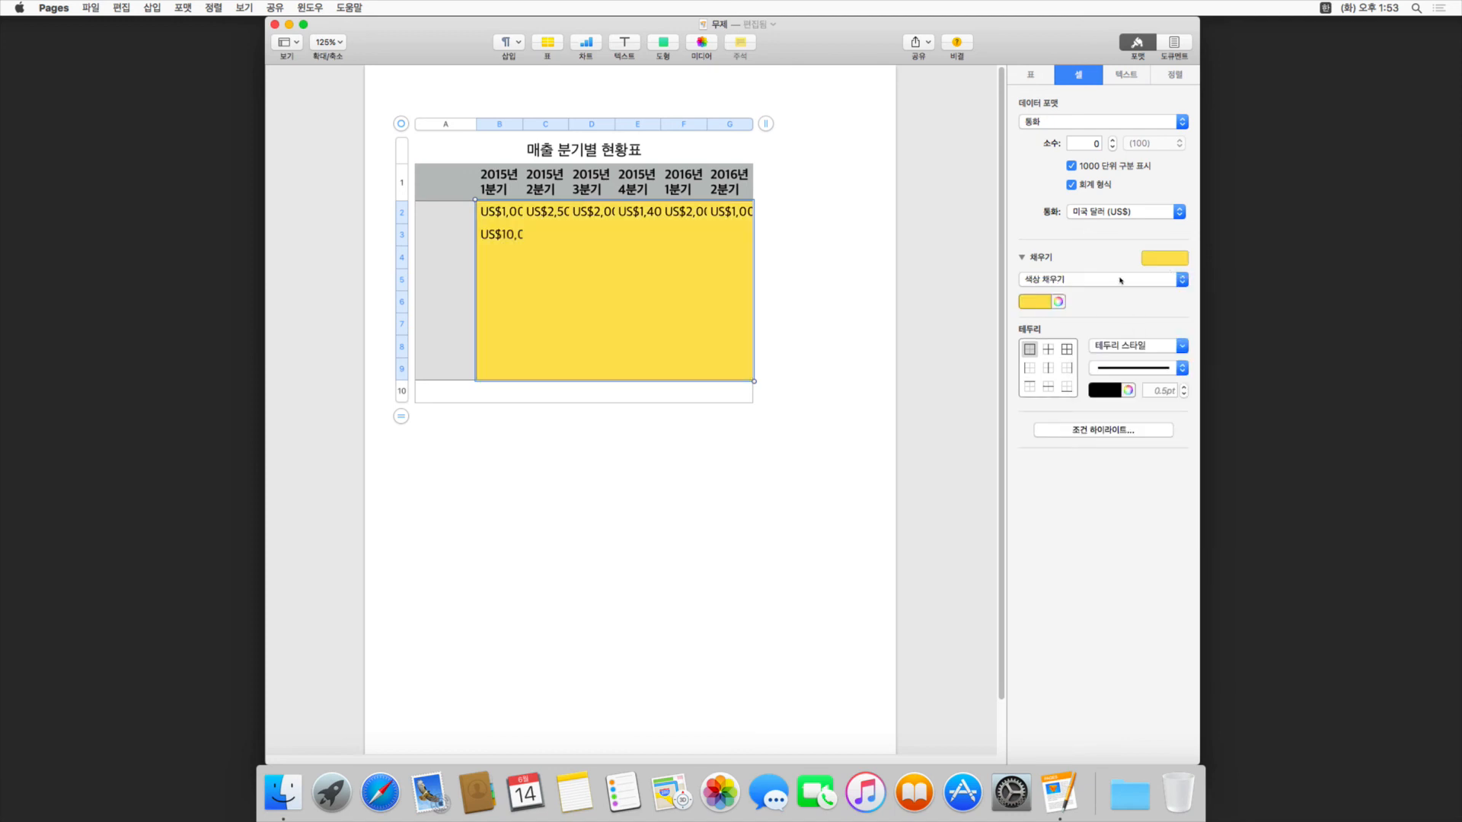
pyautogui.click(1048, 348)
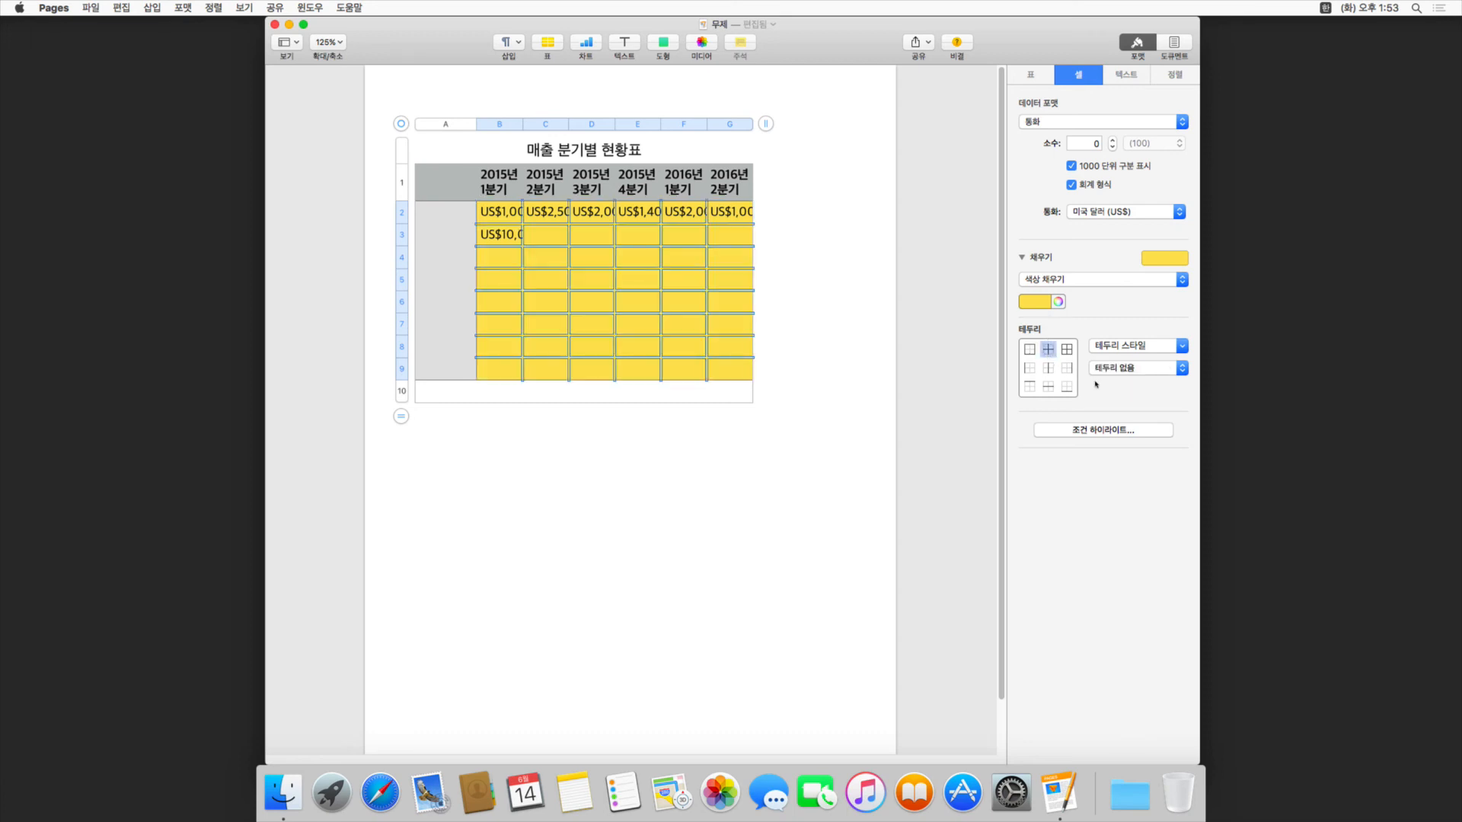
pyautogui.click(1118, 352)
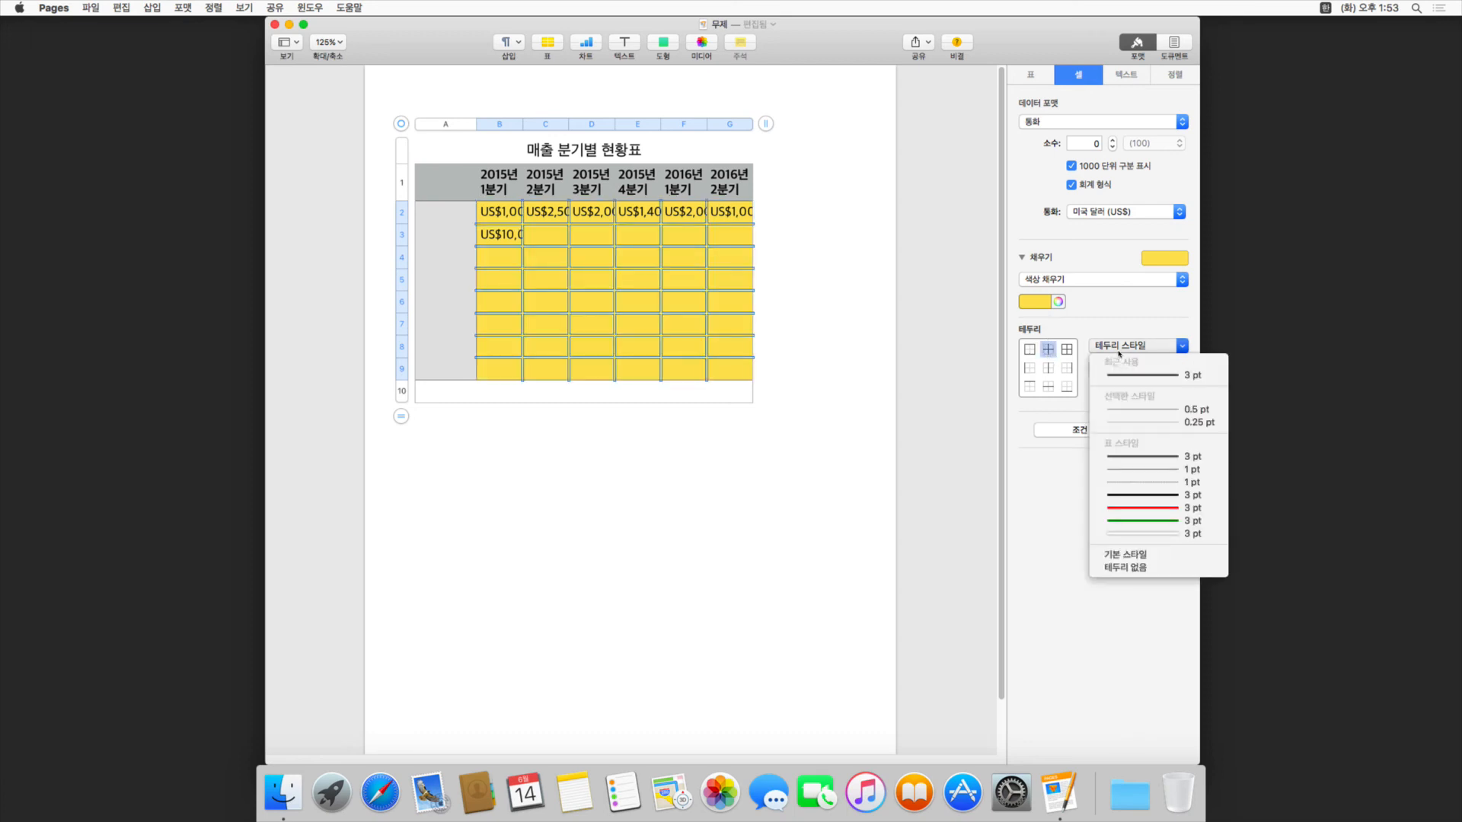
pyautogui.click(1123, 471)
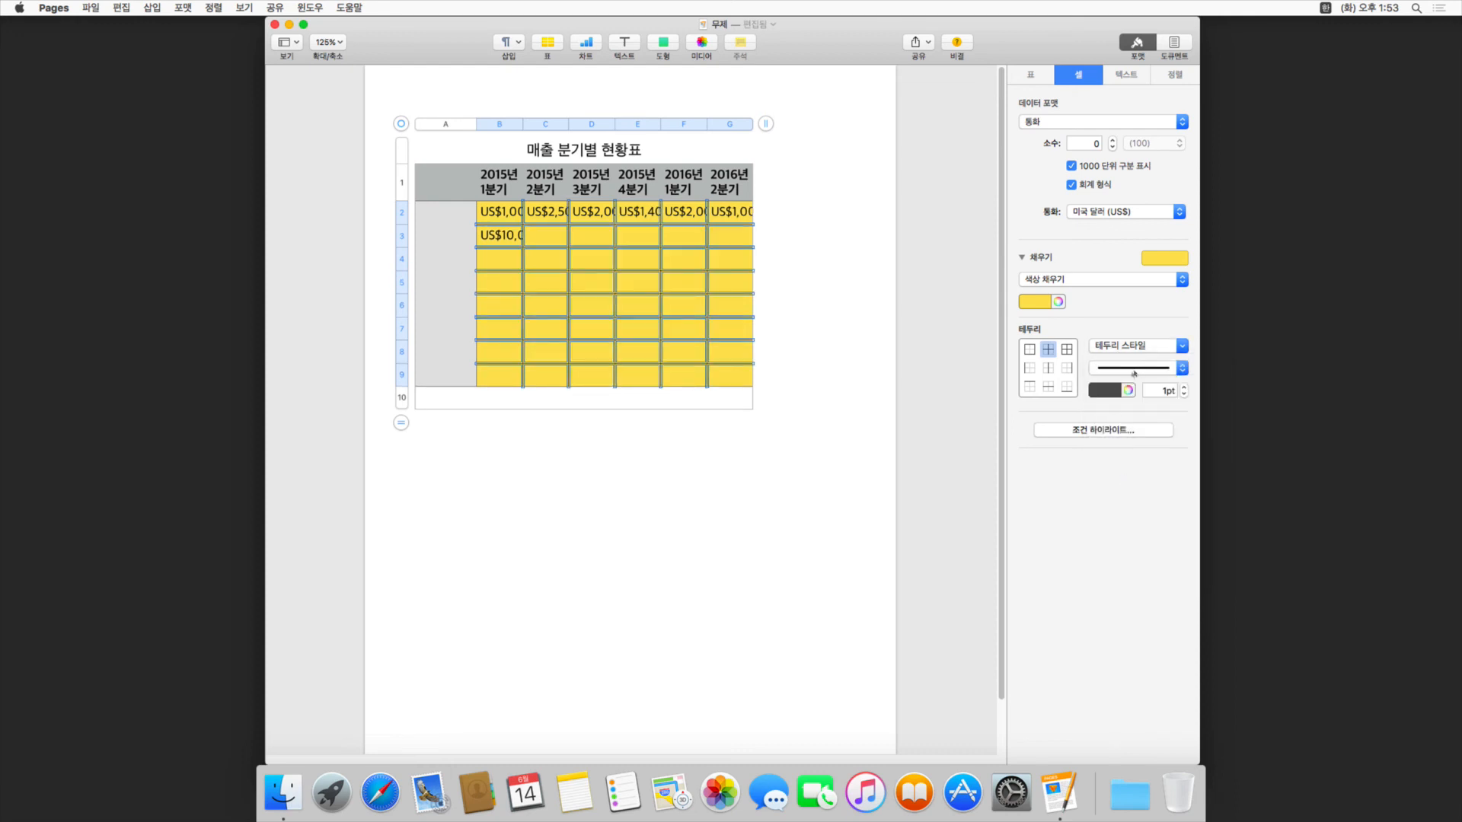
pyautogui.click(901, 367)
pyautogui.click(640, 297)
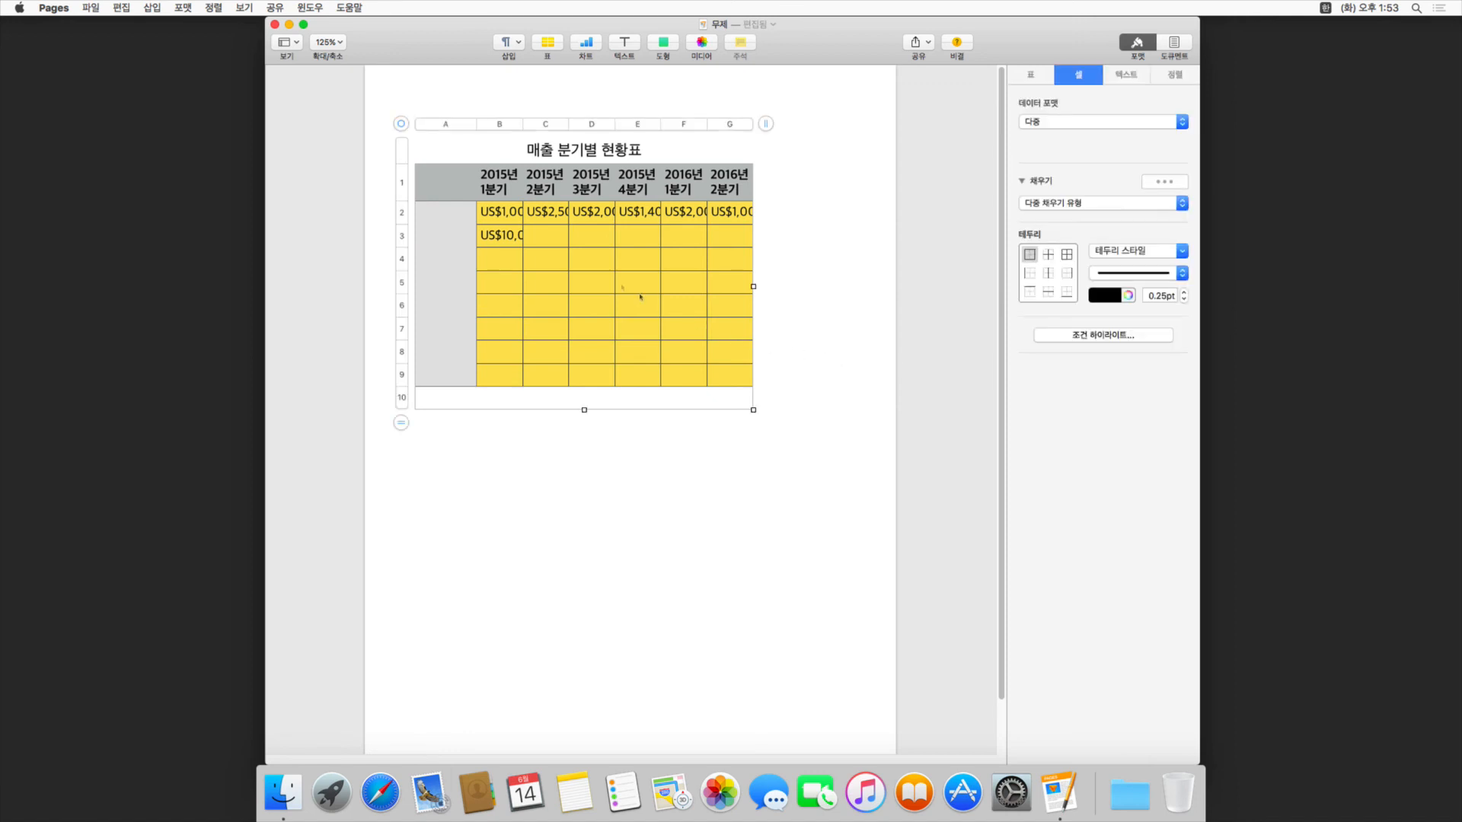
# Open the conditional highlighting rules for cell B2.
pyautogui.click(512, 221)
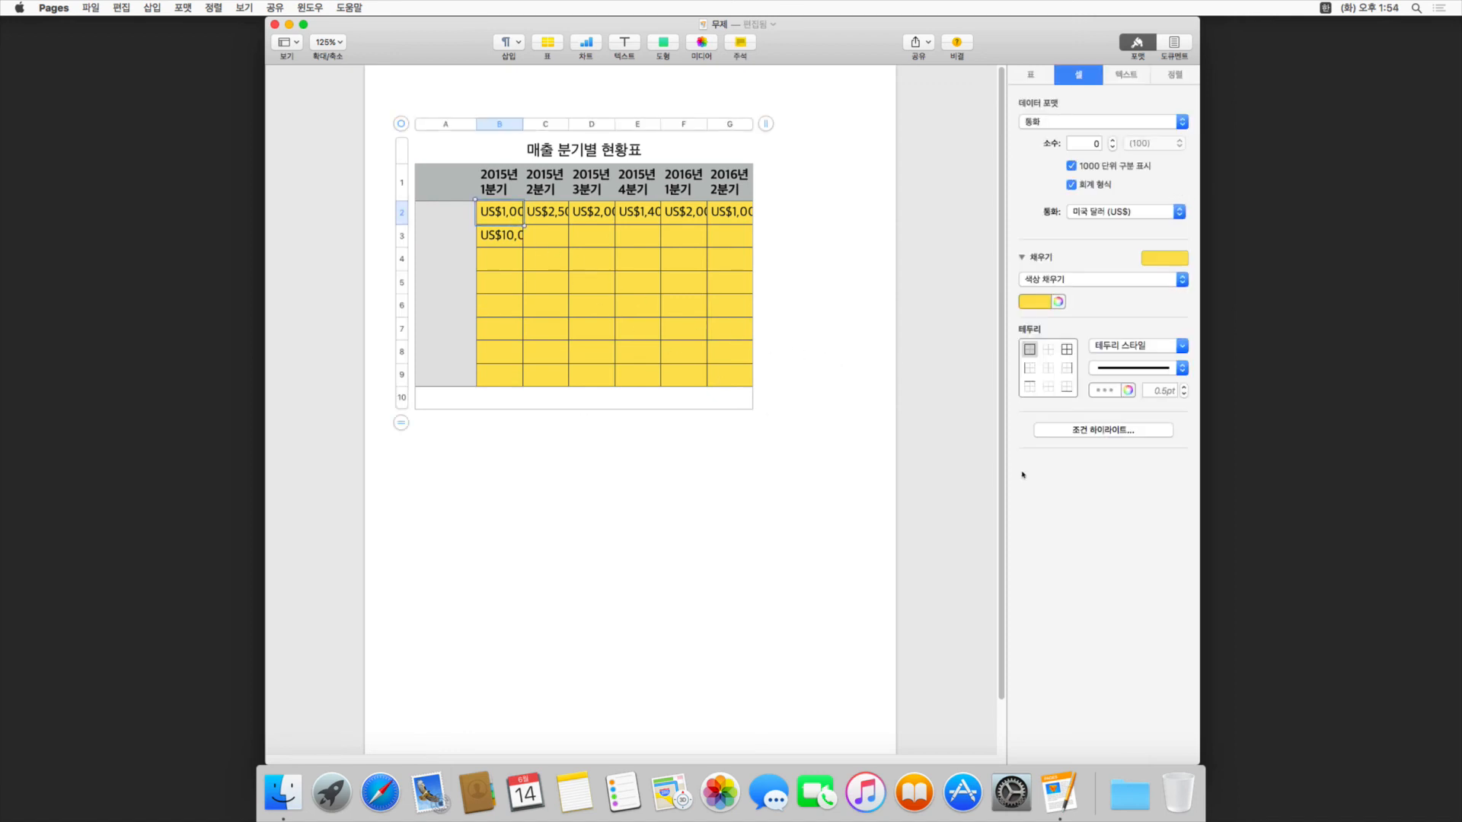
pyautogui.click(1064, 434)
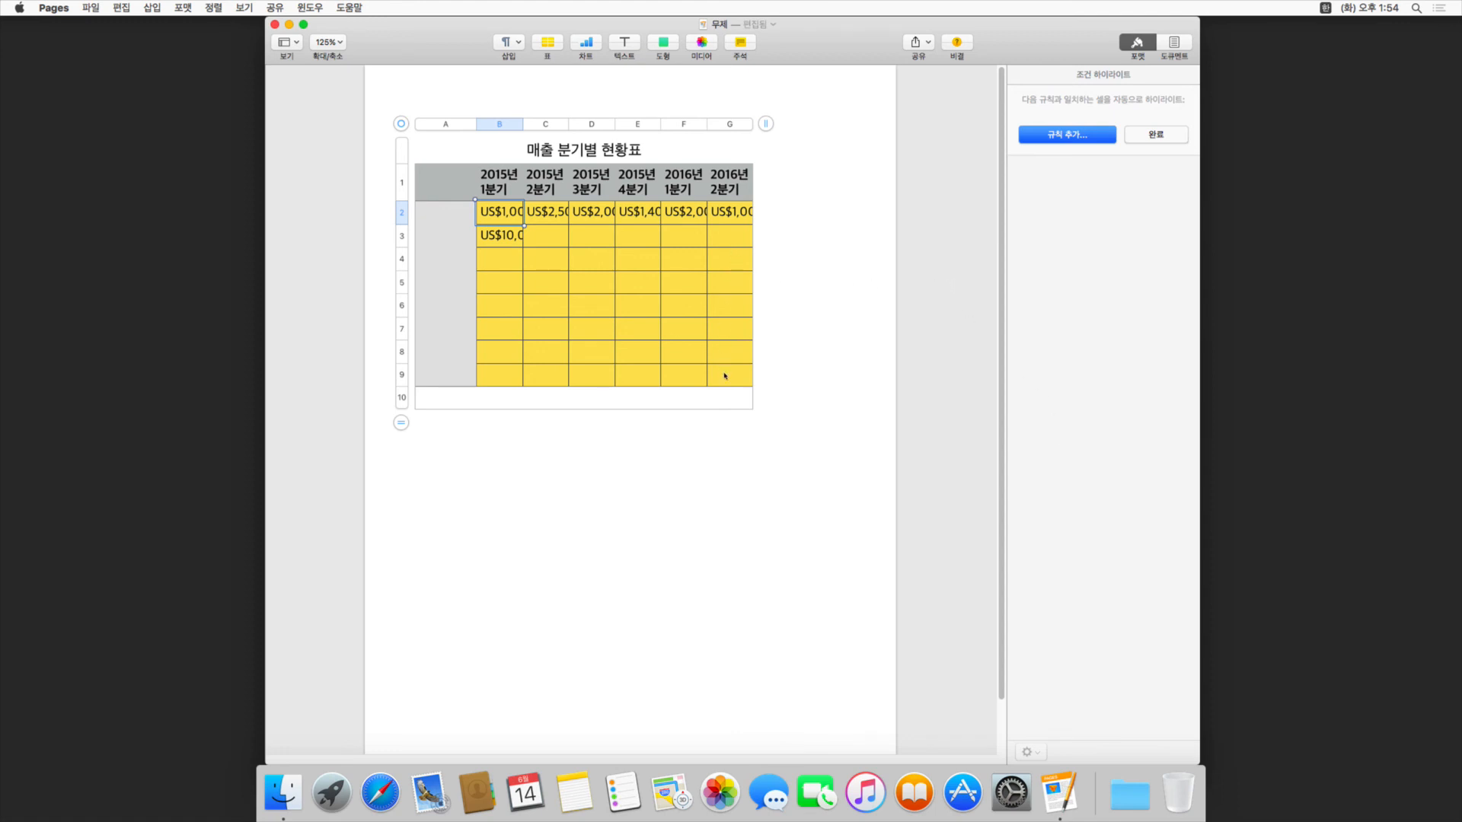
# Widen column G to about three times its width so the 2016년 2분기 heading fits on one line.
pyautogui.click(495, 128)
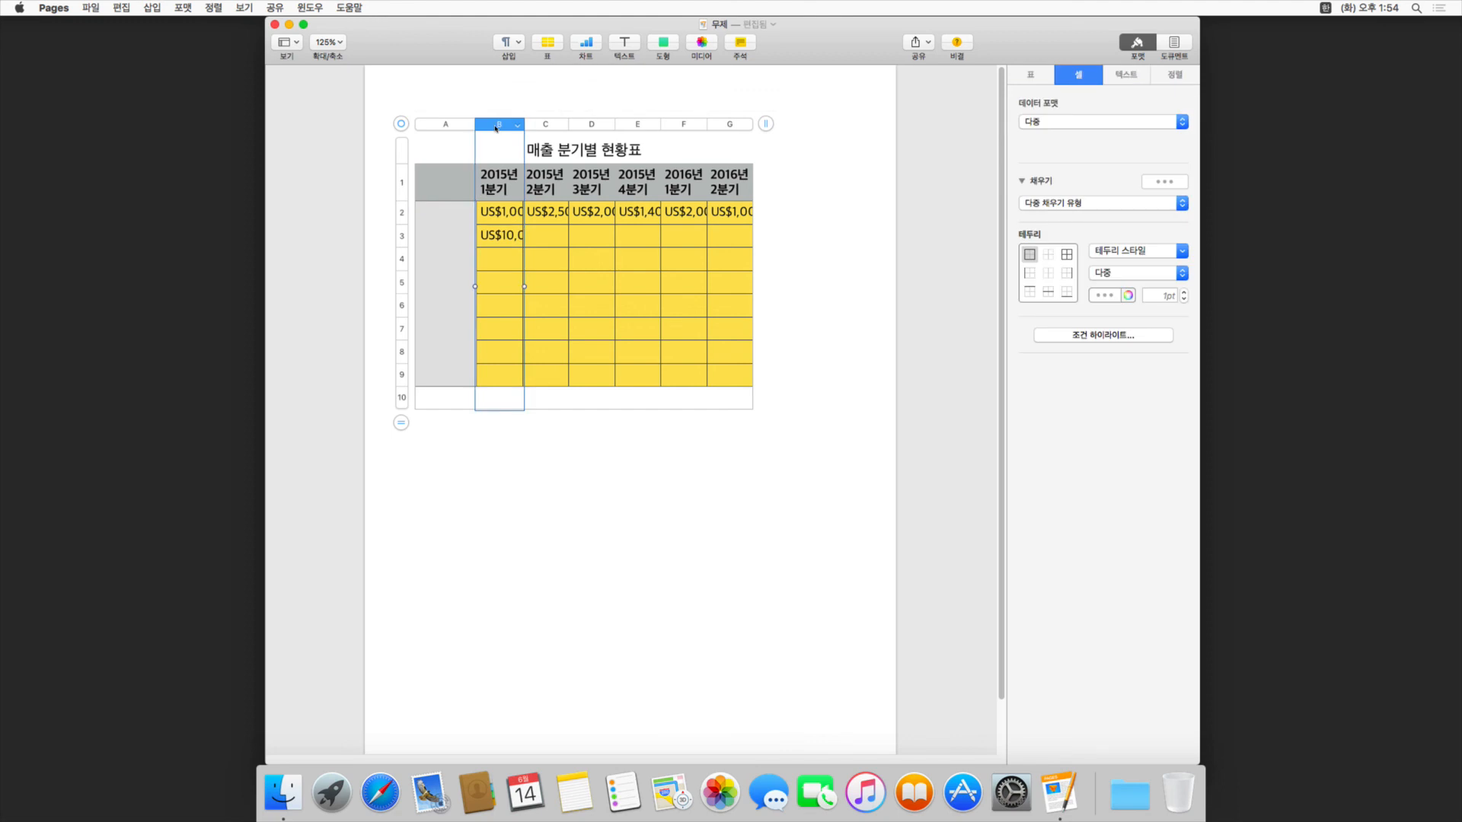
pyautogui.keyDown('shift'); pyautogui.click(736, 125); pyautogui.keyUp('shift')
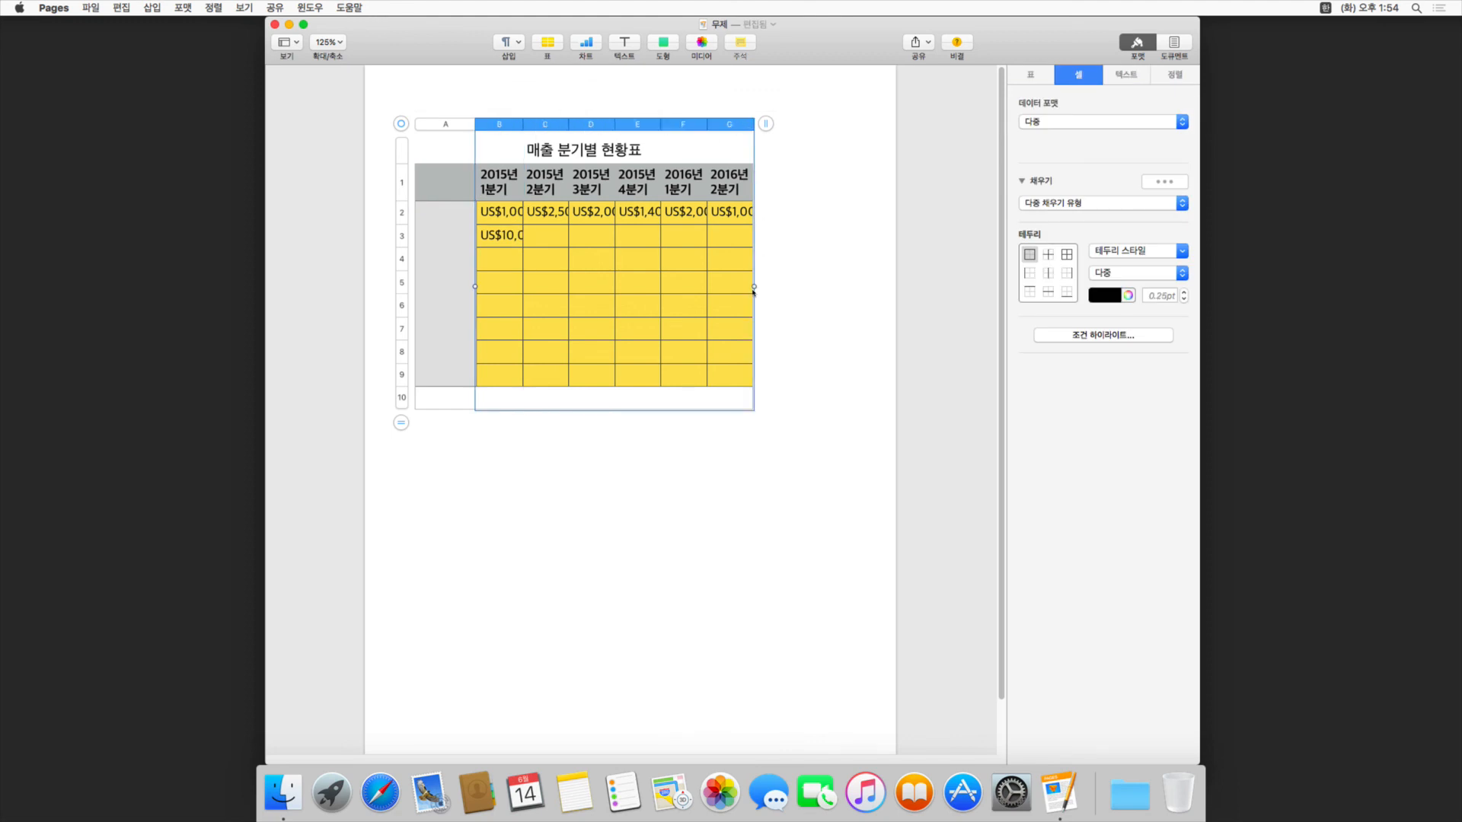
pyautogui.click(848, 303)
pyautogui.click(739, 163)
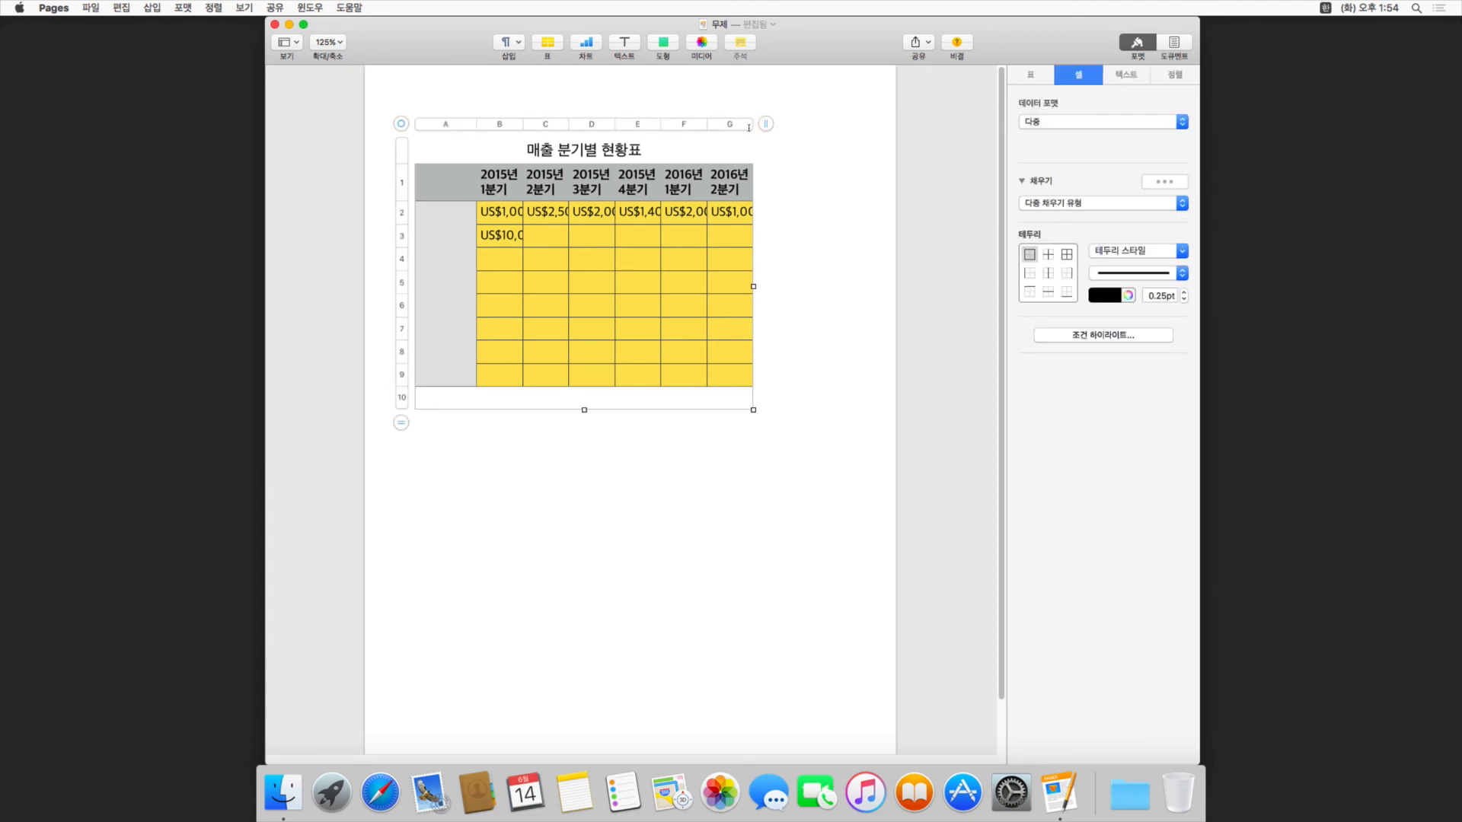
pyautogui.moveTo(748, 127); pyautogui.dragTo(845, 134)
# Distribute columns B through G to equal widths.
pyautogui.click(495, 123)
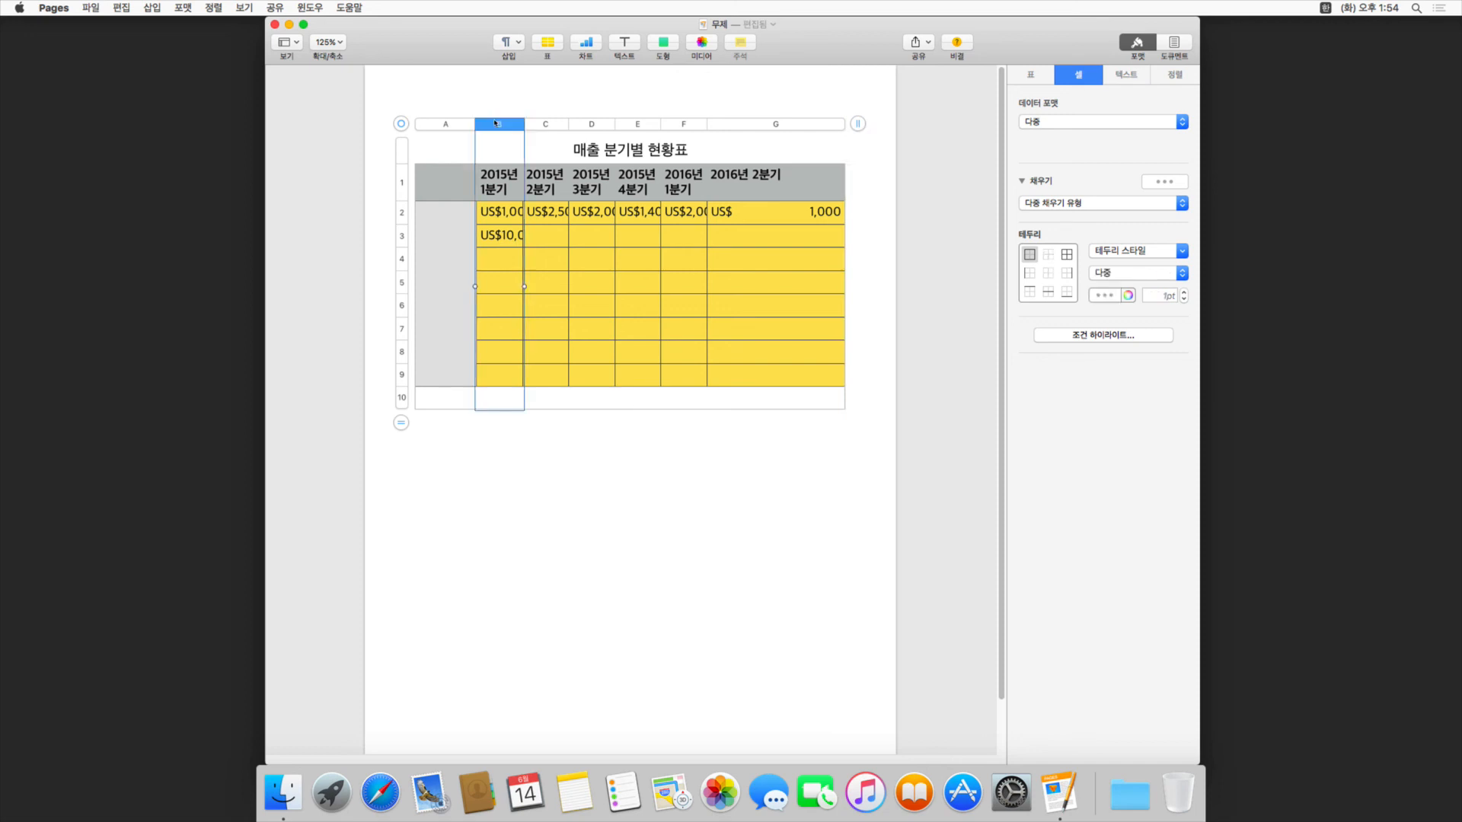
pyautogui.keyDown('shift'); pyautogui.click(813, 394); pyautogui.keyUp('shift')
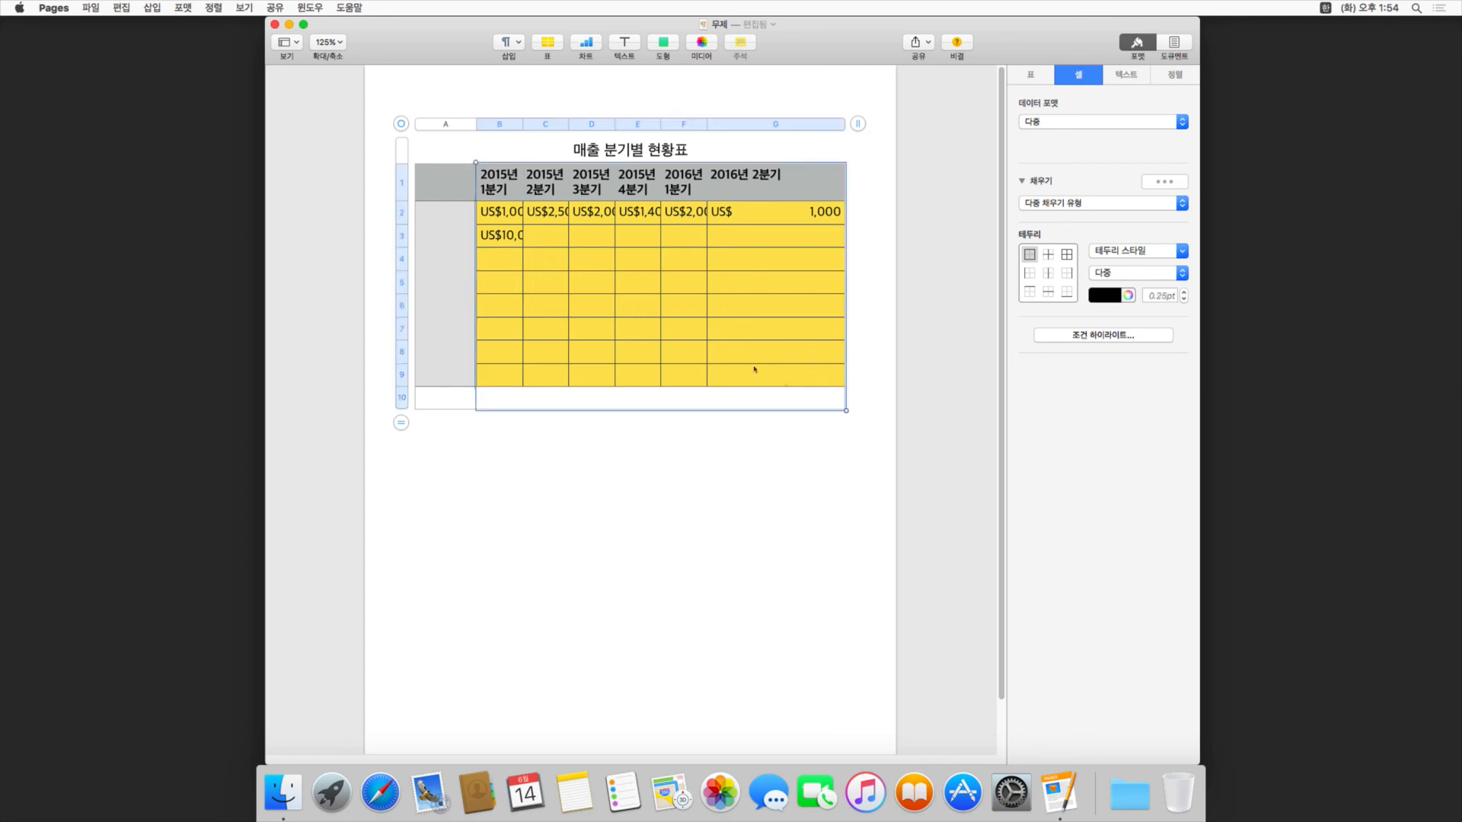
pyautogui.click(183, 7)
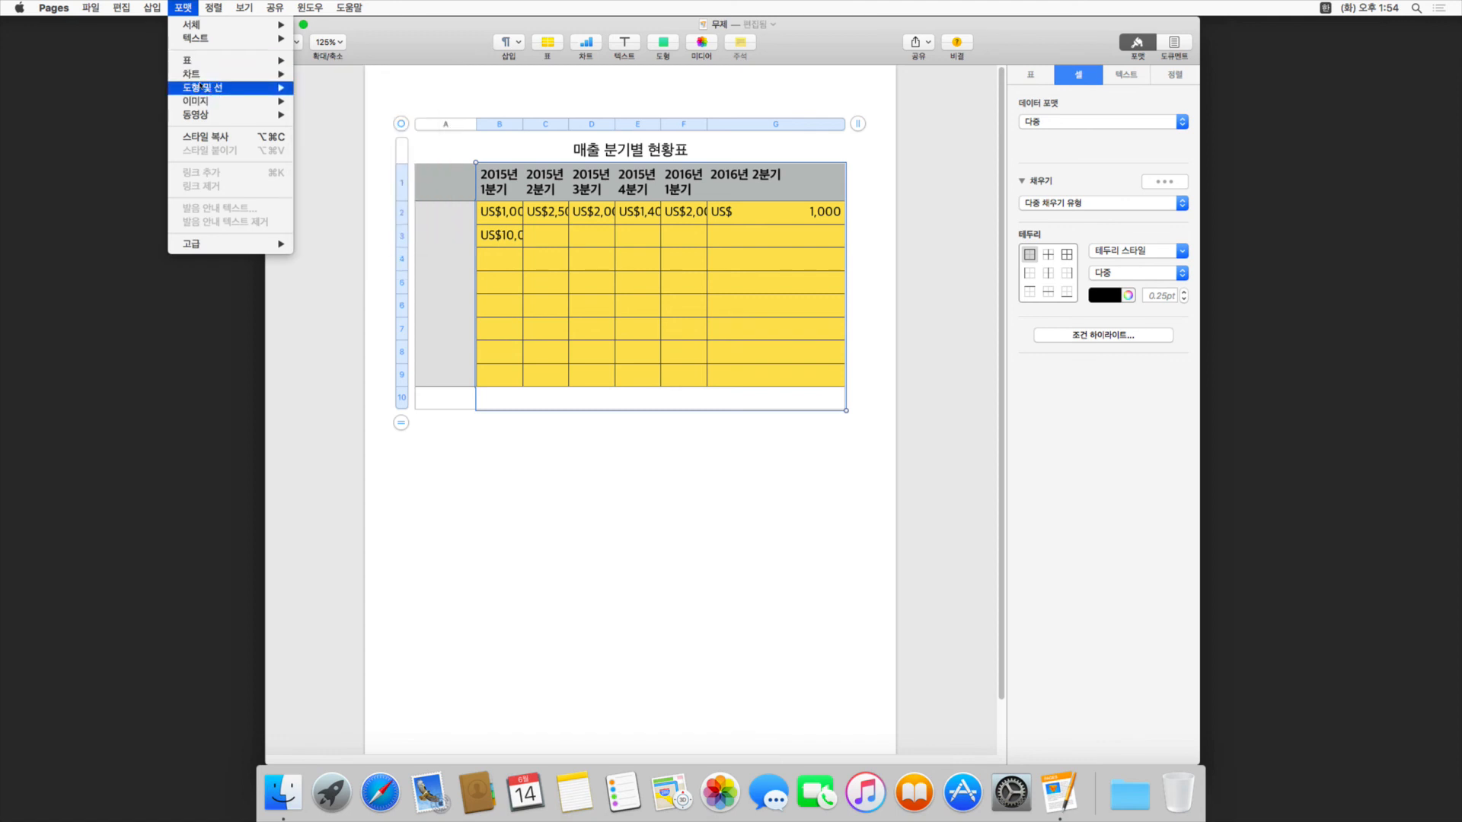
pyautogui.moveTo(228, 60)
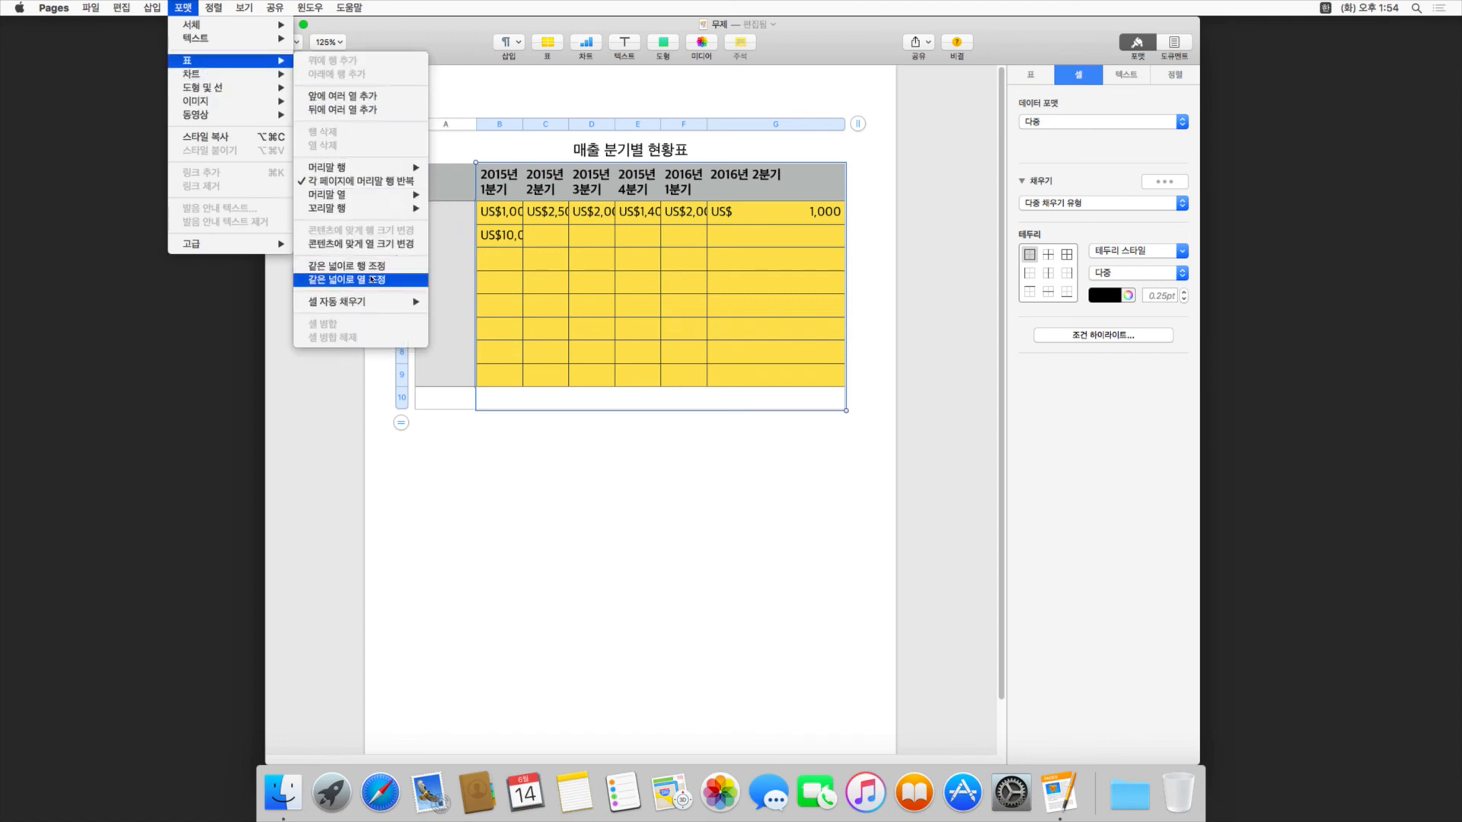
pyautogui.click(345, 280)
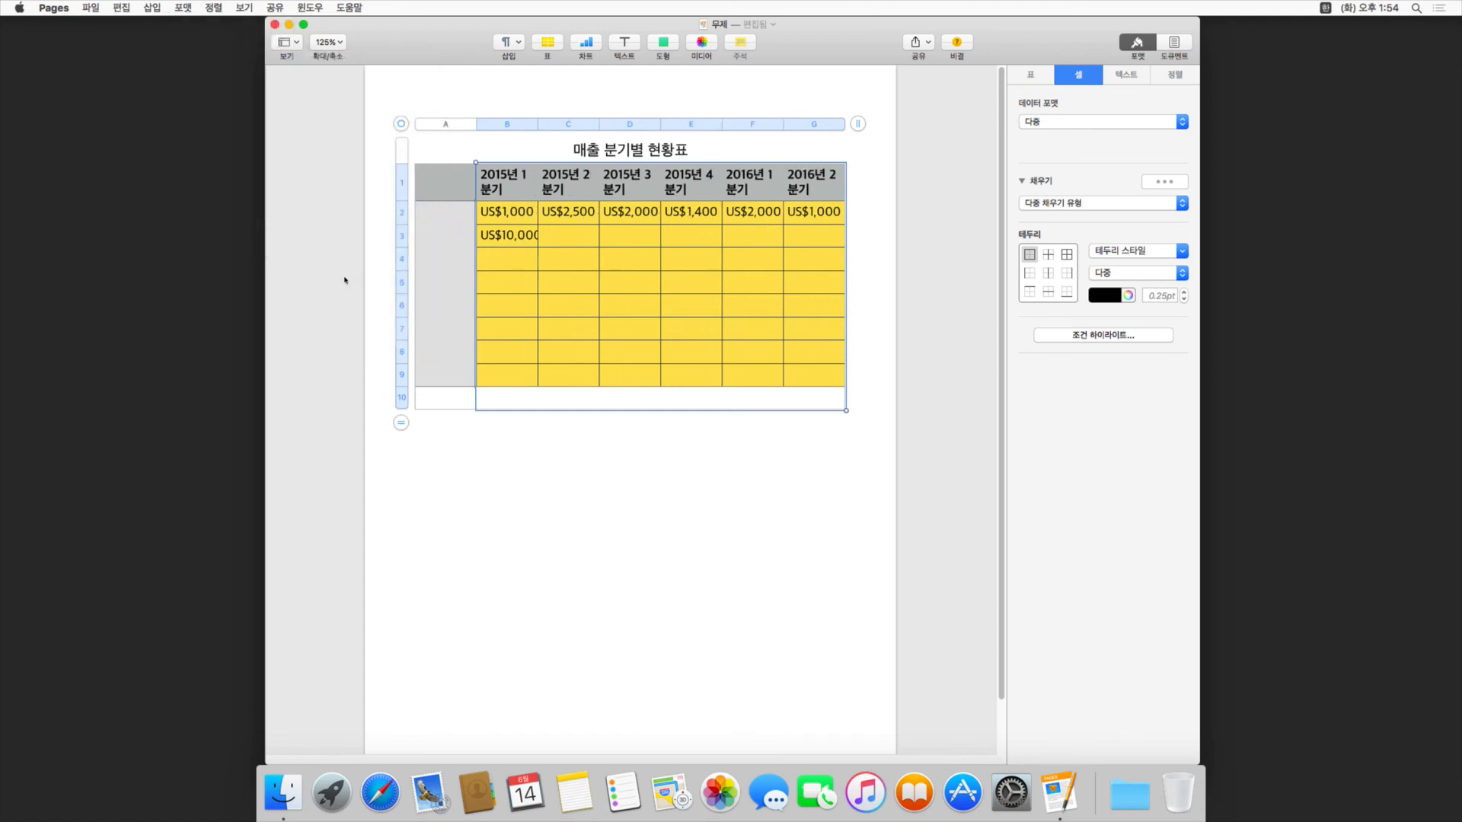
# Add a conditional highlighting rule to cells B2 through G9 for numbers greater than 2000.
pyautogui.click(562, 246)
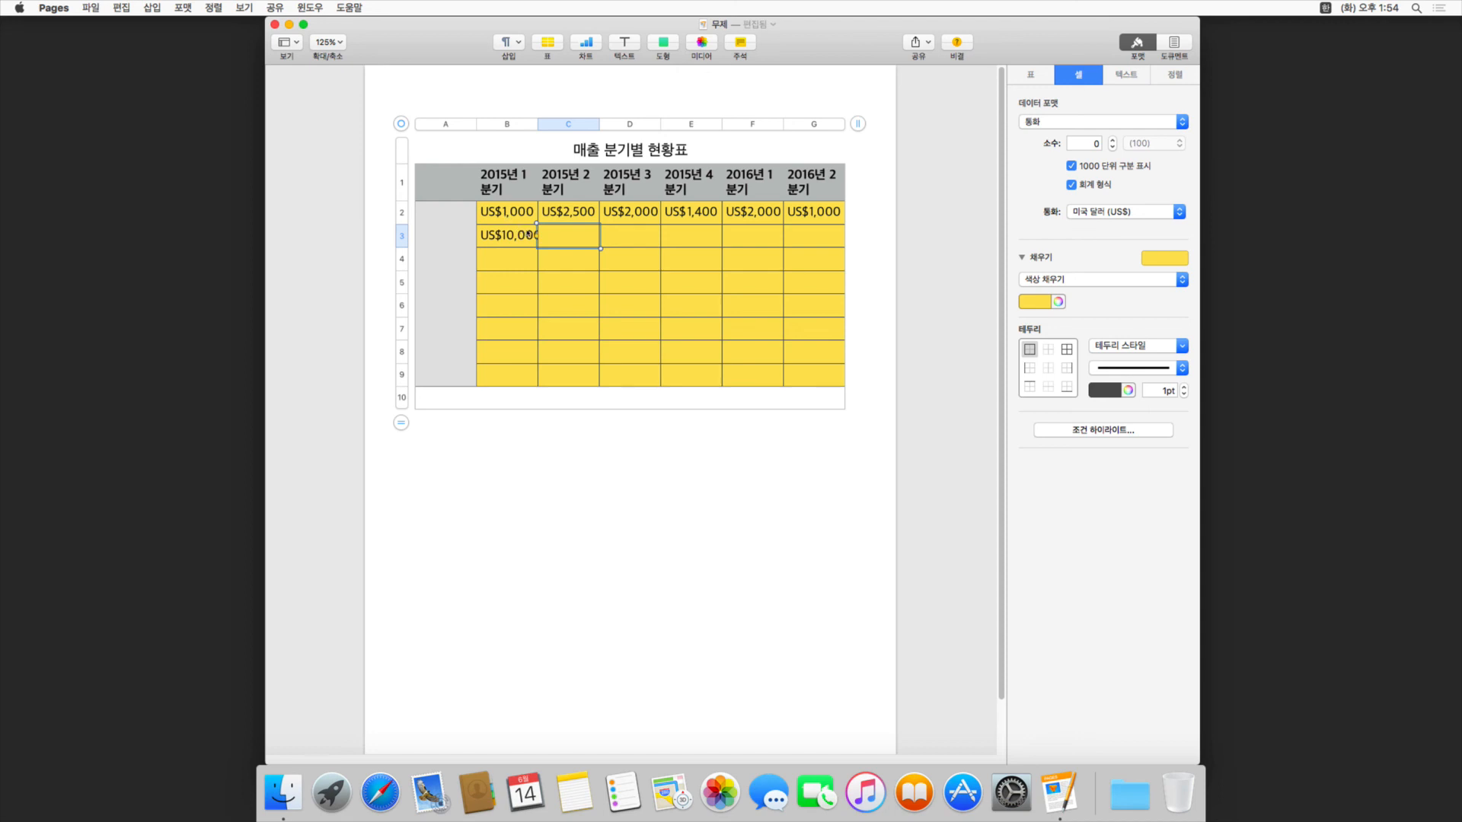
pyautogui.click(526, 221)
pyautogui.click(801, 380)
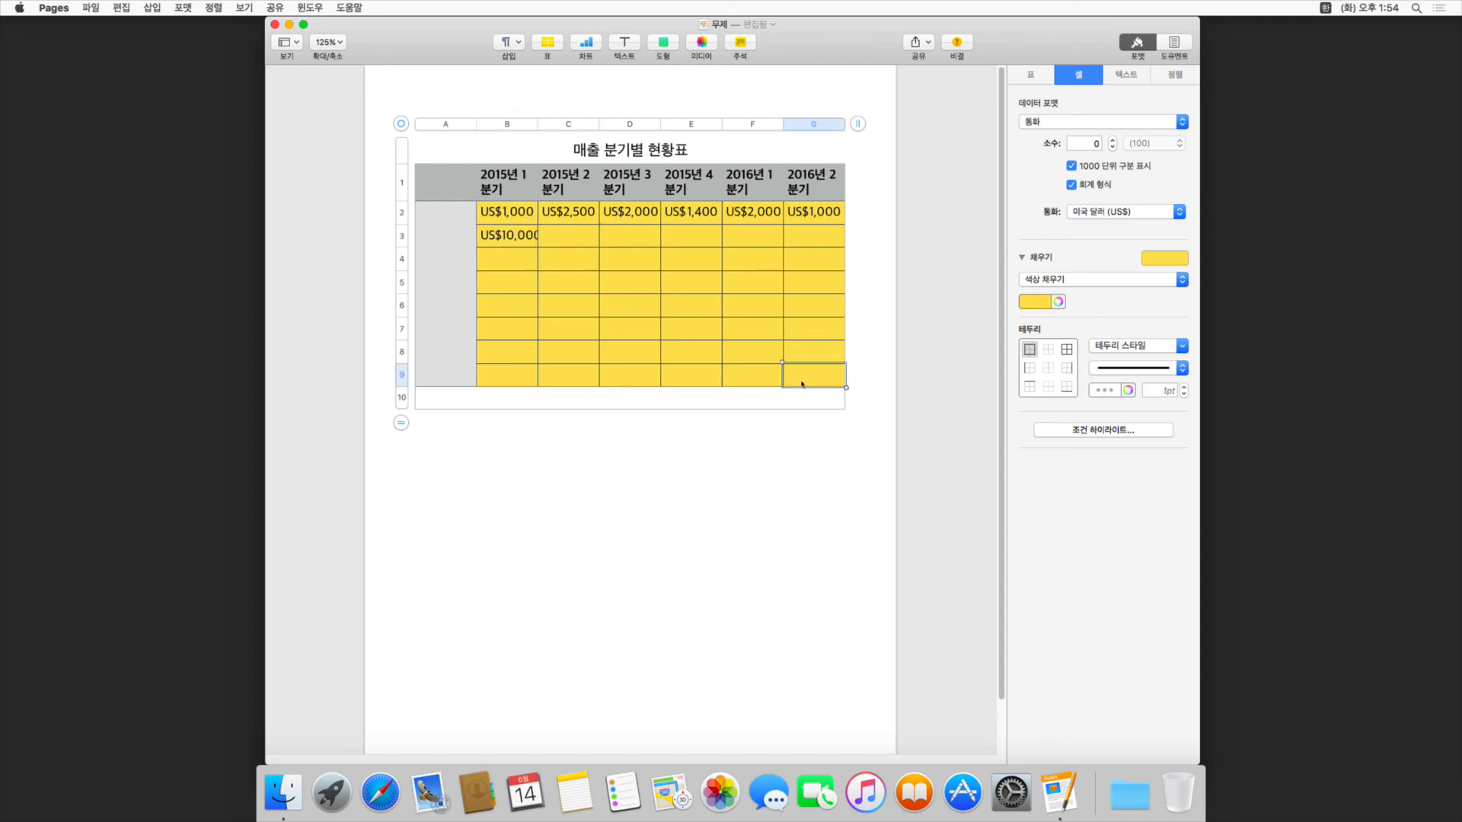
pyautogui.keyDown('shift'); pyautogui.click(515, 221); pyautogui.keyUp('shift')
pyautogui.click(1112, 431)
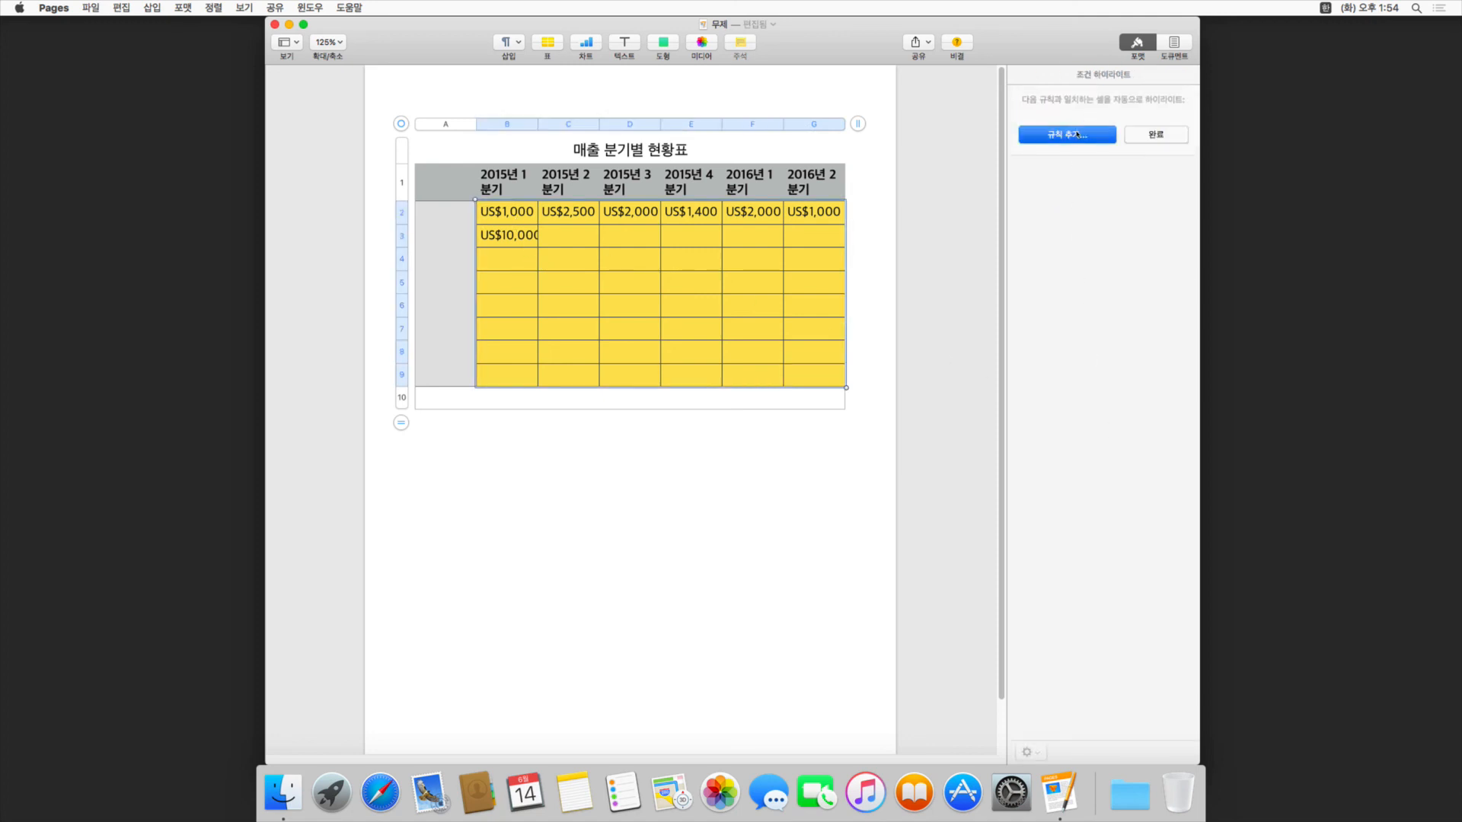
pyautogui.click(1076, 135)
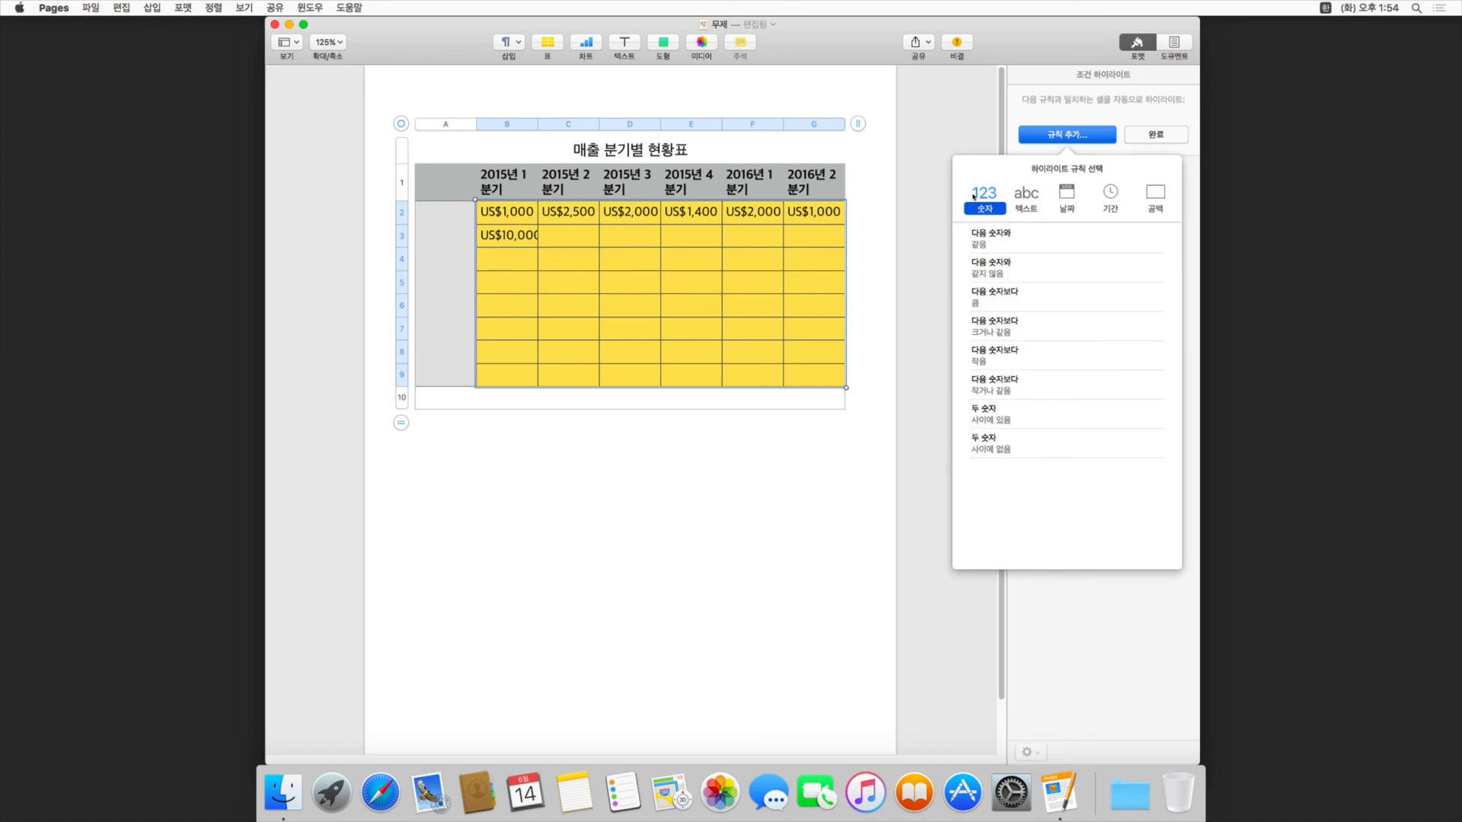
pyautogui.click(1026, 305)
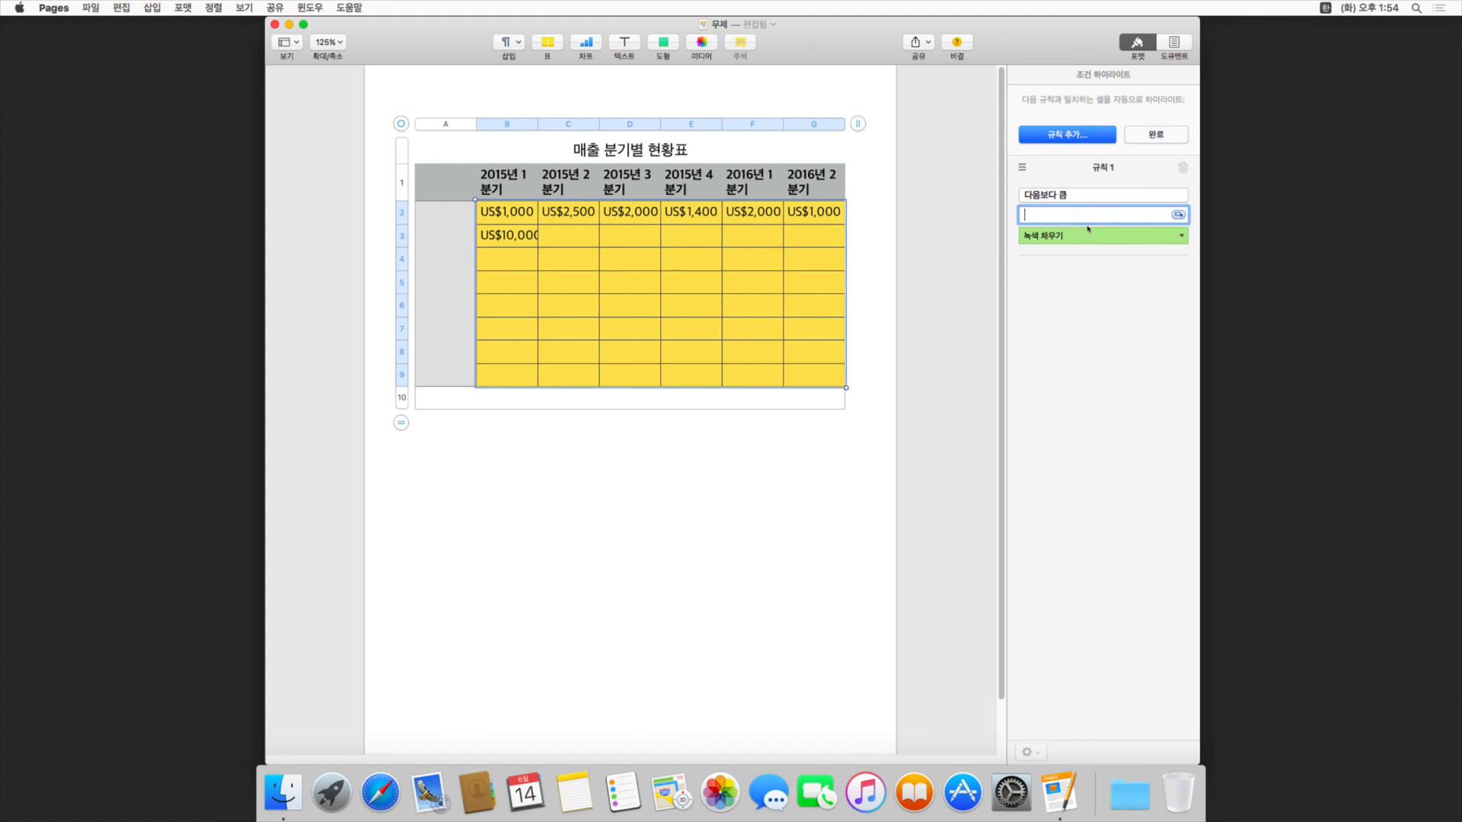
pyautogui.write('2000')
# Change the greater-than-2000 rule's highlight style to the orange fill (귤색 채우기) and finish editing the rules.
pyautogui.click(1181, 237)
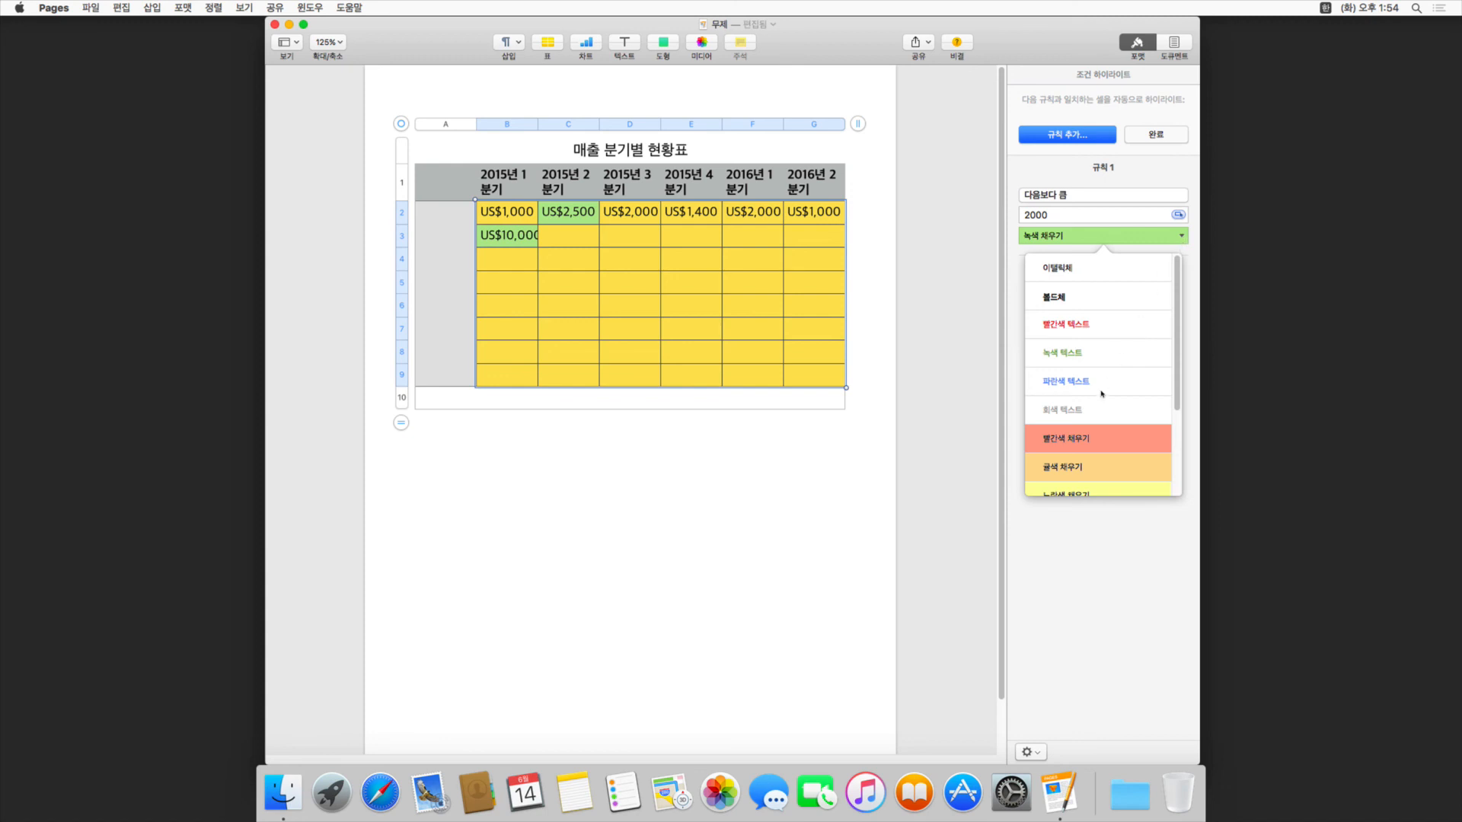
pyautogui.scroll(-3, 1102, 393)
pyautogui.scroll(3, 1102, 393)
pyautogui.scroll(-3, 1102, 393)
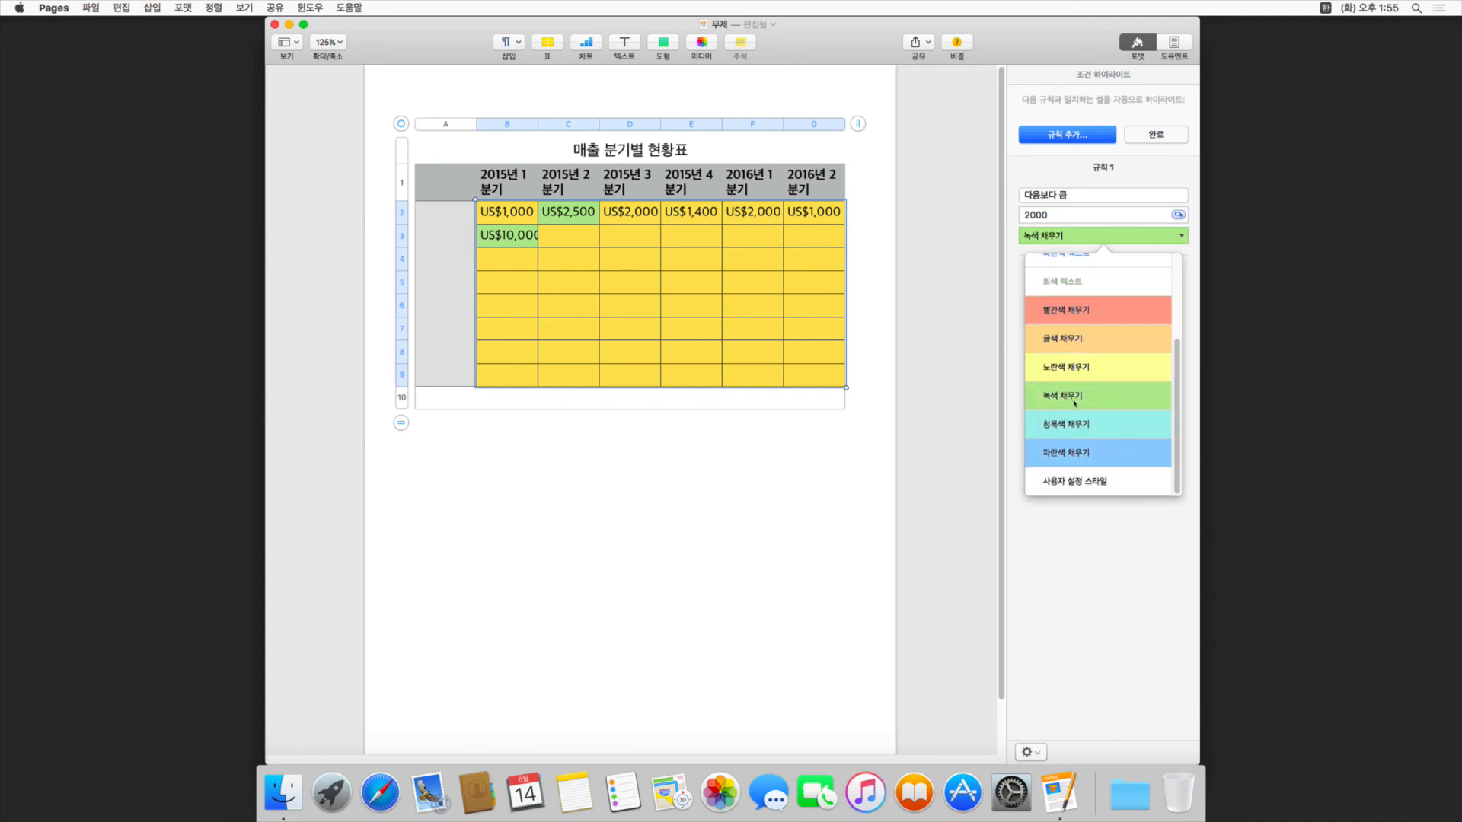
pyautogui.click(1104, 339)
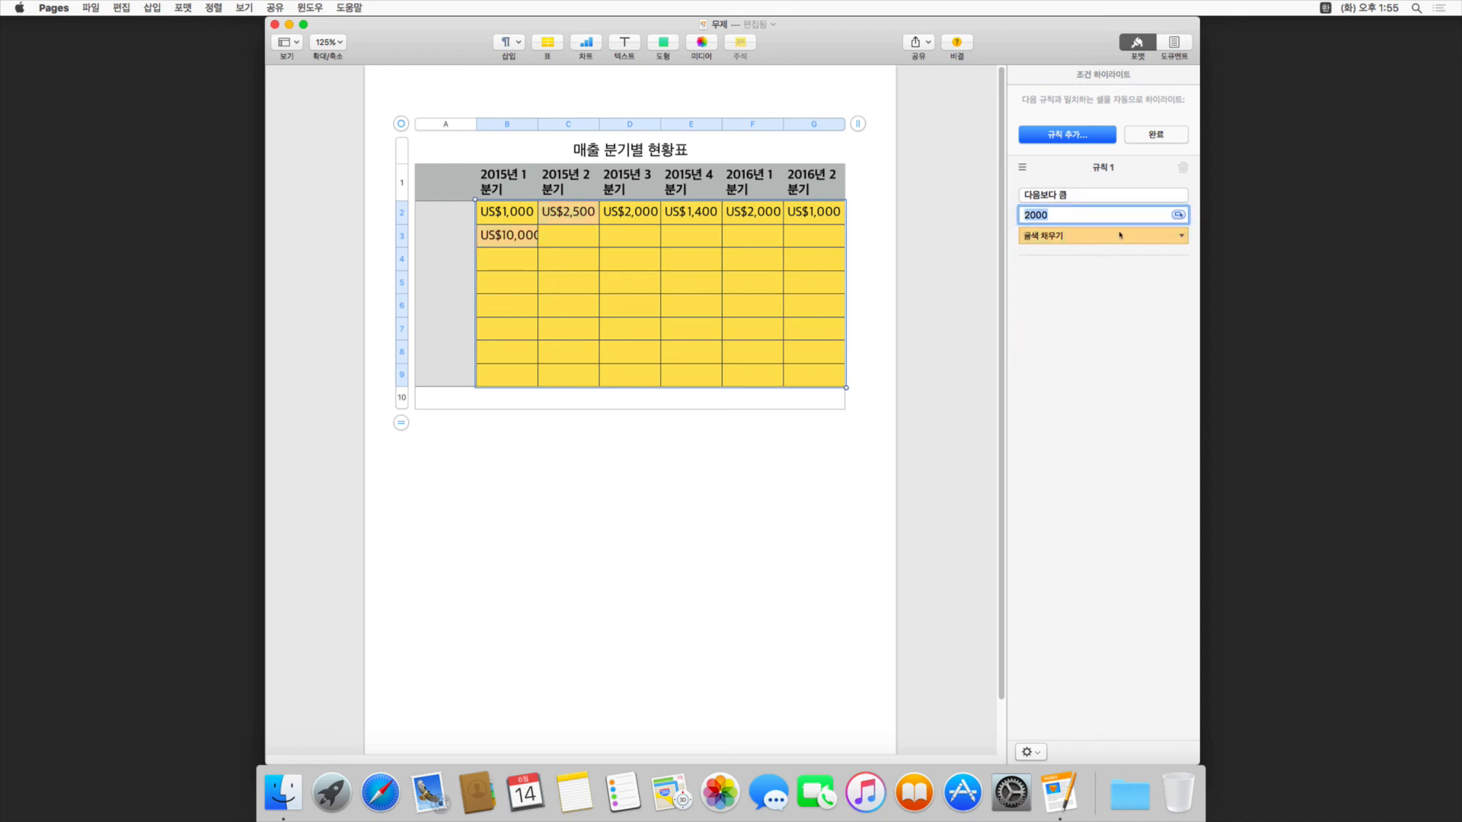
pyautogui.click(1164, 139)
pyautogui.click(1156, 134)
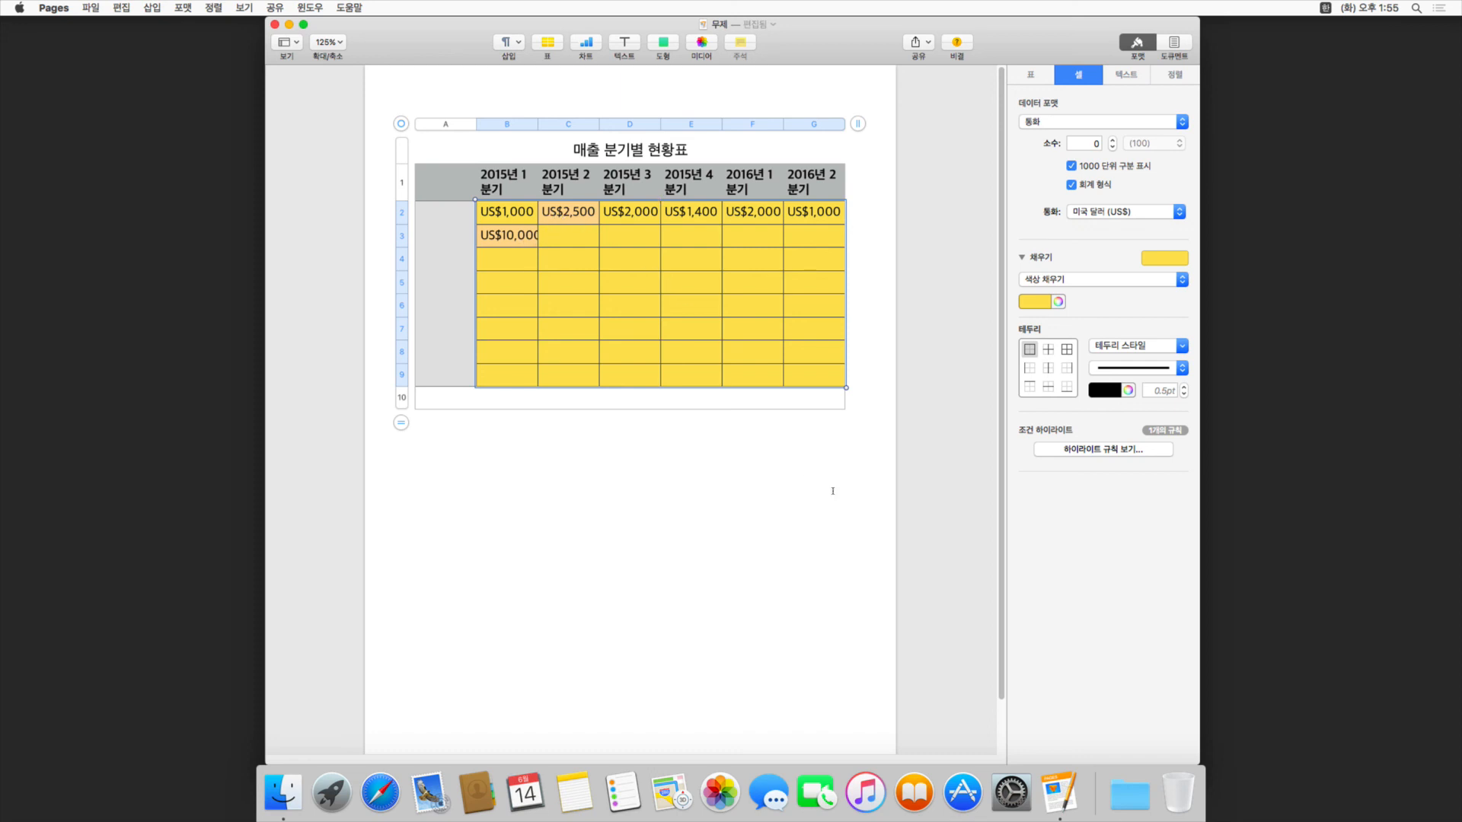
# Reopen the highlighting rules of cells B2 through G9 and clear all of them.
pyautogui.click(1106, 450)
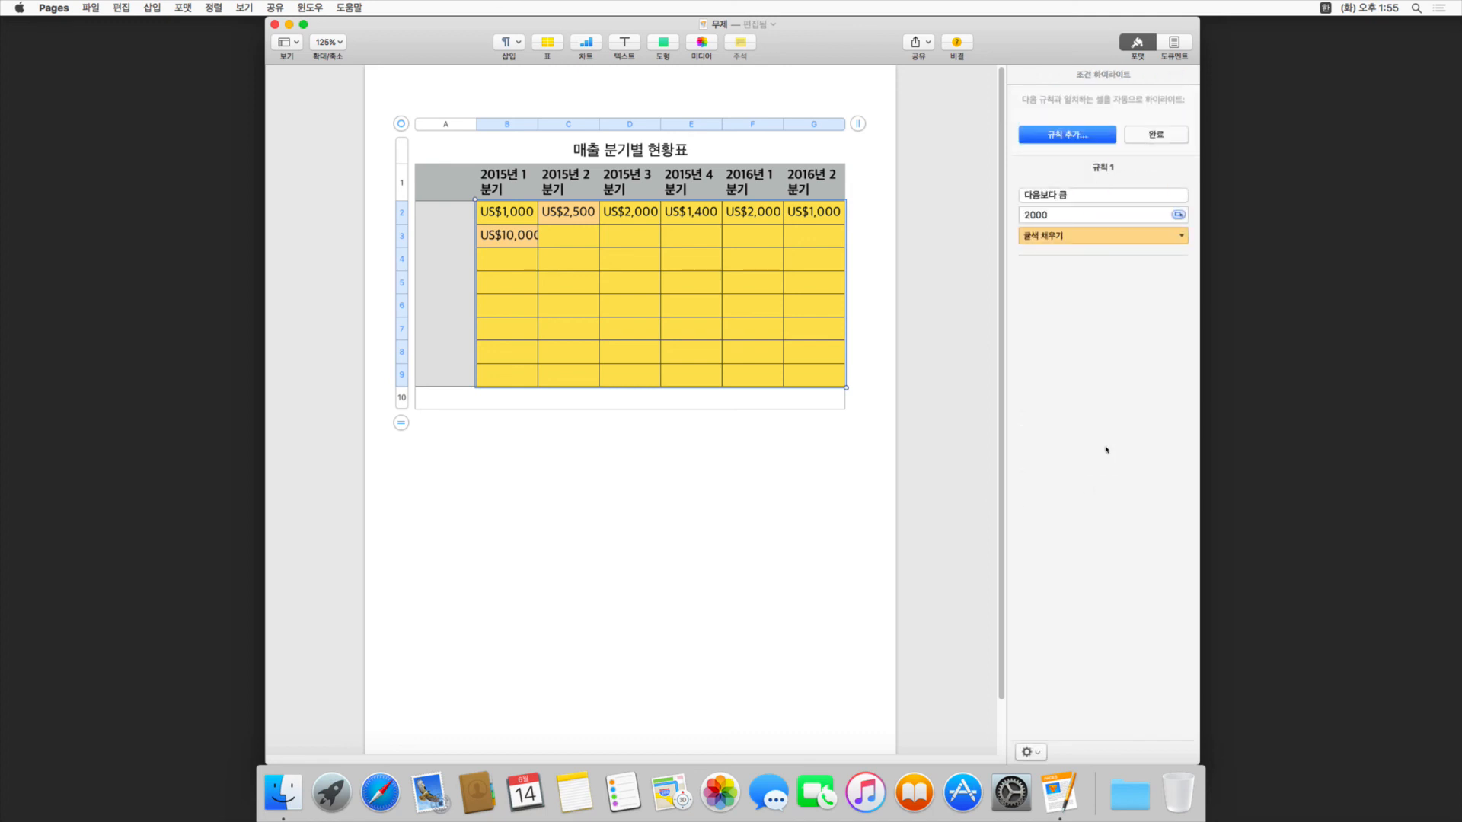
pyautogui.click(1035, 752)
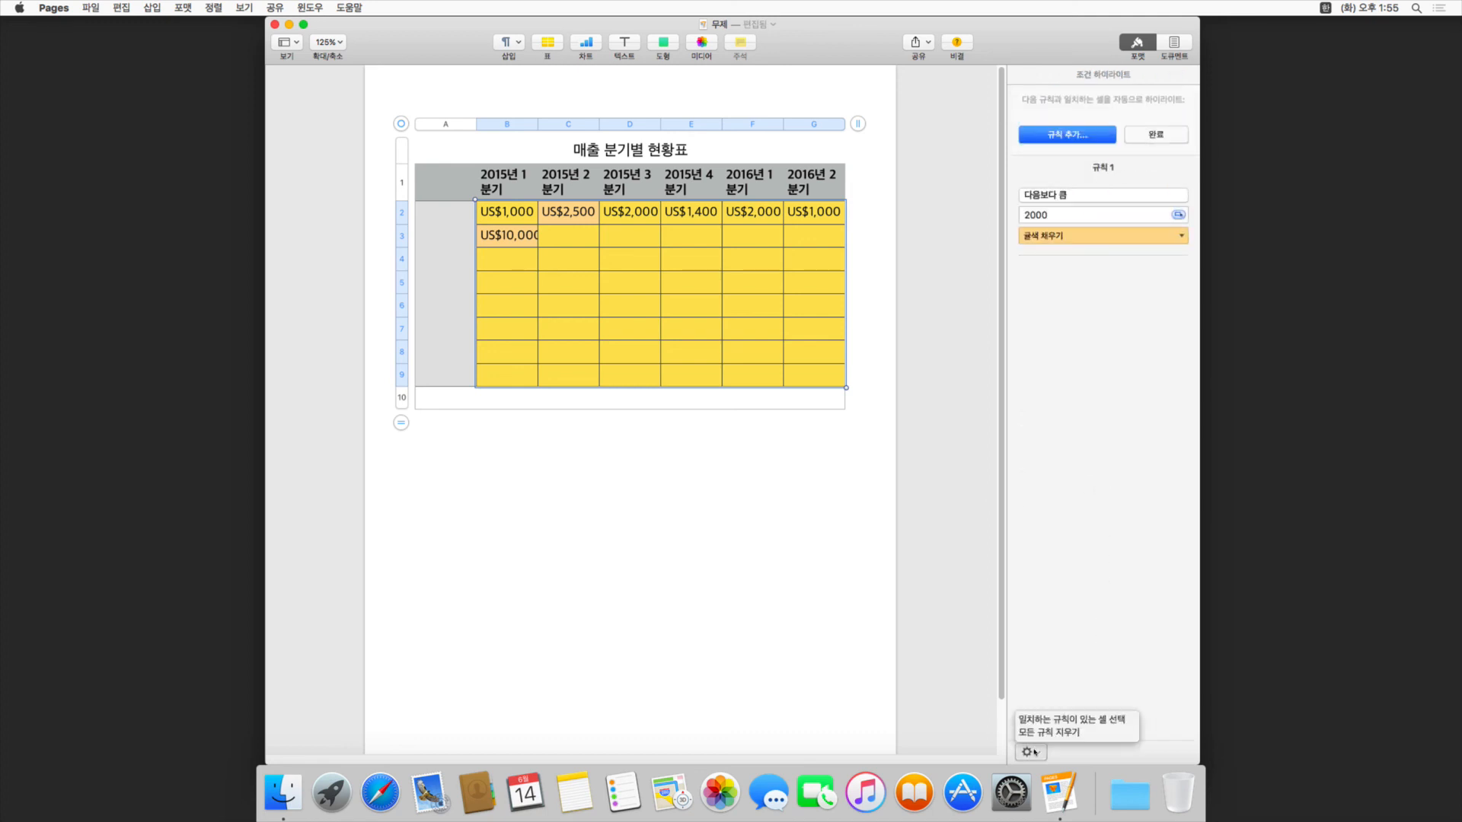
pyautogui.click(1035, 752)
pyautogui.click(1035, 752)
pyautogui.click(1044, 732)
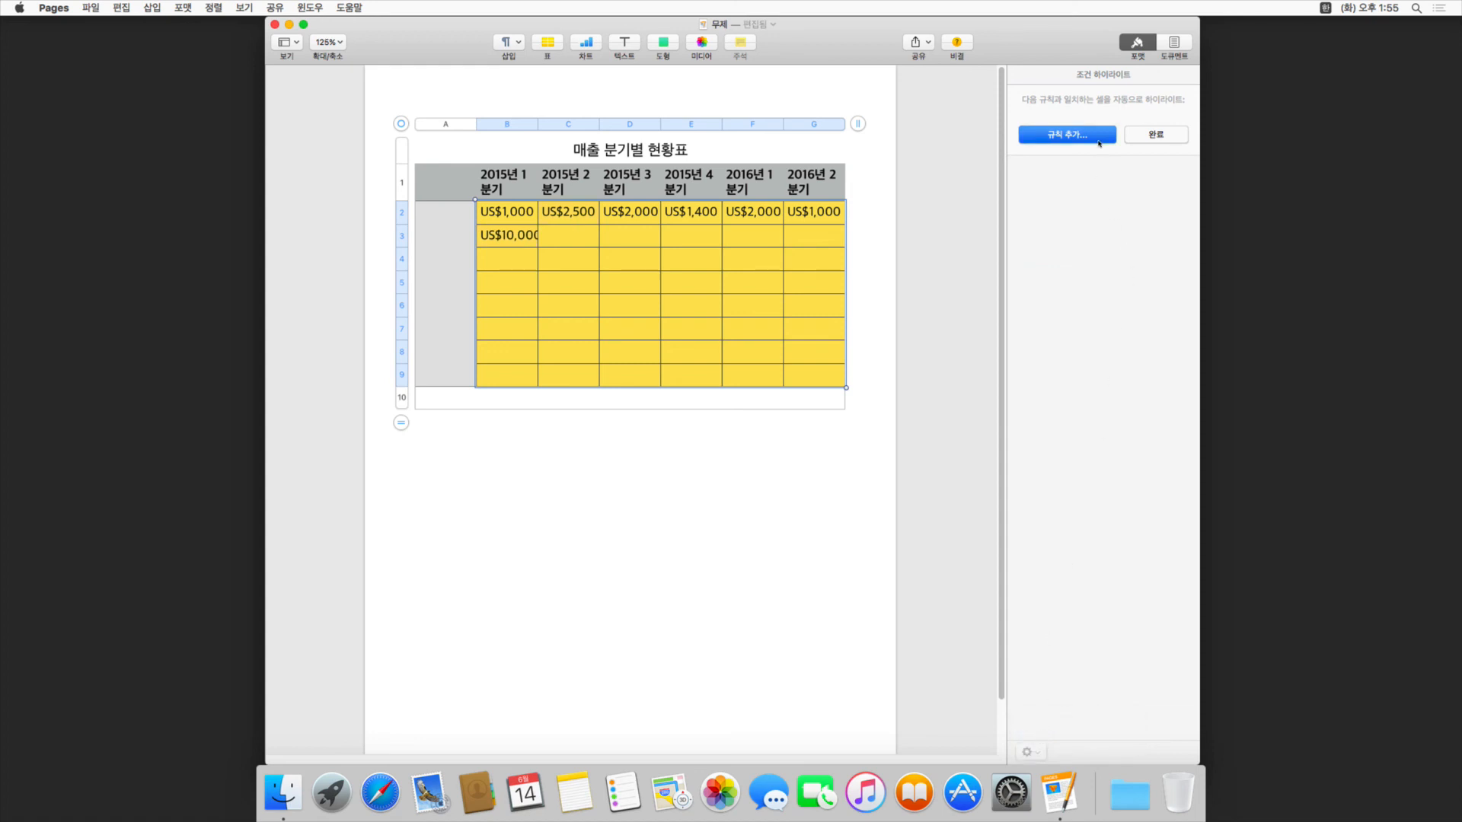
# Add a highlighting rule to cells B2 through G9 that gives numbers greater than 1500 the green fill (녹색 채우기).
pyautogui.click(1082, 134)
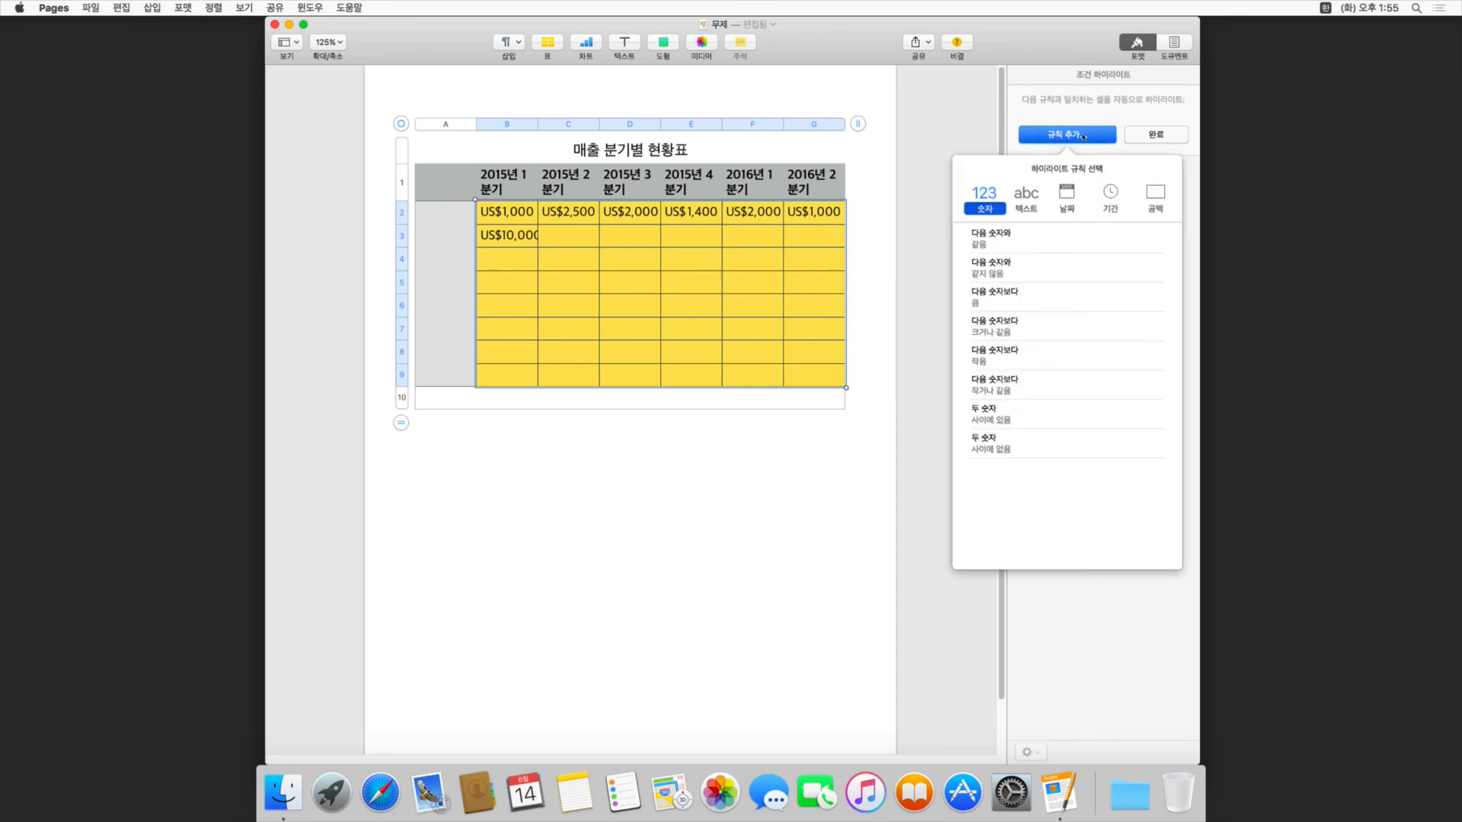
pyautogui.click(1034, 305)
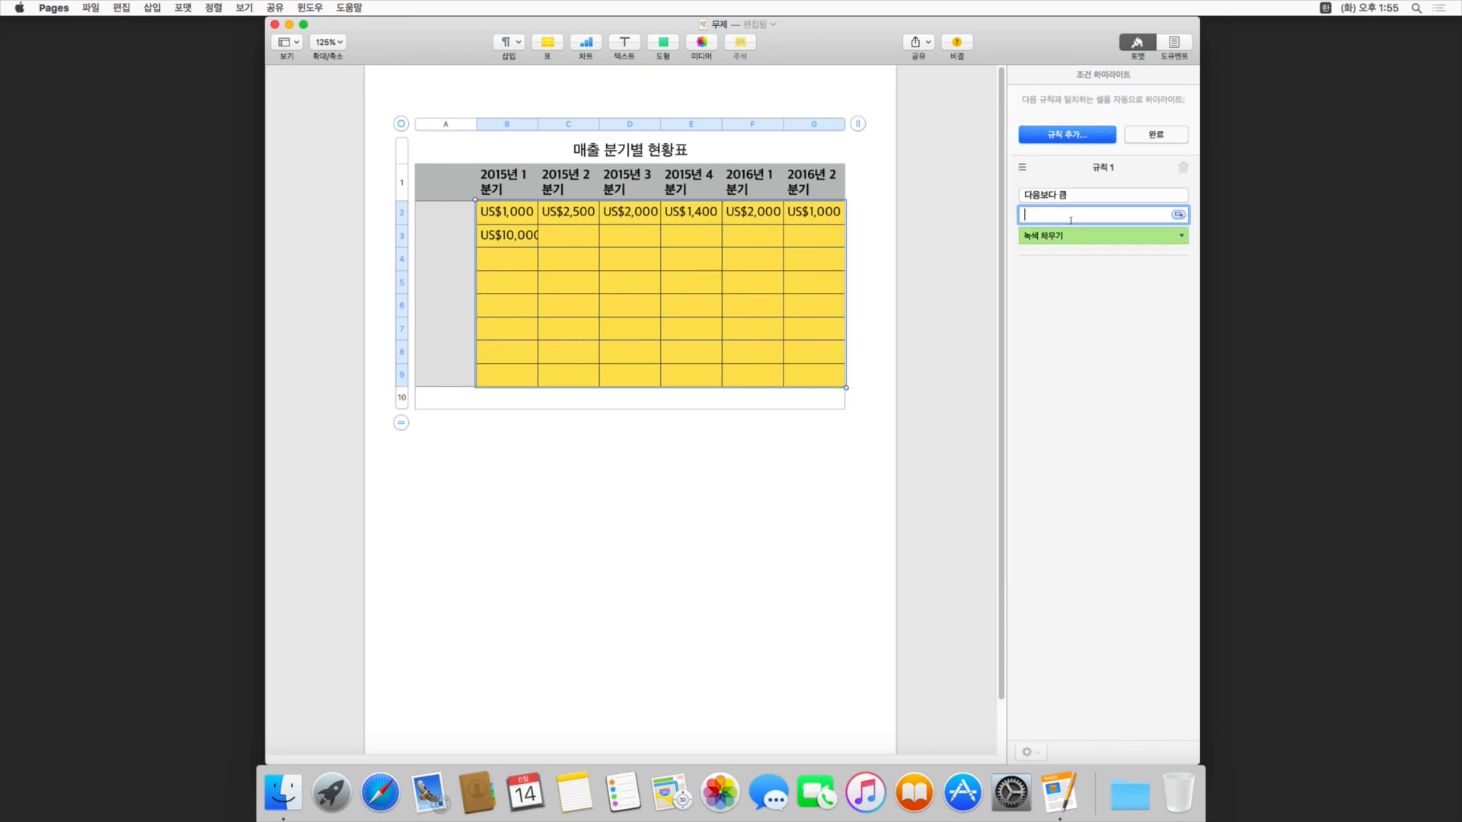
pyautogui.write('1500')
pyautogui.press('Return')
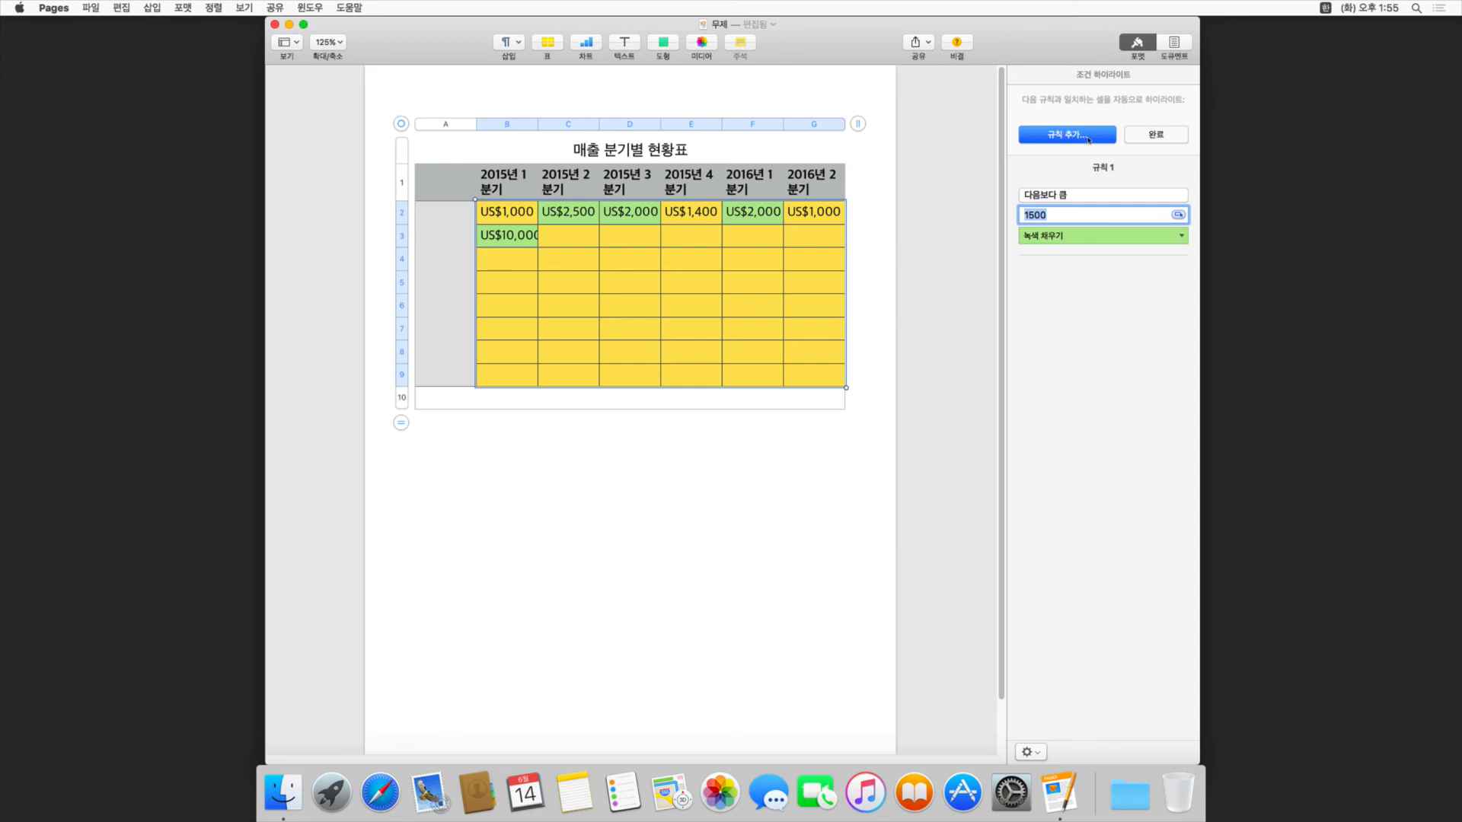
# Add a second highlighting rule that gives numbers less than or equal to 1500 the red fill (빨간색 채우기).
pyautogui.click(1066, 134)
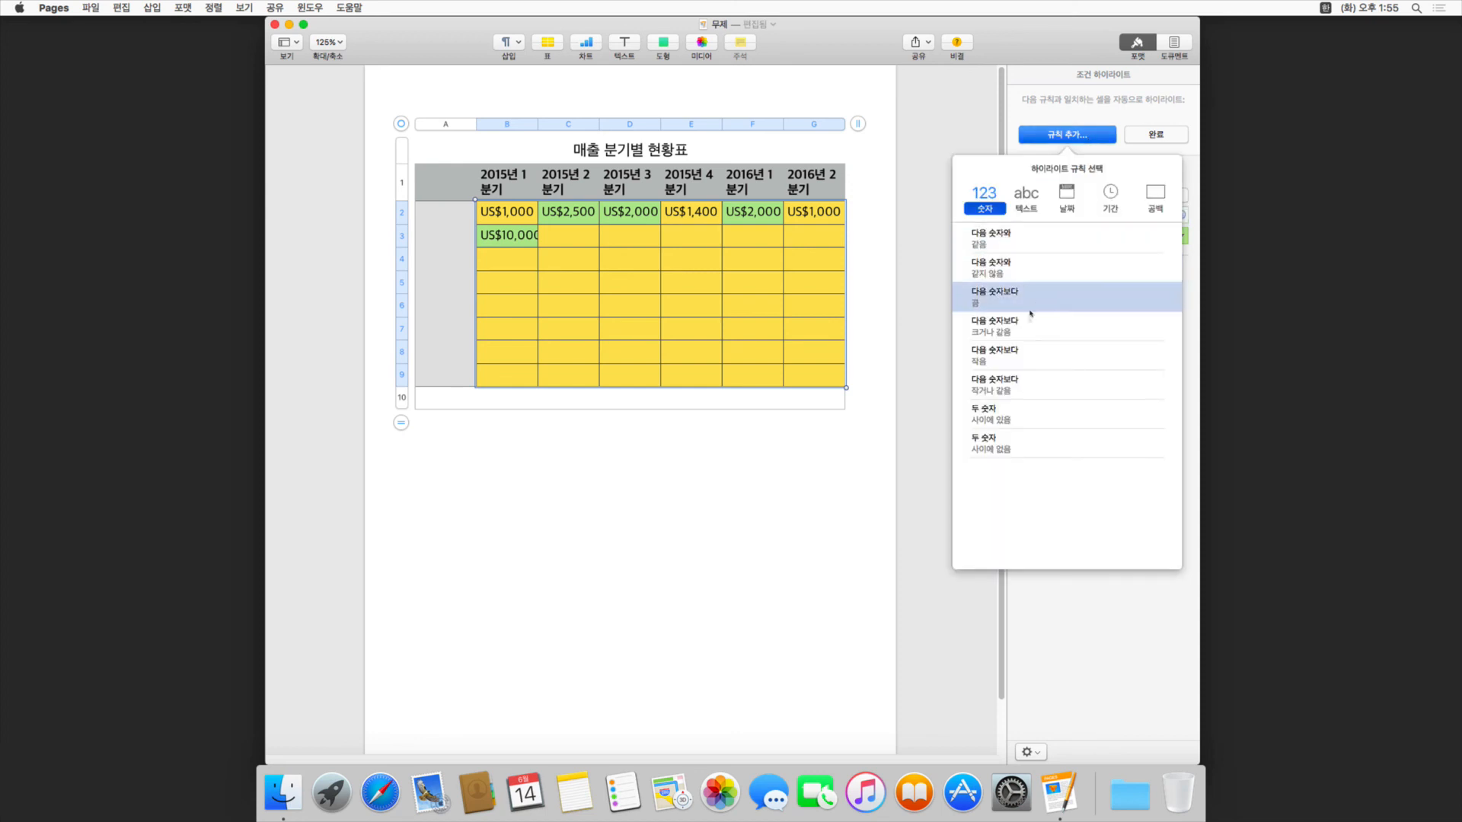
pyautogui.click(1010, 389)
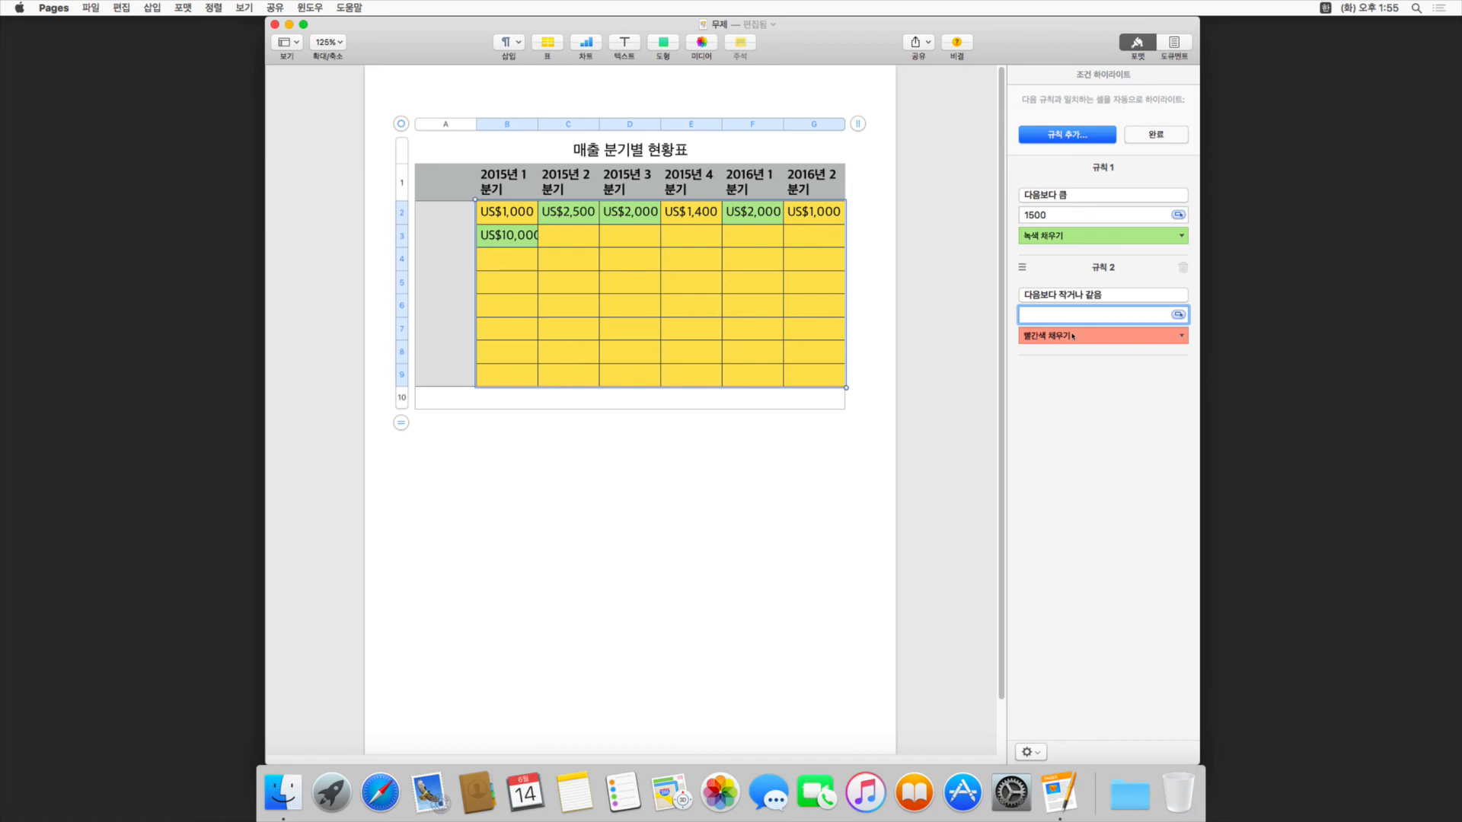
pyautogui.write('1500')
pyautogui.press('Return')
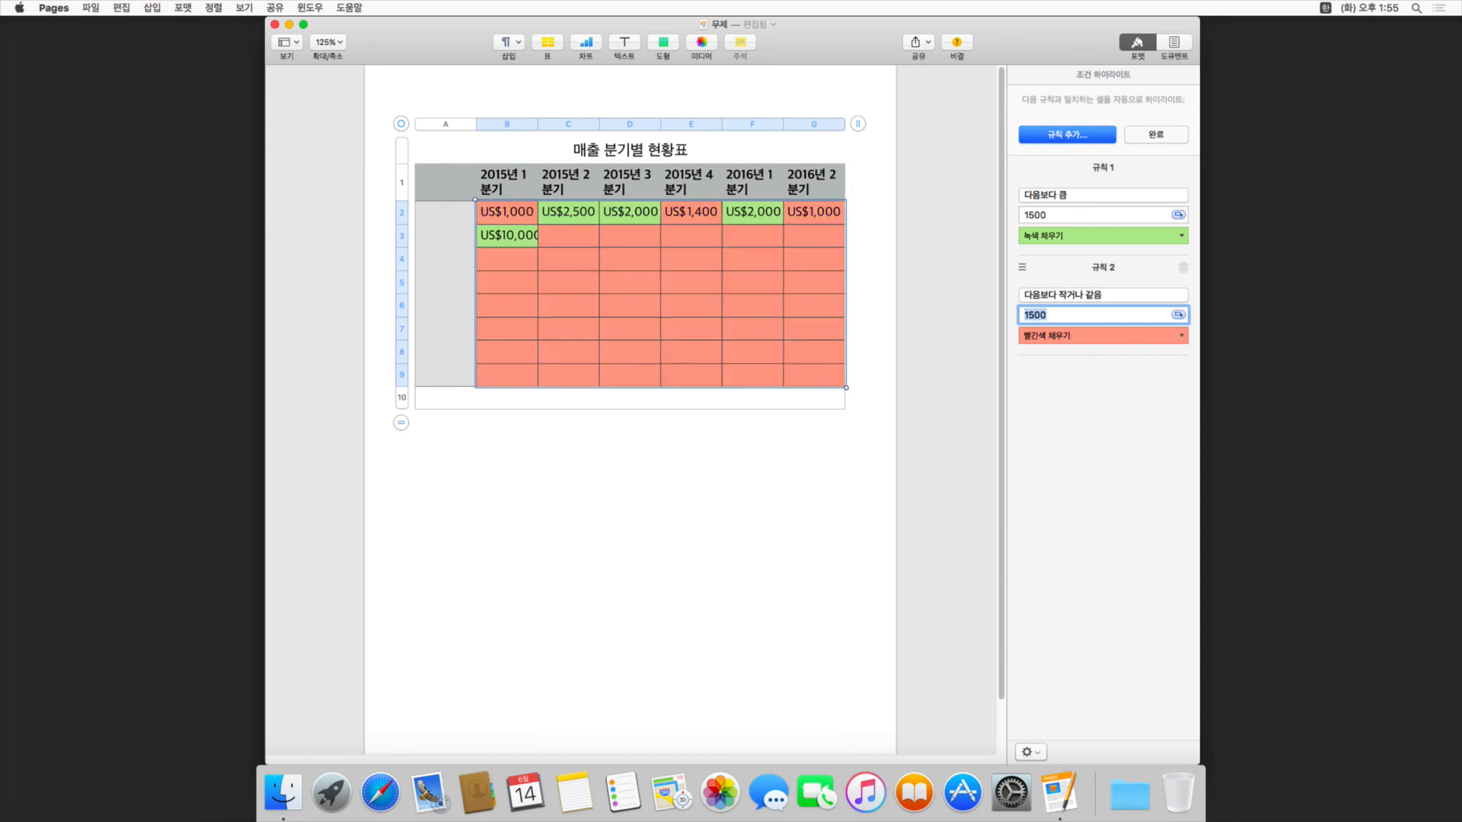